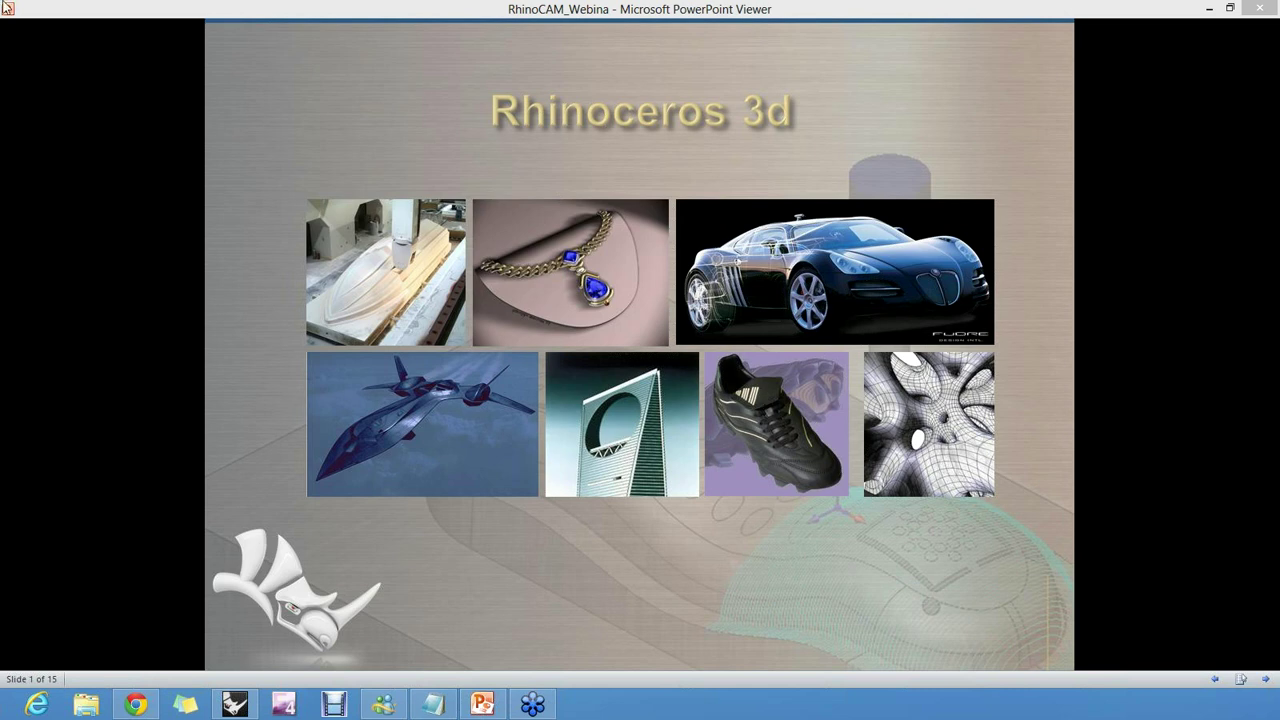
Step: Page through the Rhinoceros 3D slides from the opening slide to the Rhino Editing Tools slide
left_click(229, 163)
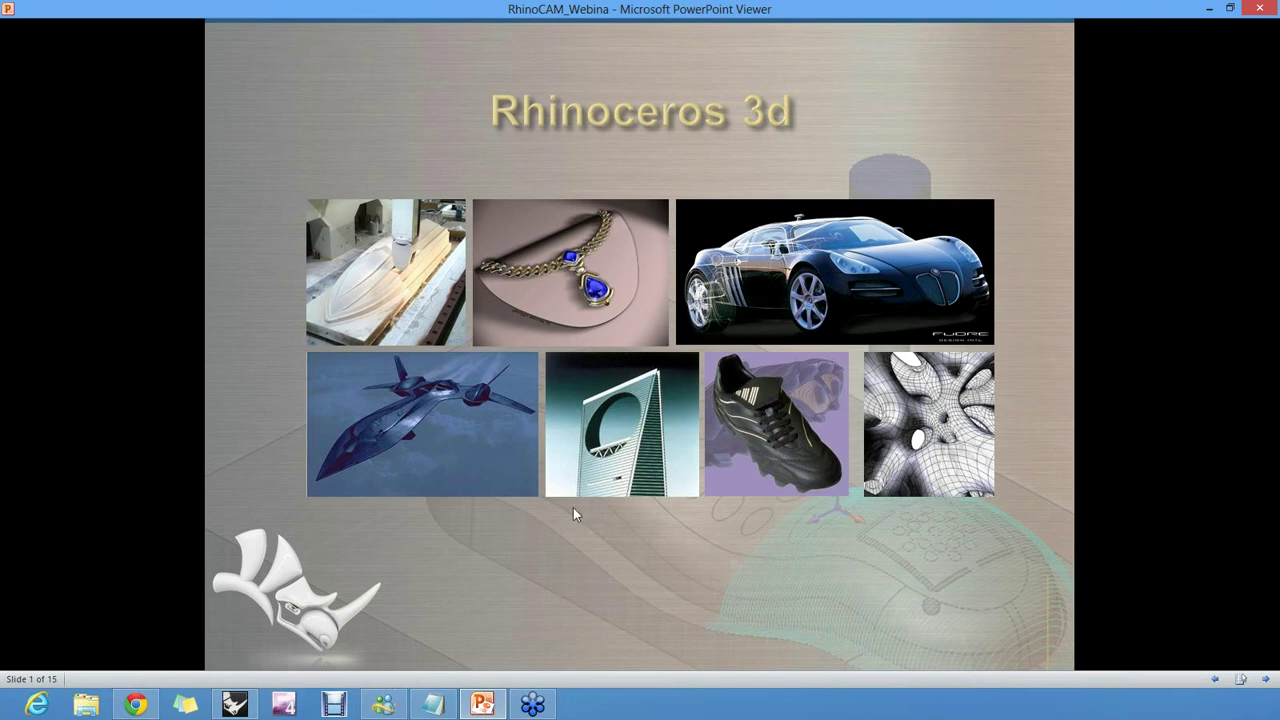
left_click(793, 426)
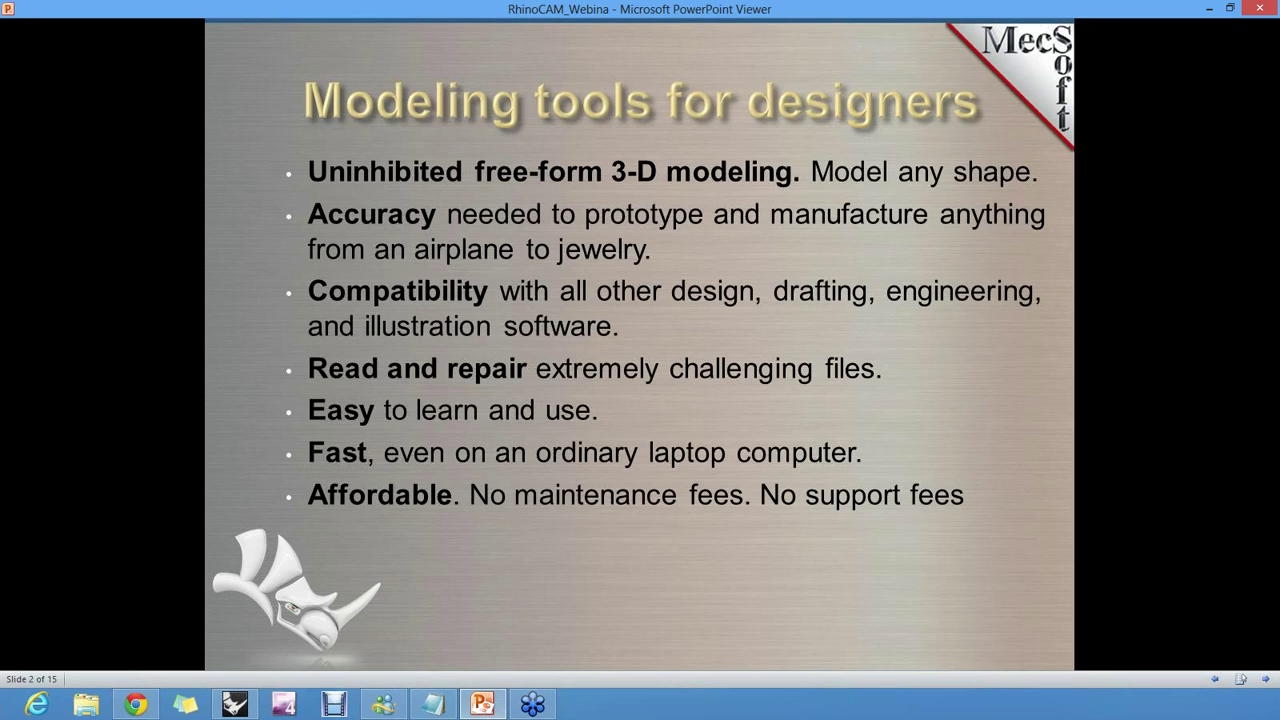
left_click(797, 305)
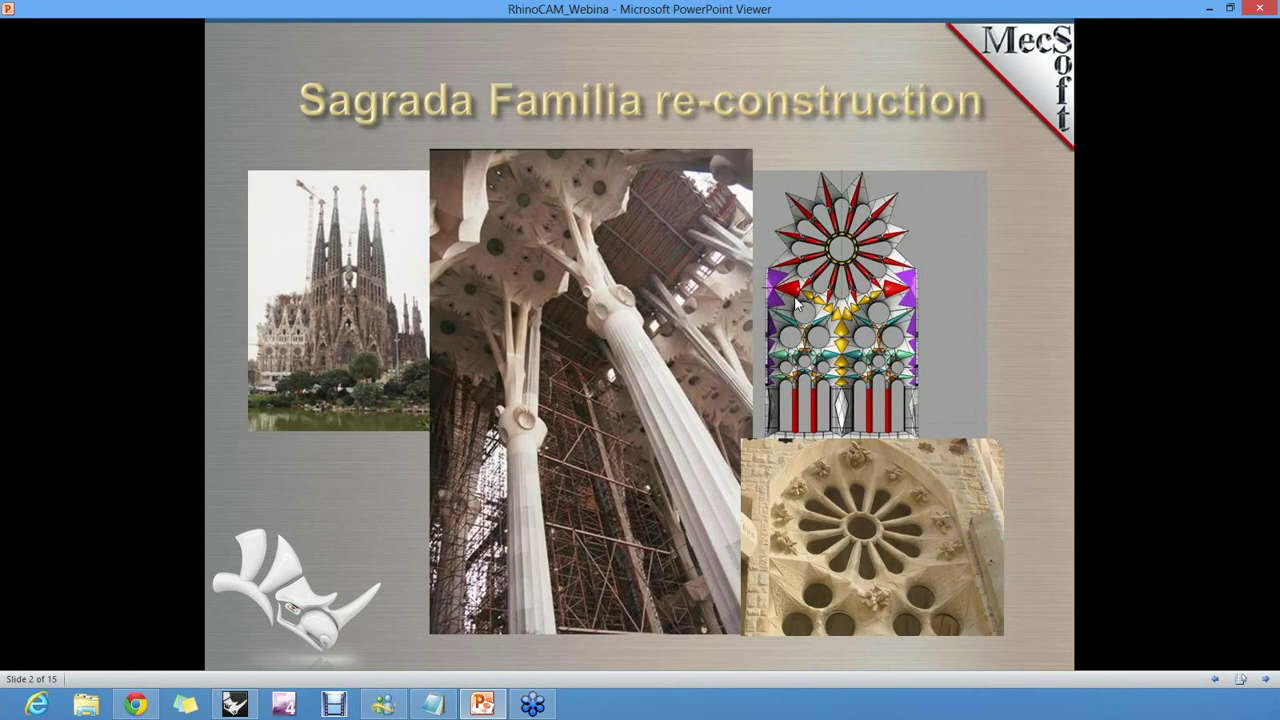
left_click(797, 305)
key("Right")
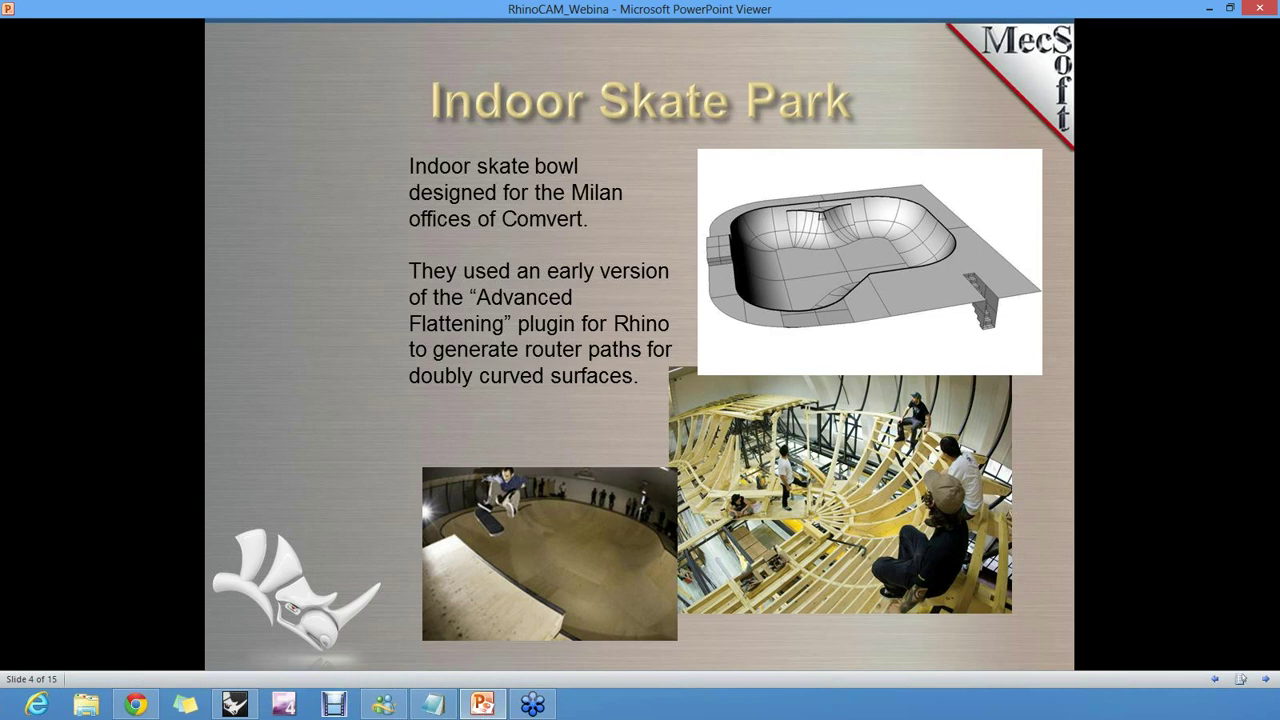
key("Right")
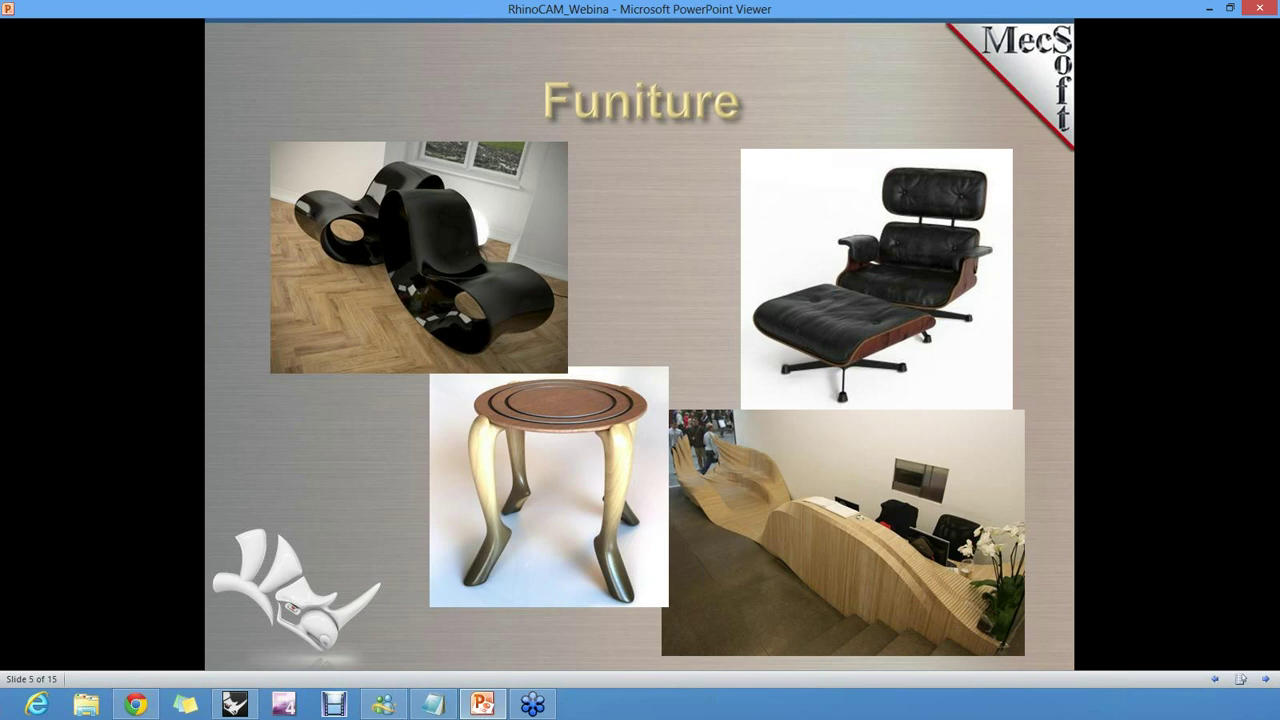
key("Right")
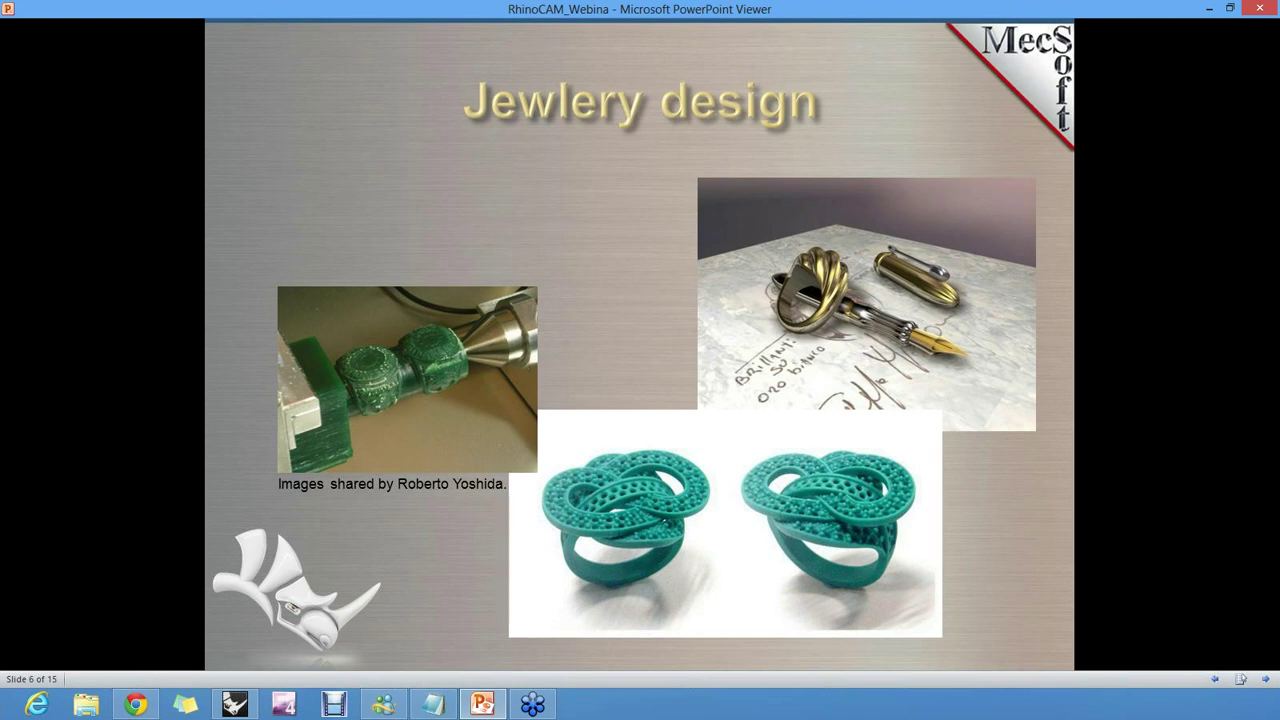
key("Right")
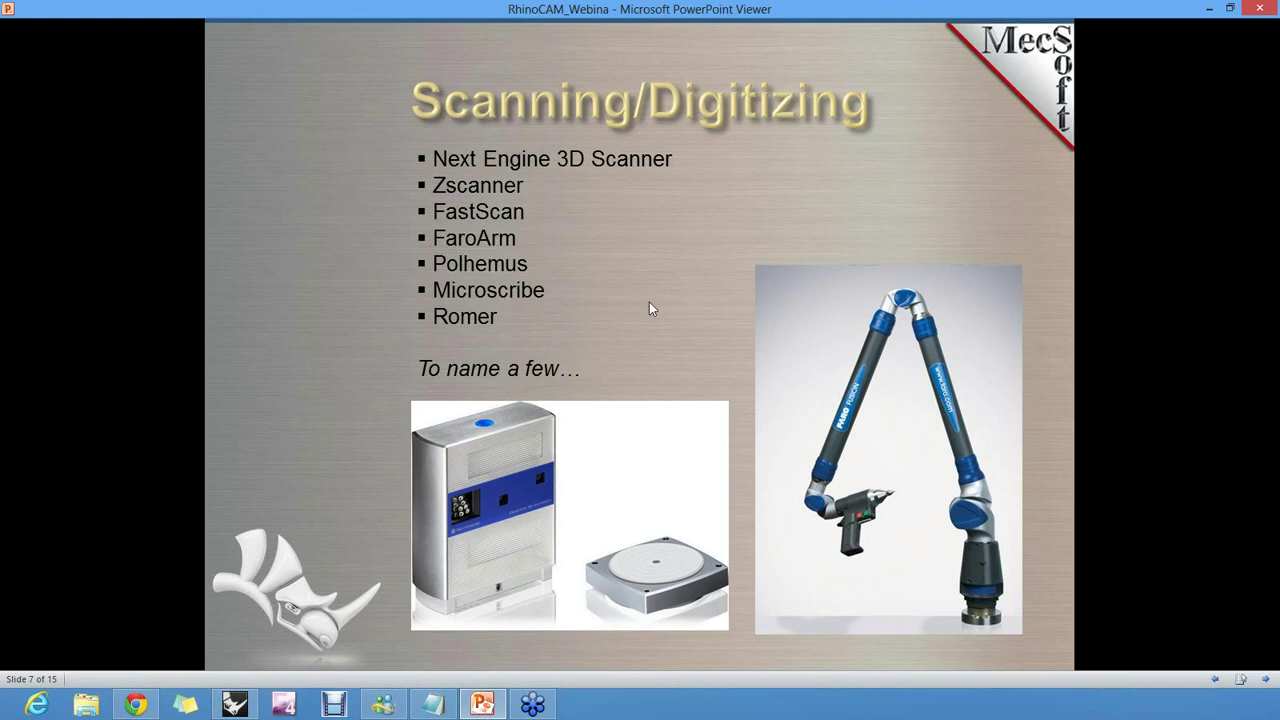
key("Right")
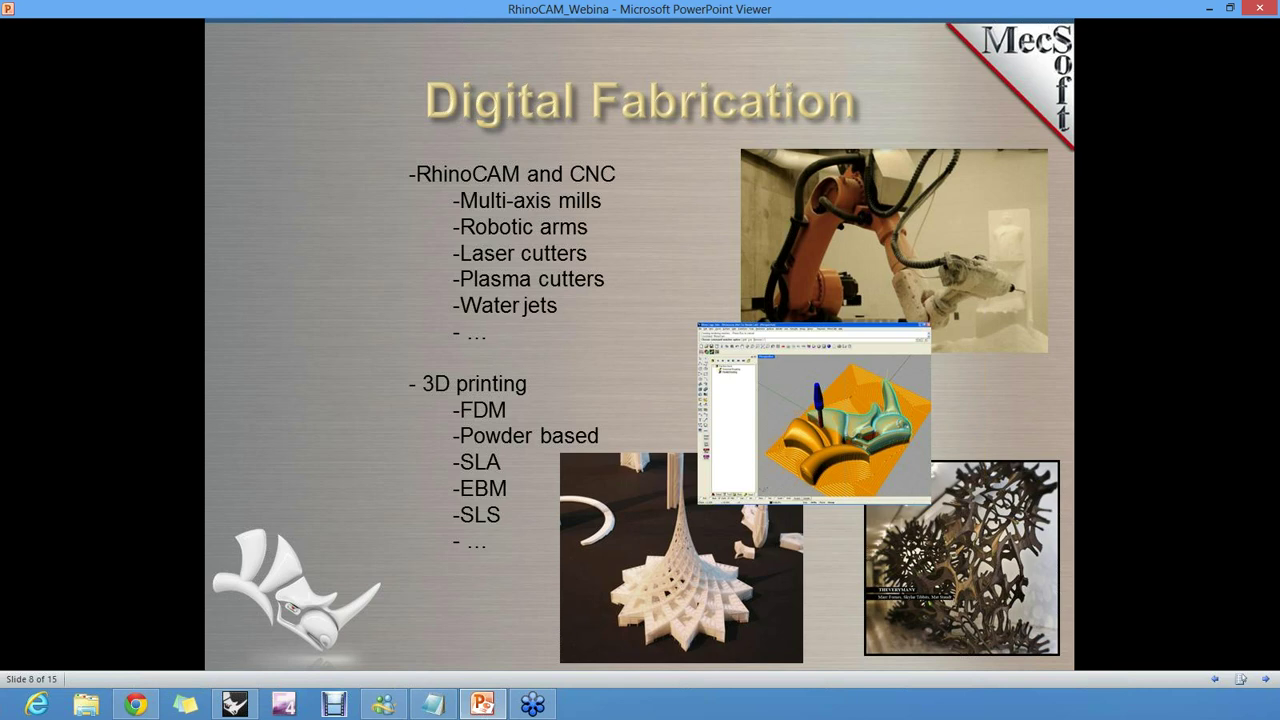
key("Right")
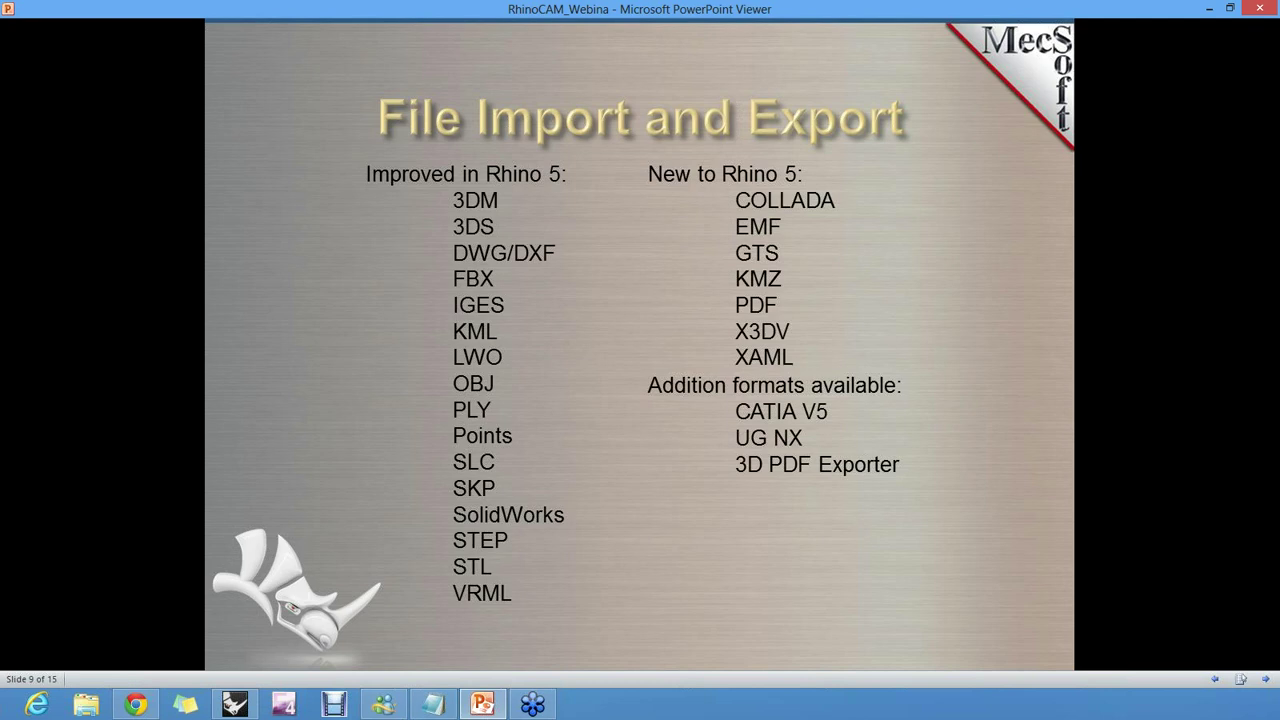
key("Right")
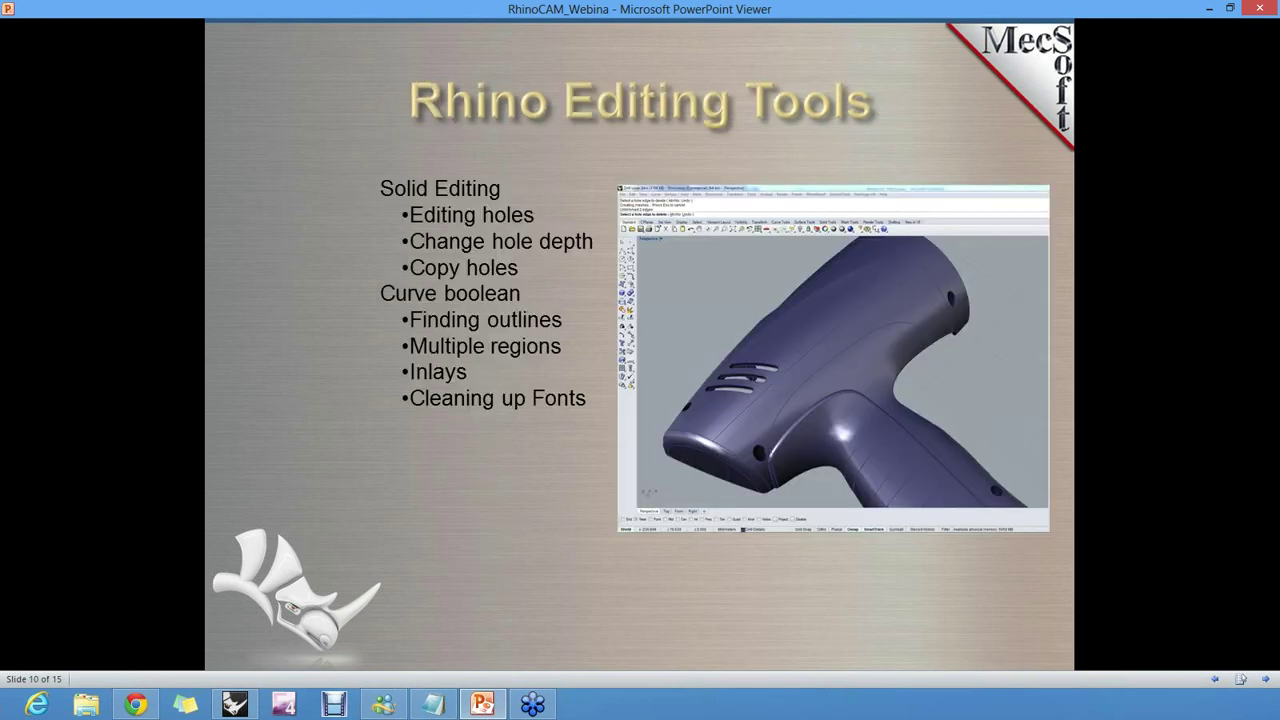
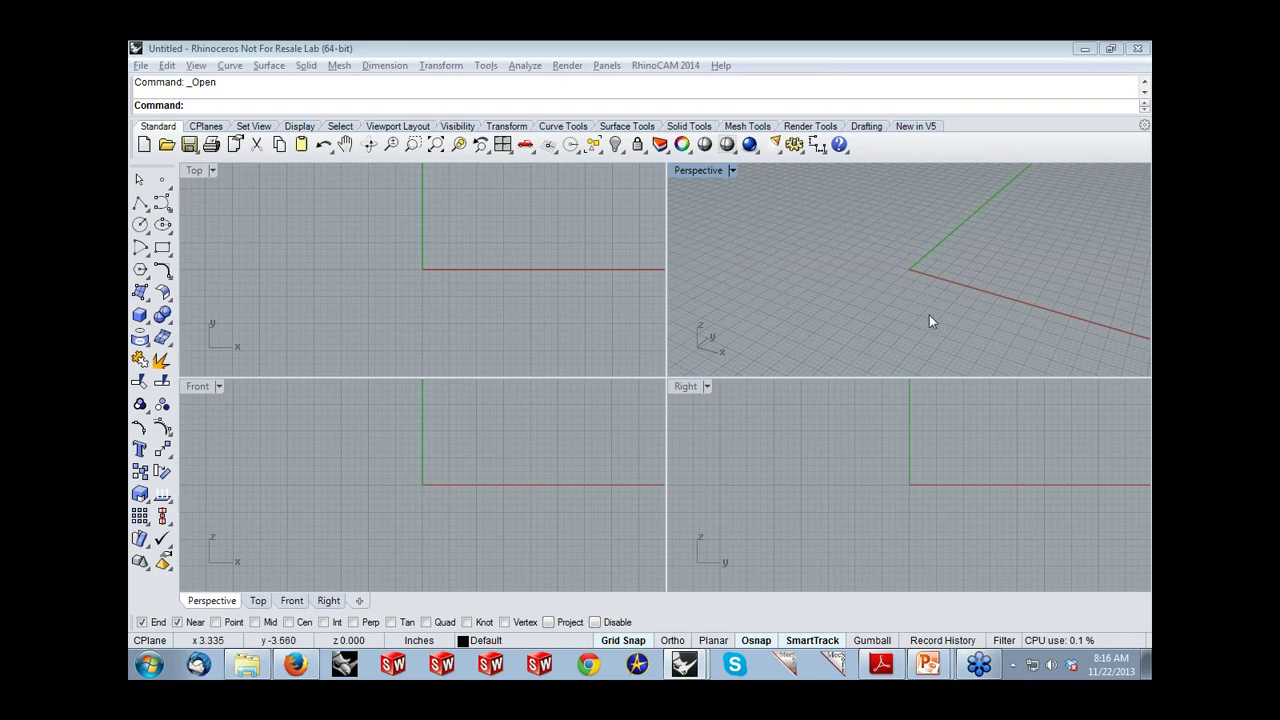
Step: Load the RhinoCAM 2014 MILL module and enlarge the Machining Objects browser so its tools list is usable
left_click(655, 66)
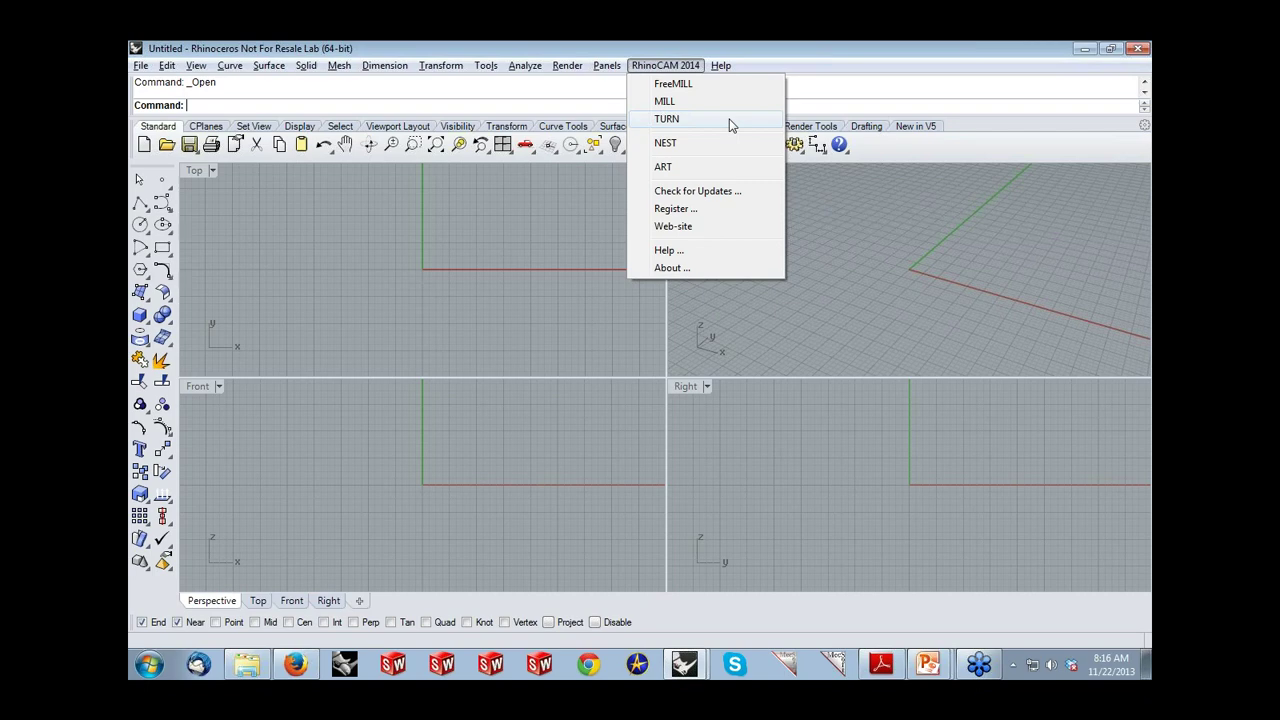
left_click(666, 102)
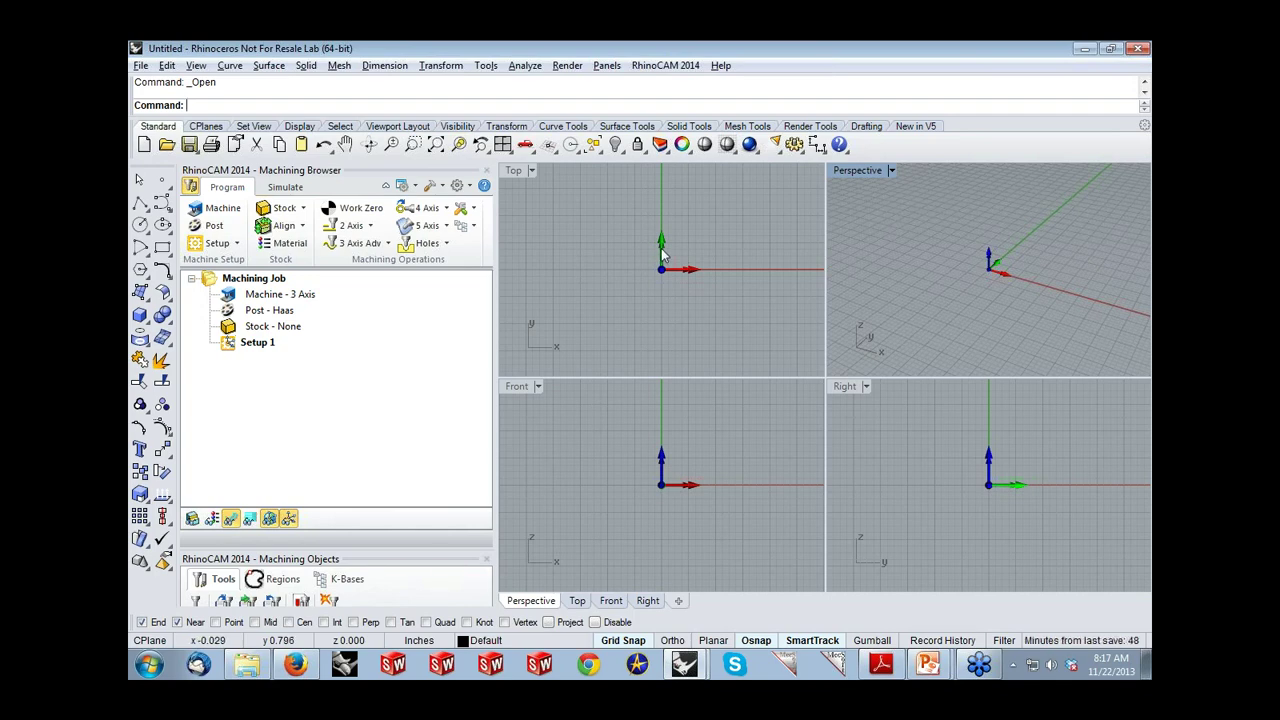
left_click_drag(468, 549, 469, 450)
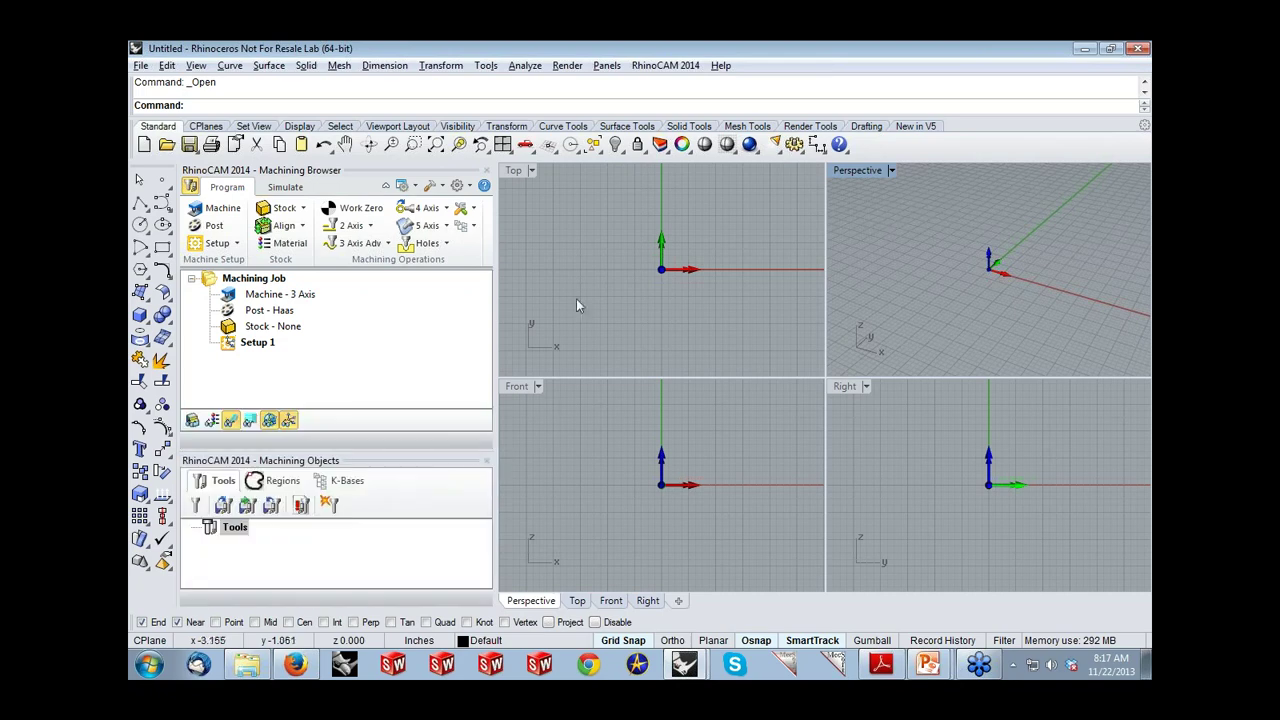
left_click(660, 66)
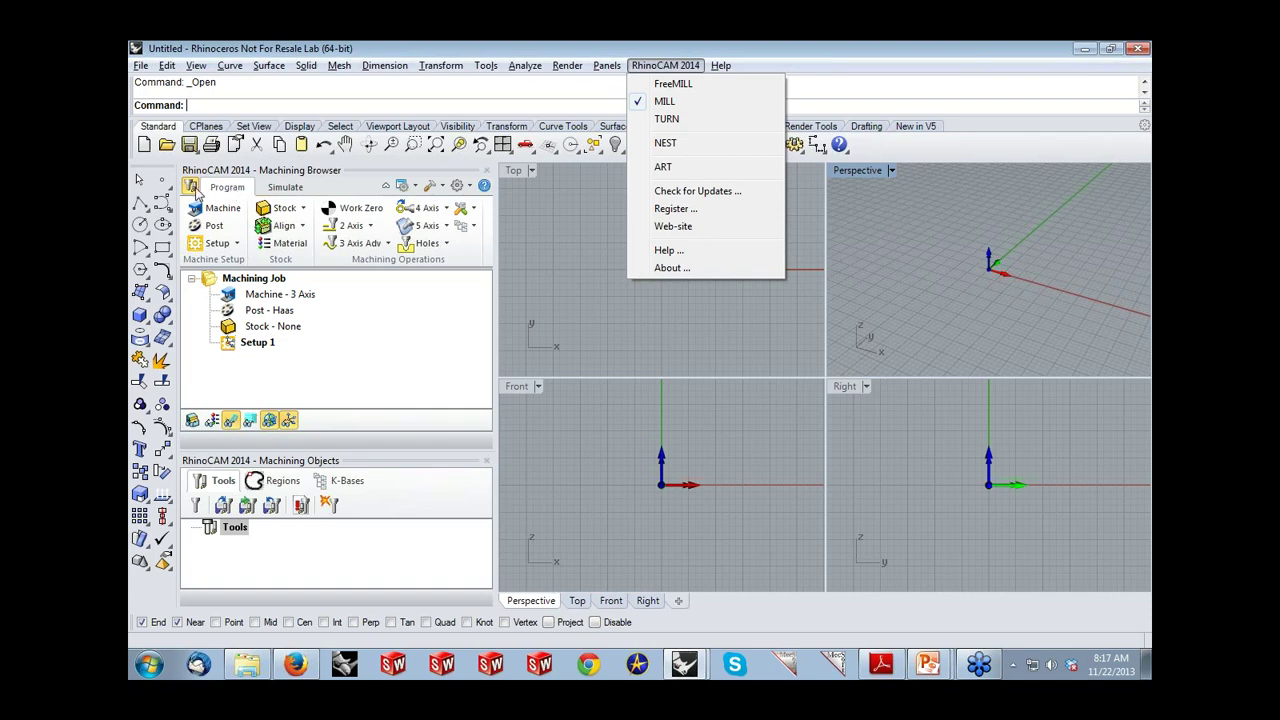
left_click(209, 189)
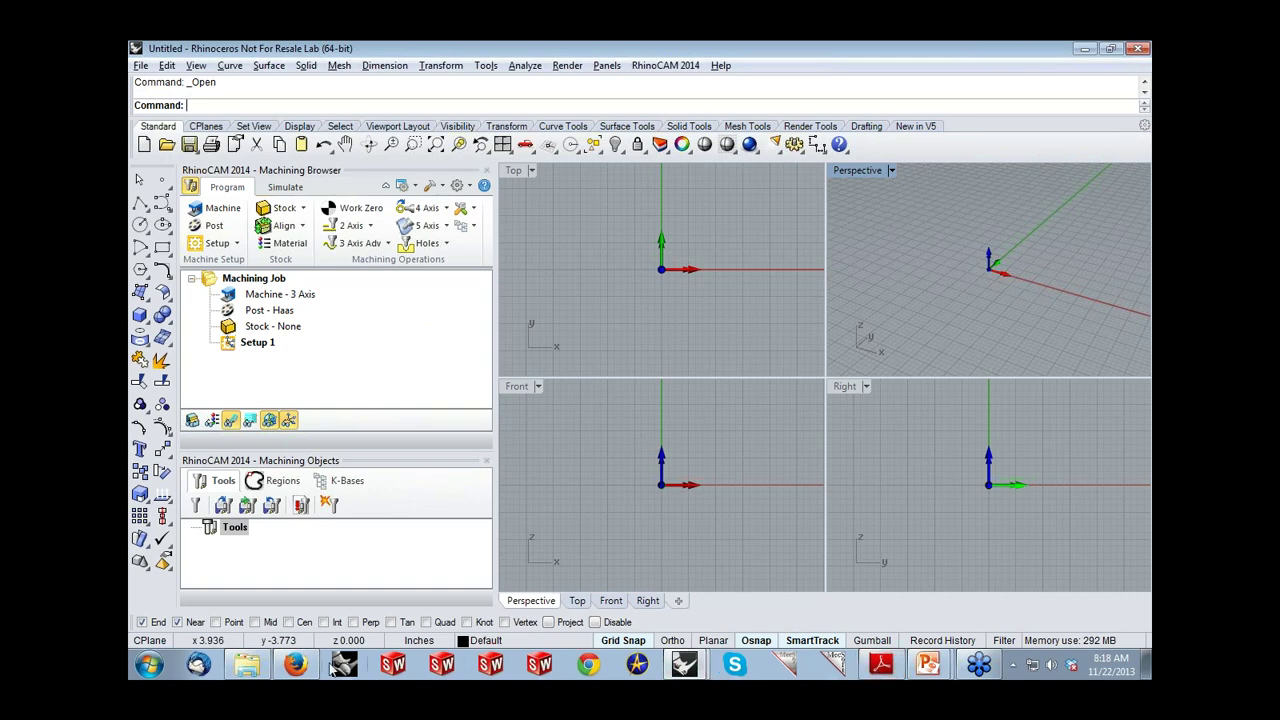
Step: Switch to Firefox, open the What's New in RhinoCAM 2014 document from the RhinoCAM website, and go to its MILL module section
left_click(295, 666)
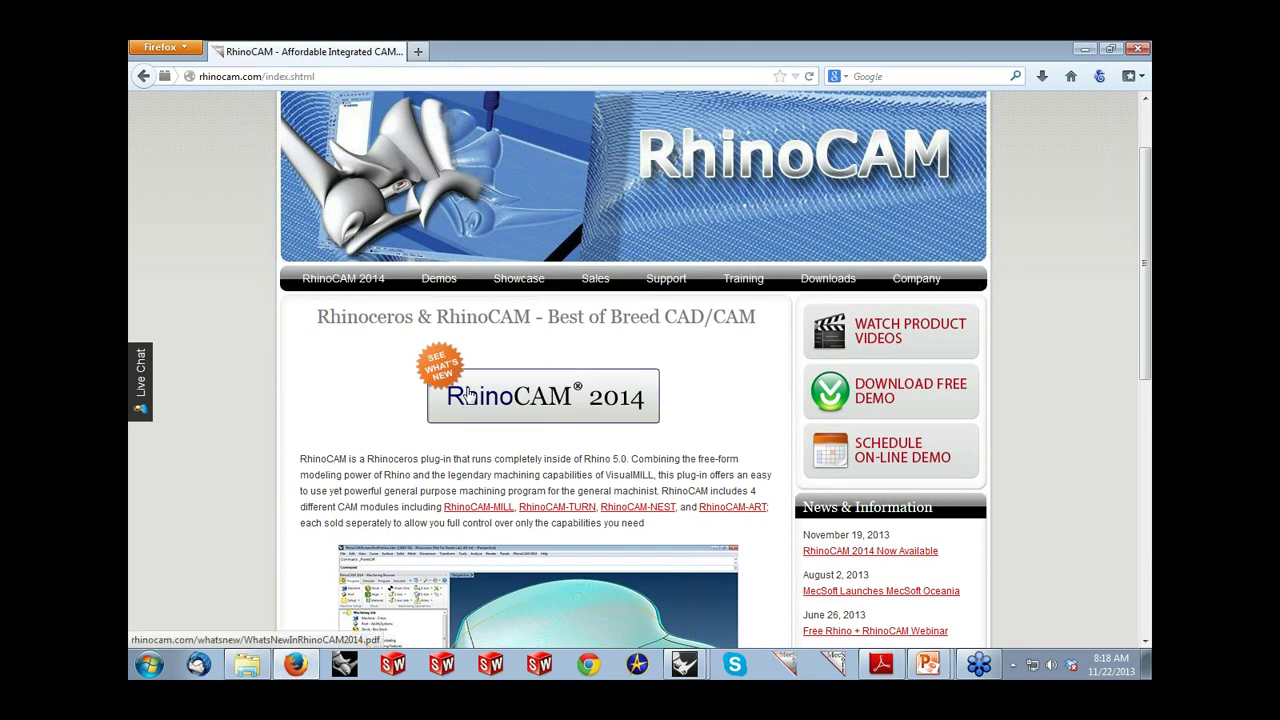
left_click(467, 393)
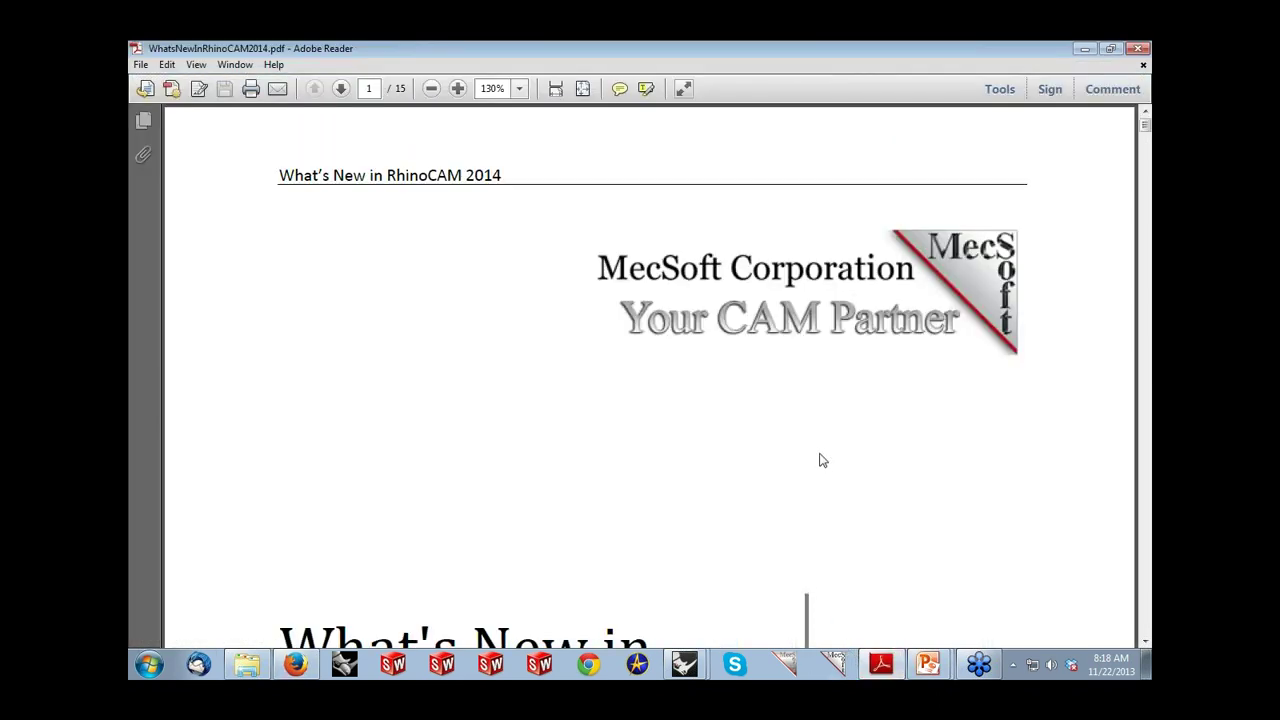
scroll(817, 460, "down", 10)
scroll(812, 462, "down", 10)
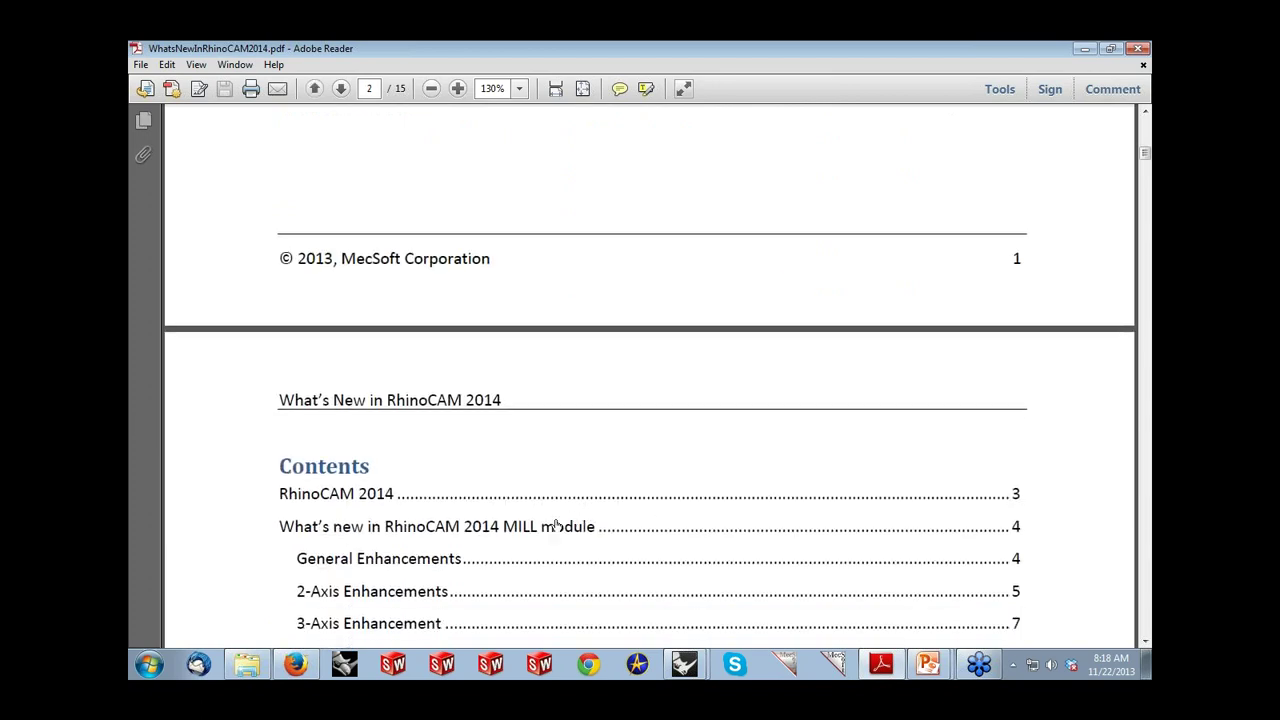
left_click(532, 530)
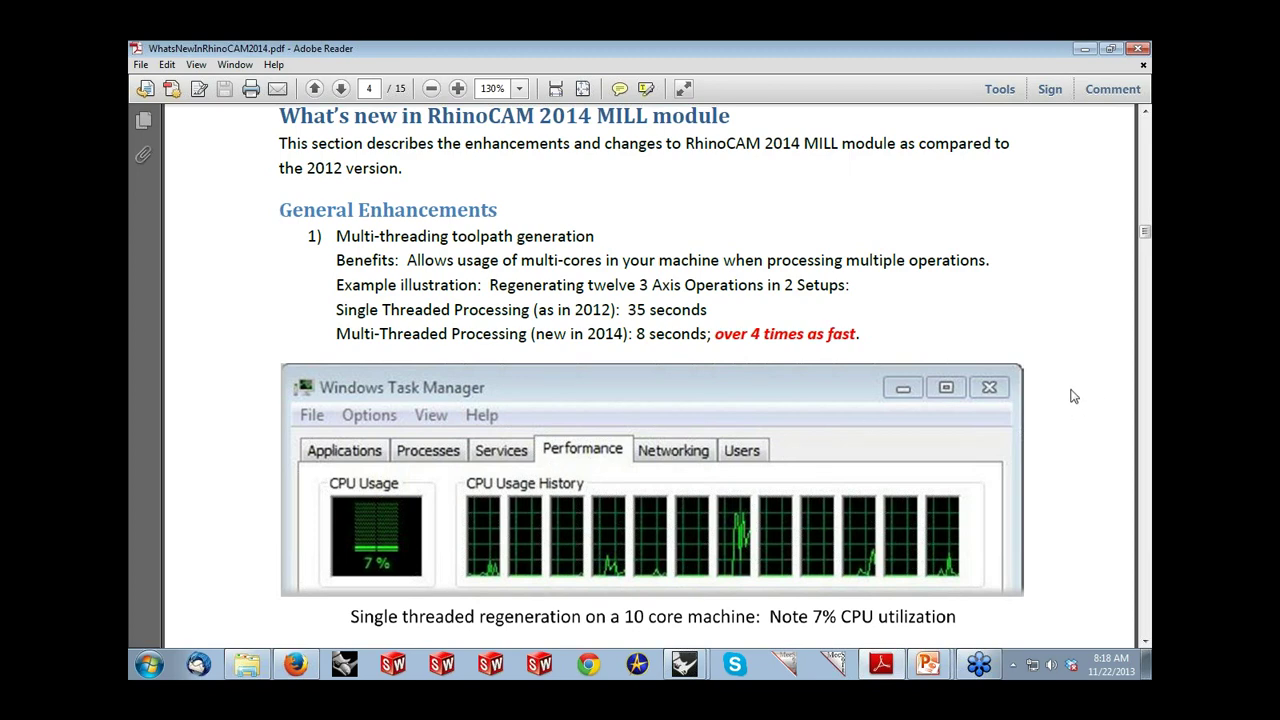
Step: Review the MILL enhancements from multi-threading through the 5-axis and UI sections, and return to Rhinoceros
scroll(1073, 396, "down", 10)
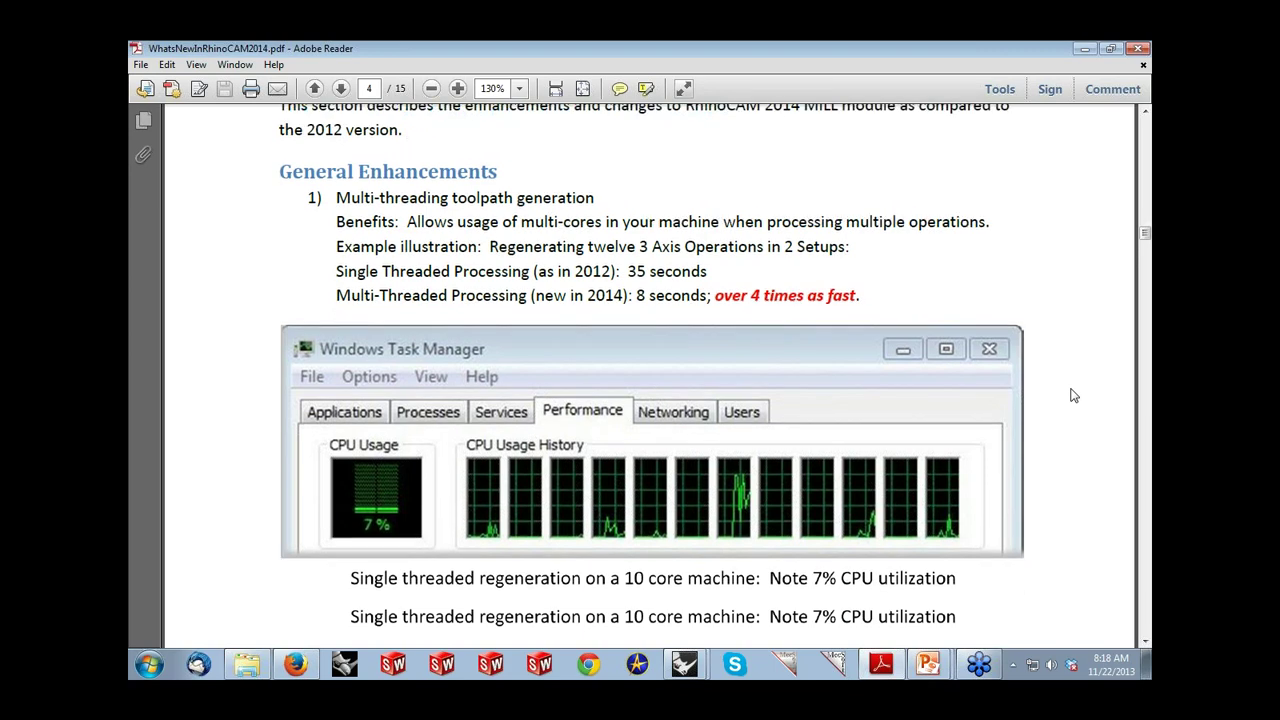
scroll(1071, 397, "down", 5)
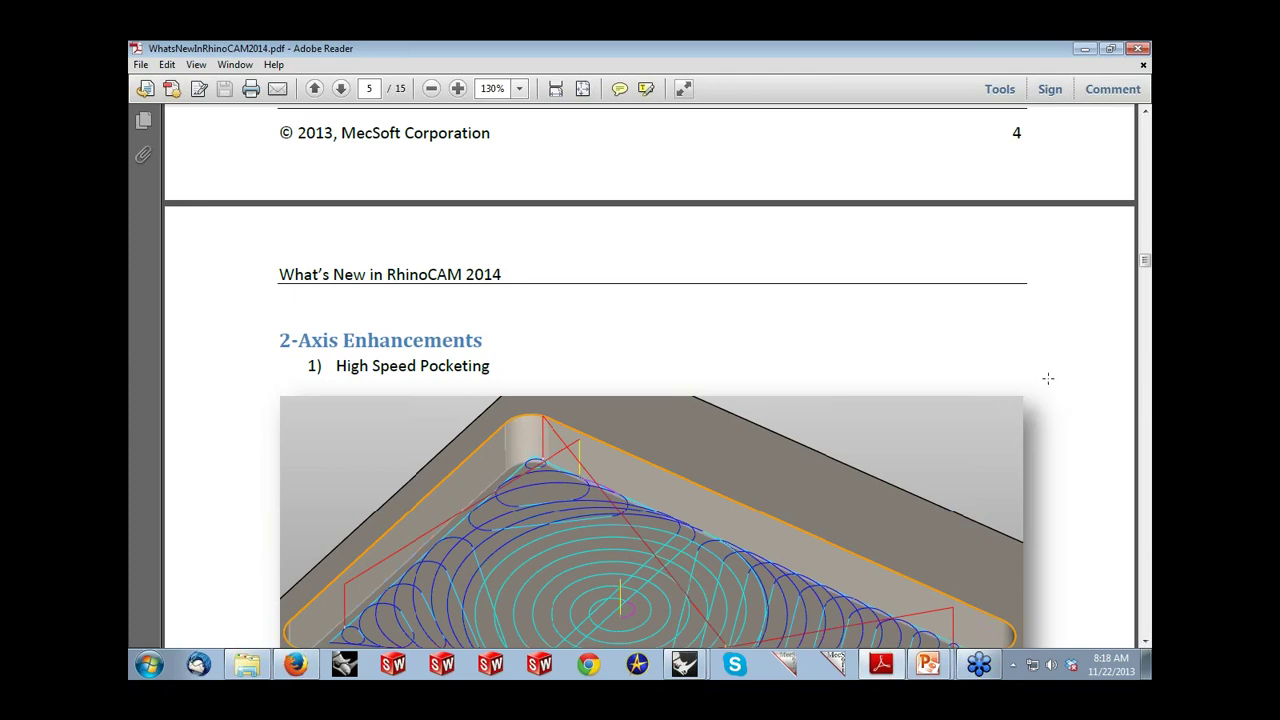
scroll(1048, 378, "down", 1)
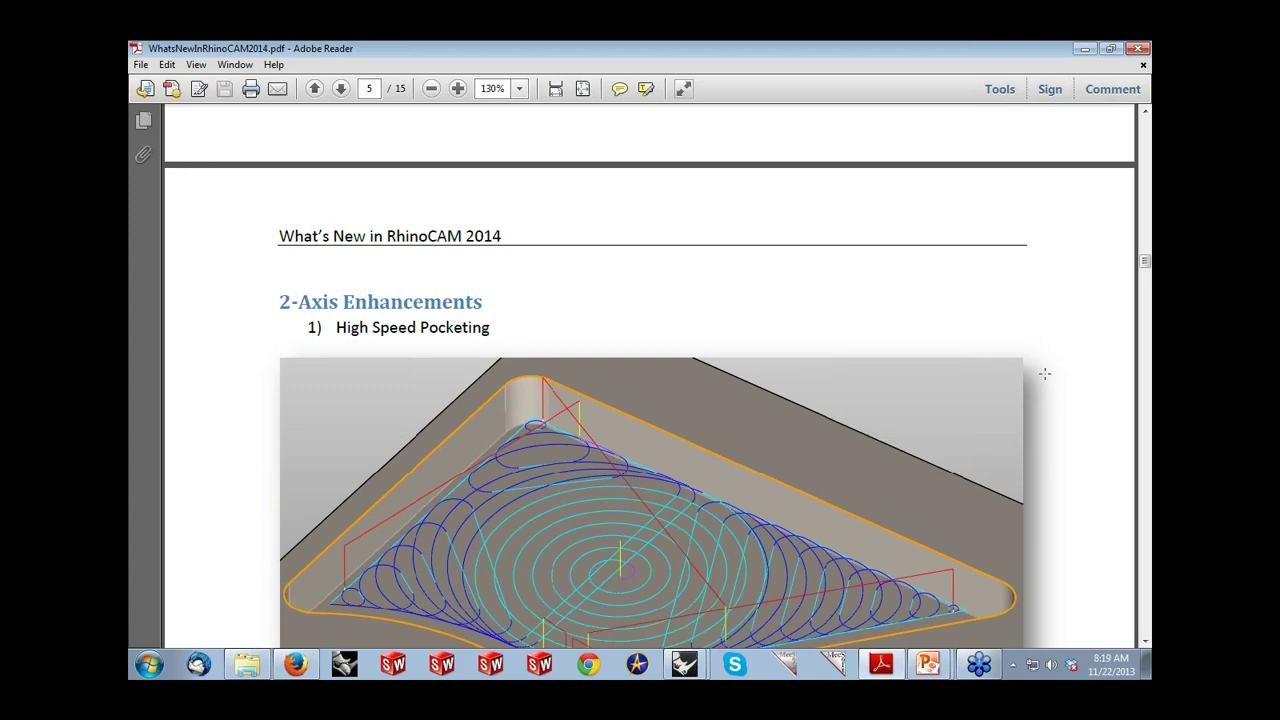
left_click_drag(1146, 264, 1146, 288)
left_click_drag(1146, 290, 1148, 371)
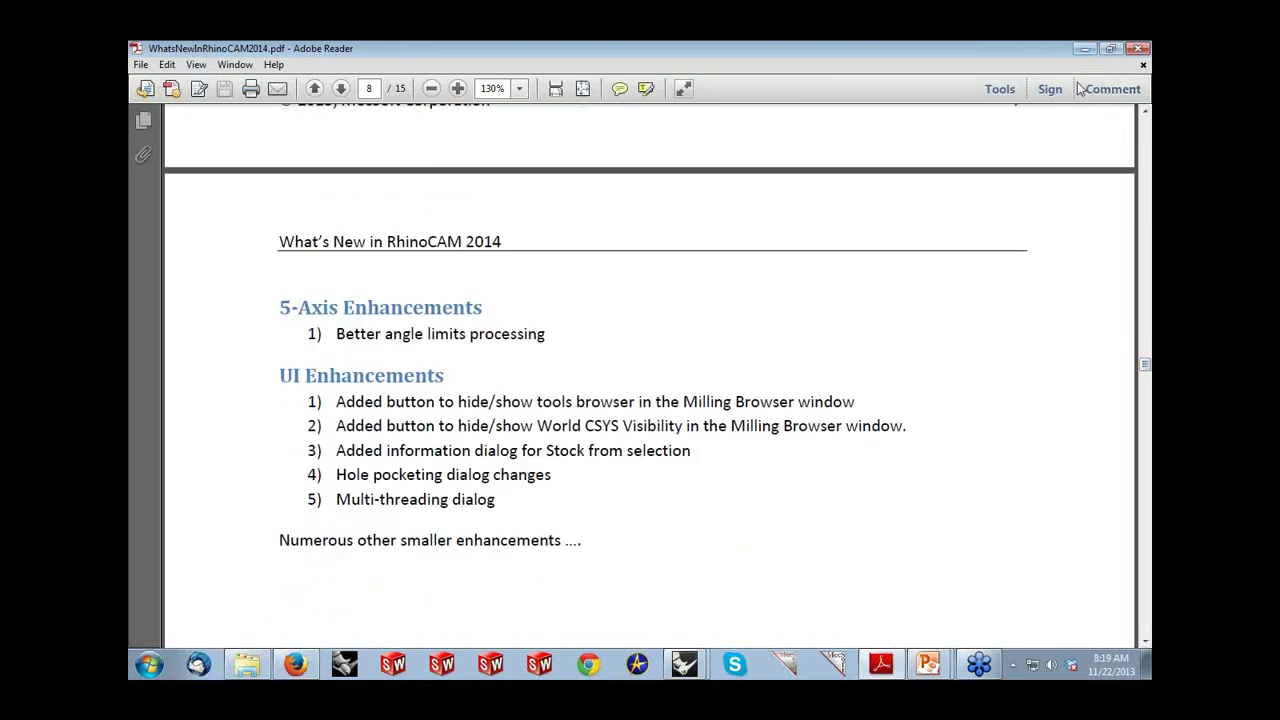
left_click(1082, 50)
left_click(1082, 50)
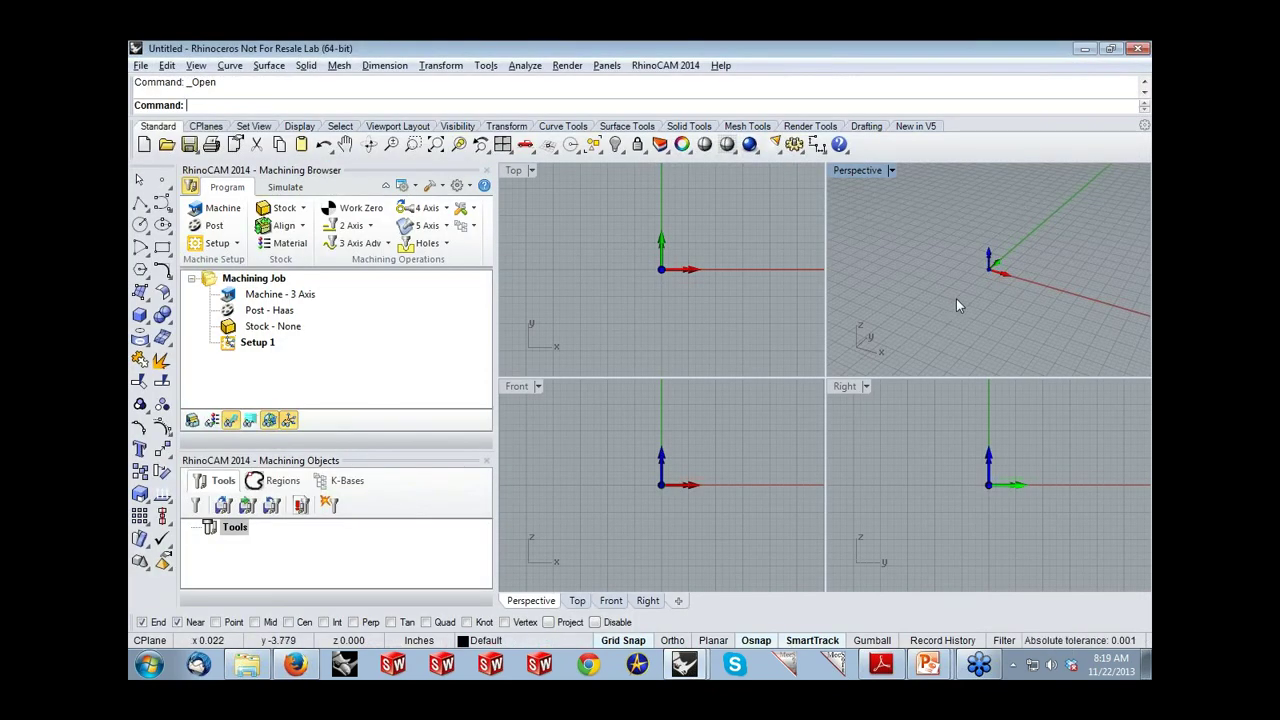
Step: Open the model HSPocketing_lightwheel fillet.3dm and frame the whole wheel in the perspective view
left_click(167, 145)
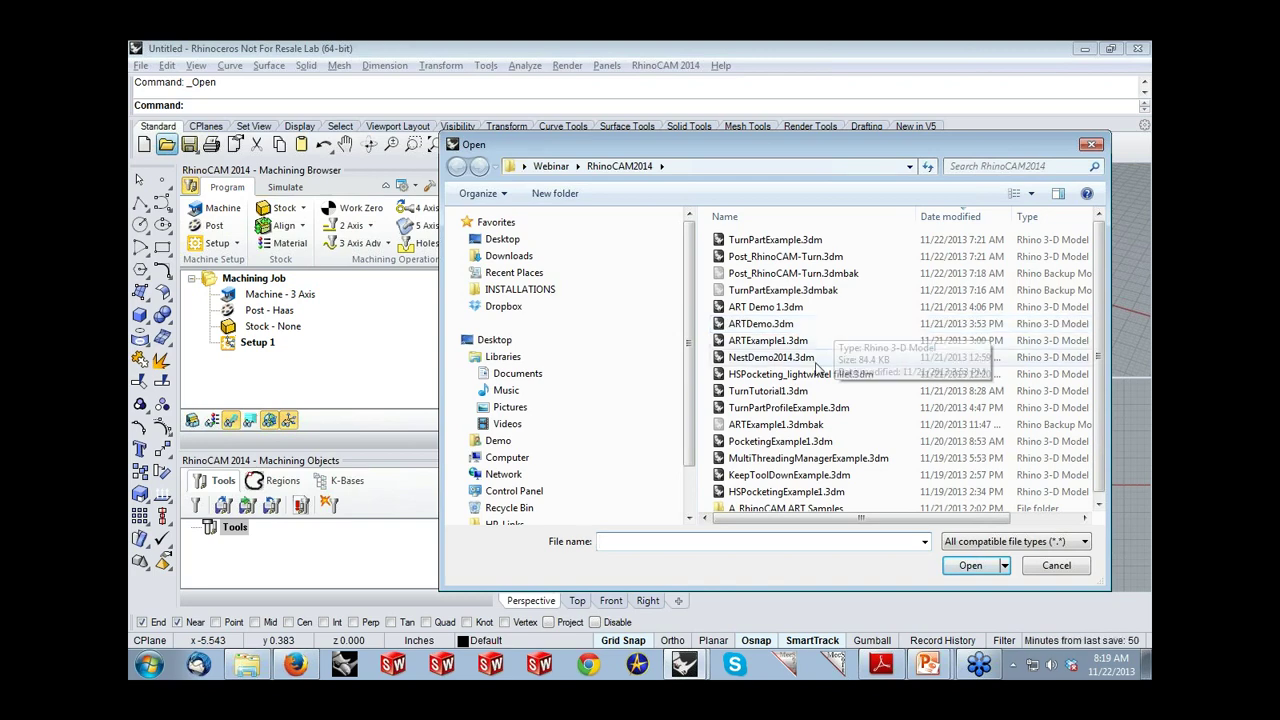
left_click(830, 374)
left_click(968, 566)
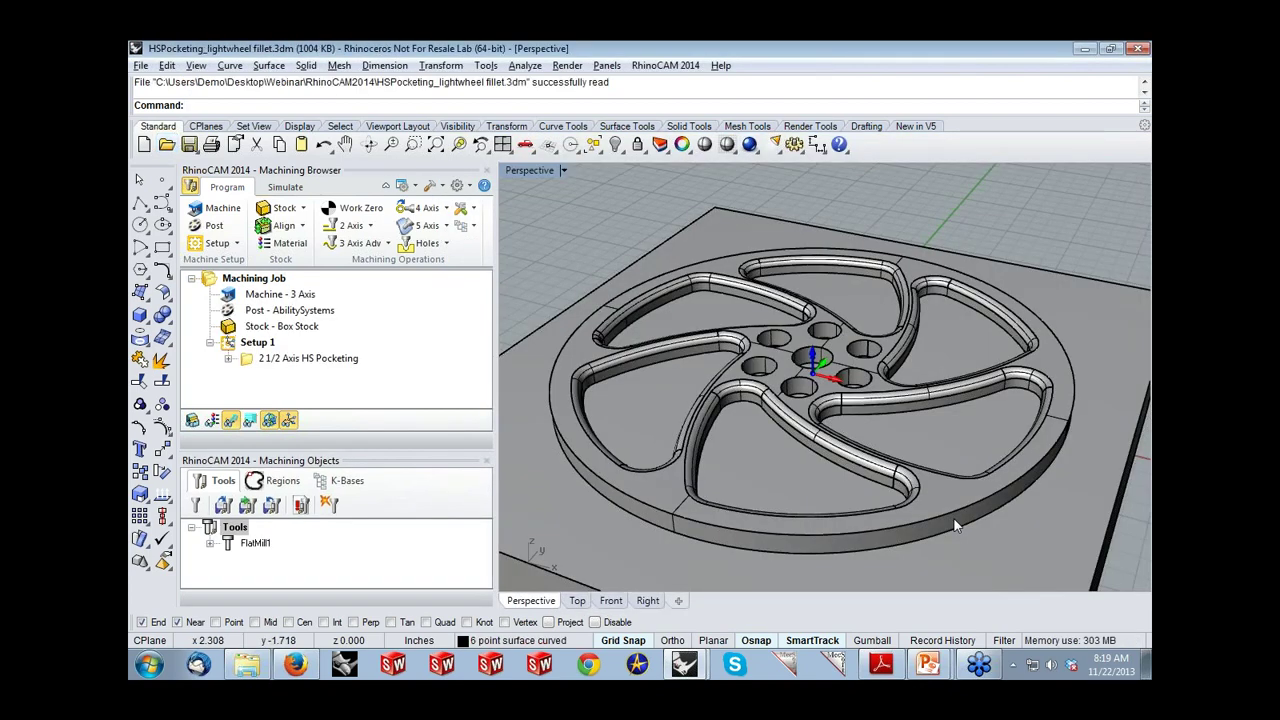
right_click_drag(817, 346, 820, 358)
scroll(818, 360, "down", 3)
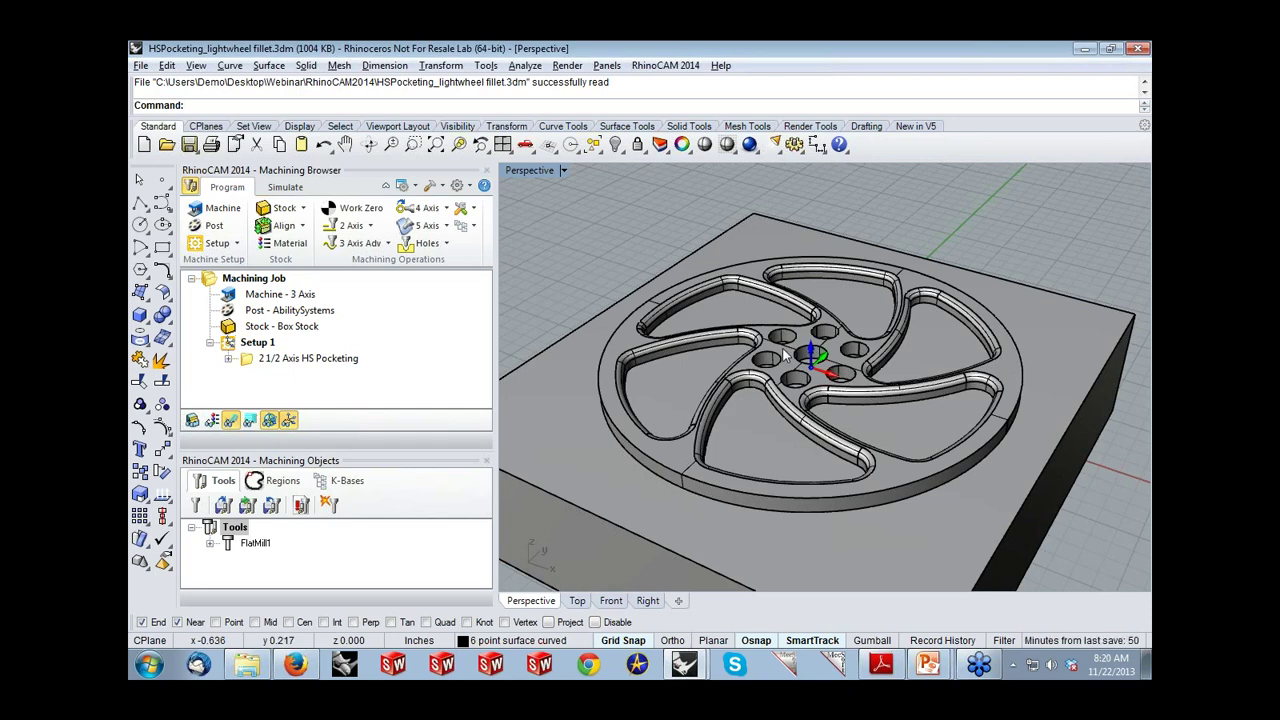
right_click_drag(775, 352, 778, 342)
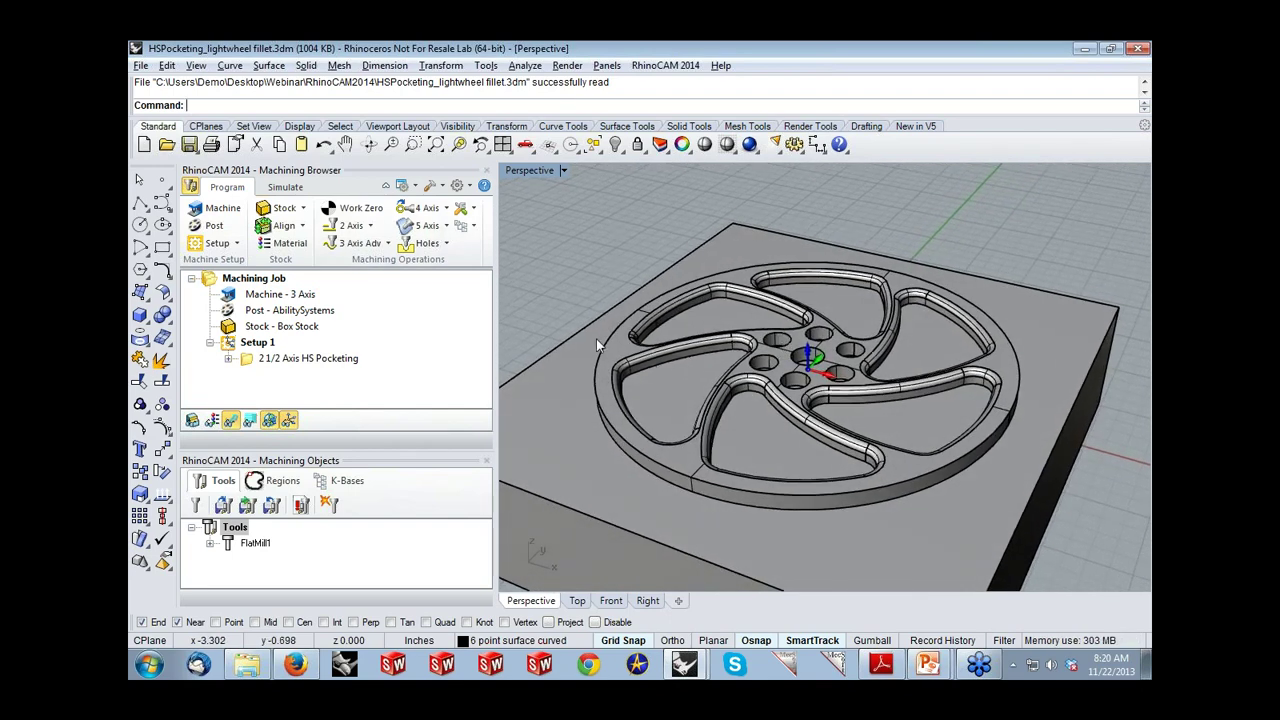
Step: Create a 2 1/2 axis High Speed Pocketing operation and select the six spoke pocket outlines of the wheel as drive regions
left_click(370, 226)
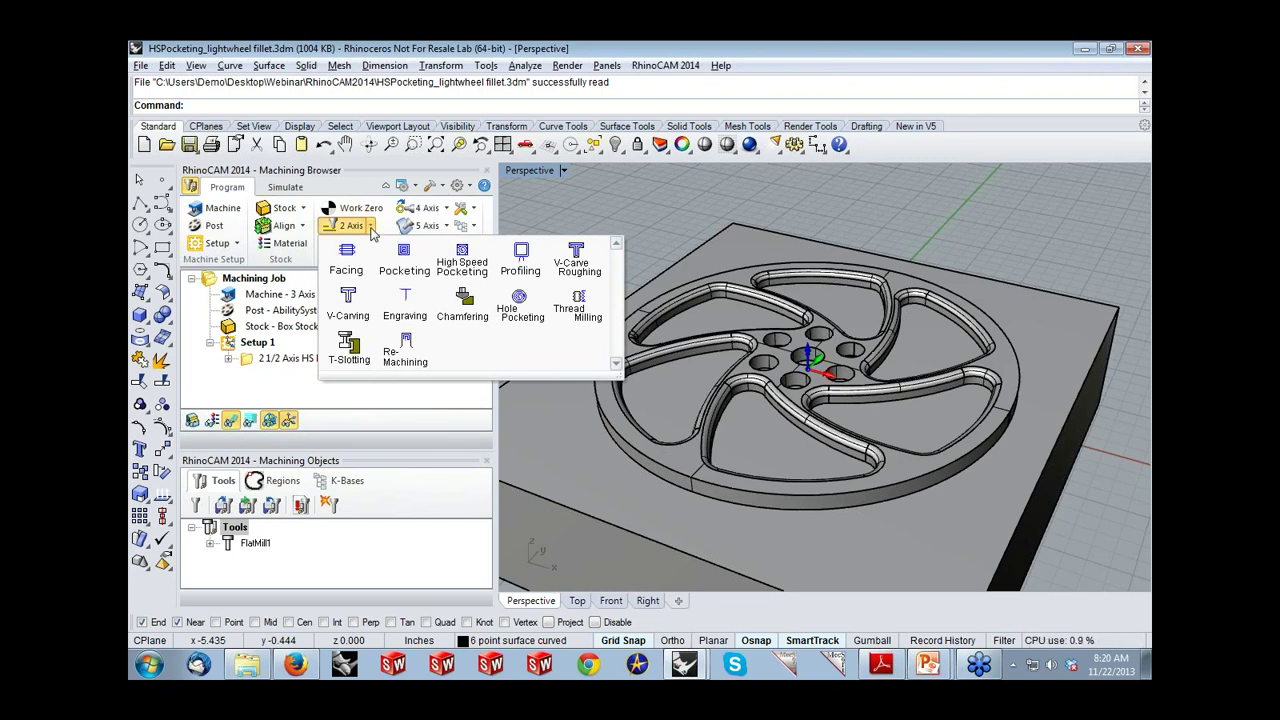
left_click(462, 262)
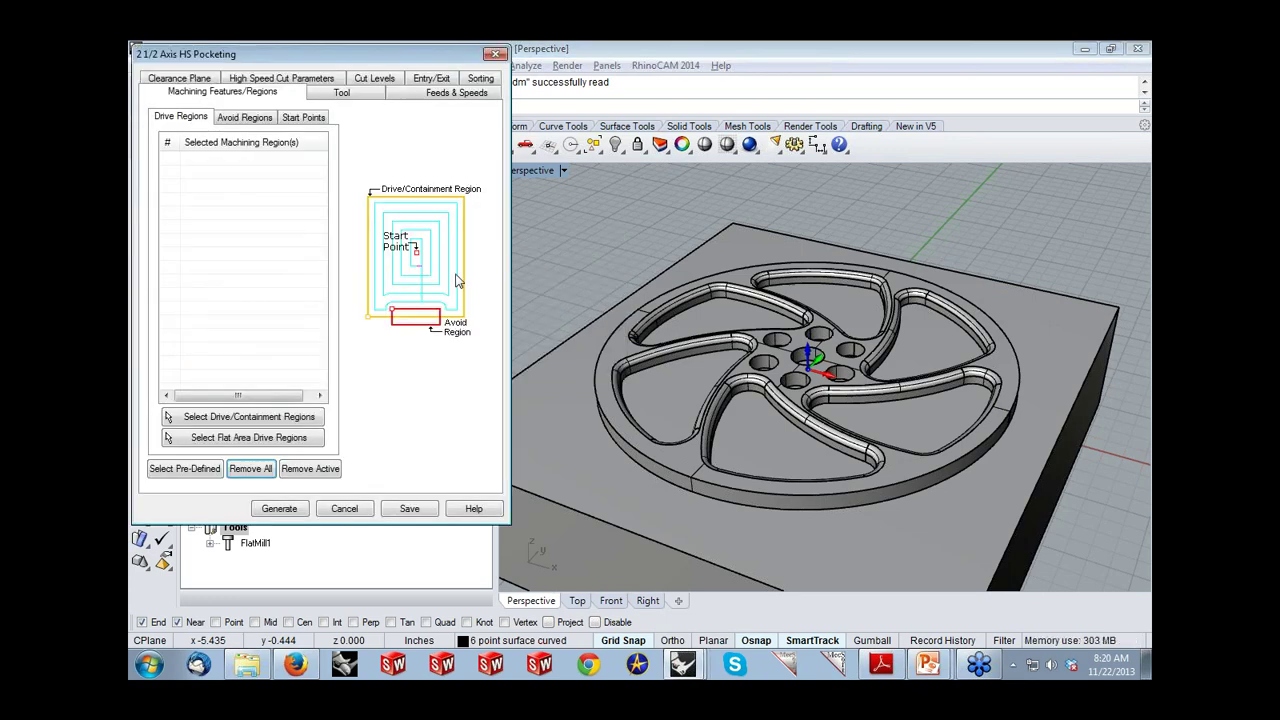
left_click(299, 420)
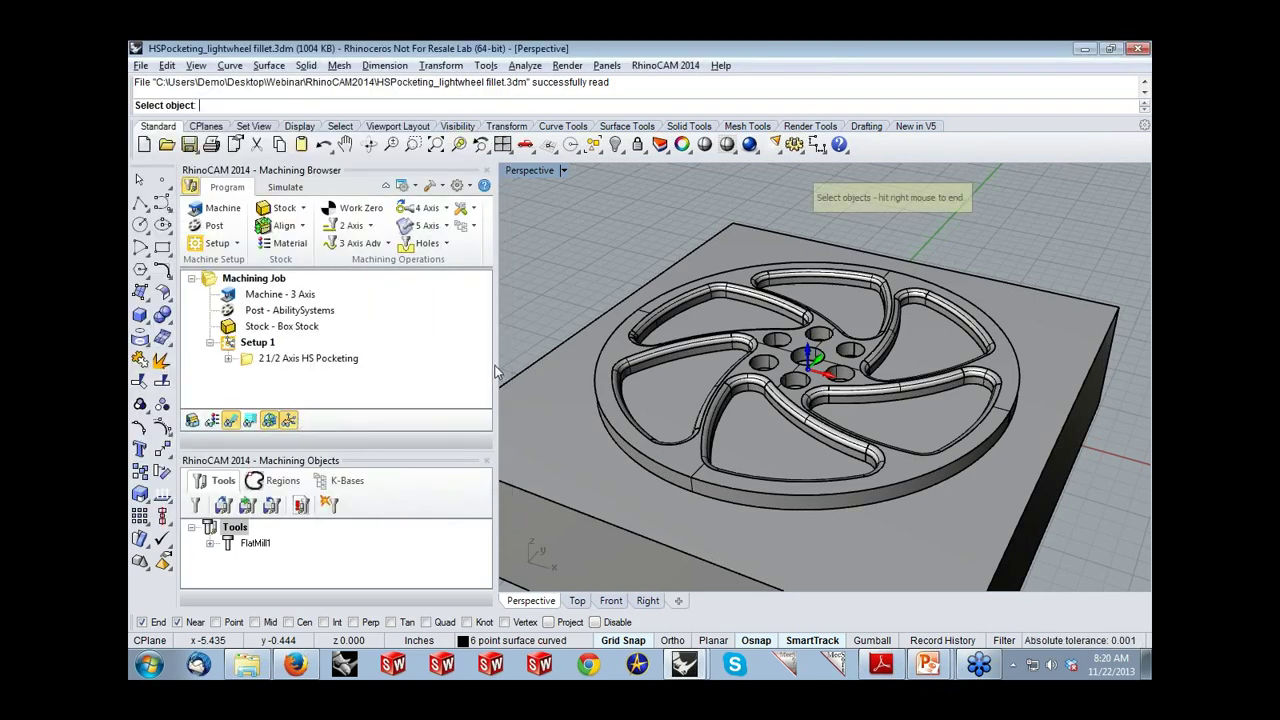
left_click(653, 366)
left_click(676, 316)
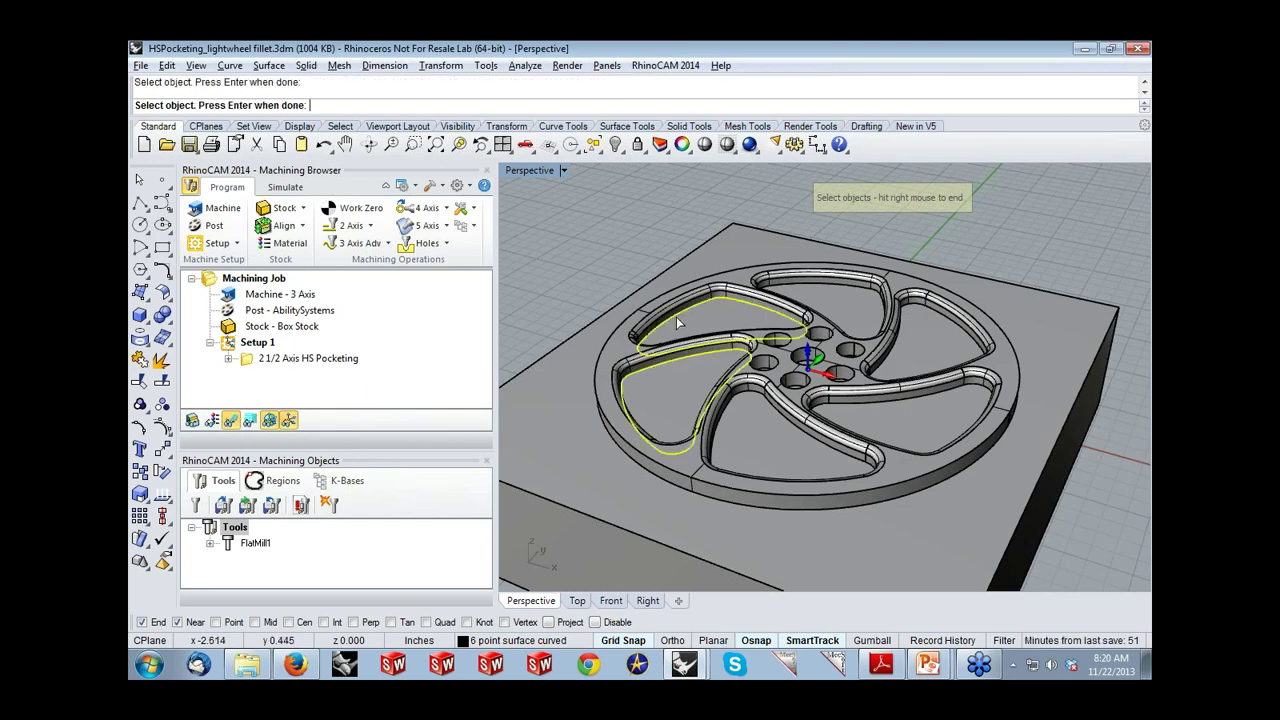
left_click(824, 300)
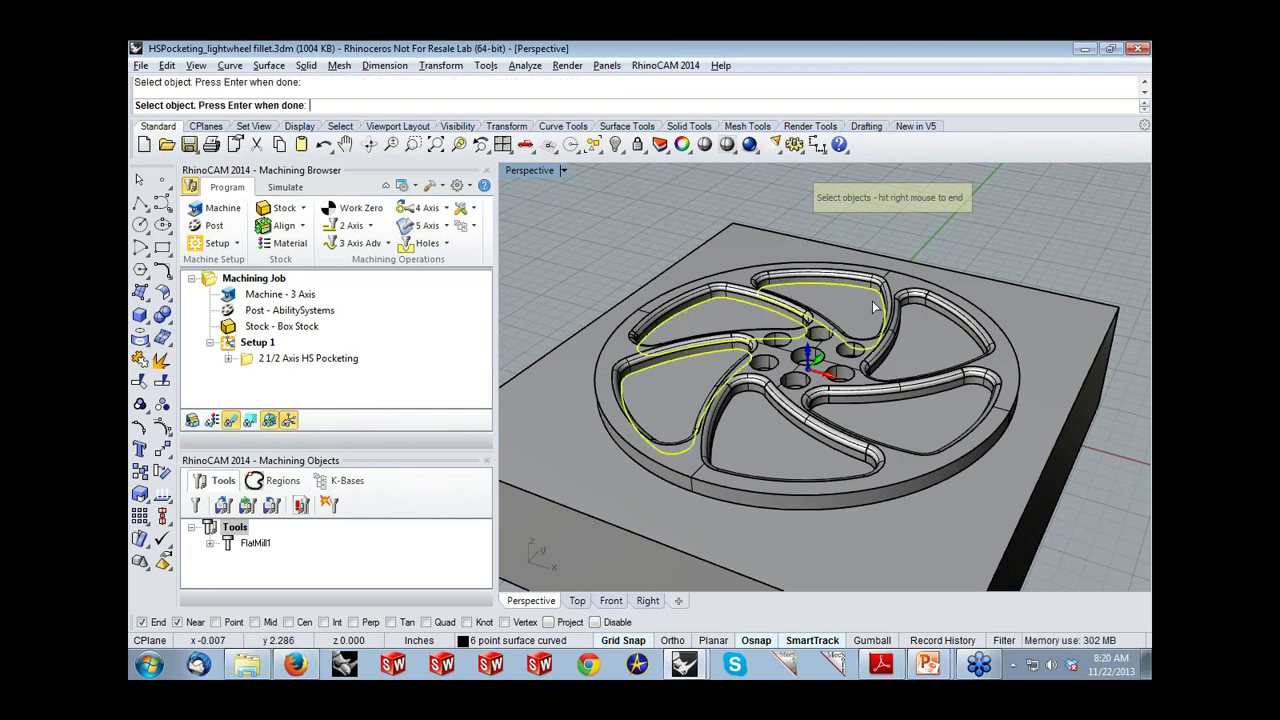
left_click(937, 314)
left_click(919, 397)
left_click(765, 405)
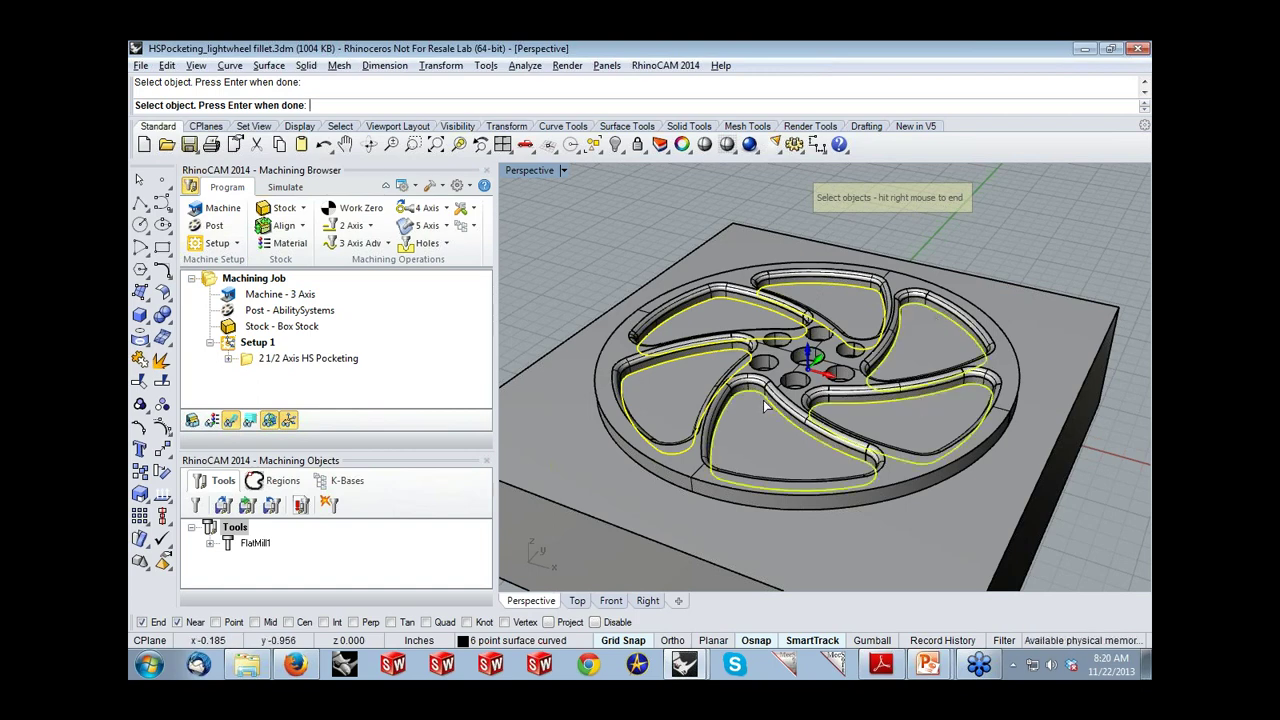
right_click(765, 405)
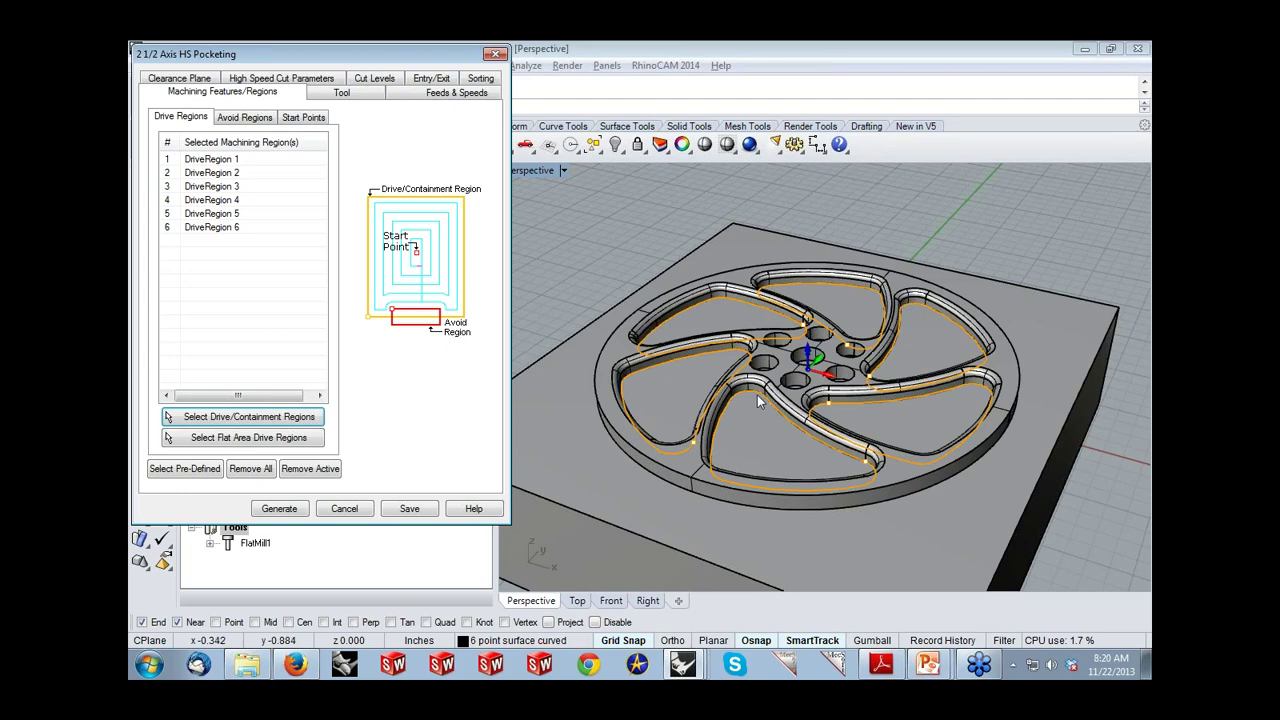
Step: Check the operation's tool, feeds and speeds, and high speed cut parameters, and generate the toolpath with the existing settings
left_click(350, 96)
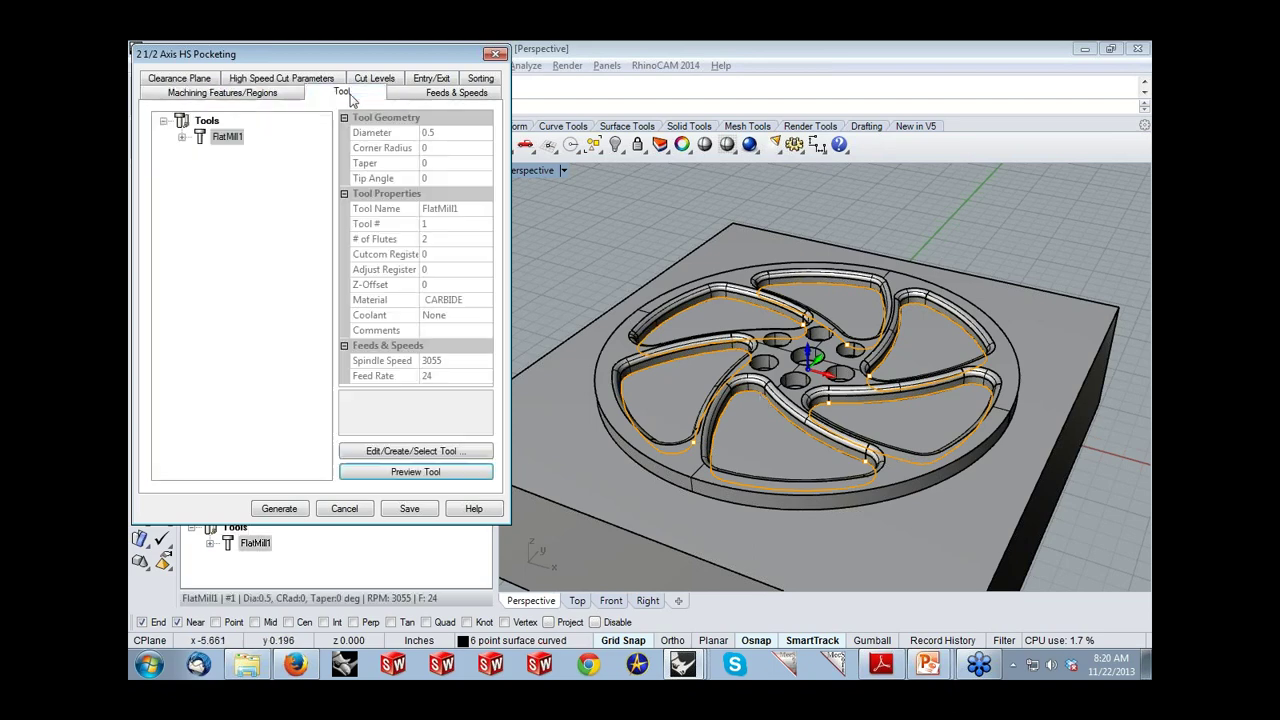
left_click(415, 96)
left_click(259, 81)
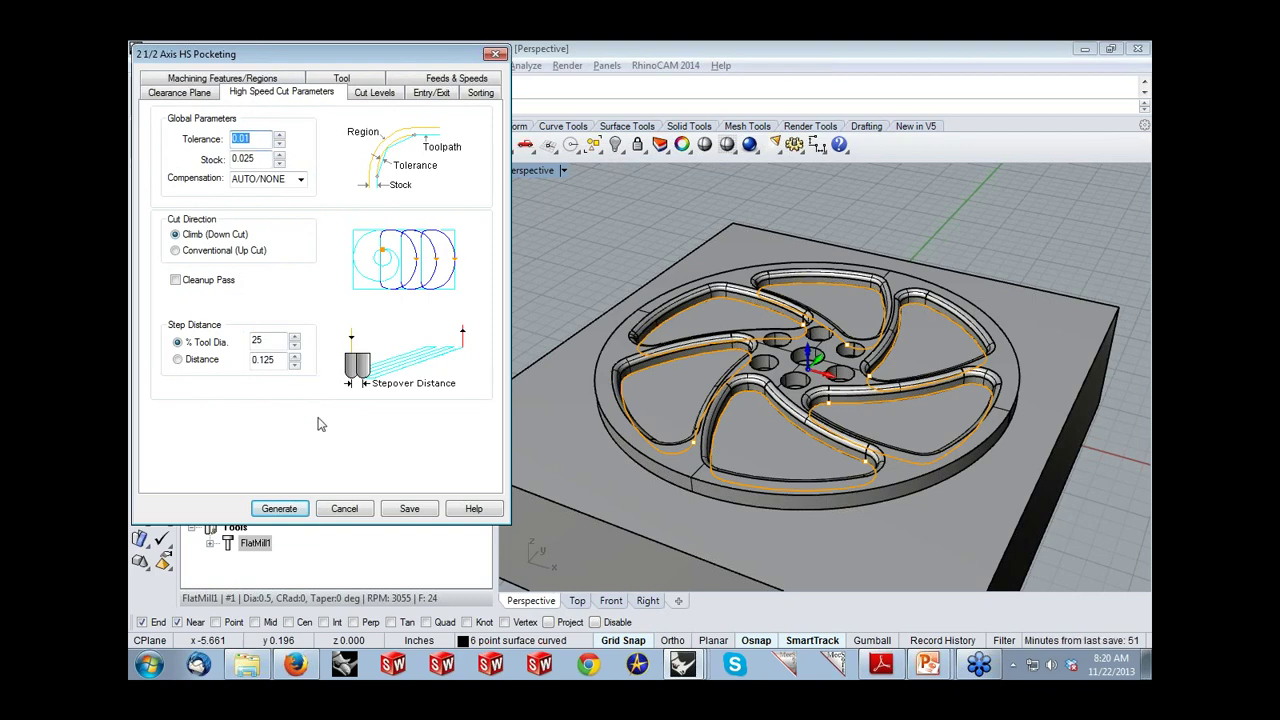
left_click(280, 509)
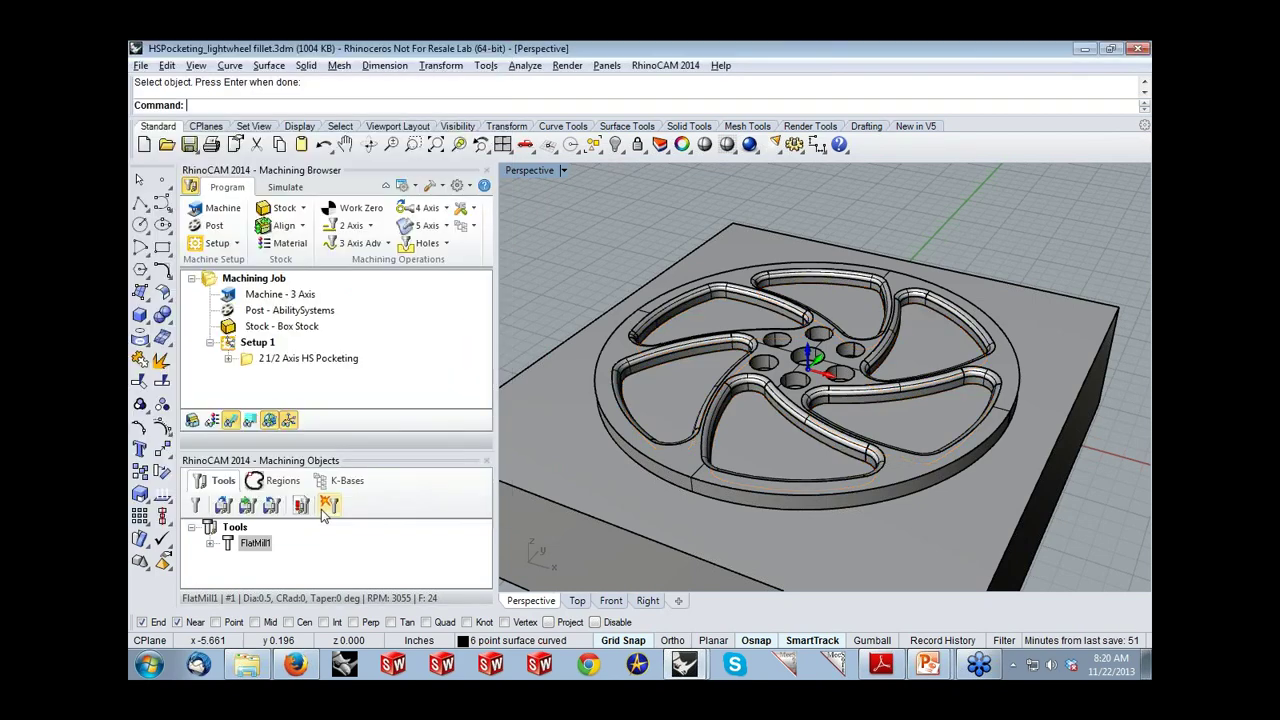
Step: Display the 2 1/2 Axis HS Pocketing toolpath on the wheel and examine its spiral and looping cuts in the pockets up close
left_click(250, 360)
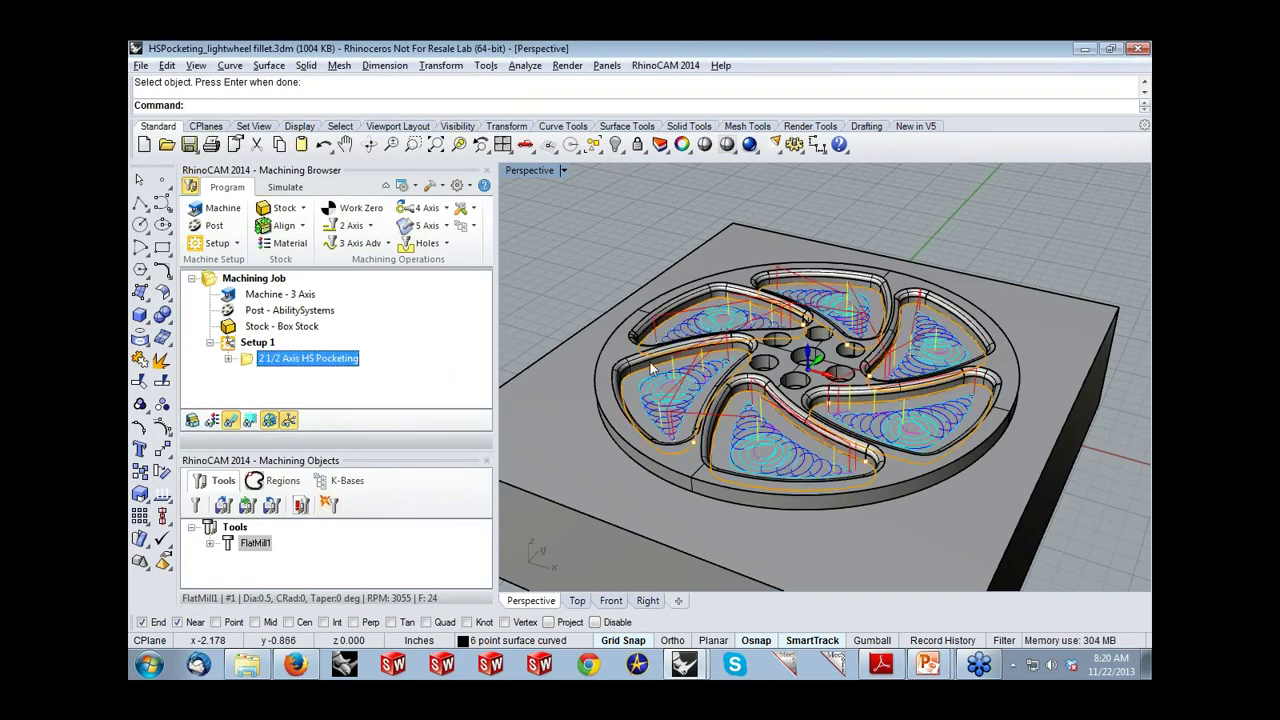
right_click_drag(686, 376, 685, 382)
scroll(686, 383, "up", 5)
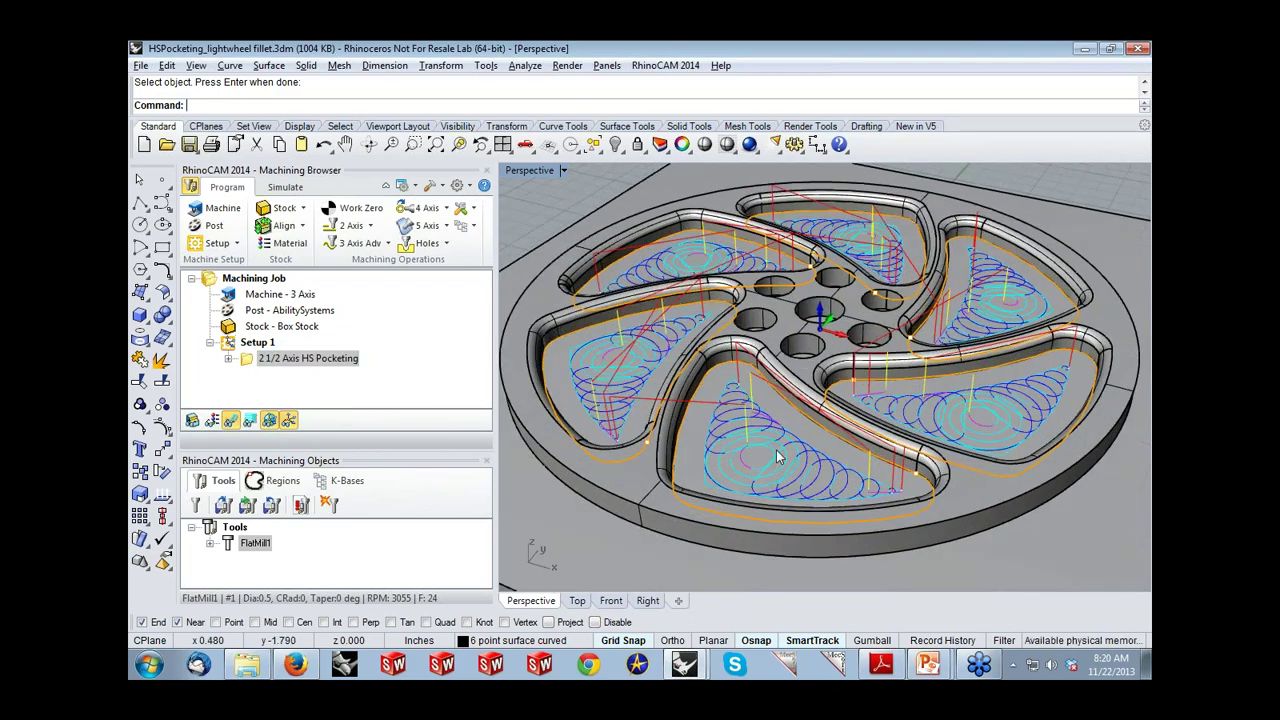
right_click_drag(775, 452, 765, 453)
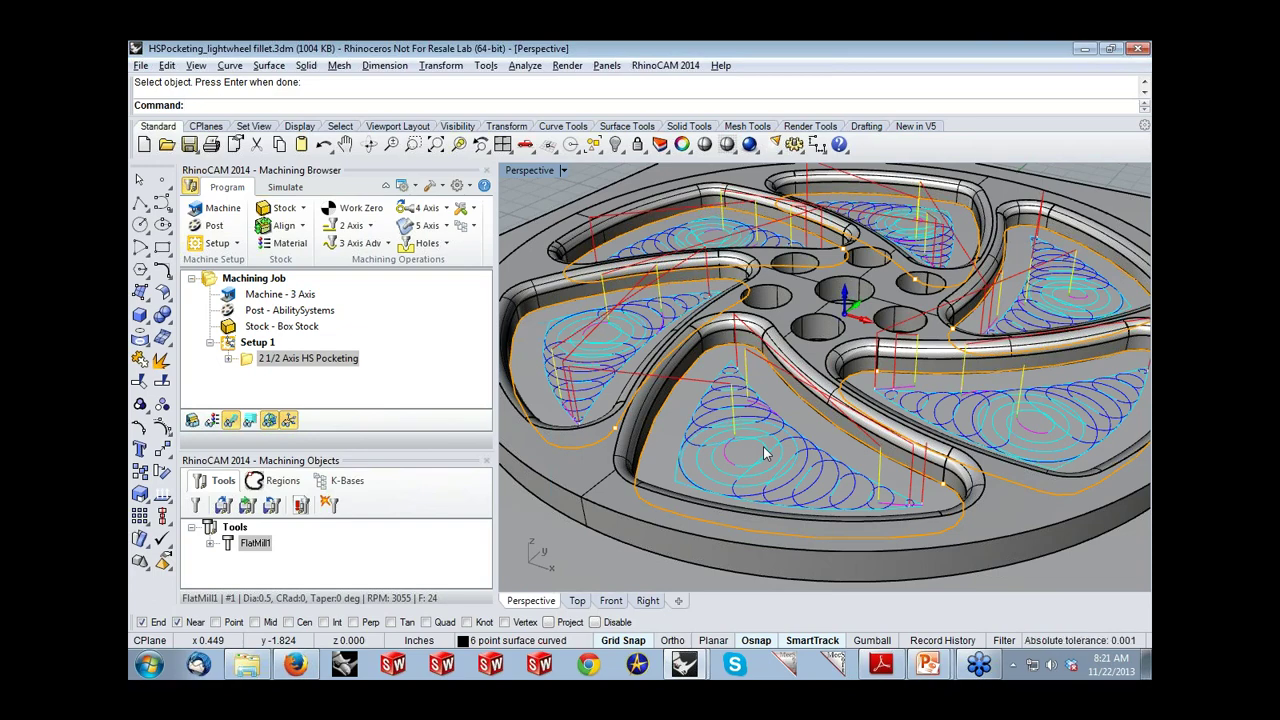
right_click_drag(805, 435, 712, 477)
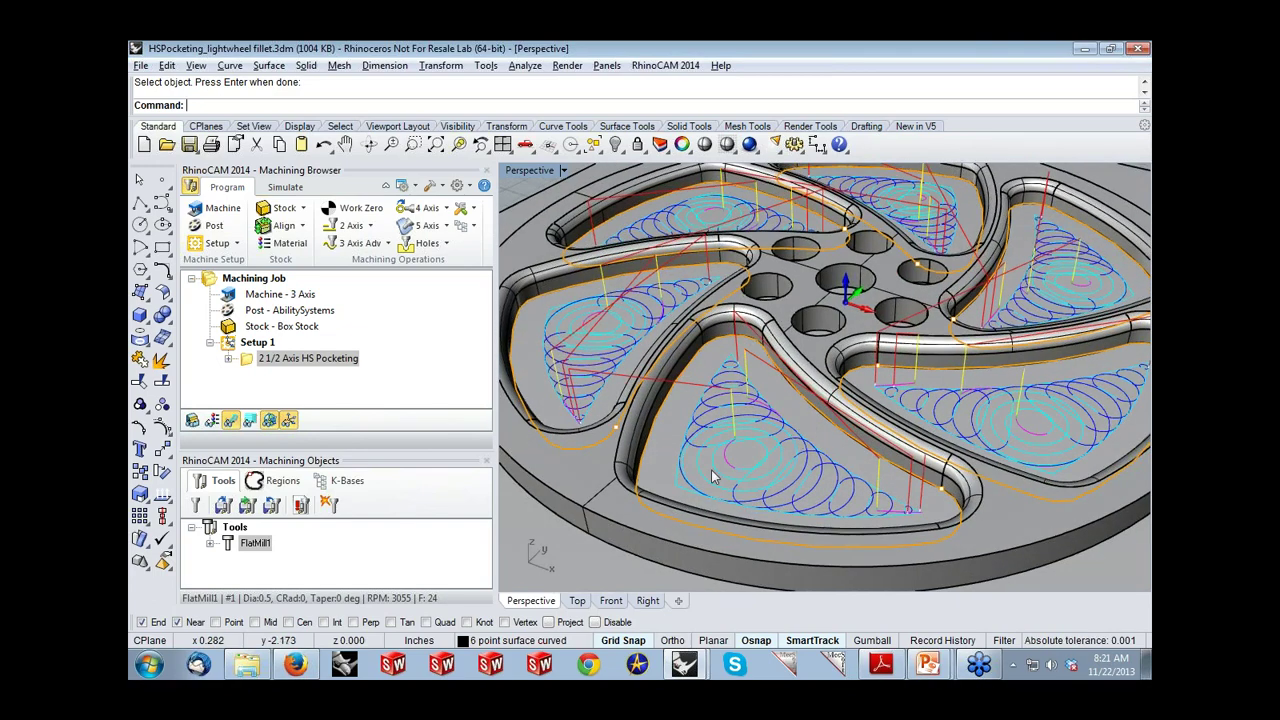
scroll(712, 477, "down", 5)
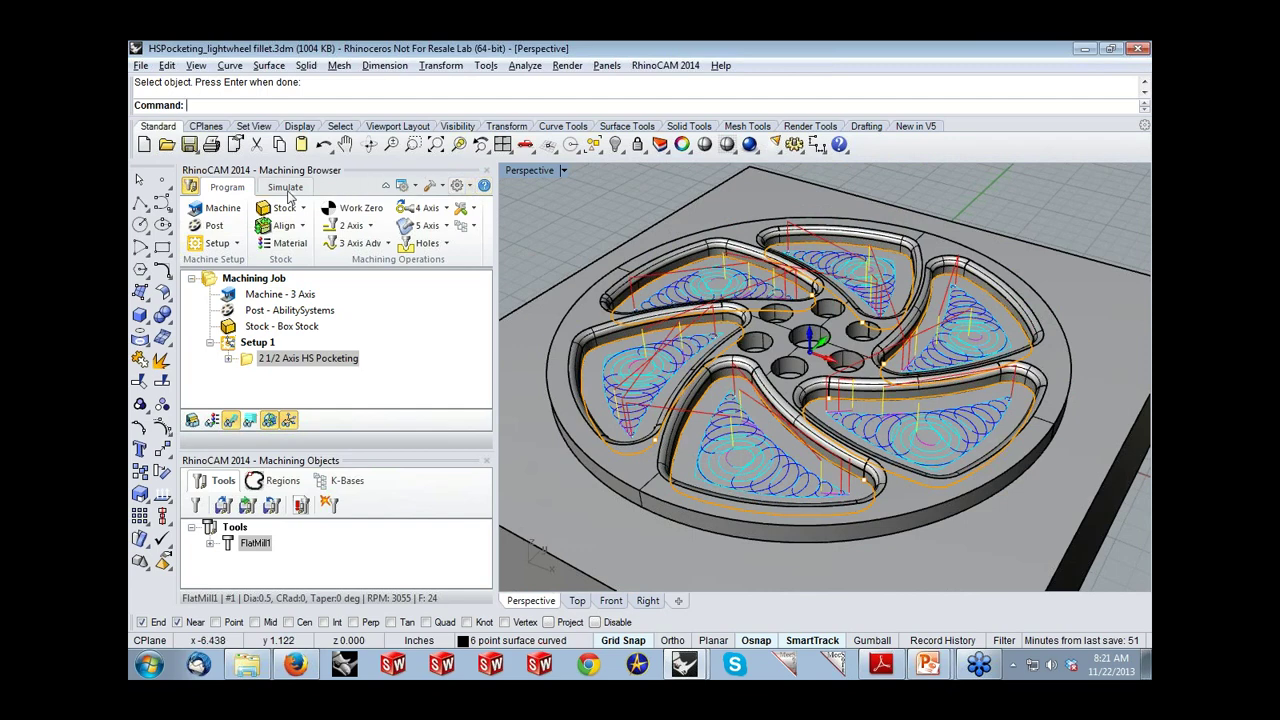
Step: Simulate the high speed pocketing on the stock, briefly overlaying the part, pause and fast-forward the run, and return to the programming view
left_click(286, 189)
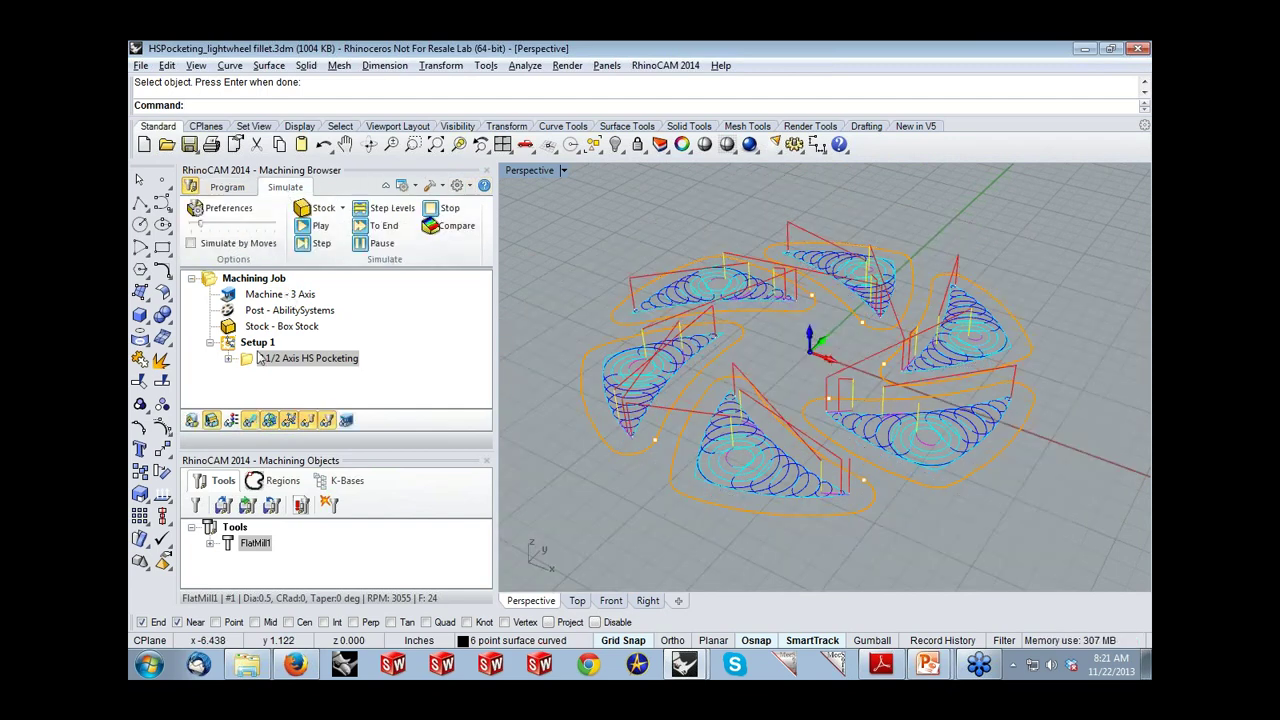
left_click(300, 232)
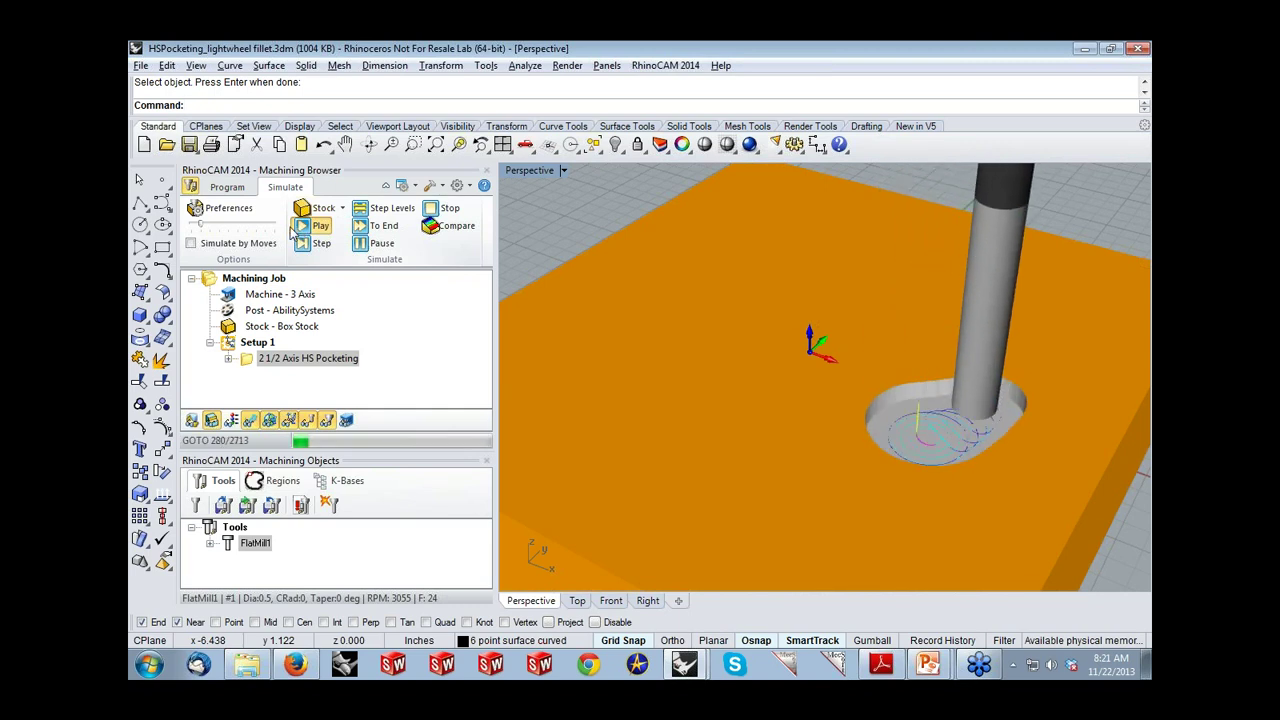
left_click(192, 424)
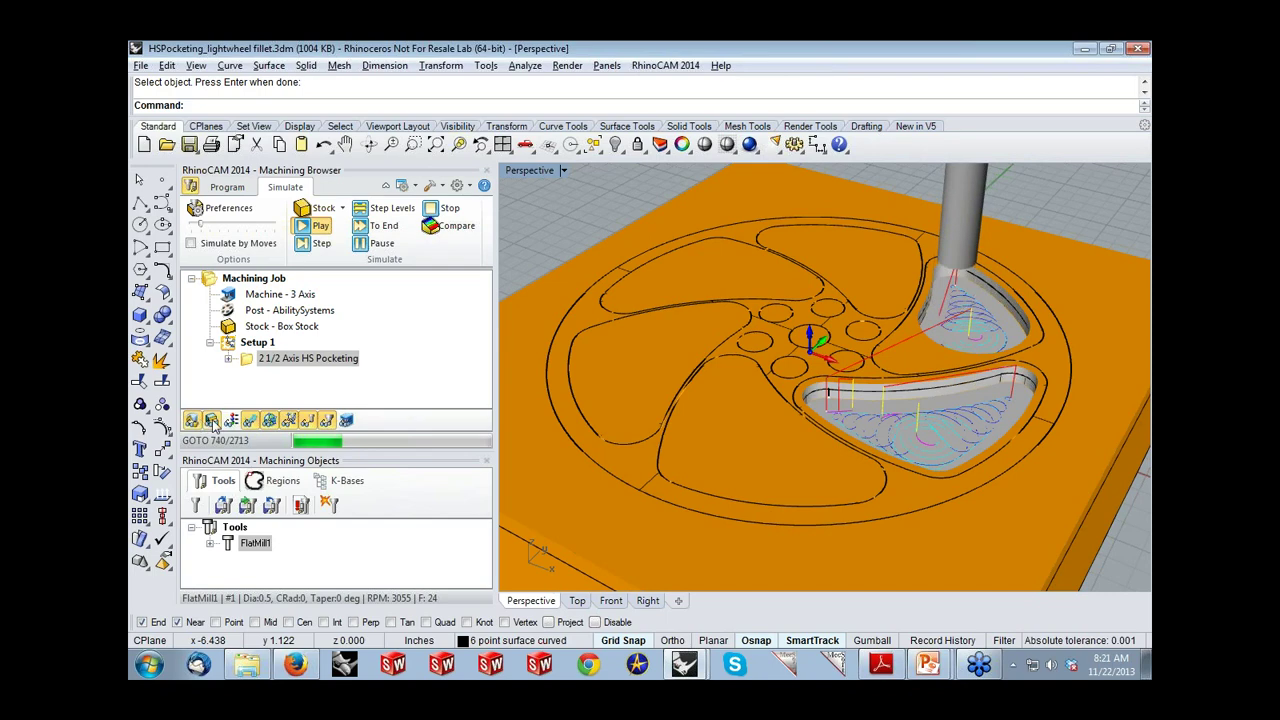
left_click(212, 422)
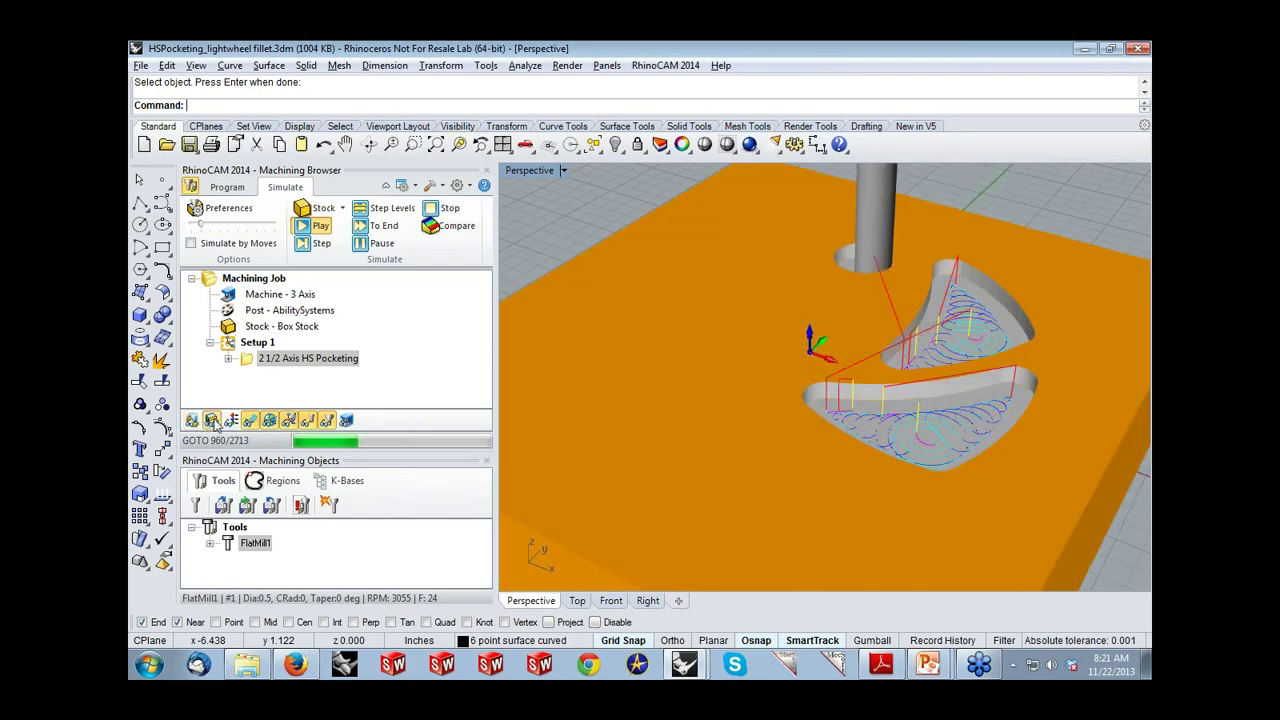
left_click(359, 245)
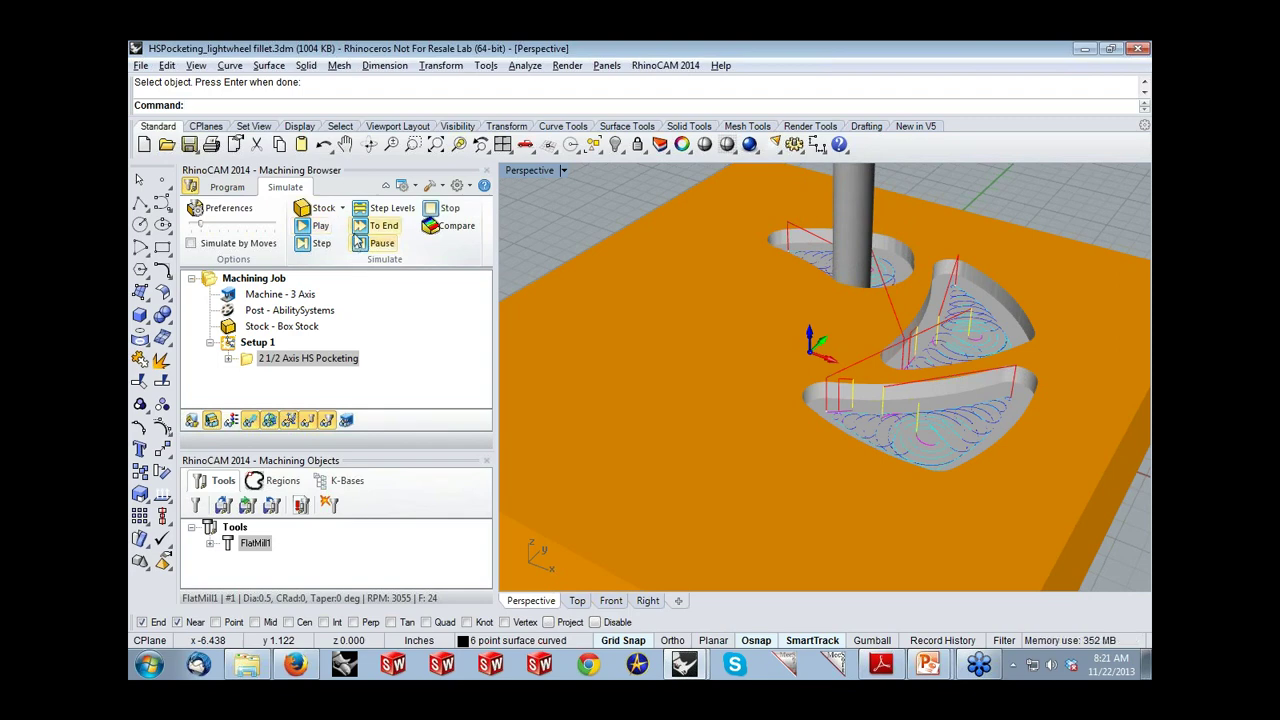
left_click(360, 227)
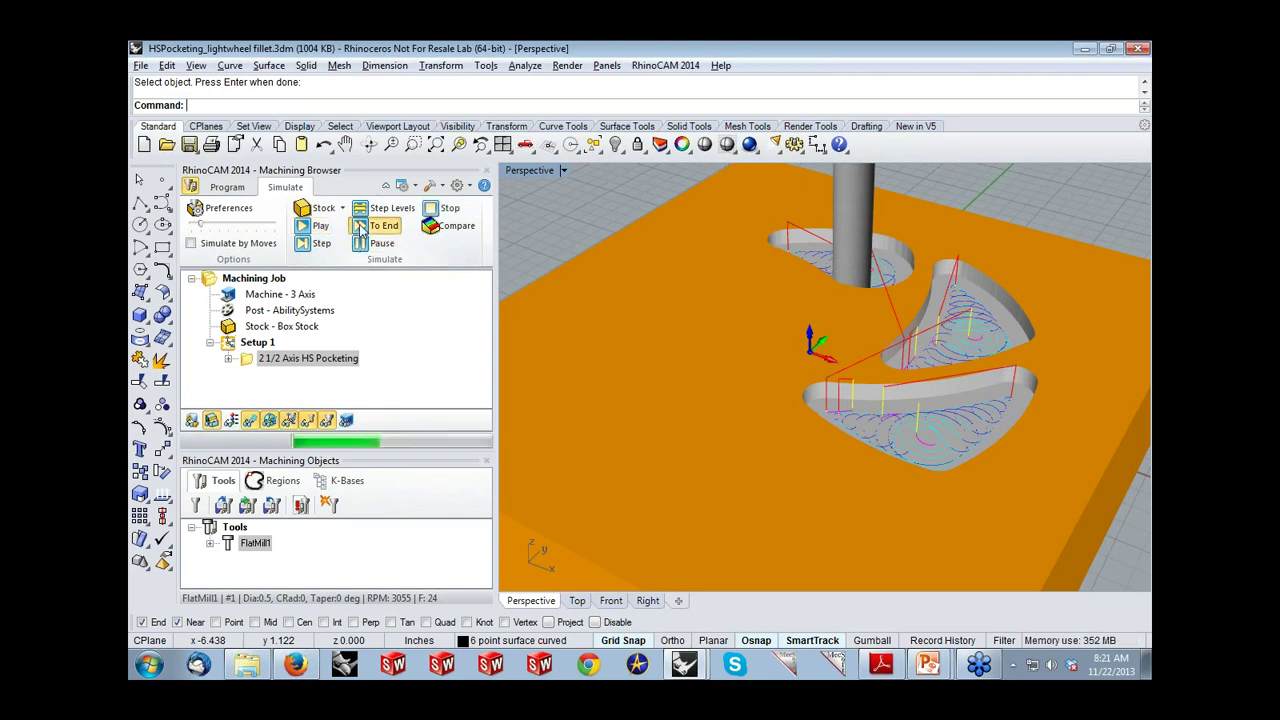
left_click(225, 188)
right_click_drag(693, 368, 720, 375)
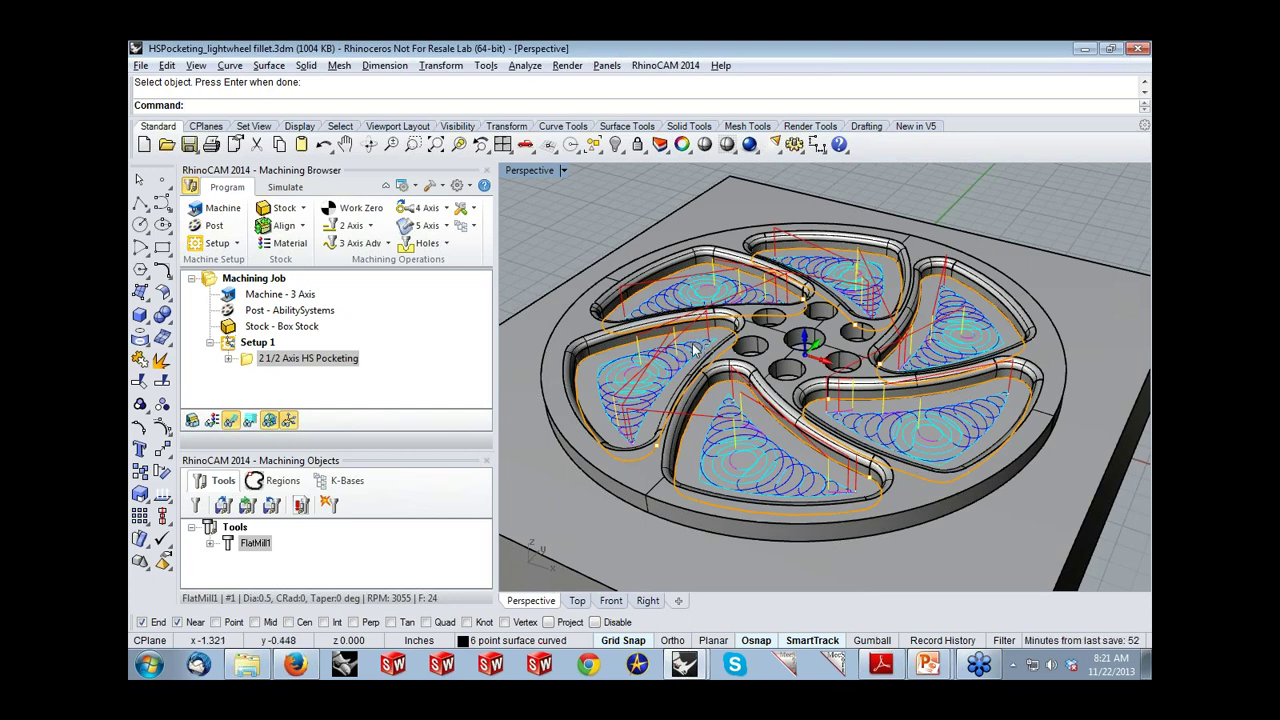
Step: Open the model PocketingExample1.3dm and display the toolpath of its first 2 1/2 Axis Pocketing operation
left_click(166, 145)
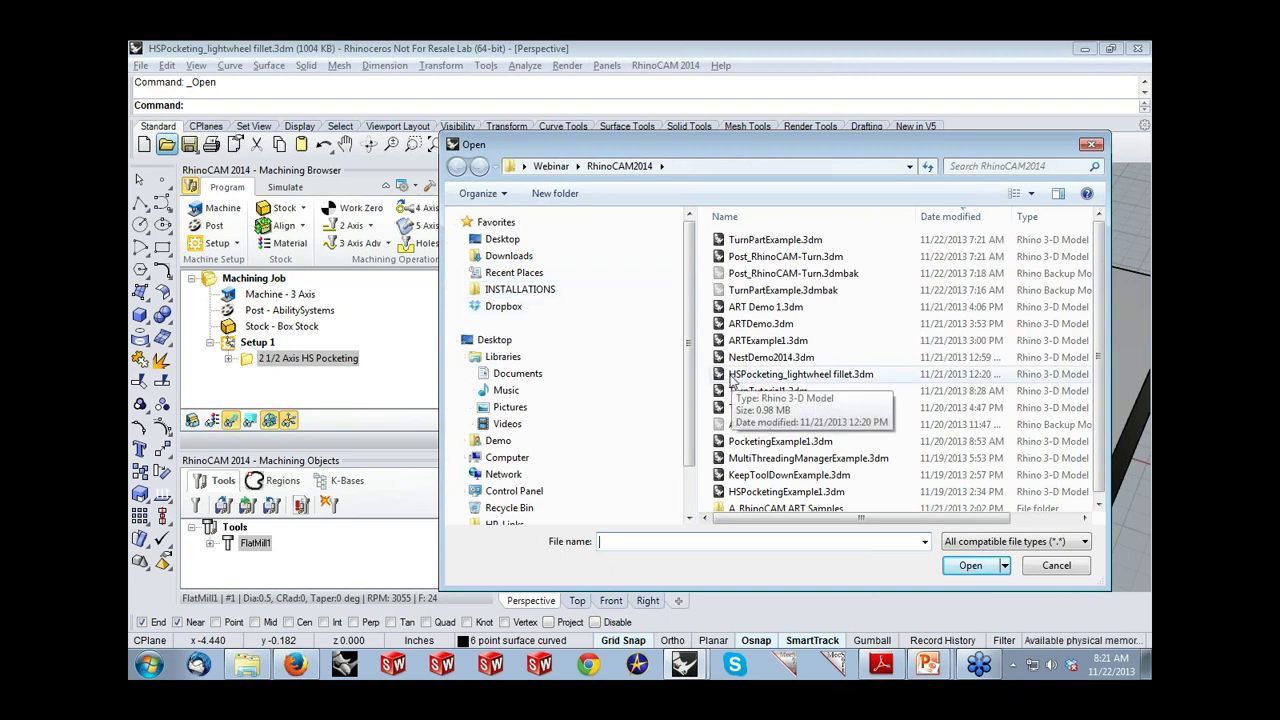
left_click(780, 441)
left_click(958, 566)
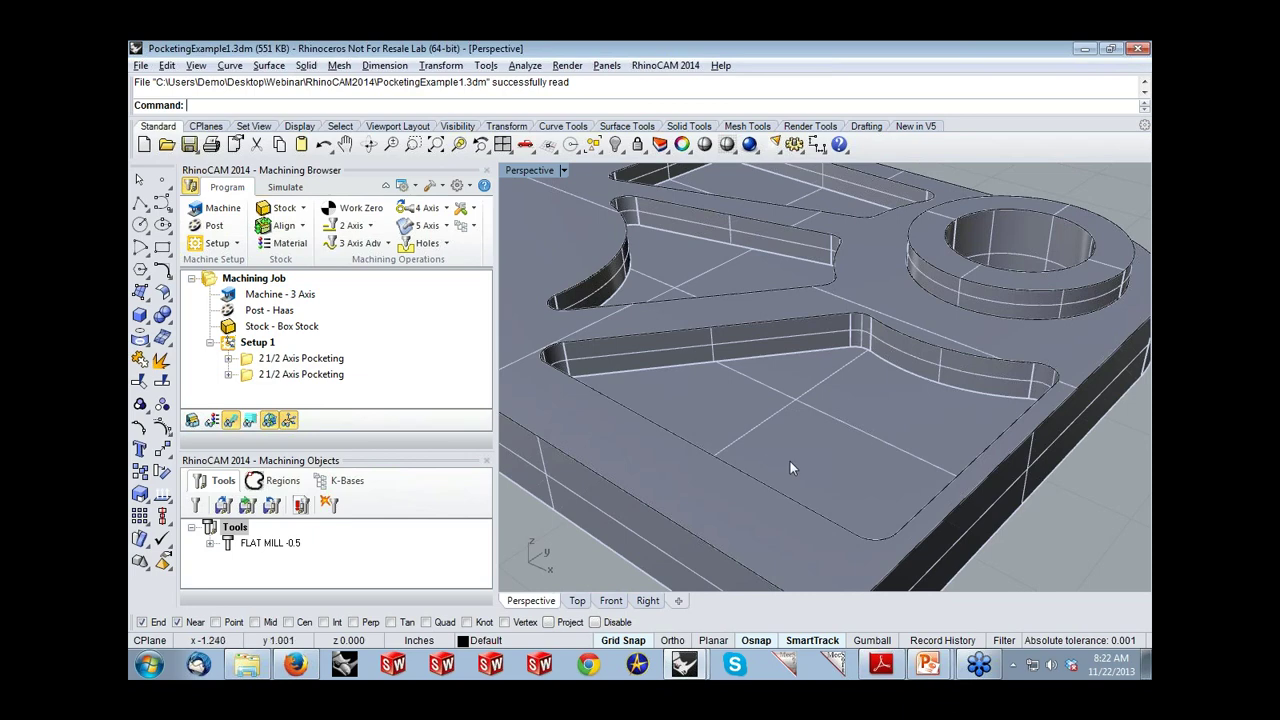
left_click(300, 359)
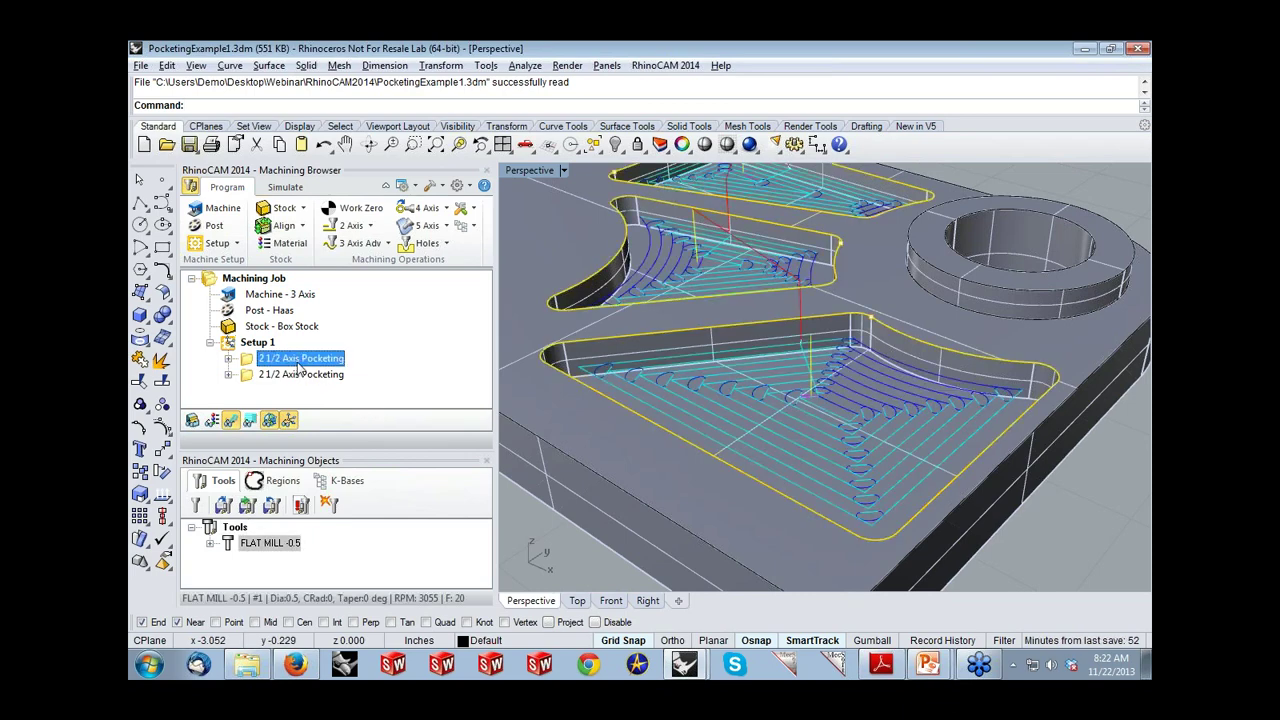
scroll(620, 375, "up", 3)
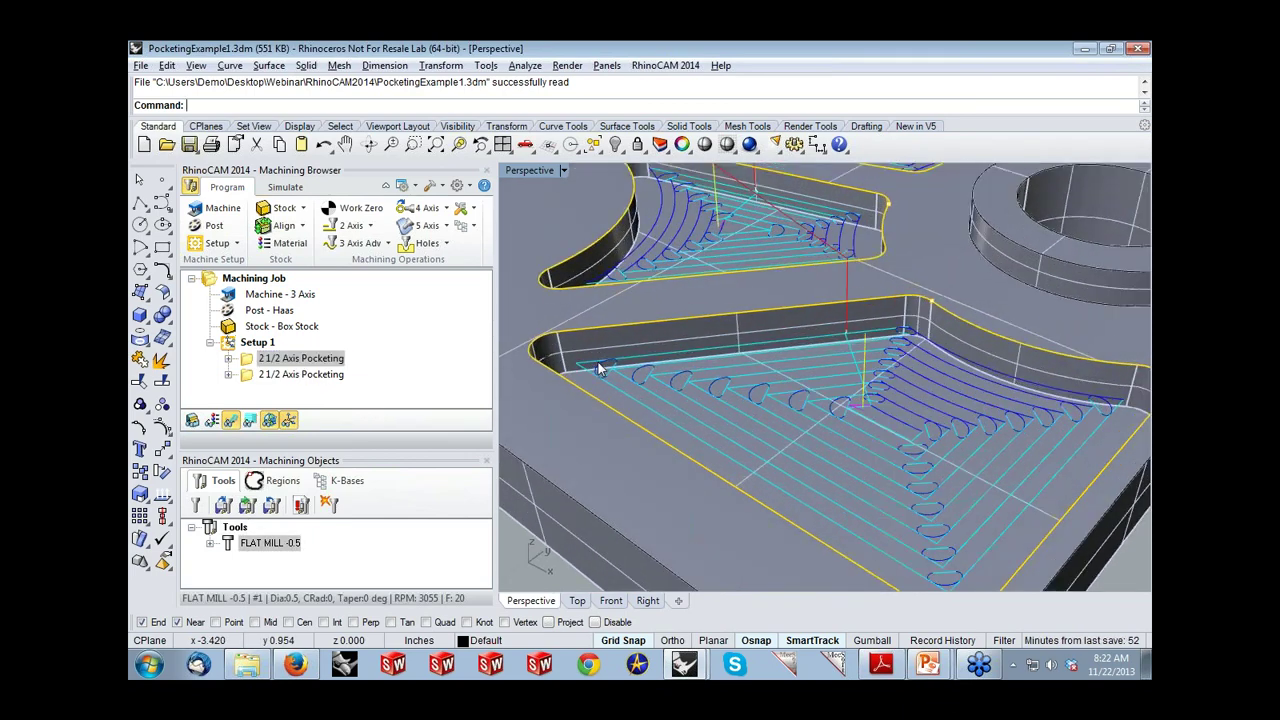
Step: Review the first pocketing operation's cut parameters, including Clean Corners, close them unchanged, and examine the corner loops in the toolpath
double_click(246, 360)
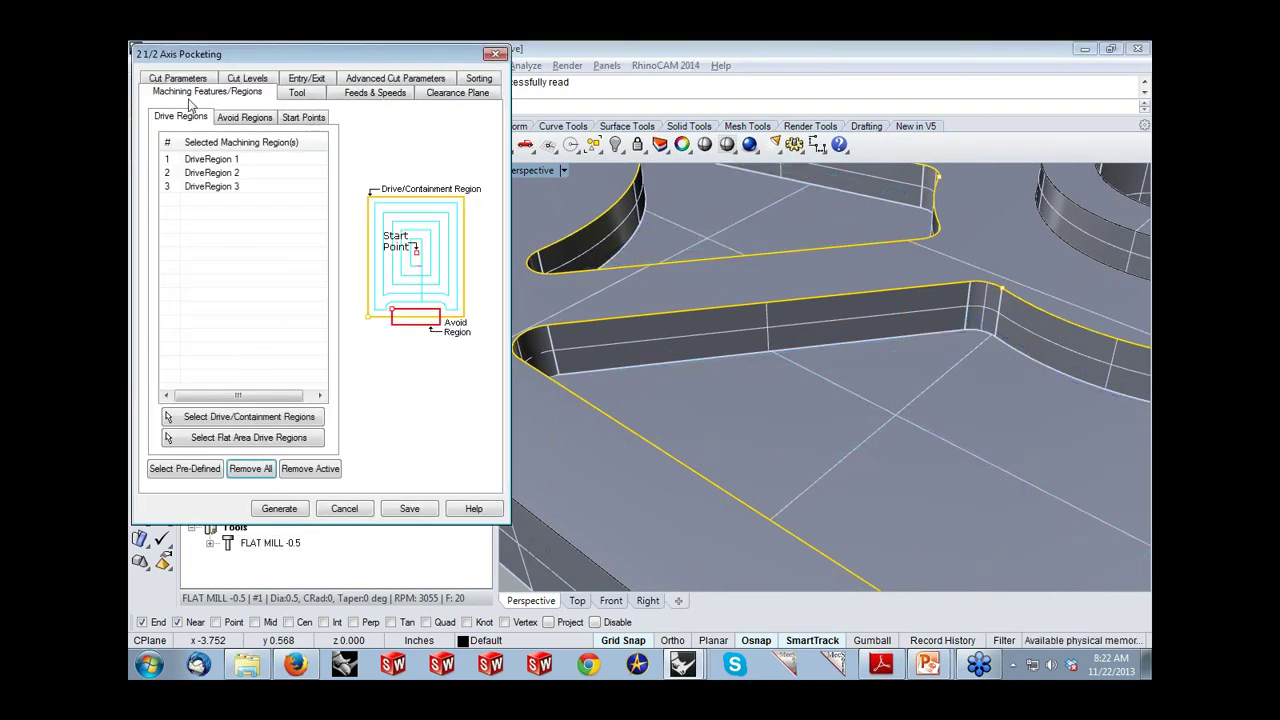
left_click(186, 79)
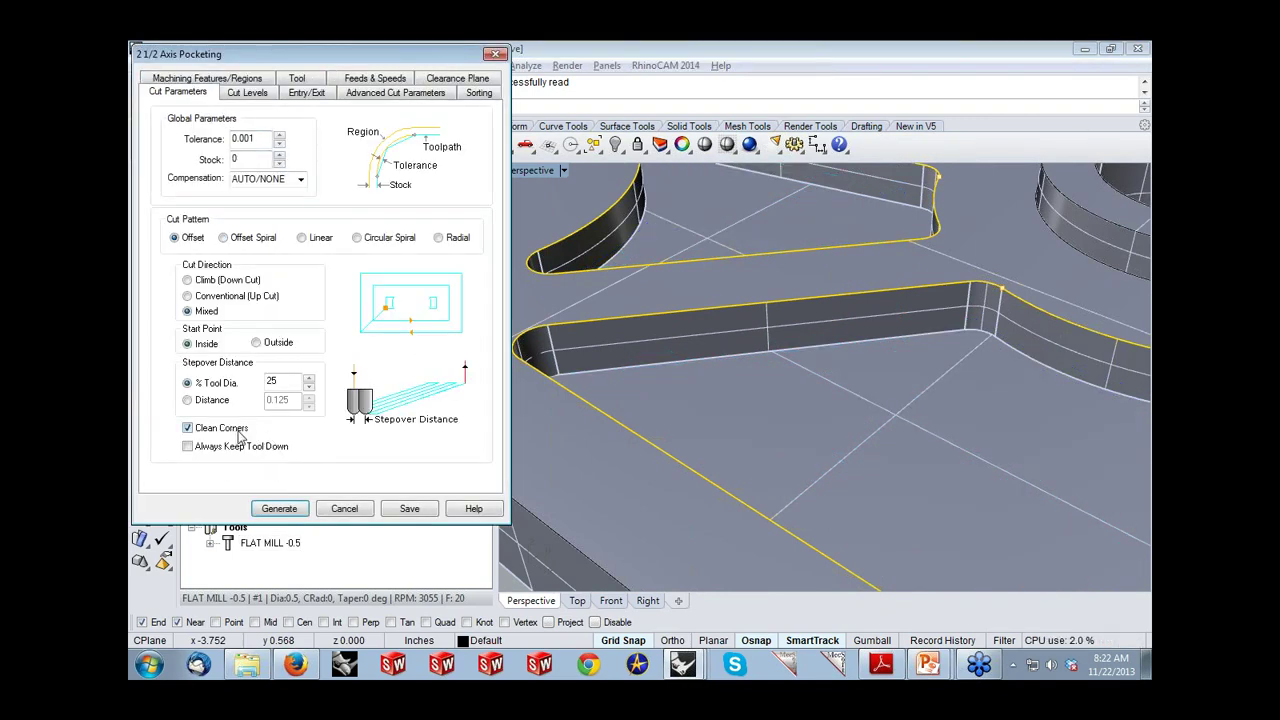
left_click(349, 511)
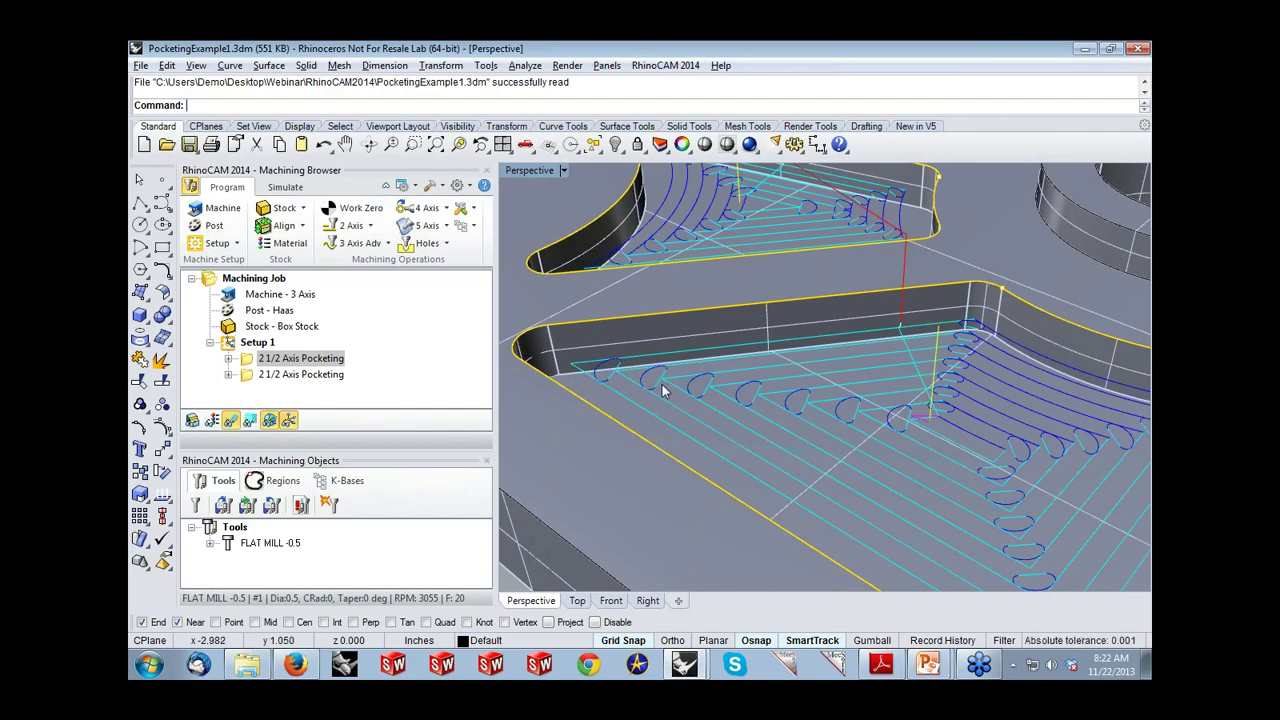
right_click_drag(700, 398, 770, 392)
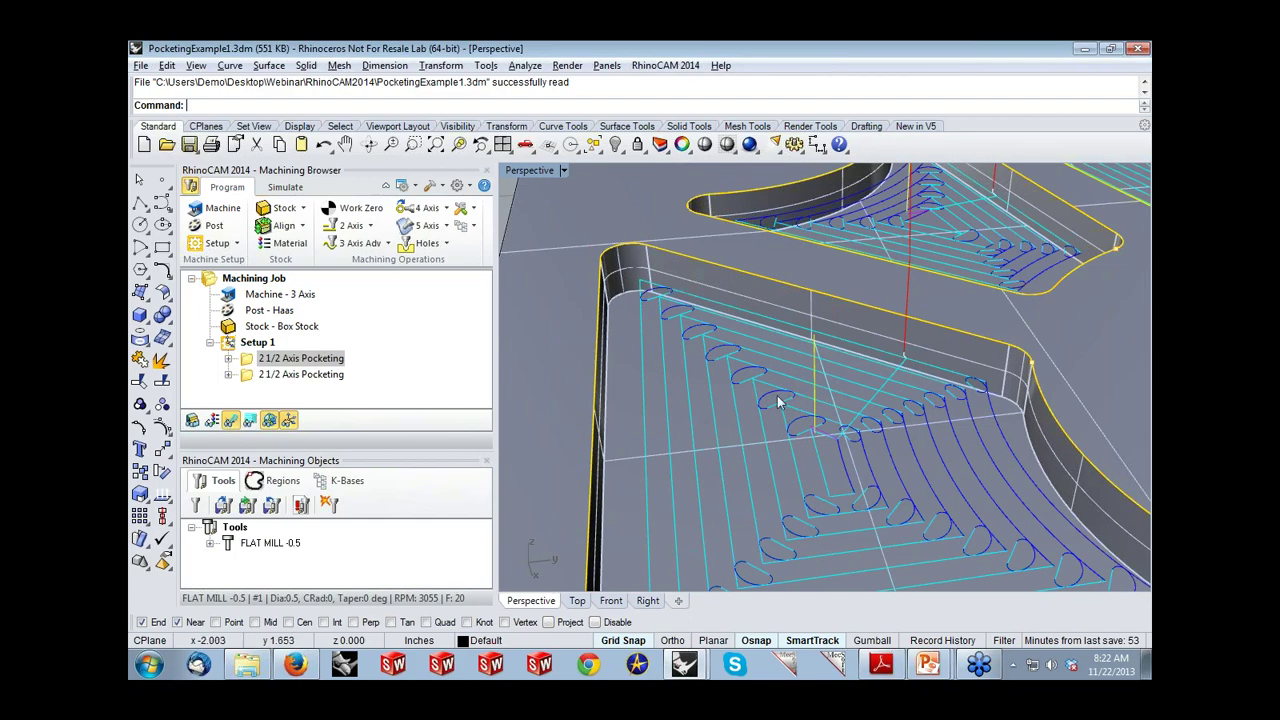
scroll(748, 410, "down", 5)
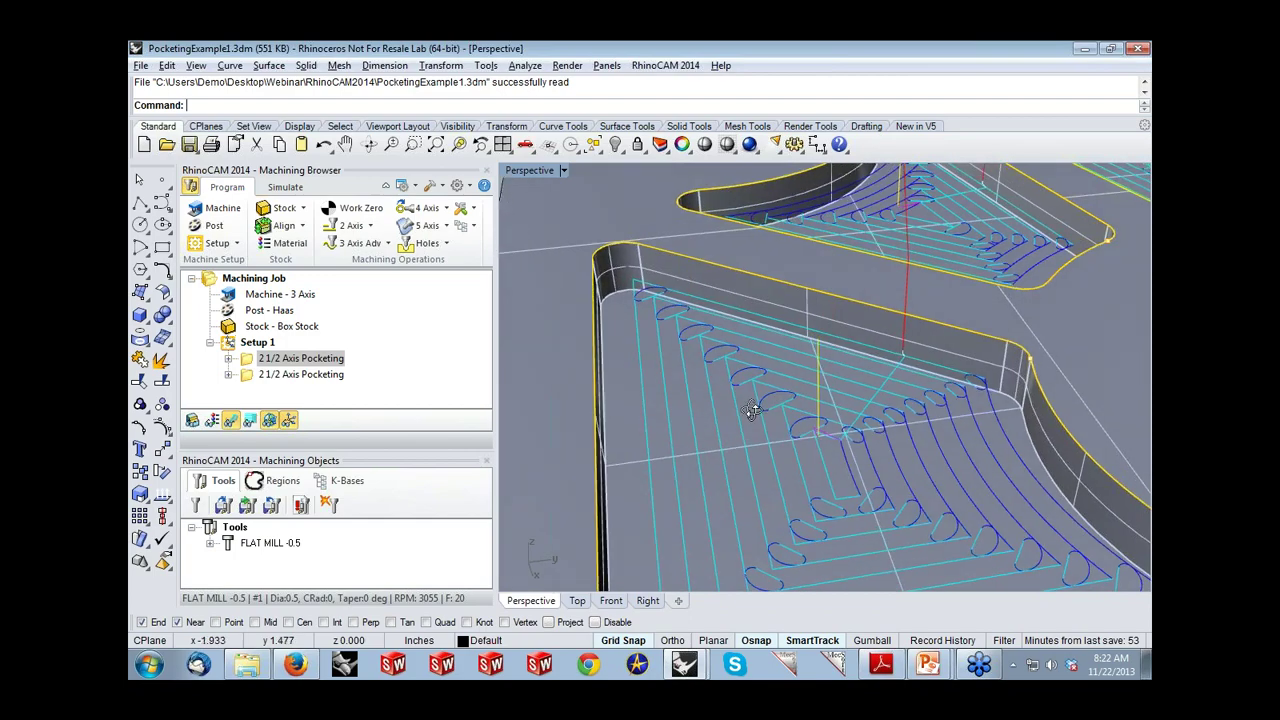
right_click_drag(765, 407, 779, 395)
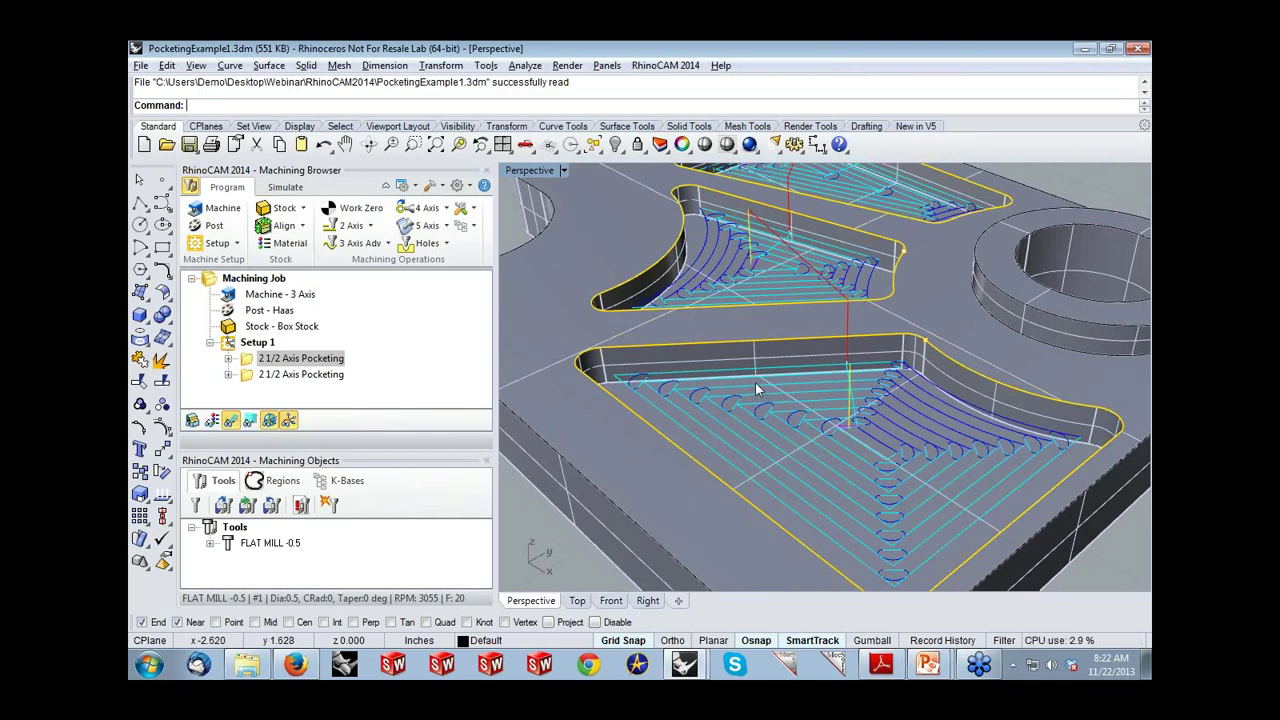
Step: Review the second pocketing operation's Offset Spiral cut parameters, leave them unchanged, and examine its toolpath across all three pockets
double_click(255, 378)
left_click(187, 92)
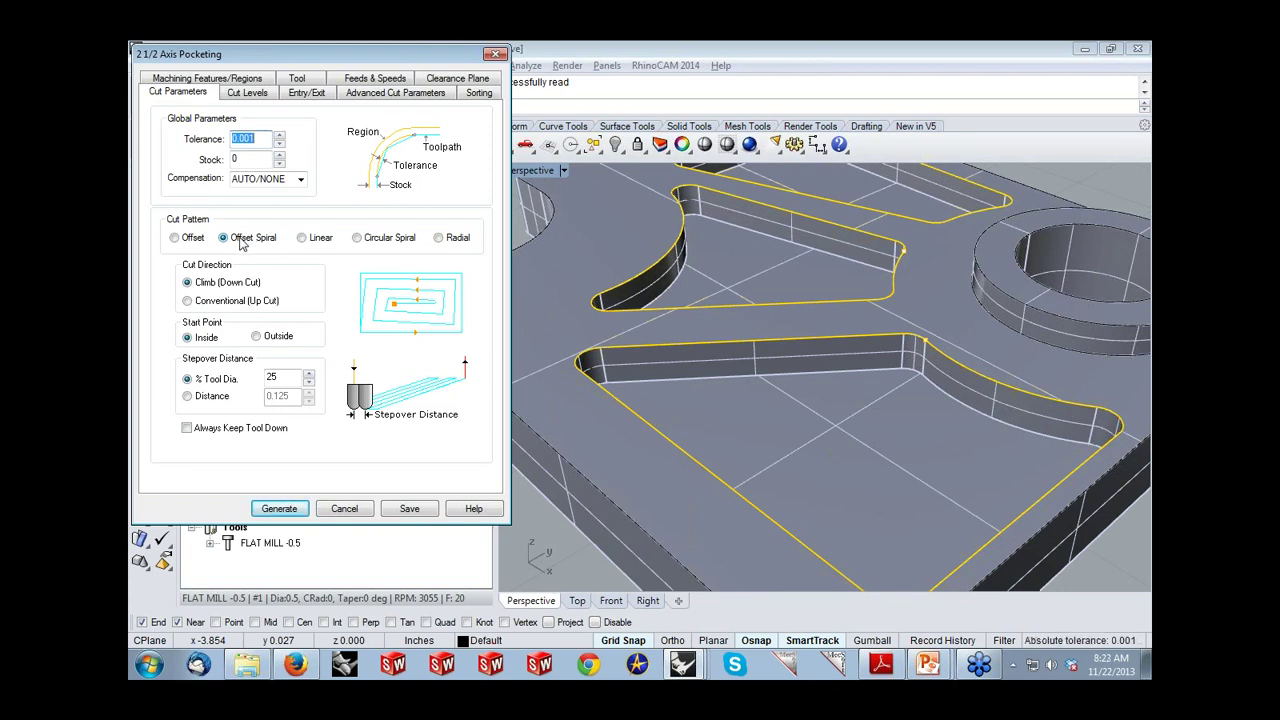
left_click(330, 506)
scroll(686, 405, "down", 5)
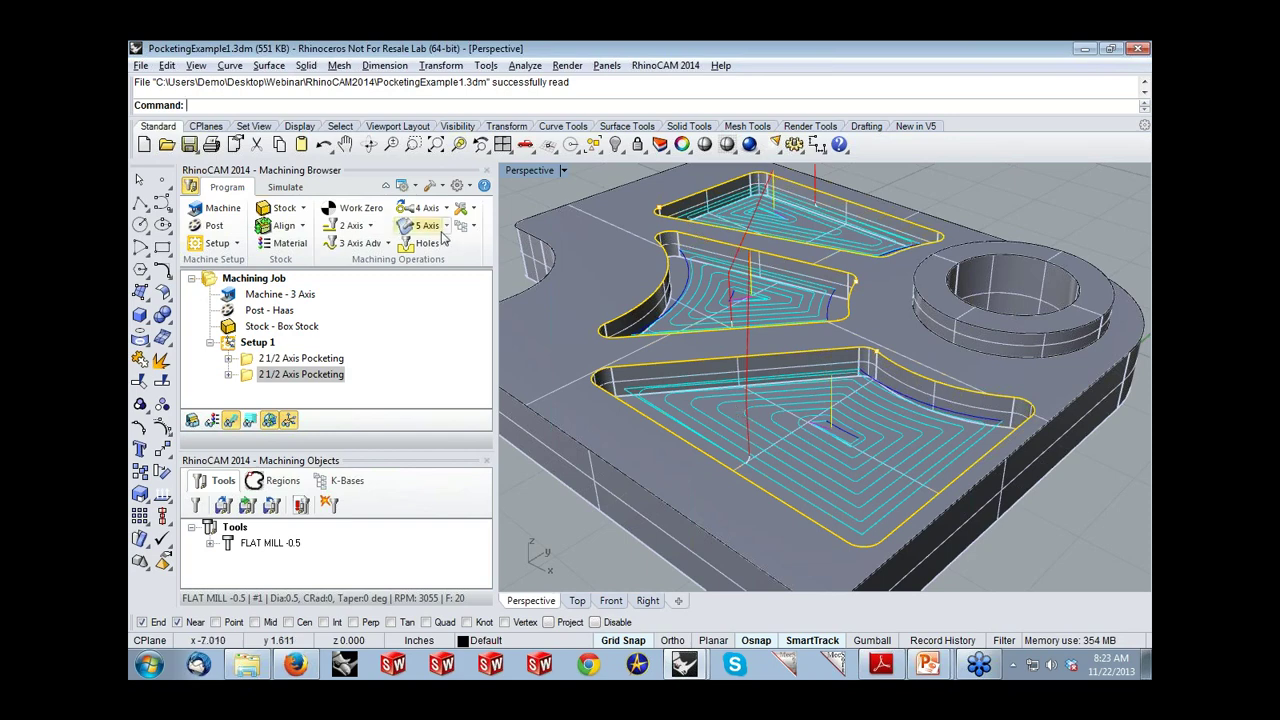
Step: Open the model KeepToolDownExample.3dm and view its pocket geometry
left_click(166, 144)
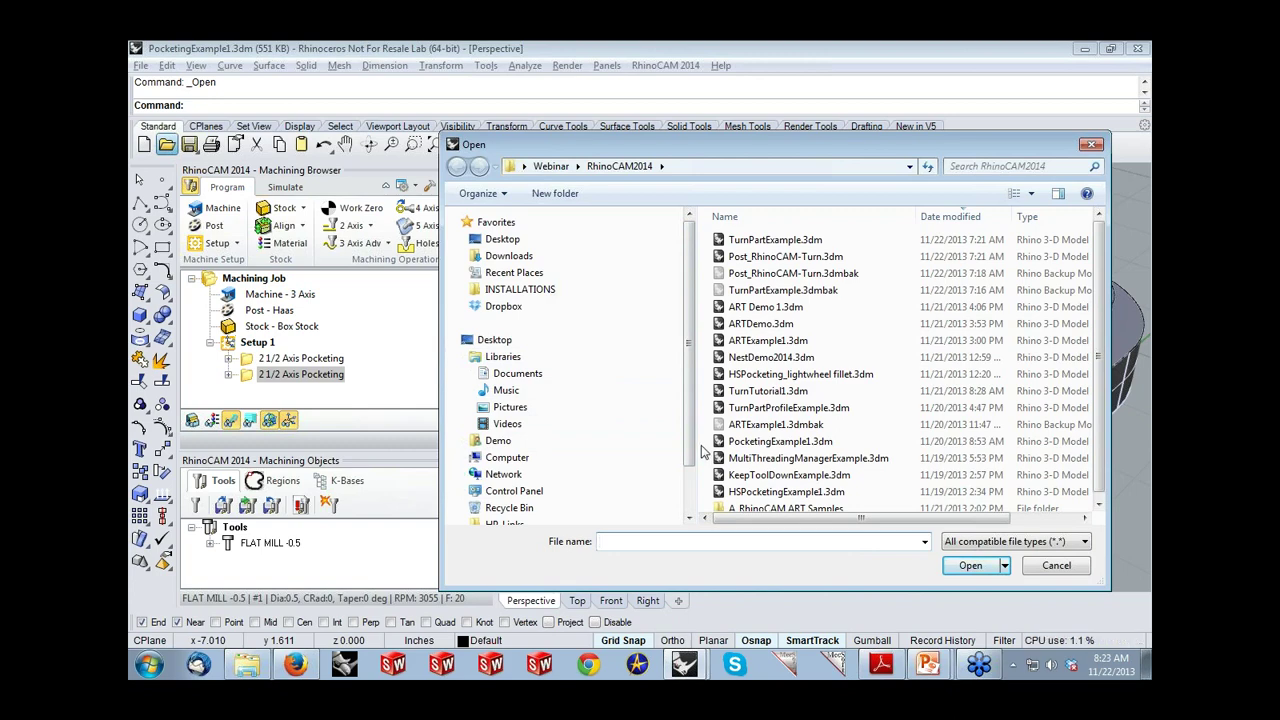
left_click(770, 475)
left_click(972, 565)
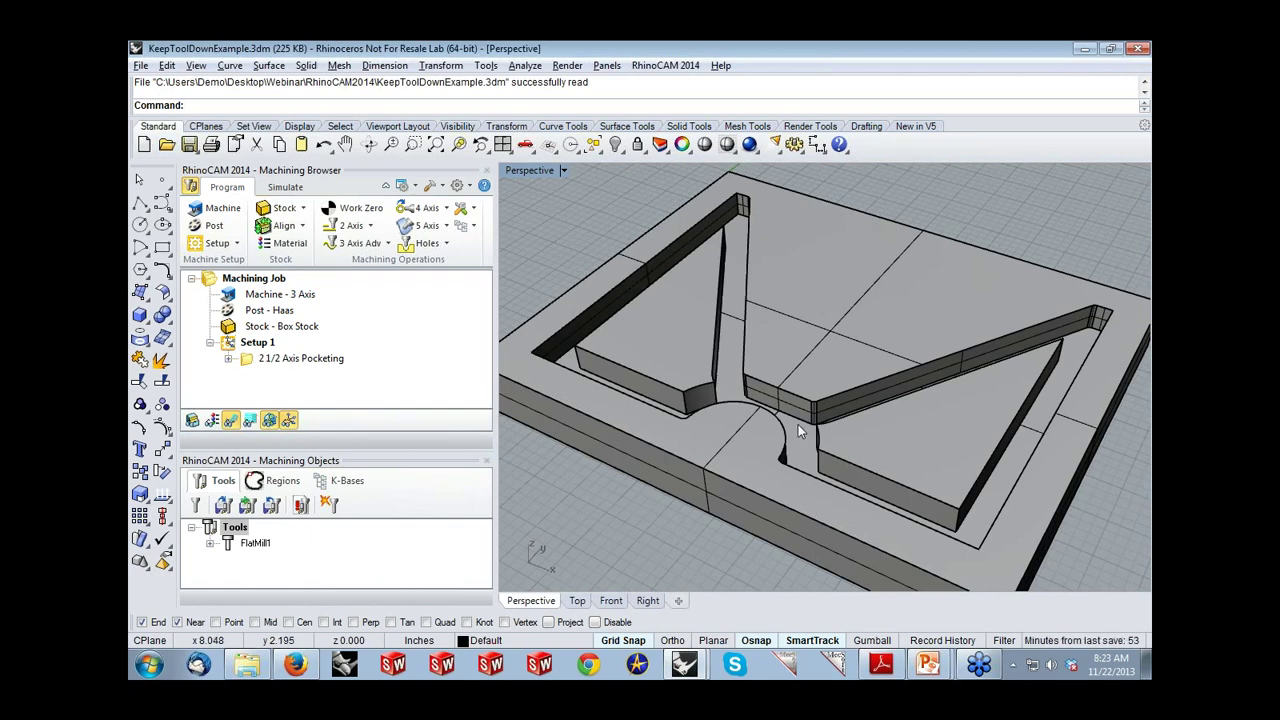
right_click_drag(792, 406, 781, 401)
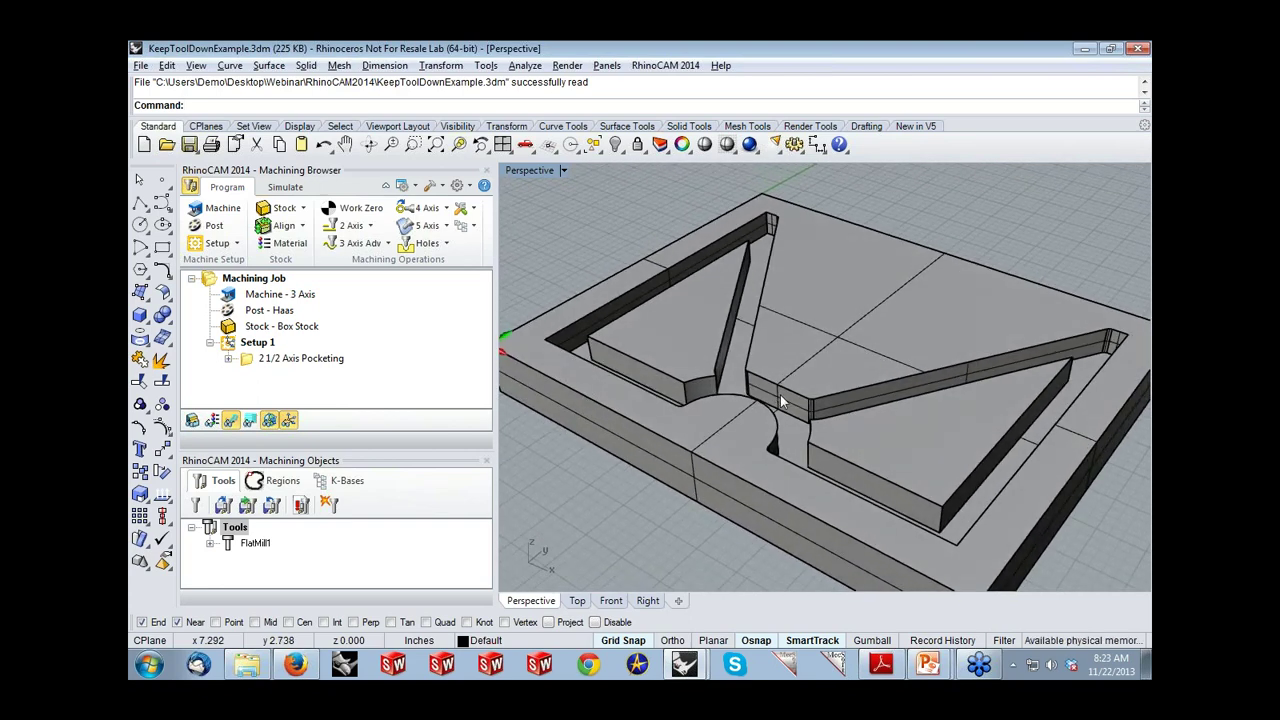
scroll(779, 392, "up", 2)
scroll(720, 382, "down", 3)
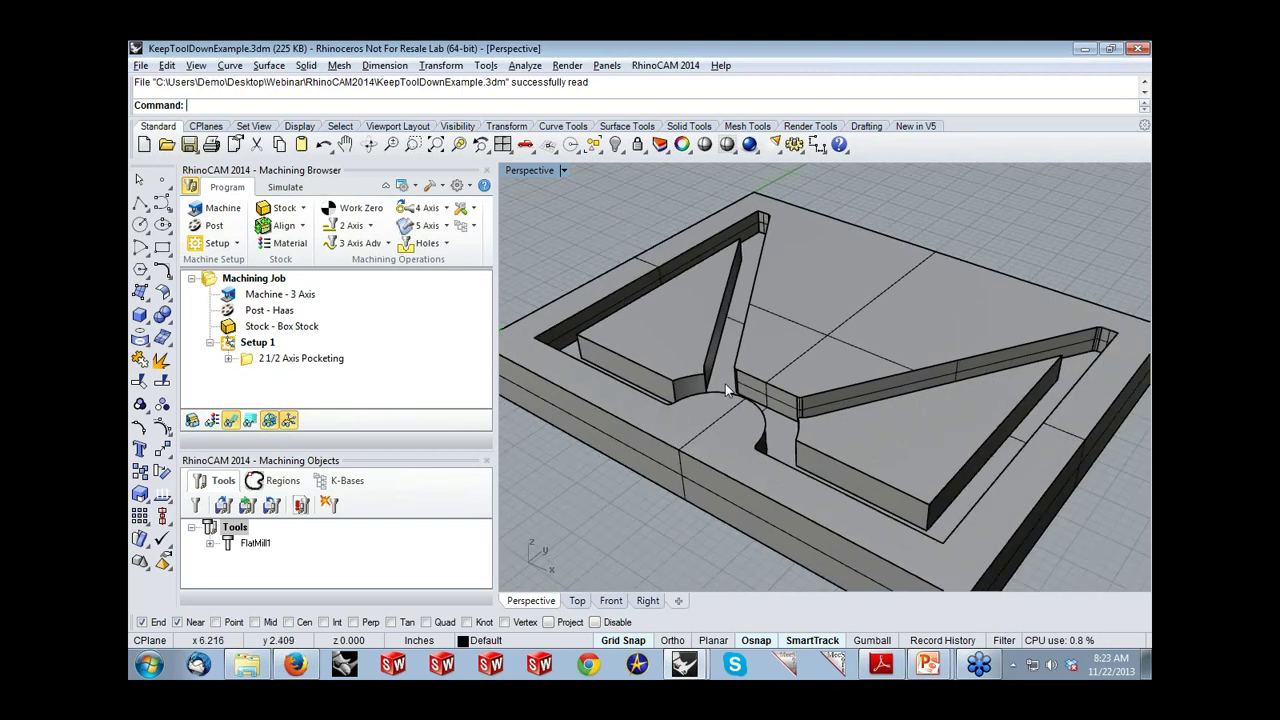
Step: Display the toolpath of the 2 1/2 Axis Pocketing operation and examine the retract and transfer moves between the pocket areas
left_click(265, 360)
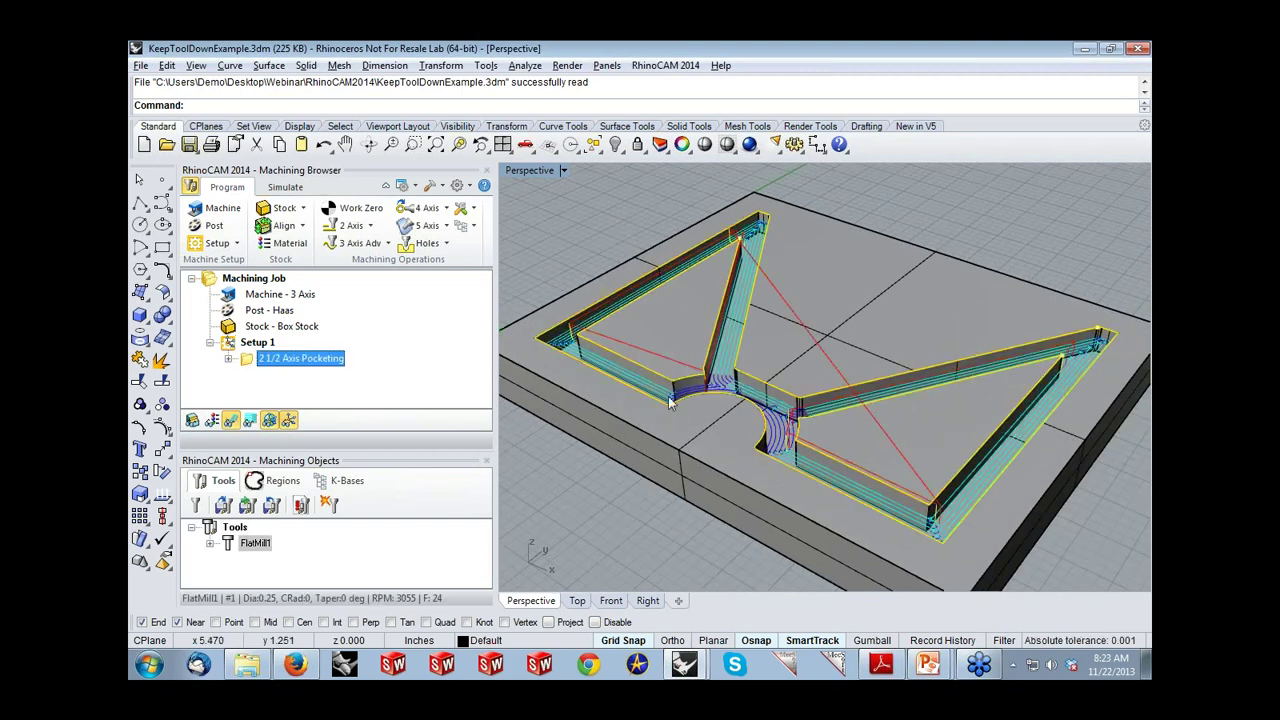
scroll(1108, 375, "up", 4)
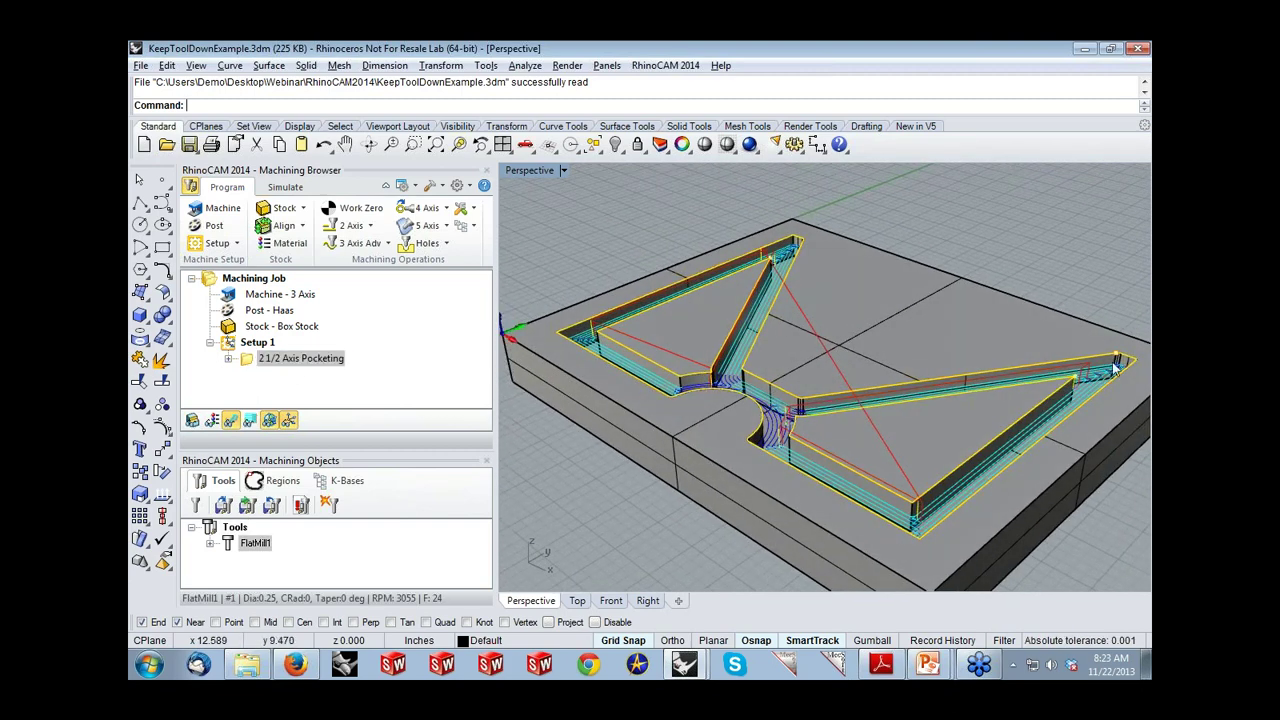
scroll(1080, 385, "down", 4)
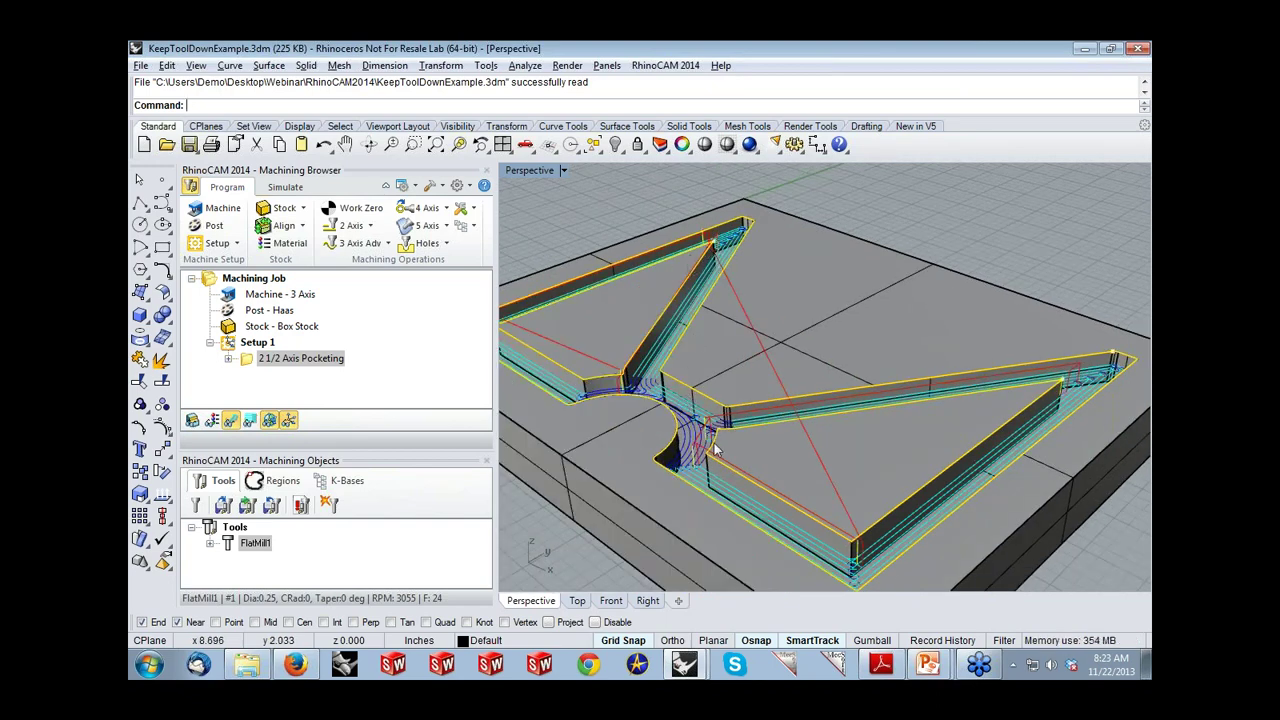
right_click_drag(746, 452, 717, 453)
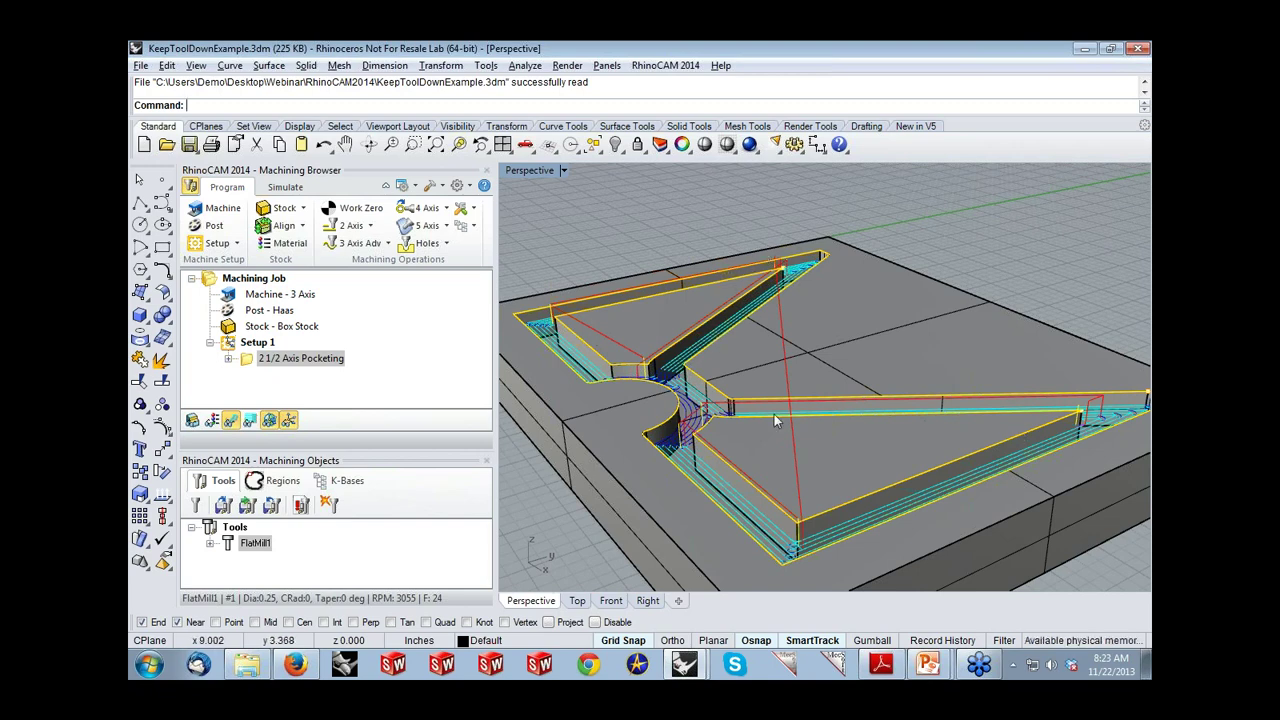
right_click_drag(768, 412, 745, 405)
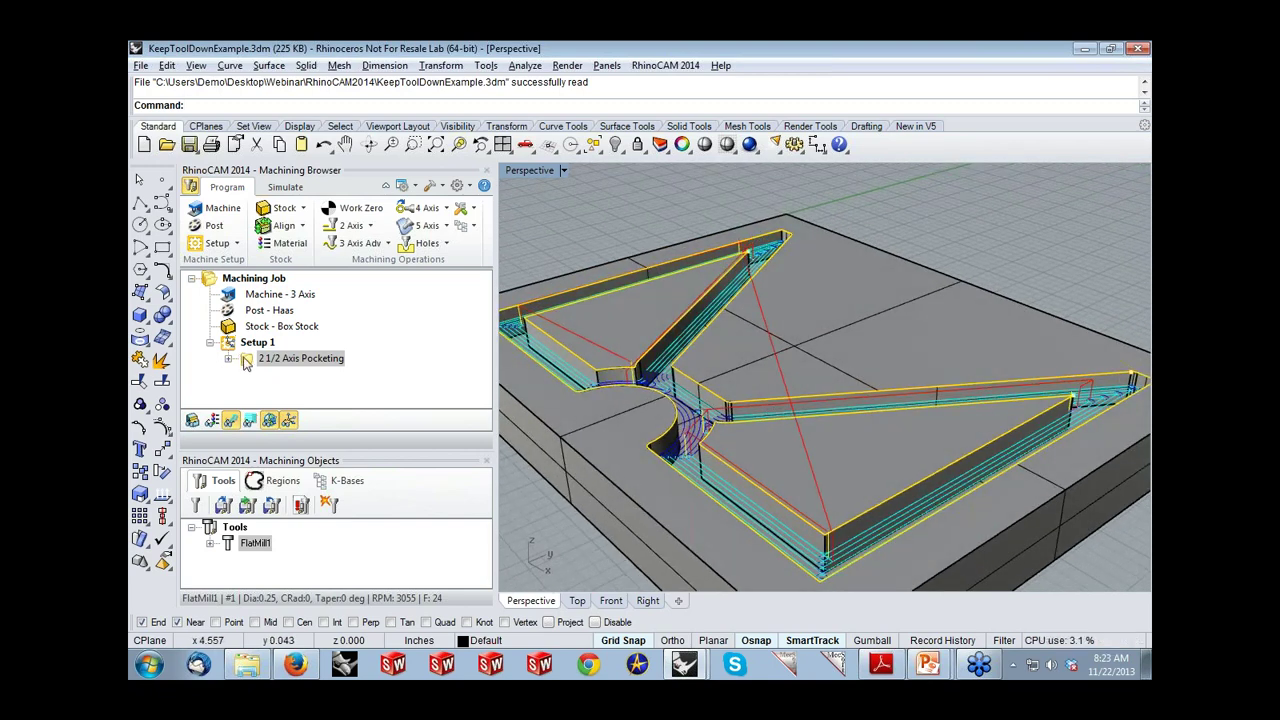
Step: Enable Always Keep Tool Down in the pocketing operation's cut parameters, regenerate the toolpath and inspect it
double_click(248, 360)
left_click(182, 79)
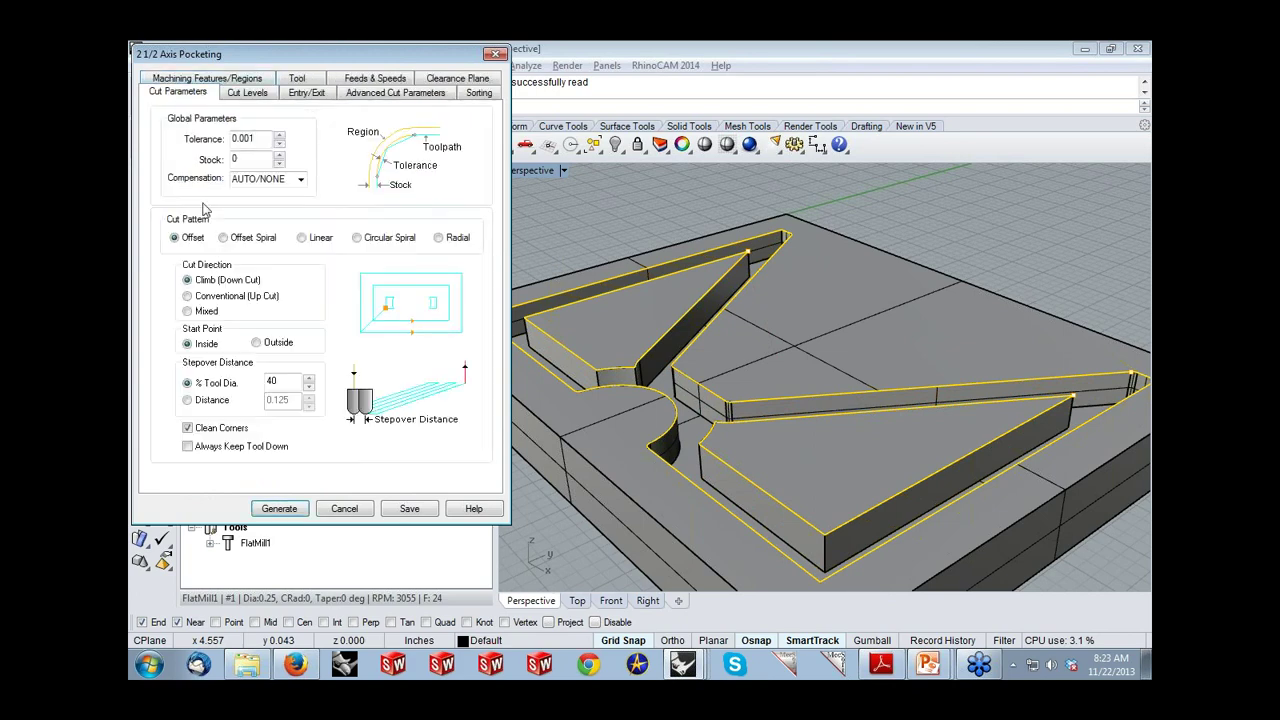
left_click(187, 447)
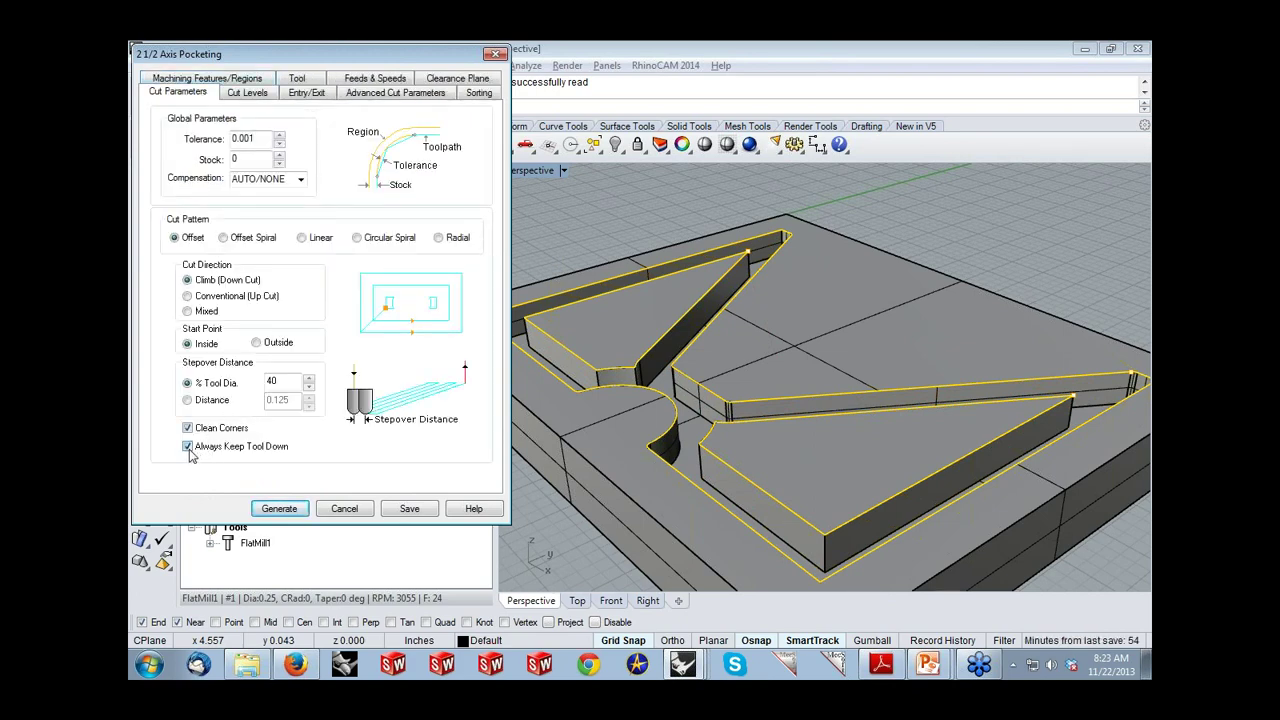
left_click(279, 509)
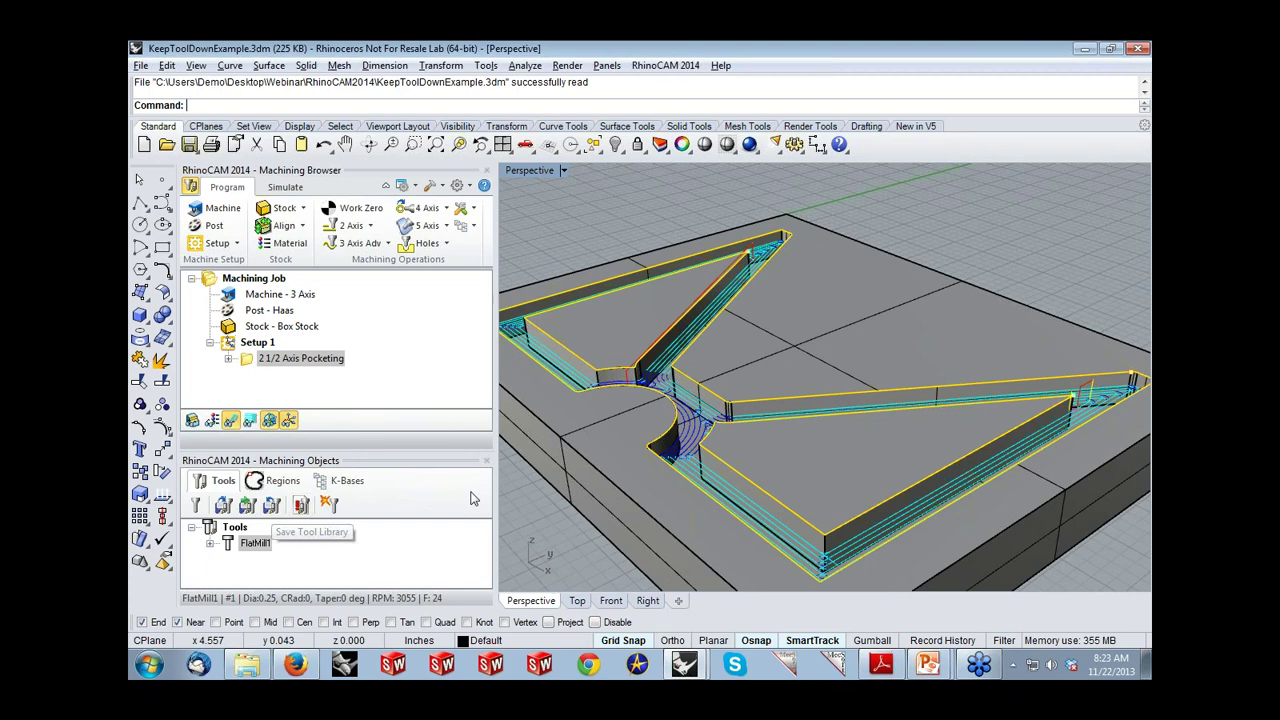
right_click_drag(729, 483, 1000, 428)
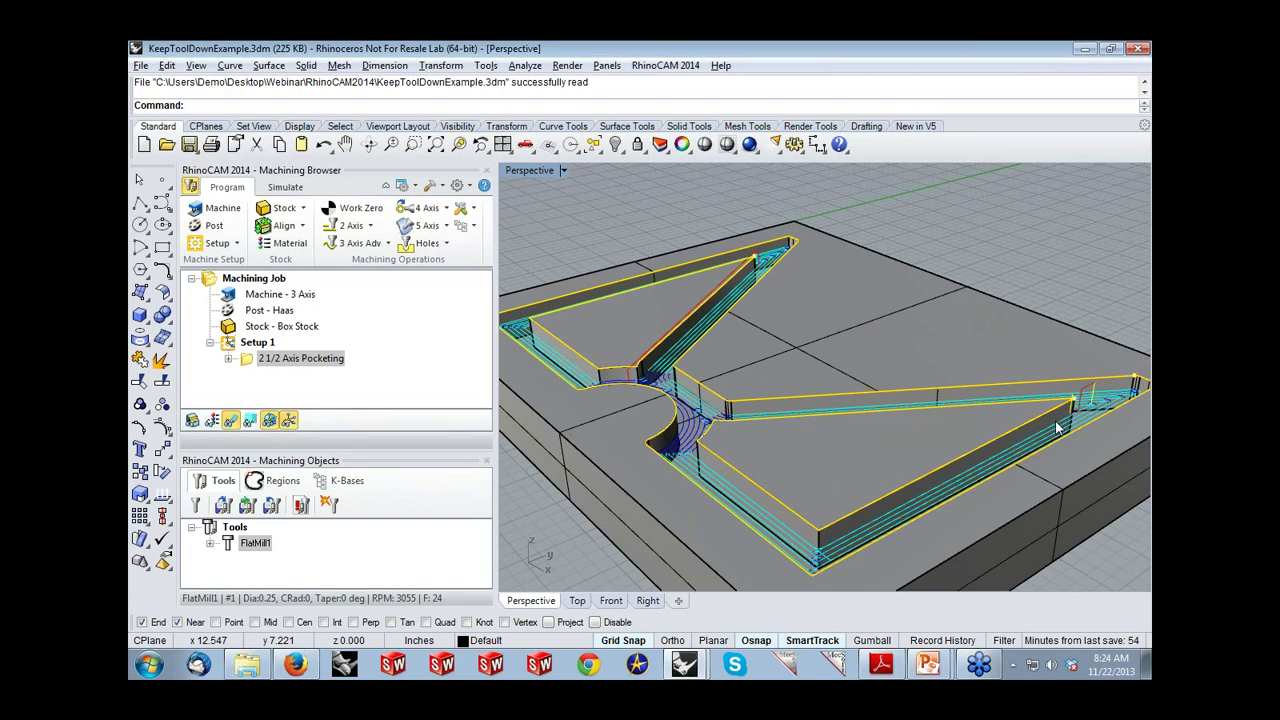
right_click_drag(838, 384, 875, 383)
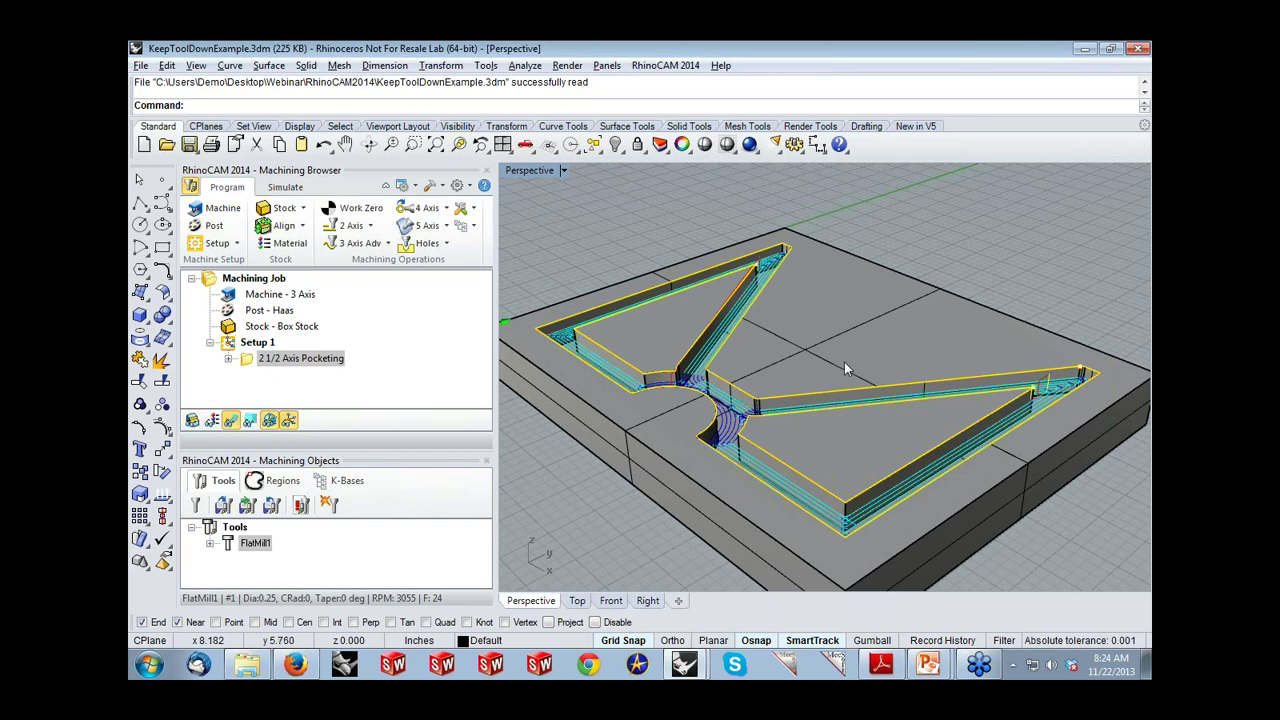
Step: Open the model MultiThreadingManagerExample.3dm and bring the whole part into view
left_click(166, 144)
left_click(640, 387)
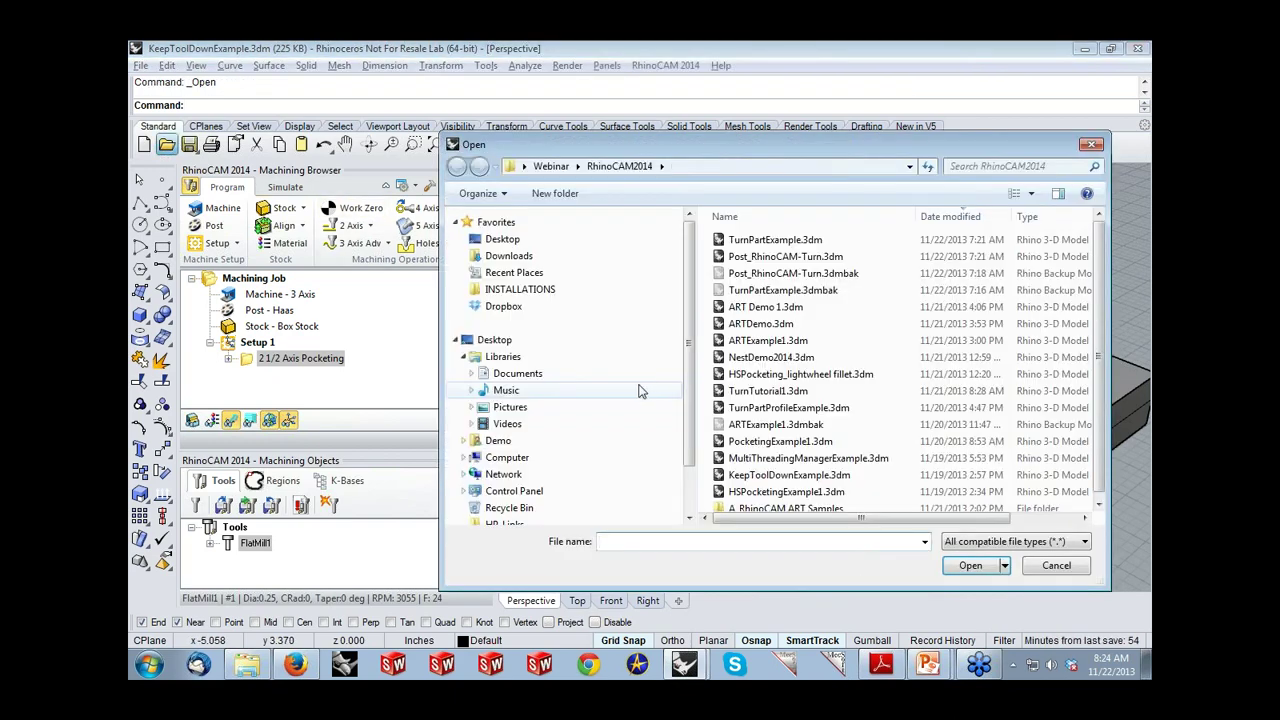
left_click(722, 458)
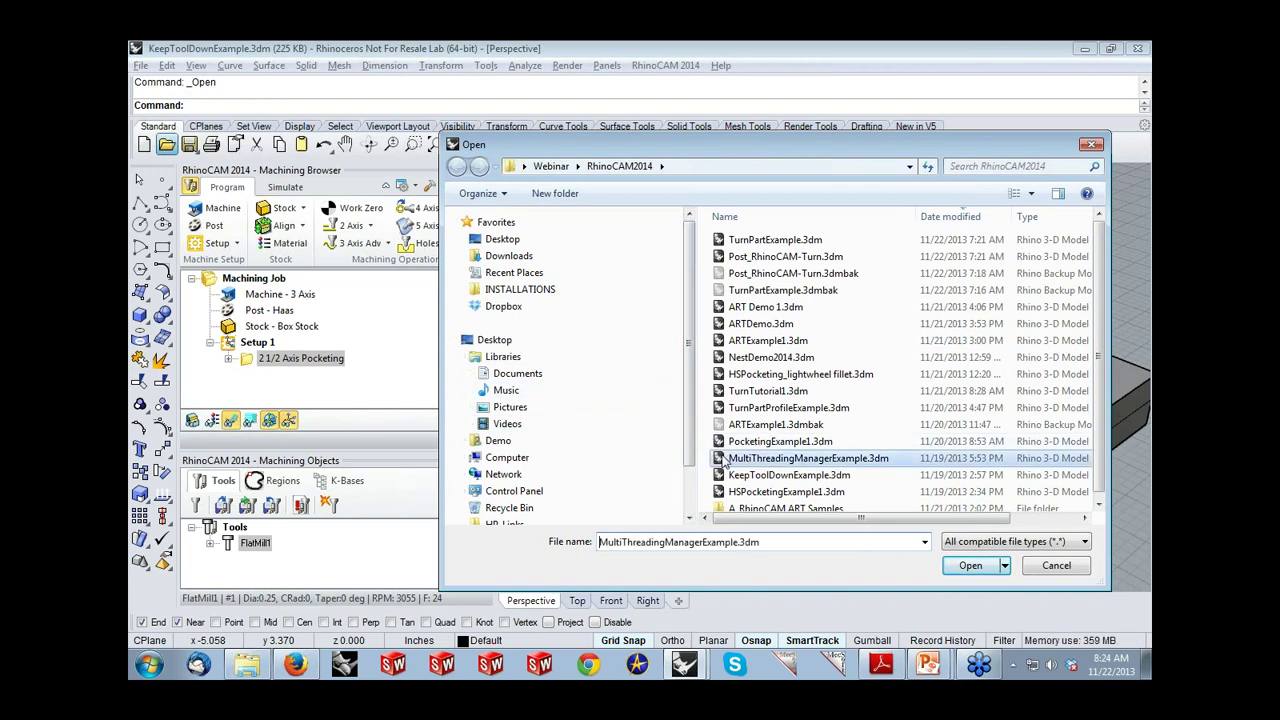
left_click(966, 565)
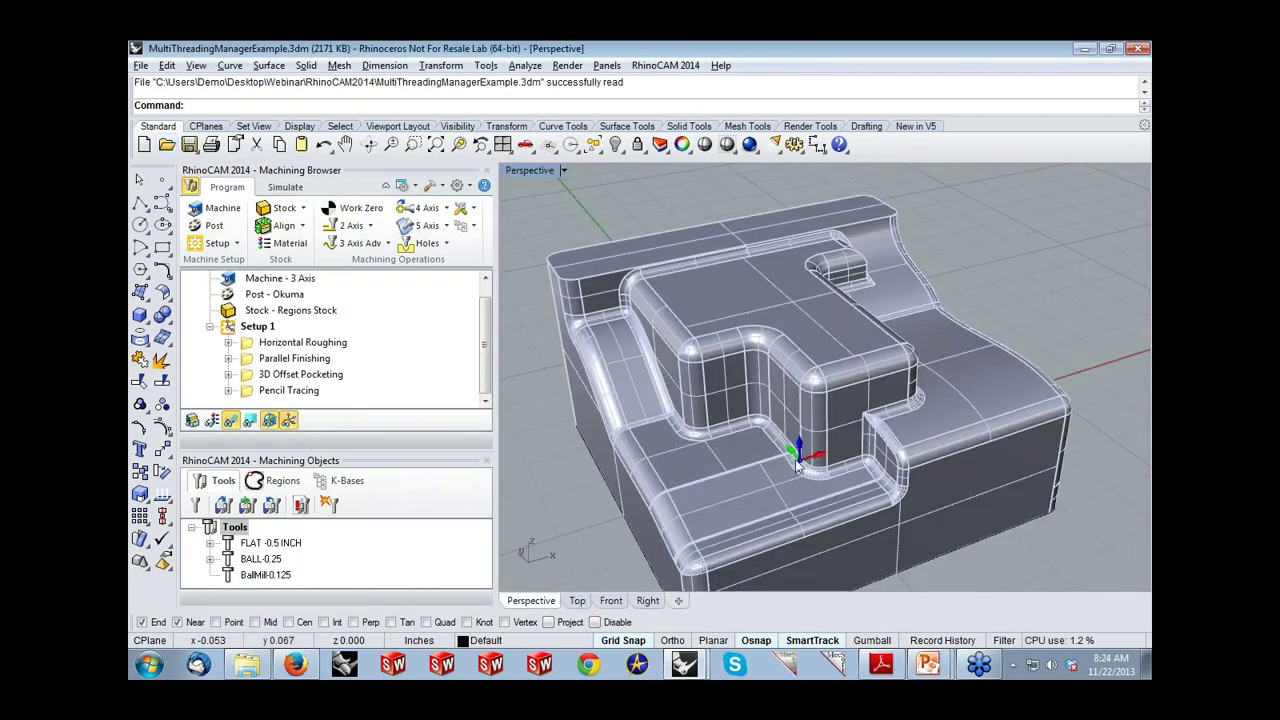
scroll(793, 456, "down", 4)
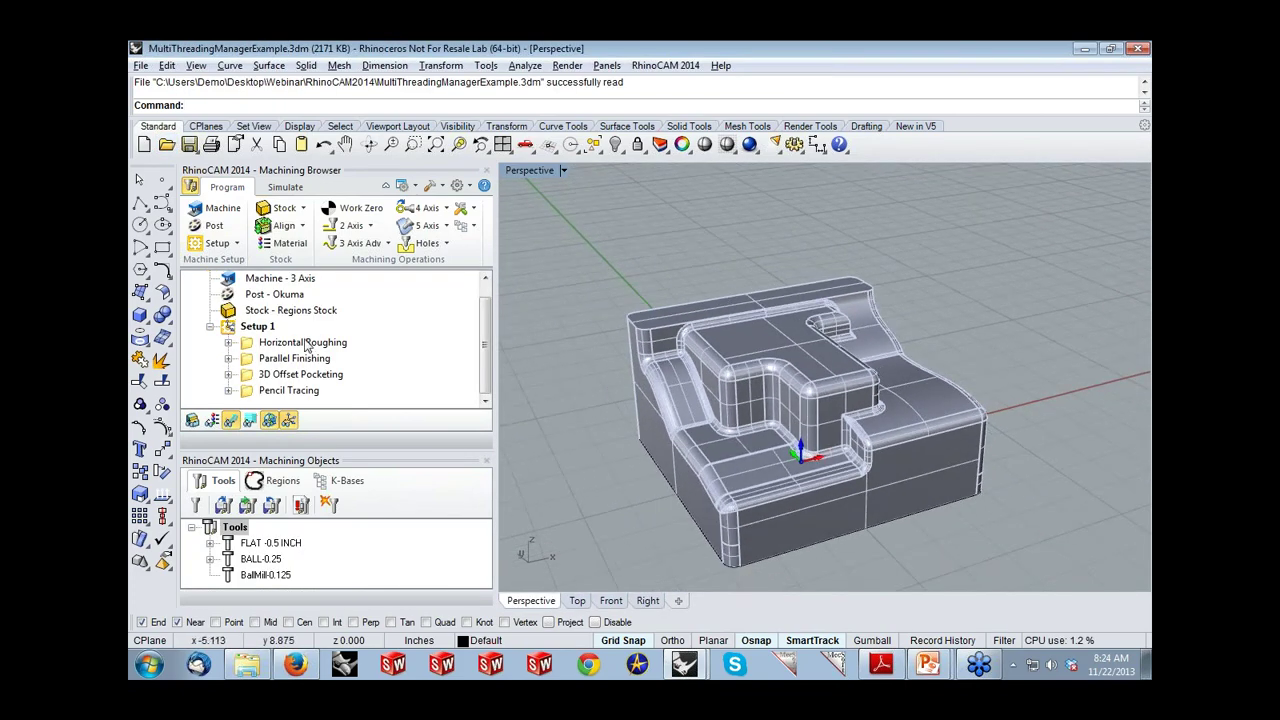
Step: Enable the machining preference to always generate toolpaths in multiple threads
left_click(252, 330)
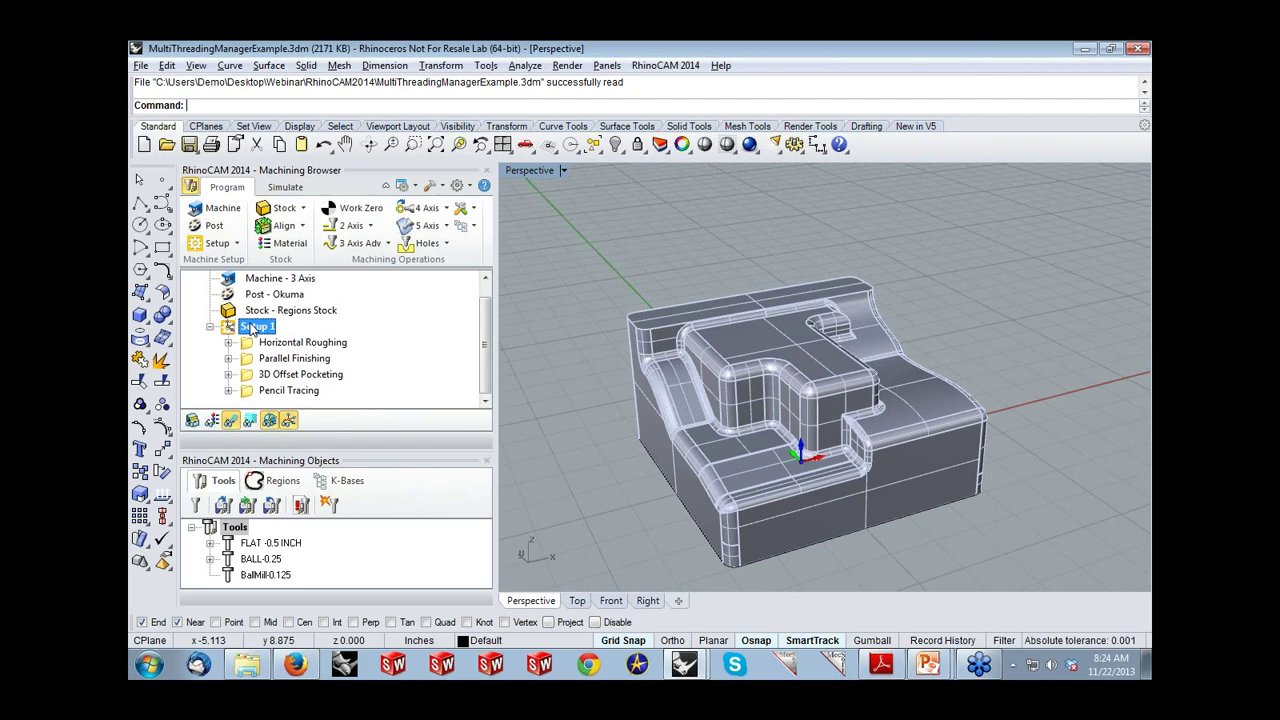
left_click(460, 186)
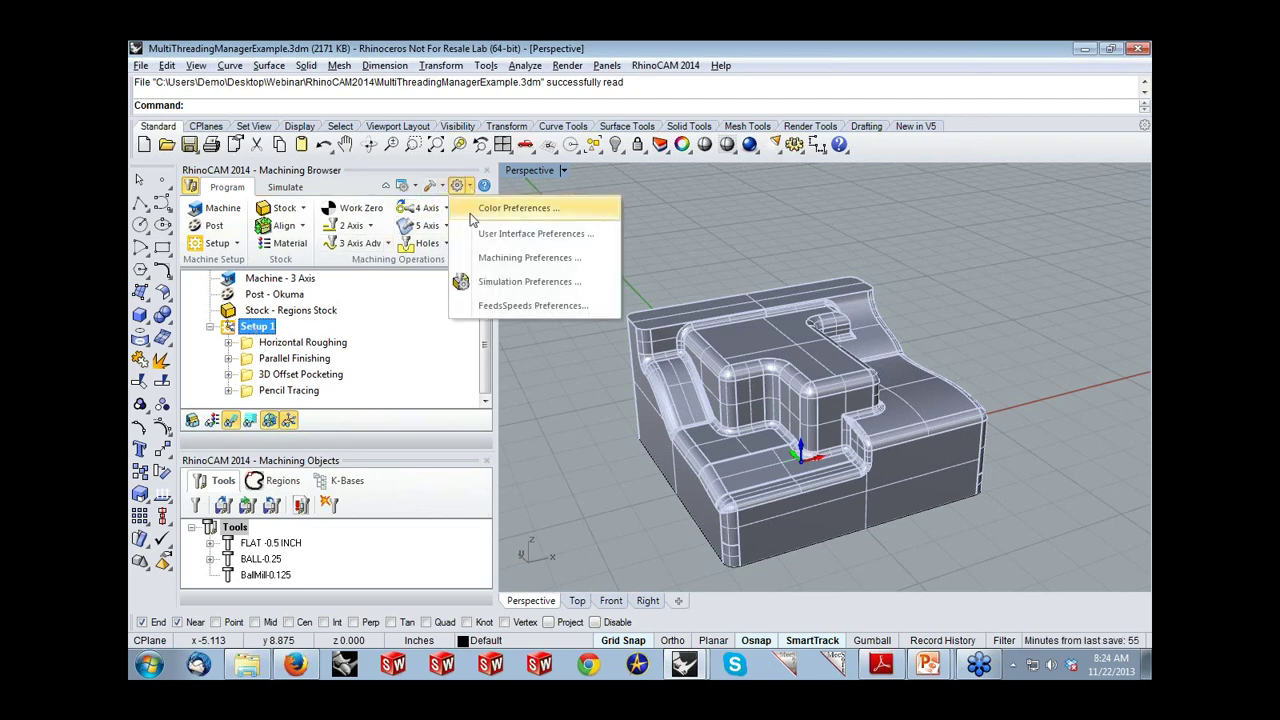
left_click(470, 258)
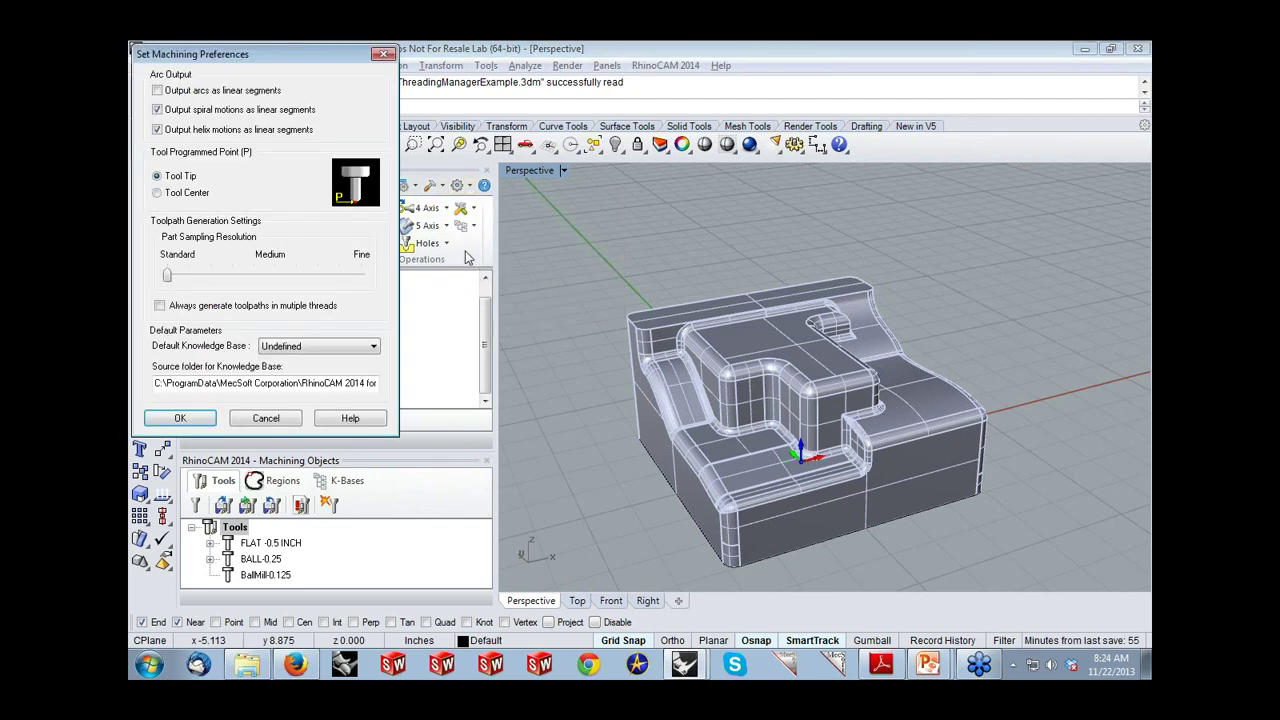
left_click(160, 307)
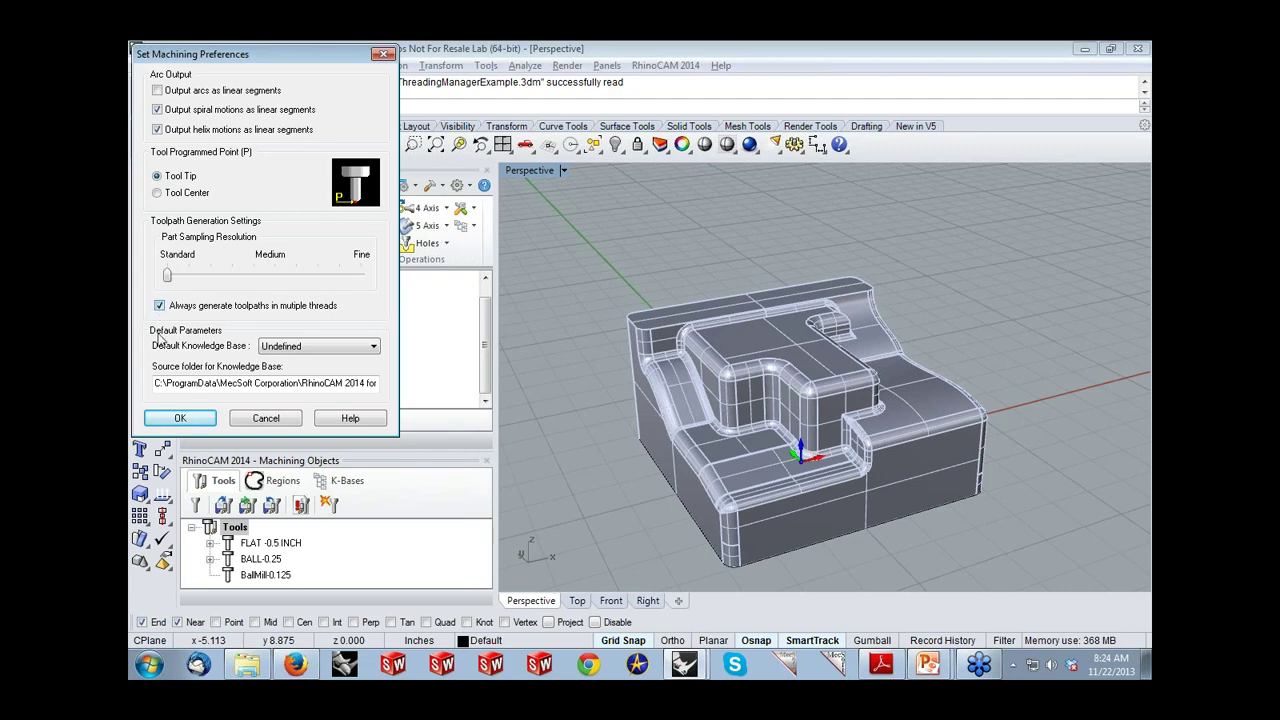
left_click(174, 418)
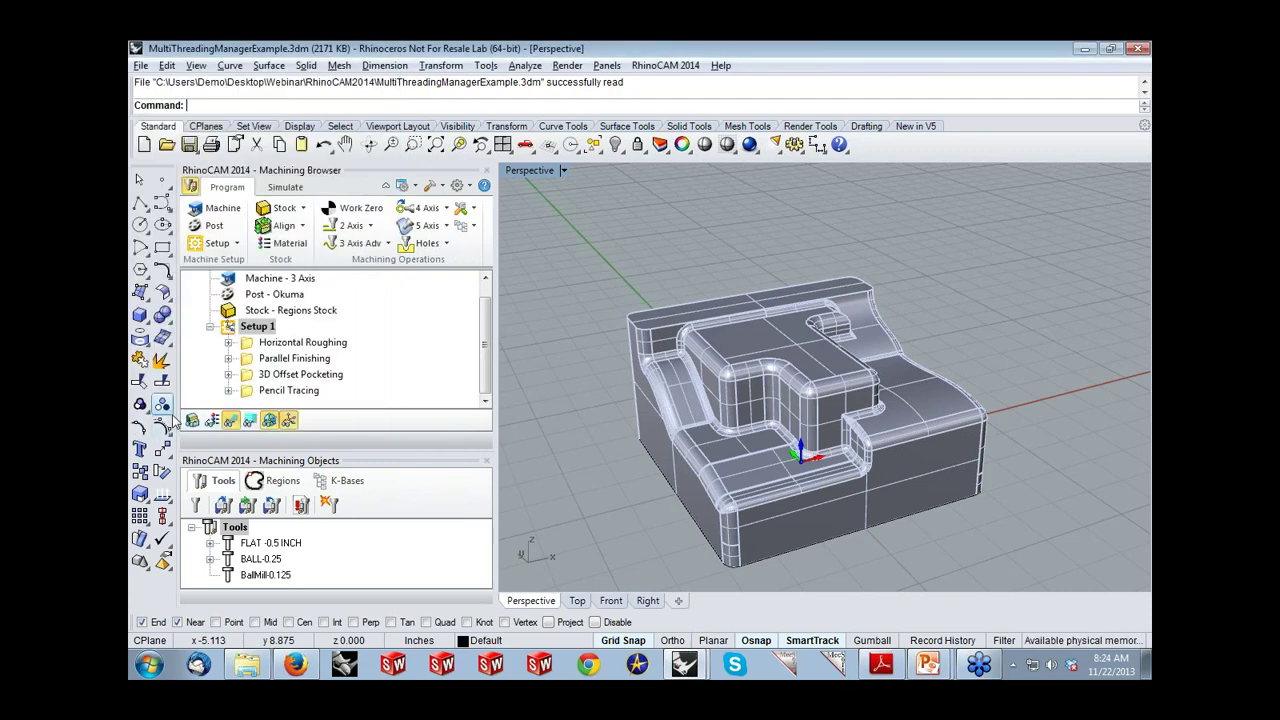
Step: Regenerate all operations in Setup 1, then display the 3D Offset Pocketing toolpath and examine it on the part
right_click(224, 328)
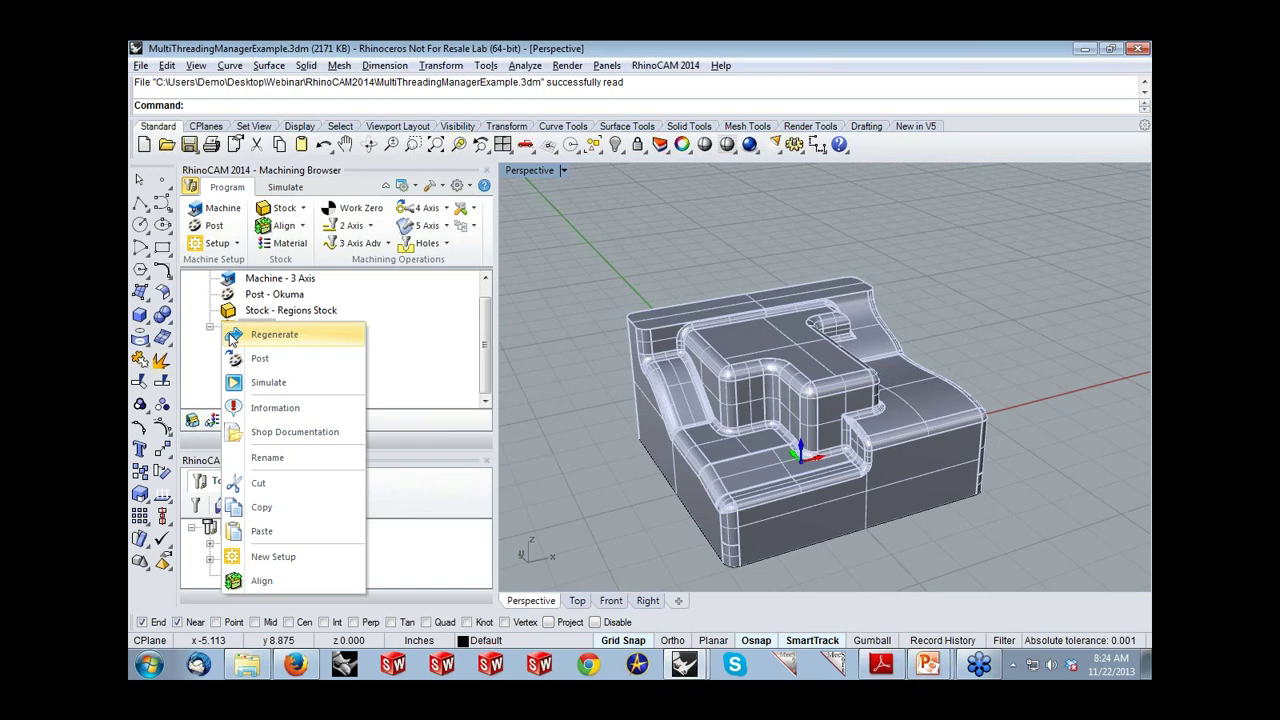
left_click(231, 339)
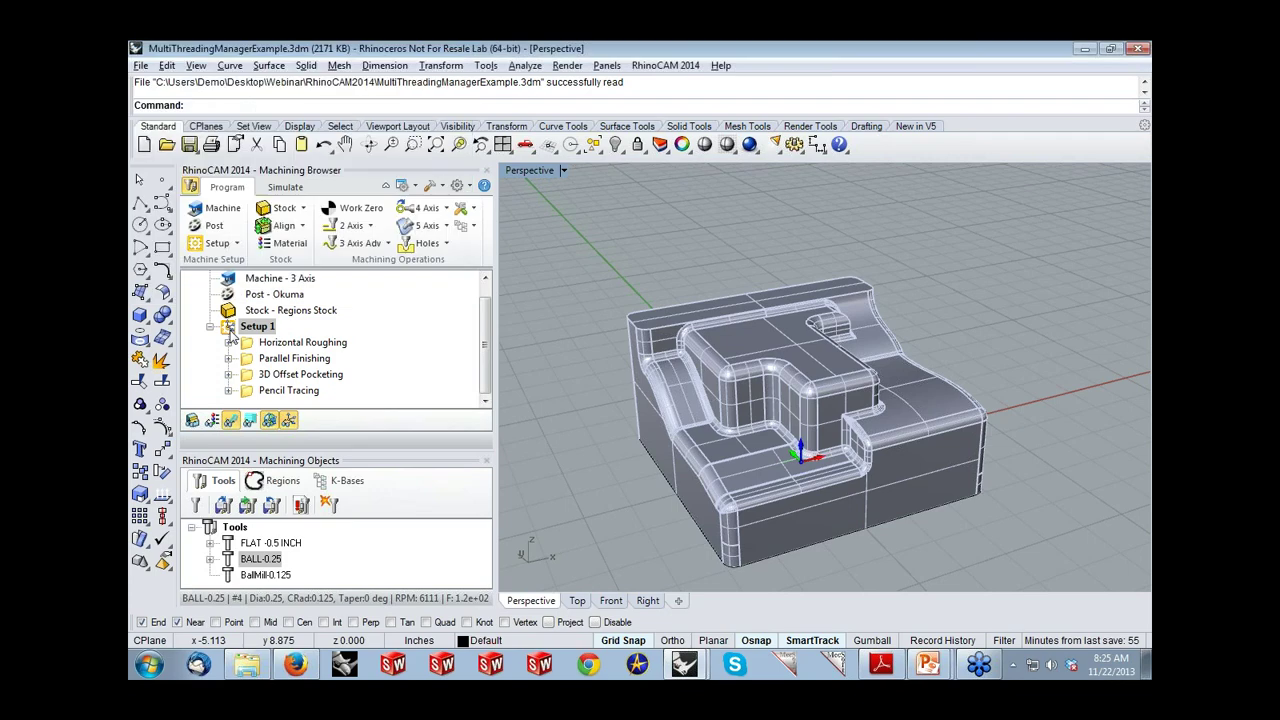
left_click(256, 378)
scroll(718, 413, "up", 4)
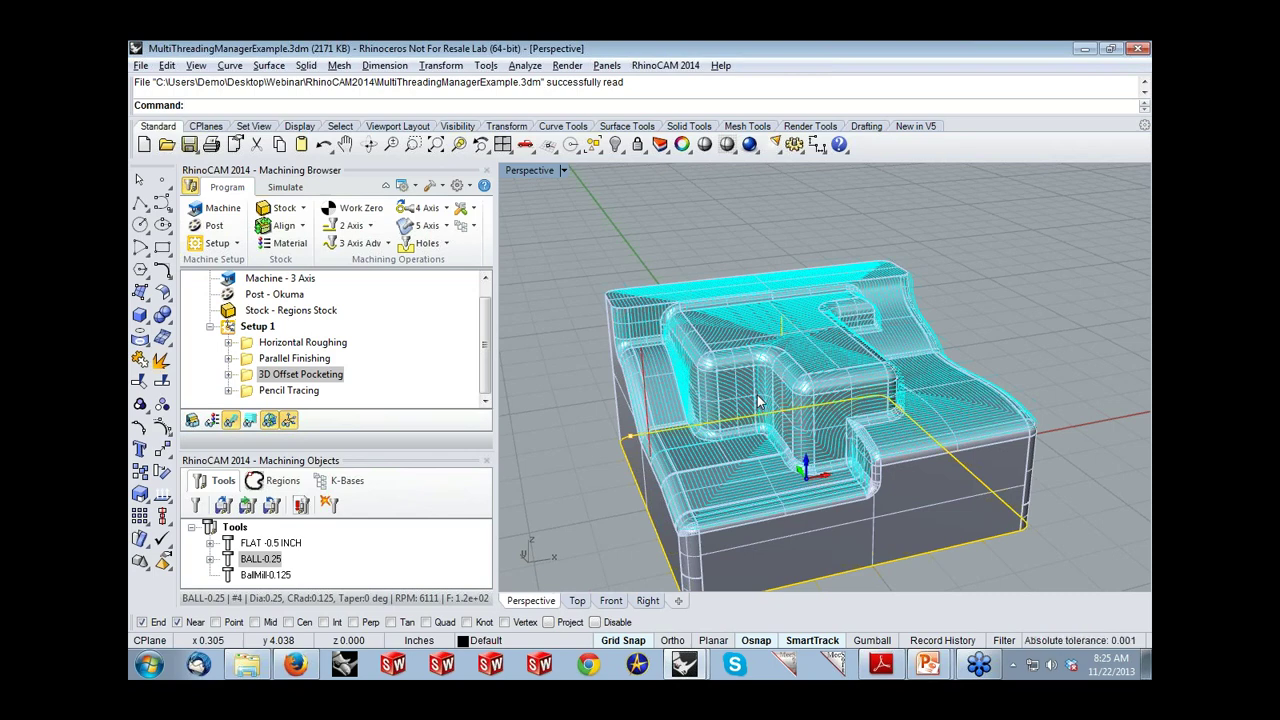
scroll(776, 383, "up", 5)
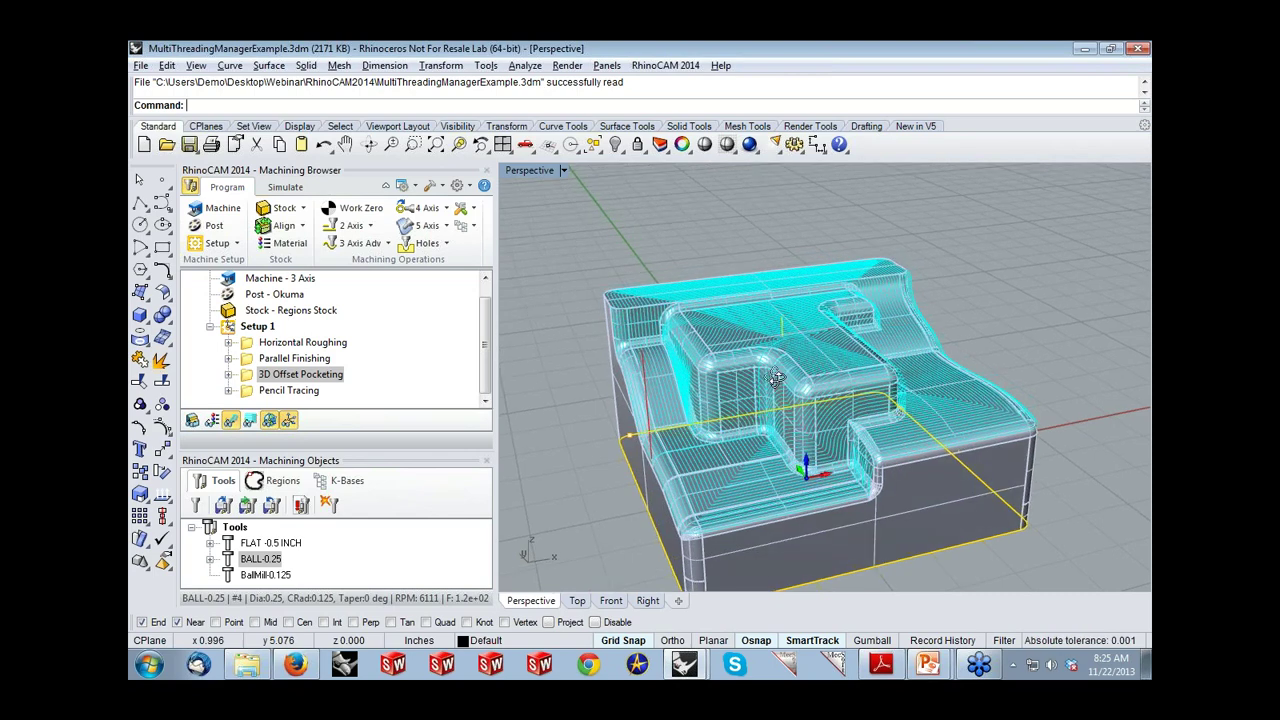
right_click_drag(890, 395, 742, 364)
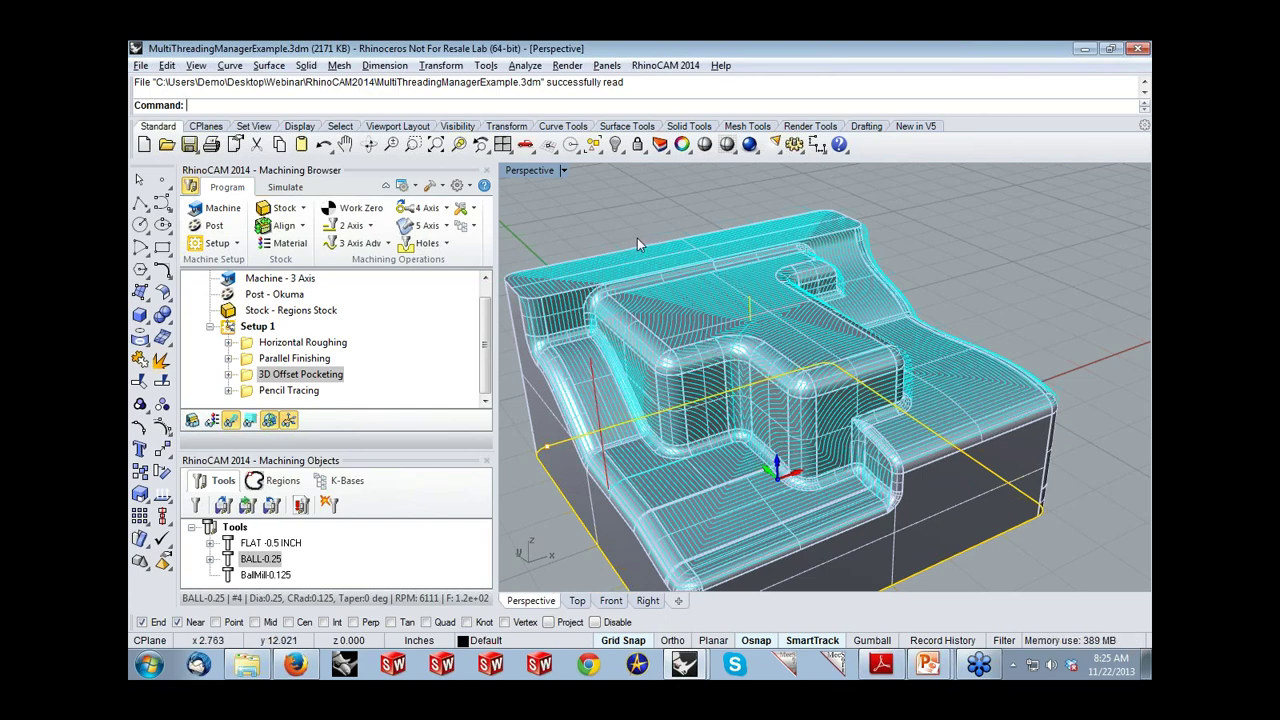
Step: Start a new empty document without saving the changes to MultiThreadingManagerExample.3dm
left_click(144, 144)
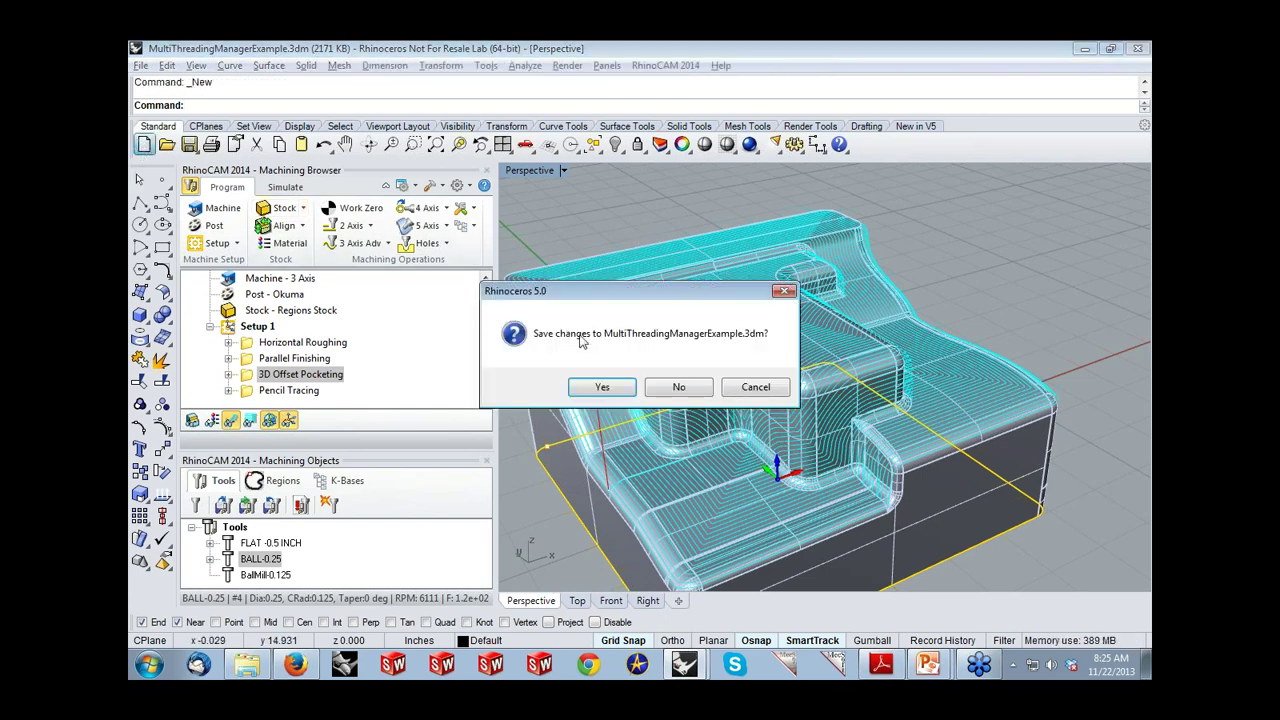
left_click(679, 387)
left_click(600, 406)
left_click(829, 464)
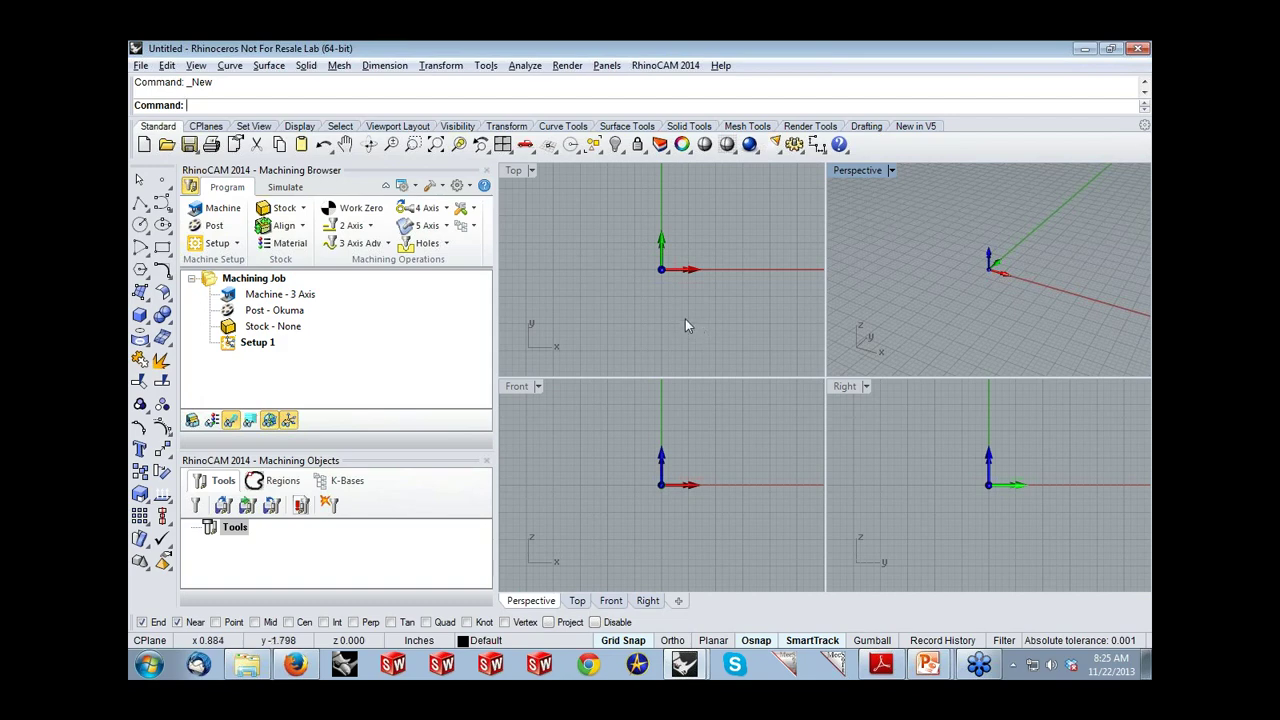
Step: Switch RhinoCAM 2014 from MILL to the TURN module and maximize the Top viewport
left_click(645, 66)
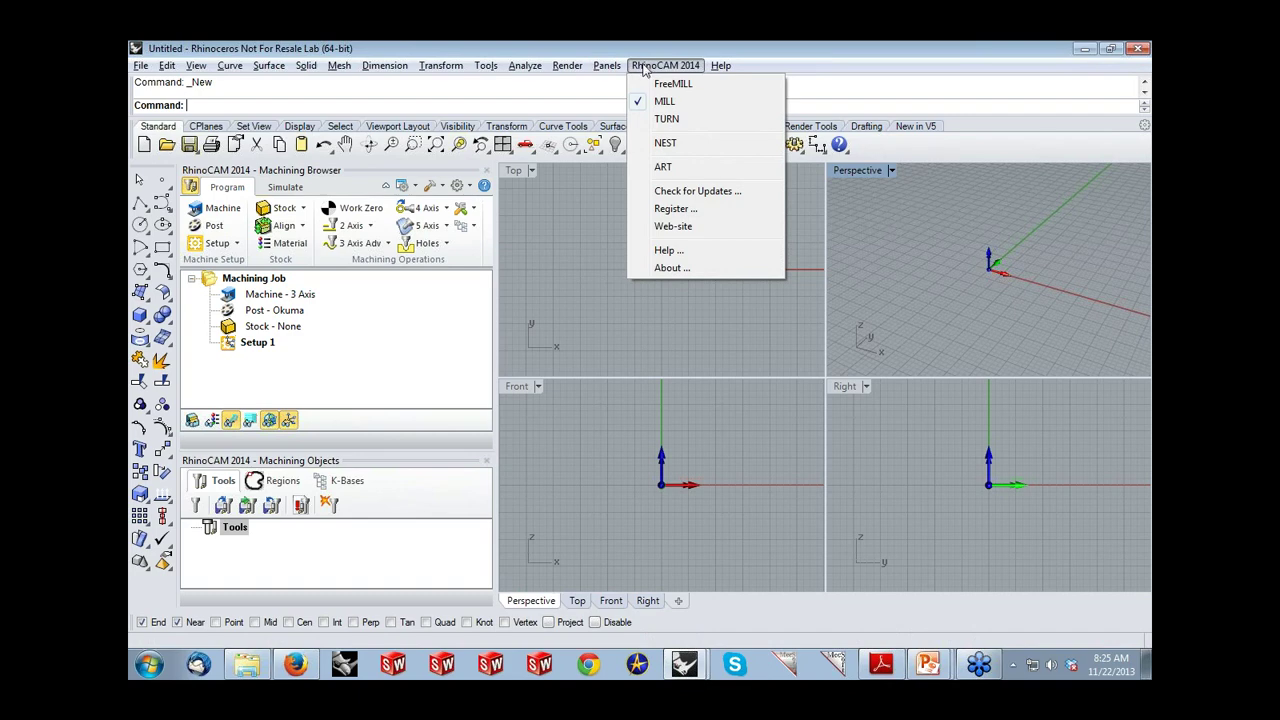
left_click(648, 120)
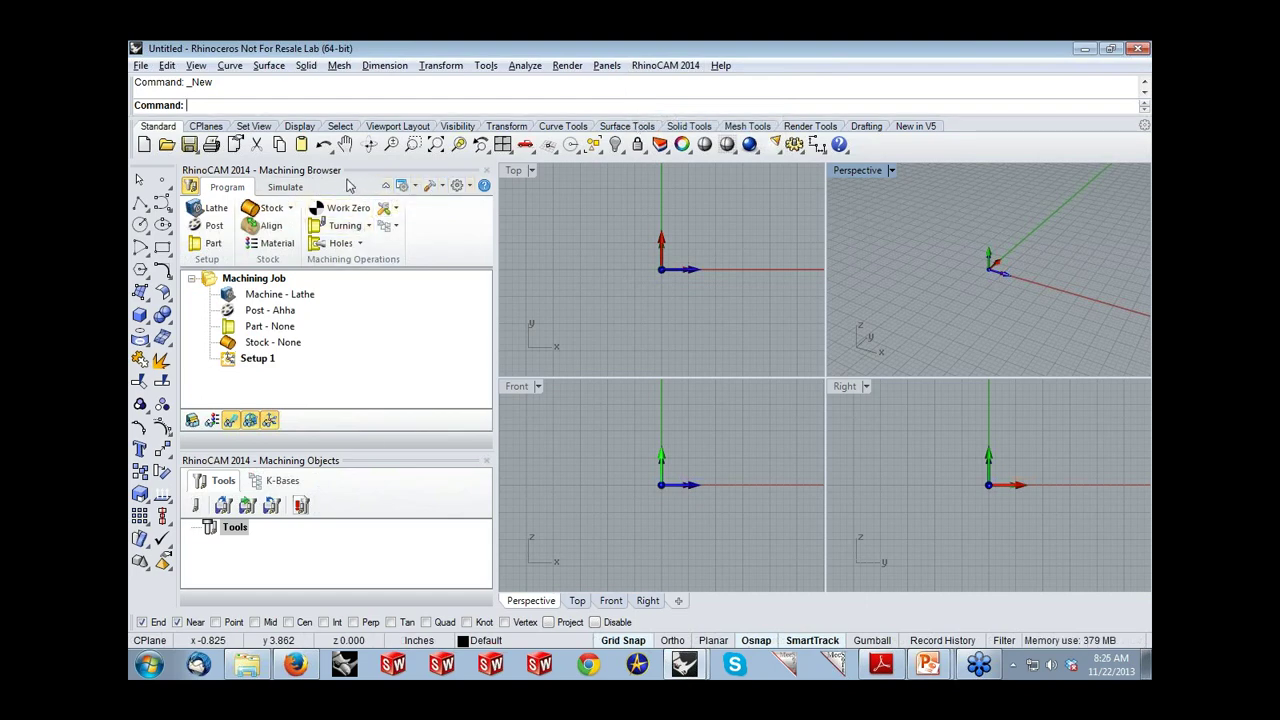
double_click(513, 171)
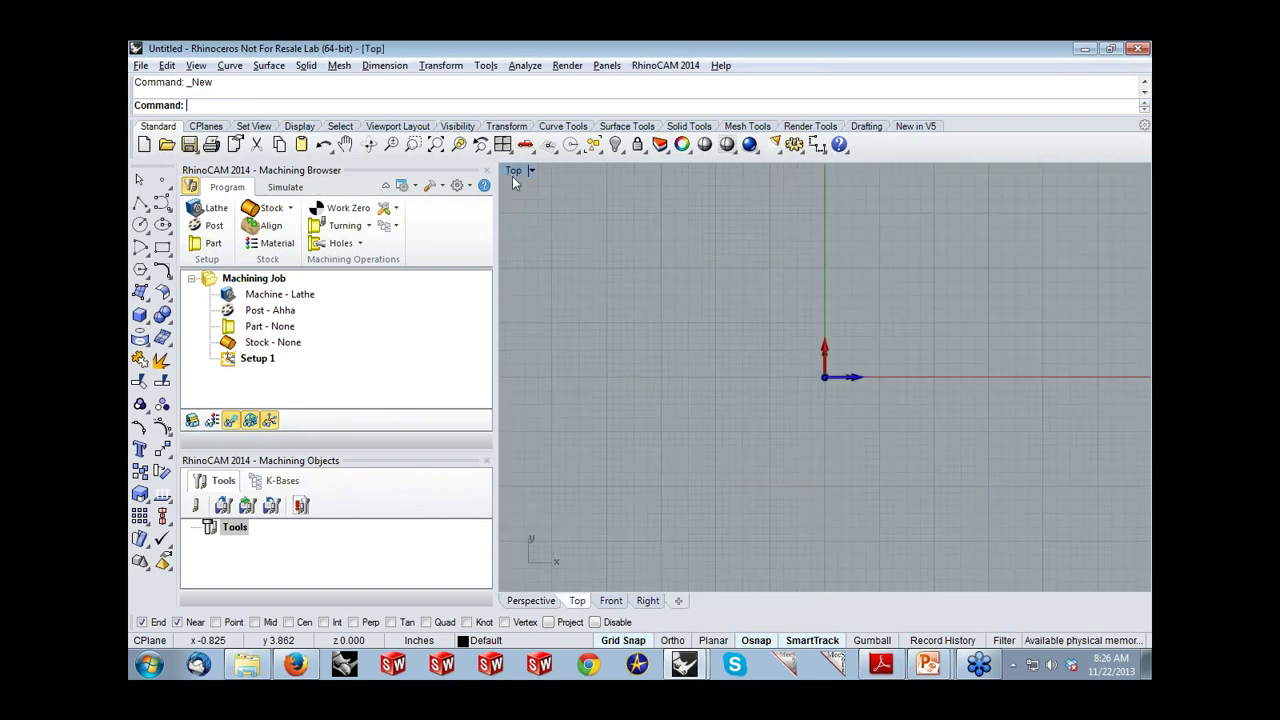
Step: Open TurnPartExample.3dm from the RhinoCAM2014 folder
left_click(166, 145)
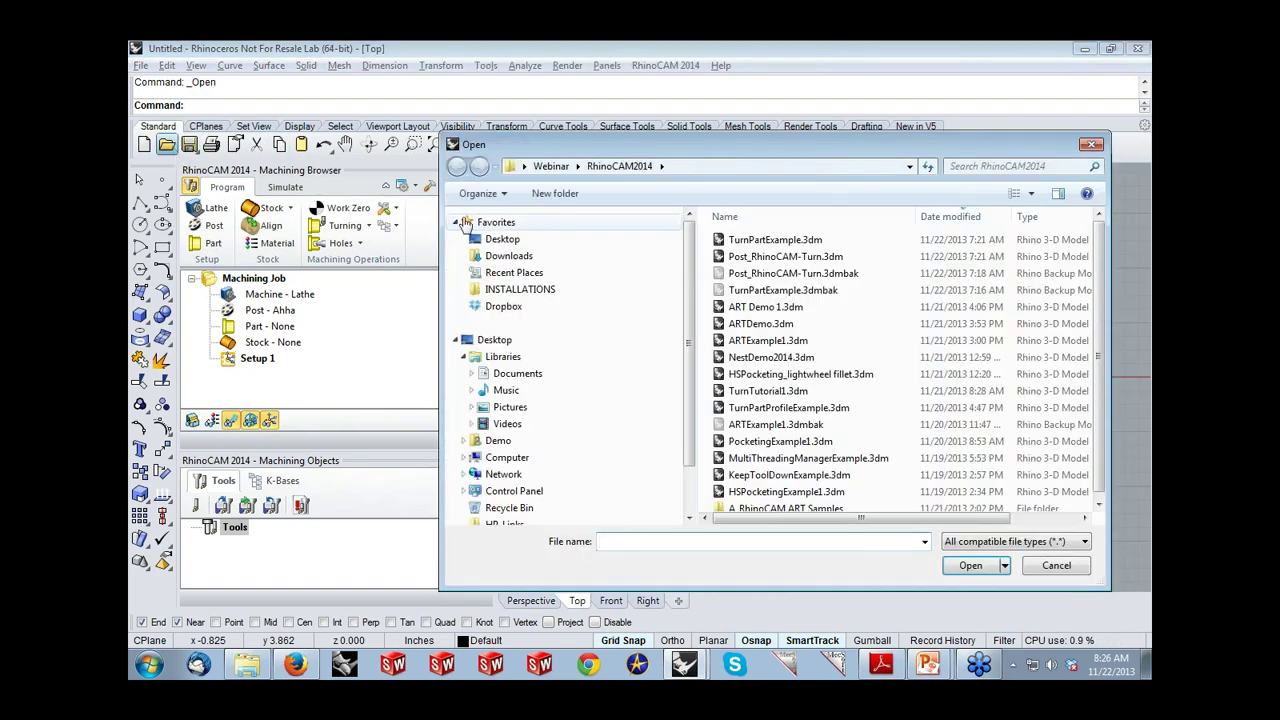
left_click(775, 240)
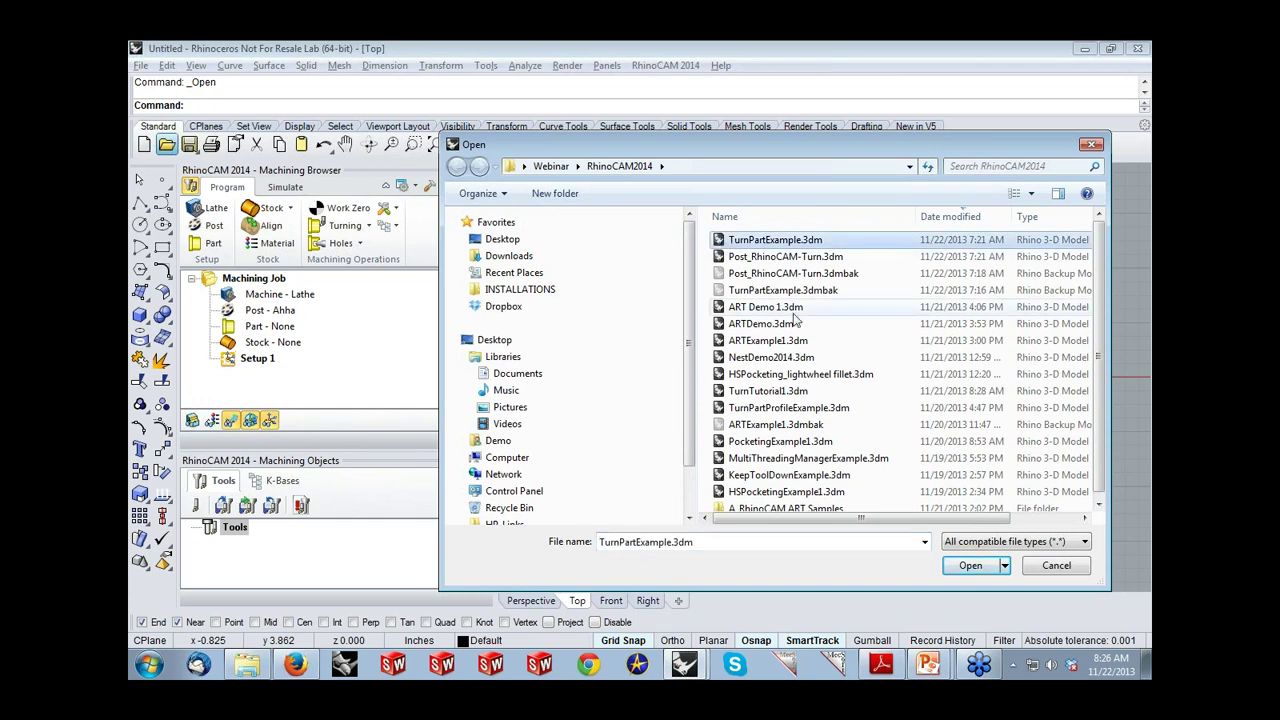
left_click(968, 566)
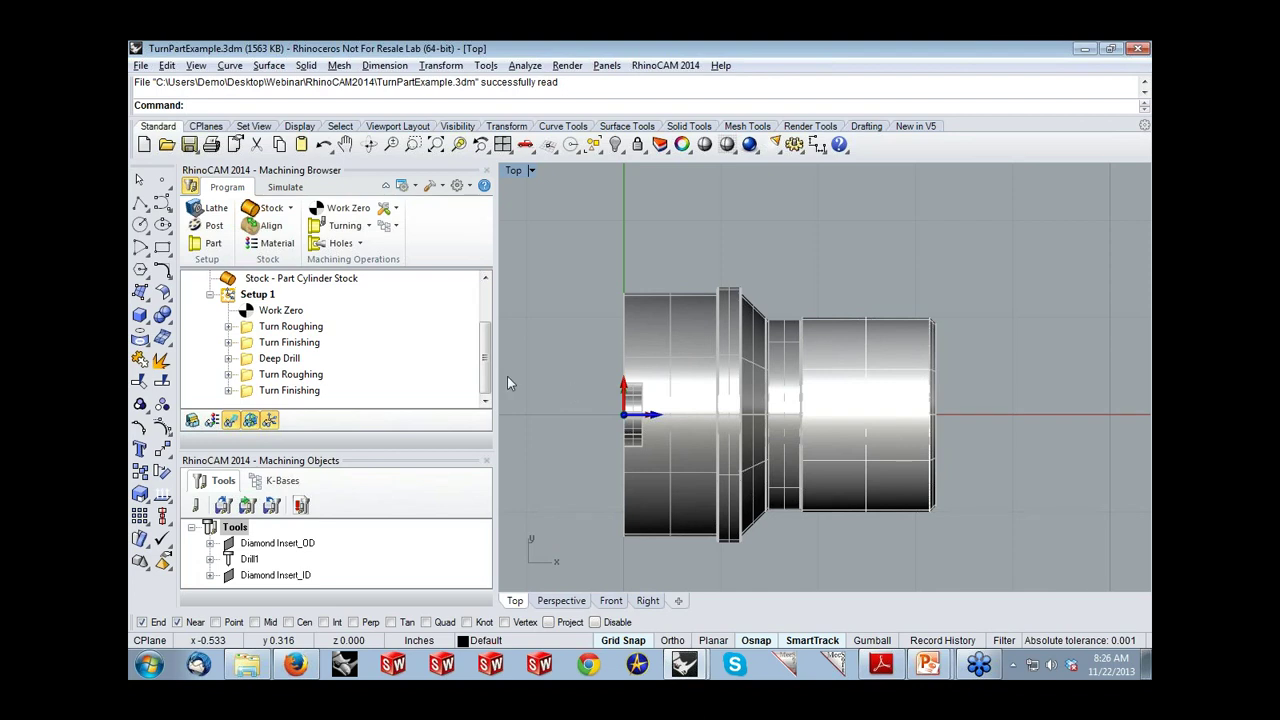
scroll(485, 345, "up", 1)
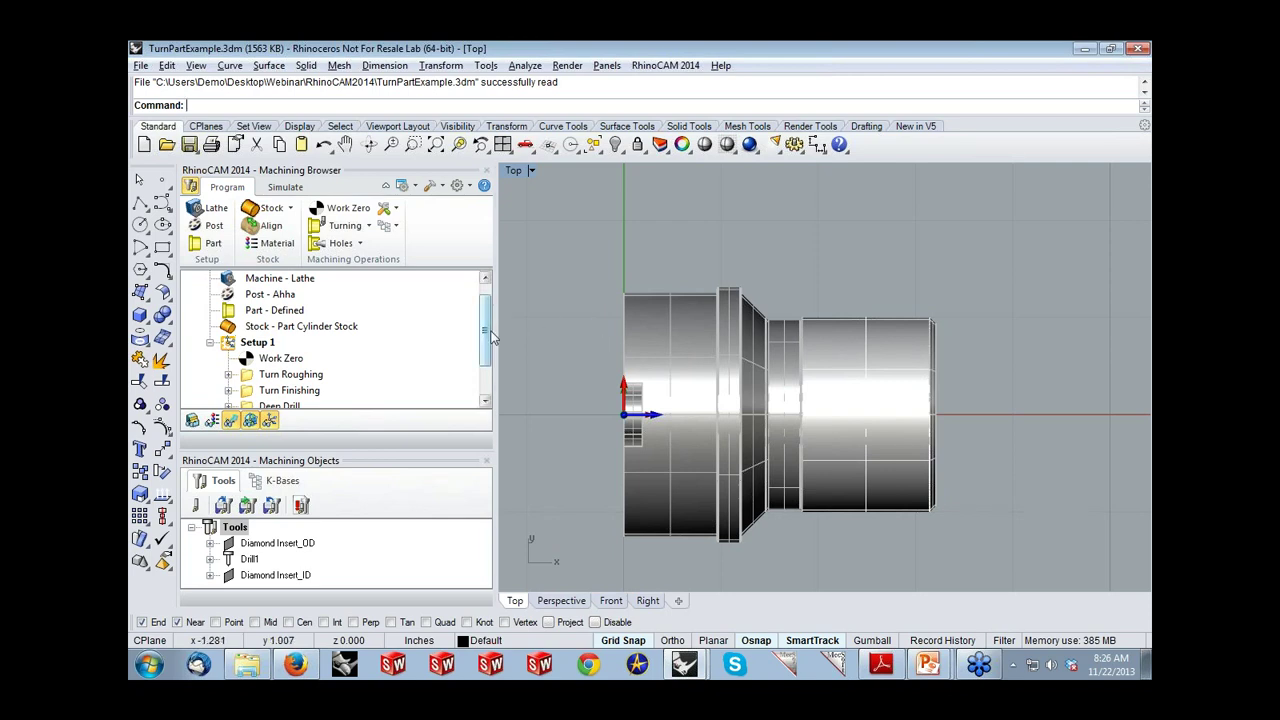
left_click_drag(487, 340, 488, 305)
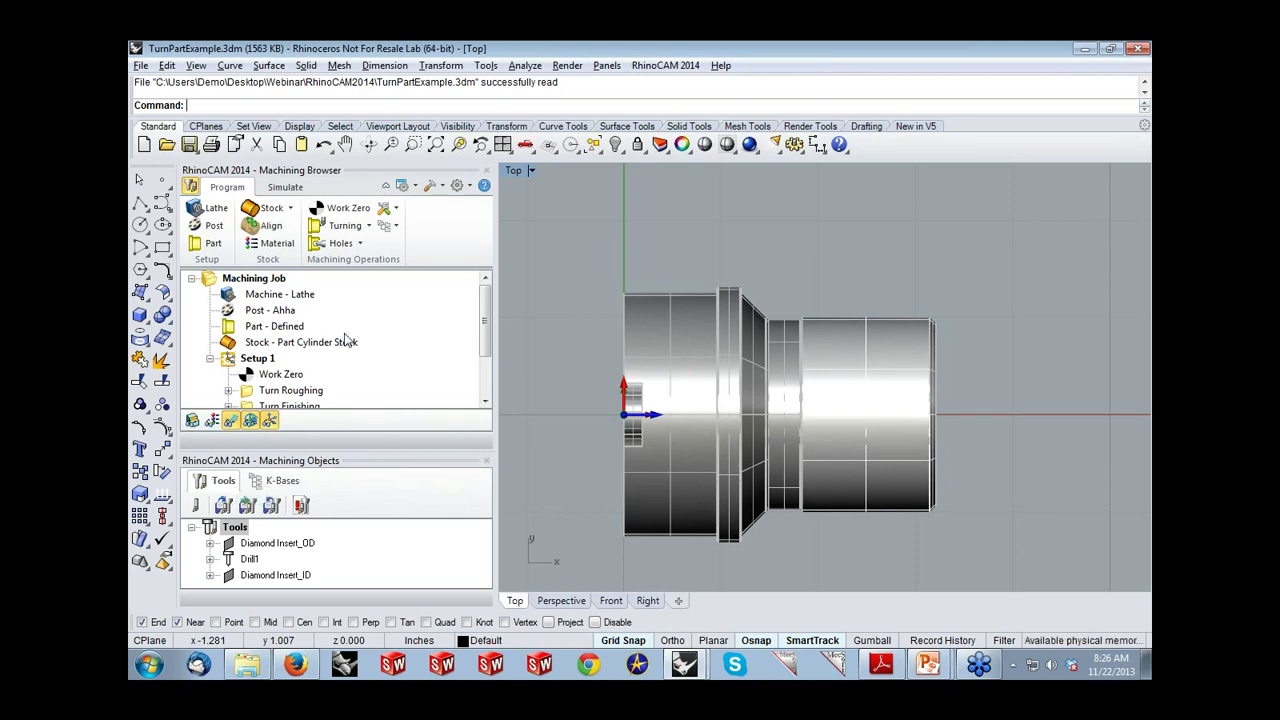
Step: Review the available turning operation types and hole-making operation types
left_click(369, 230)
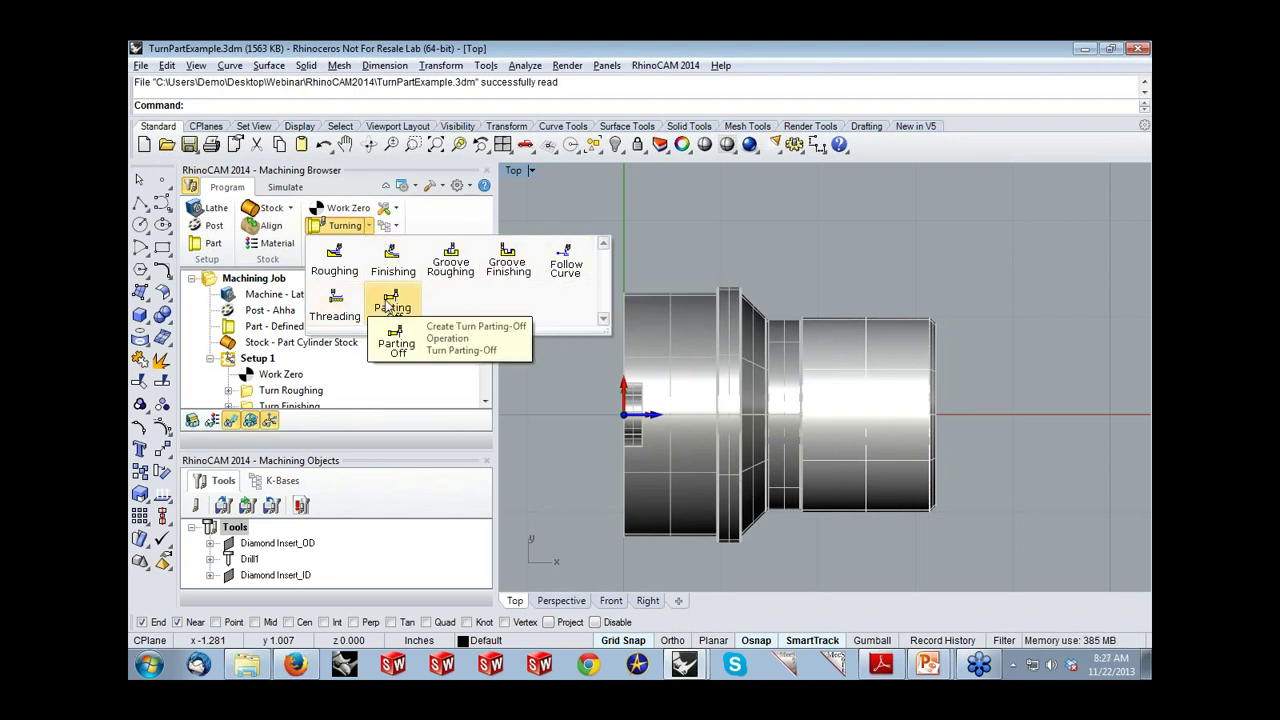
left_click(365, 249)
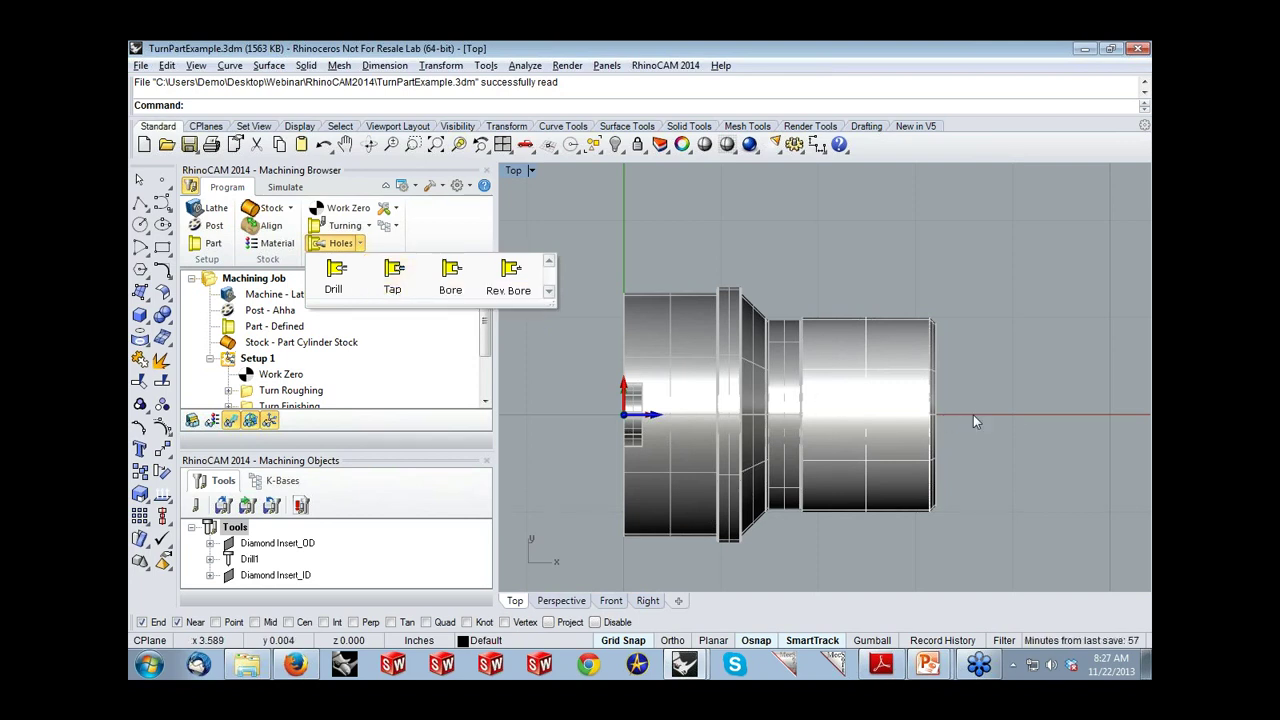
left_click(360, 244)
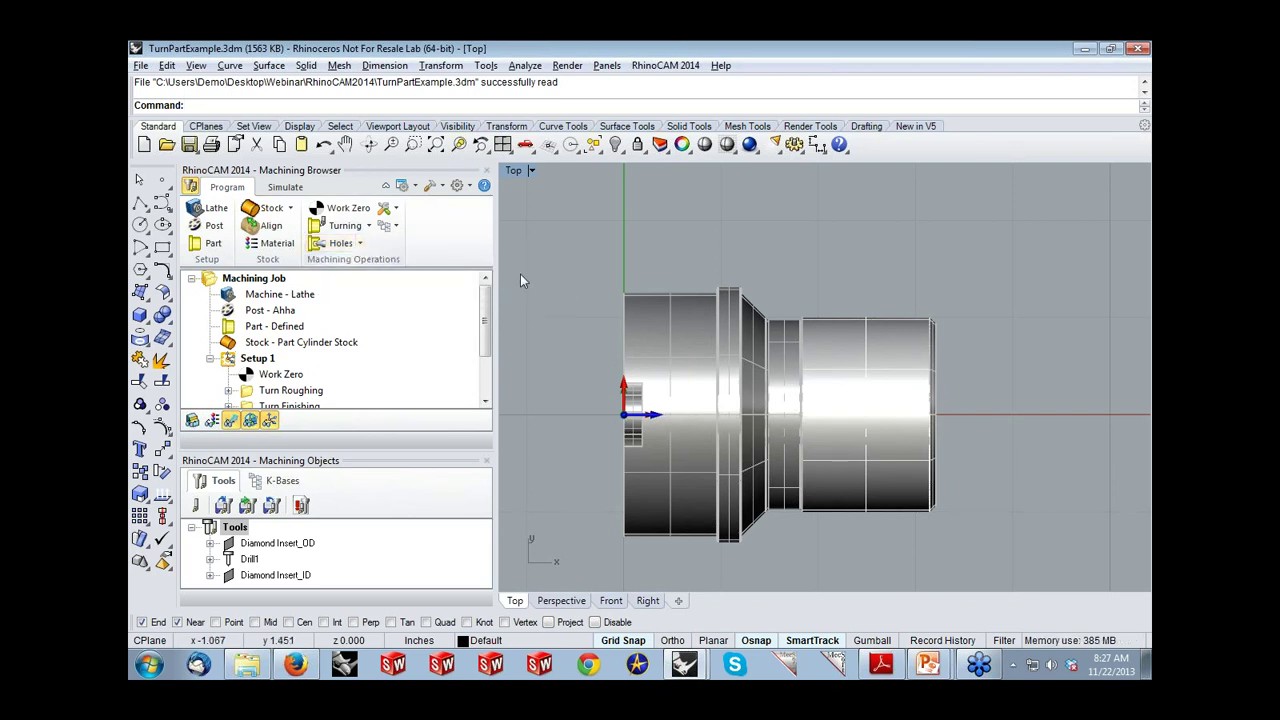
Step: Review the part geometry selection for turning operations and display the defined part's turning profile
scroll(573, 291, "down", 3)
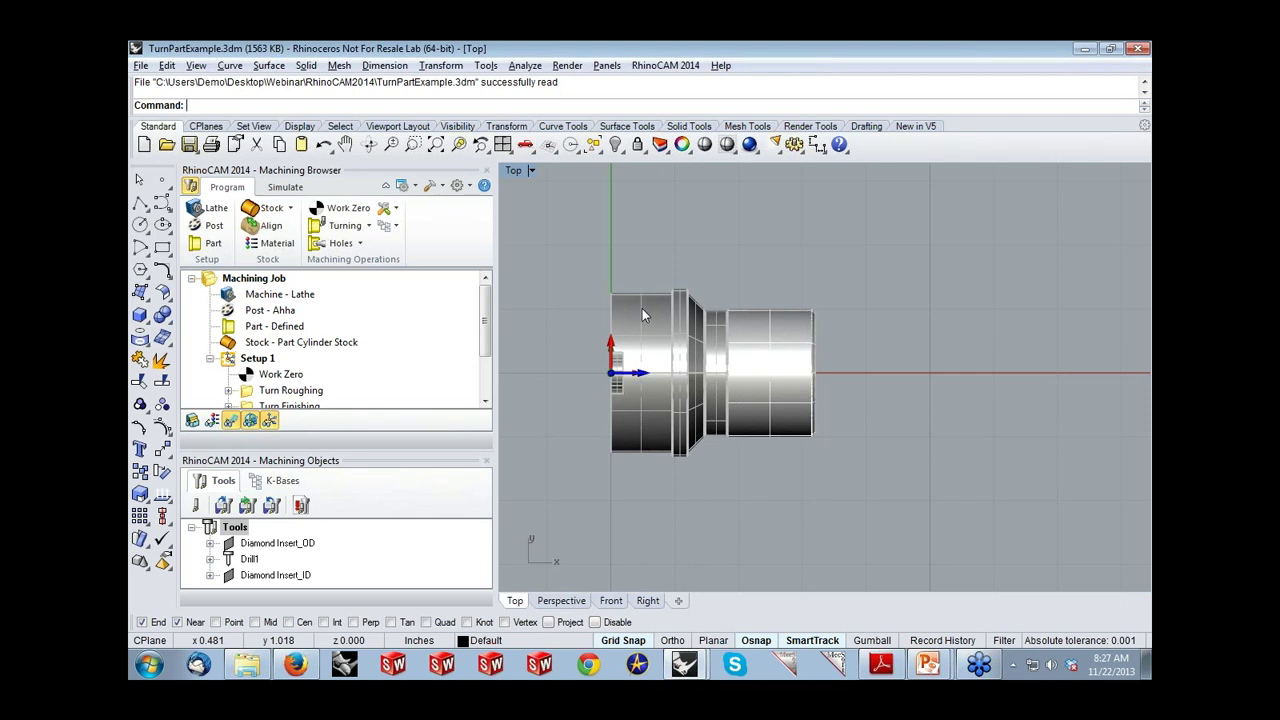
scroll(556, 328, "up", 1)
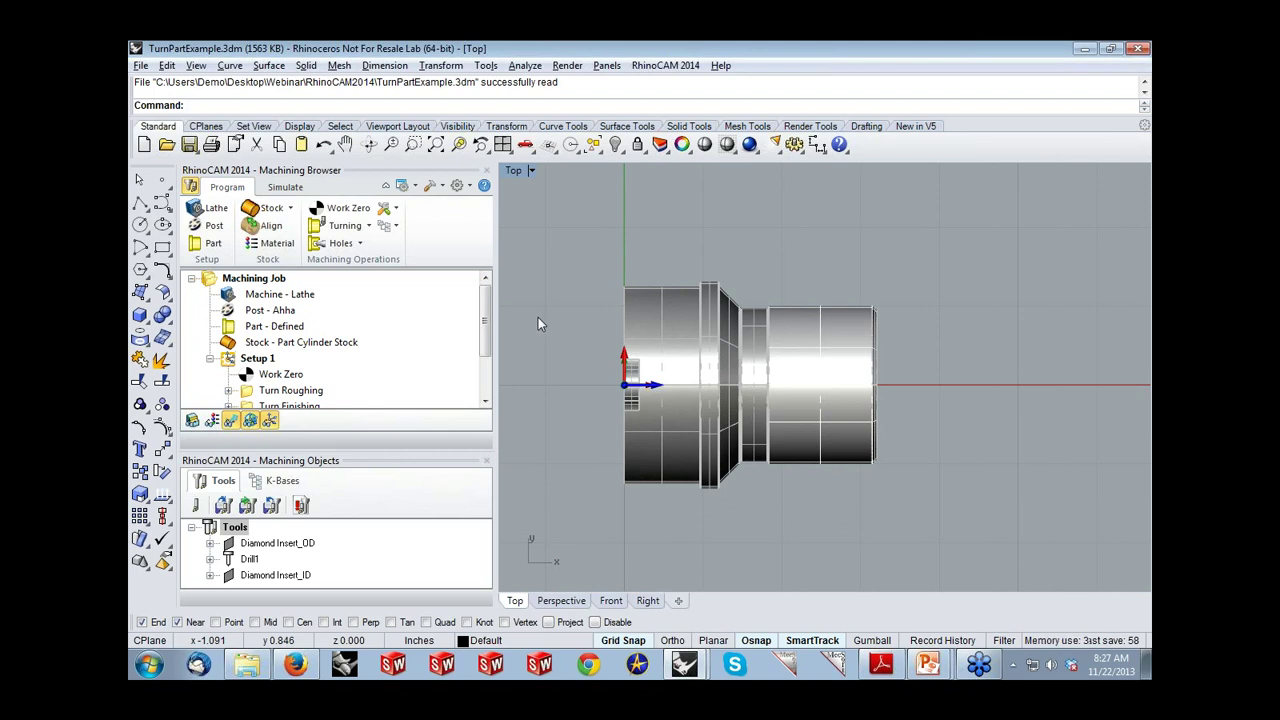
left_click(203, 246)
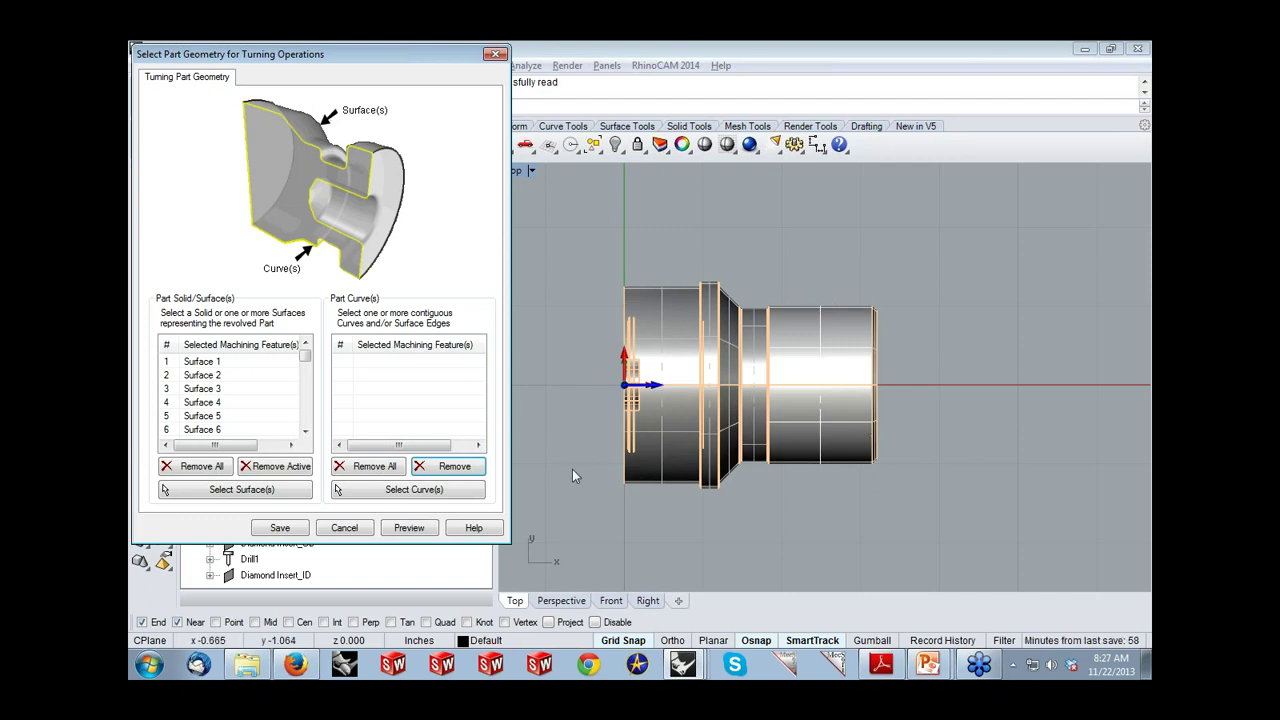
left_click(362, 531)
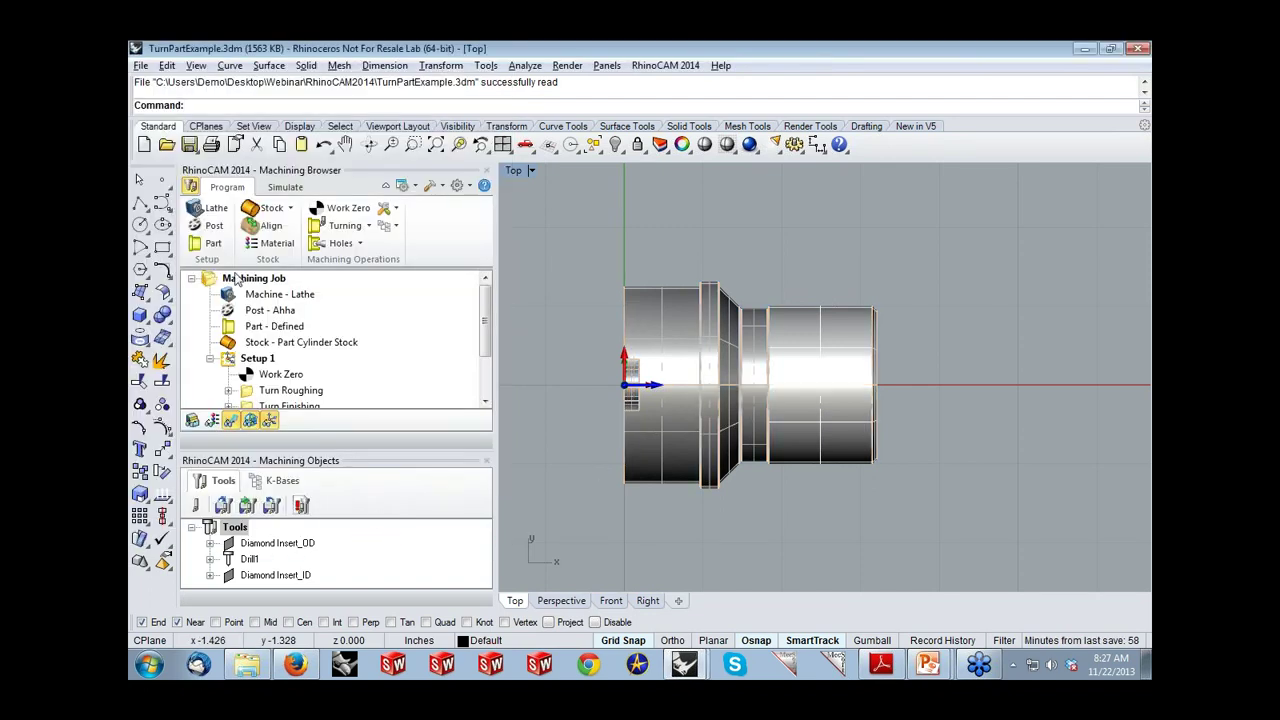
left_click(240, 328)
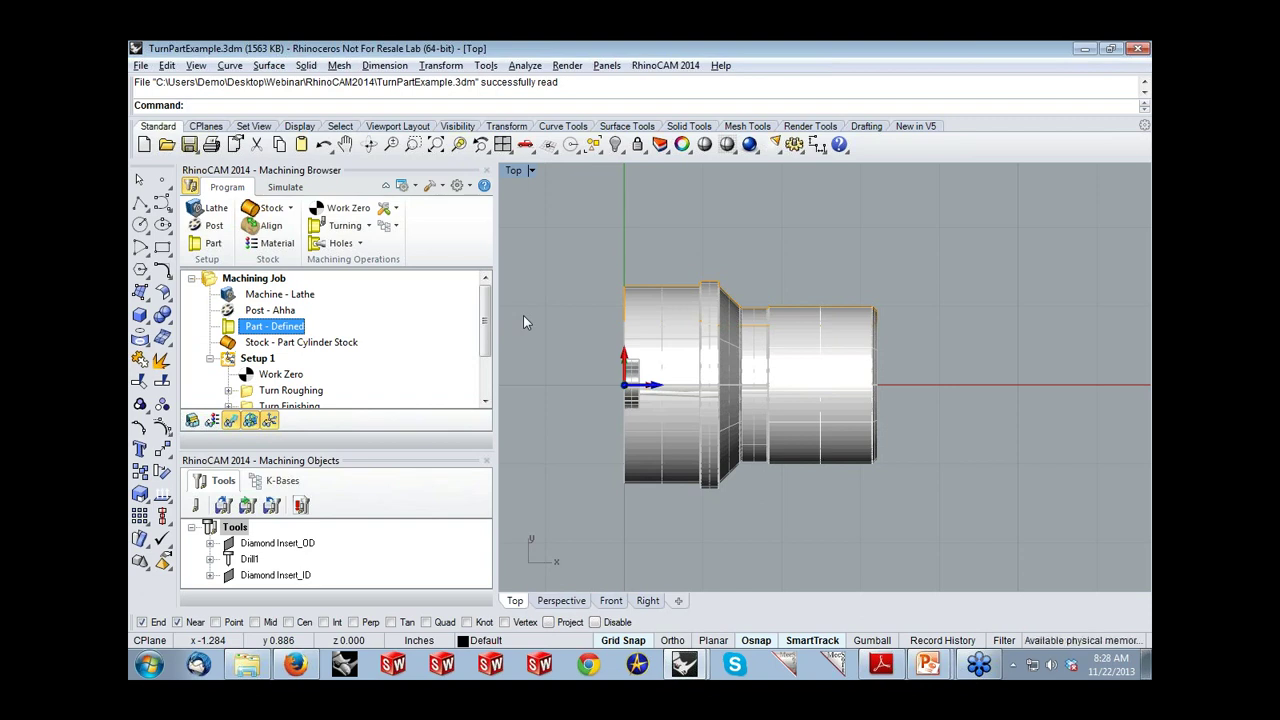
Step: Review the available stock types and the cylinder stock dimensions without creating a new stock
left_click(290, 208)
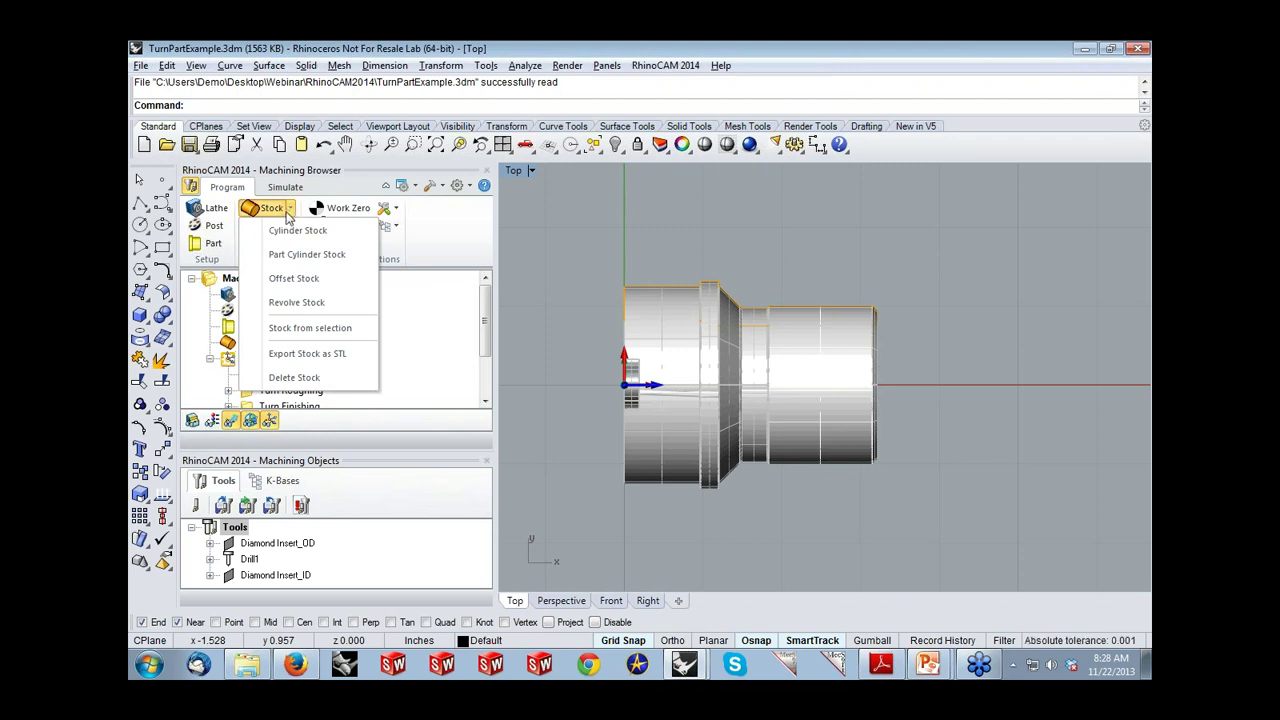
left_click(293, 233)
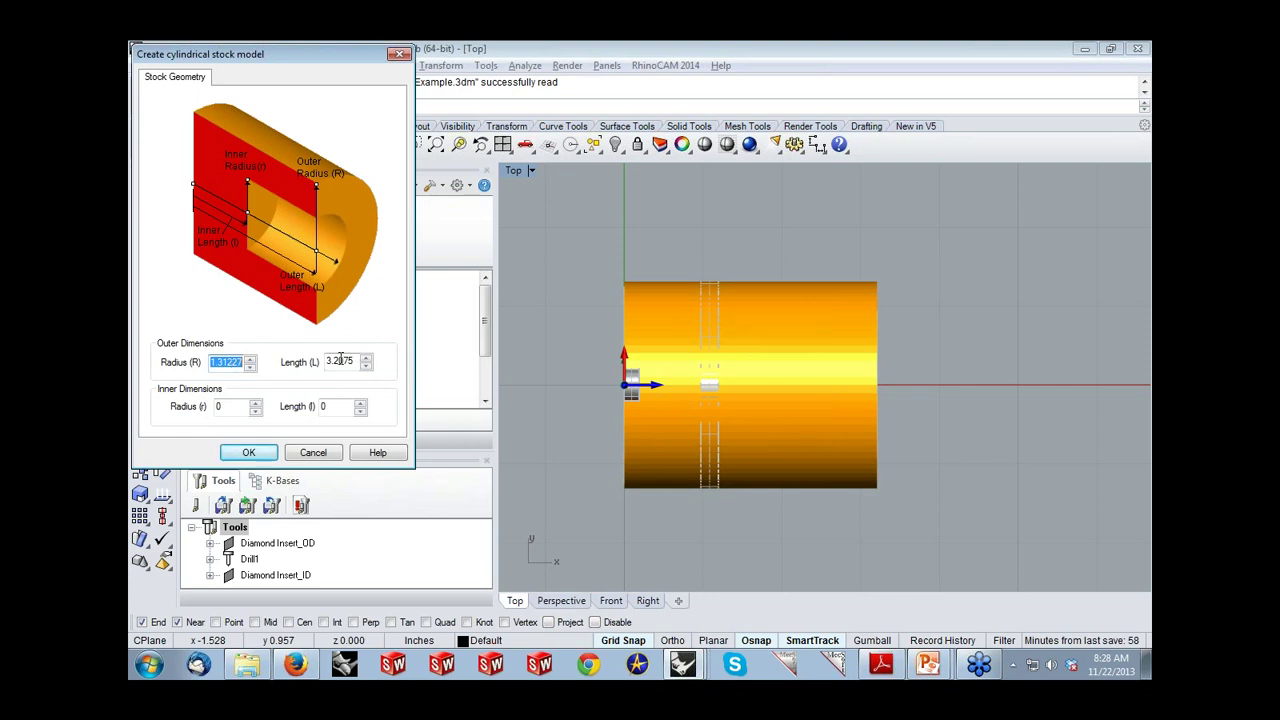
left_click(328, 449)
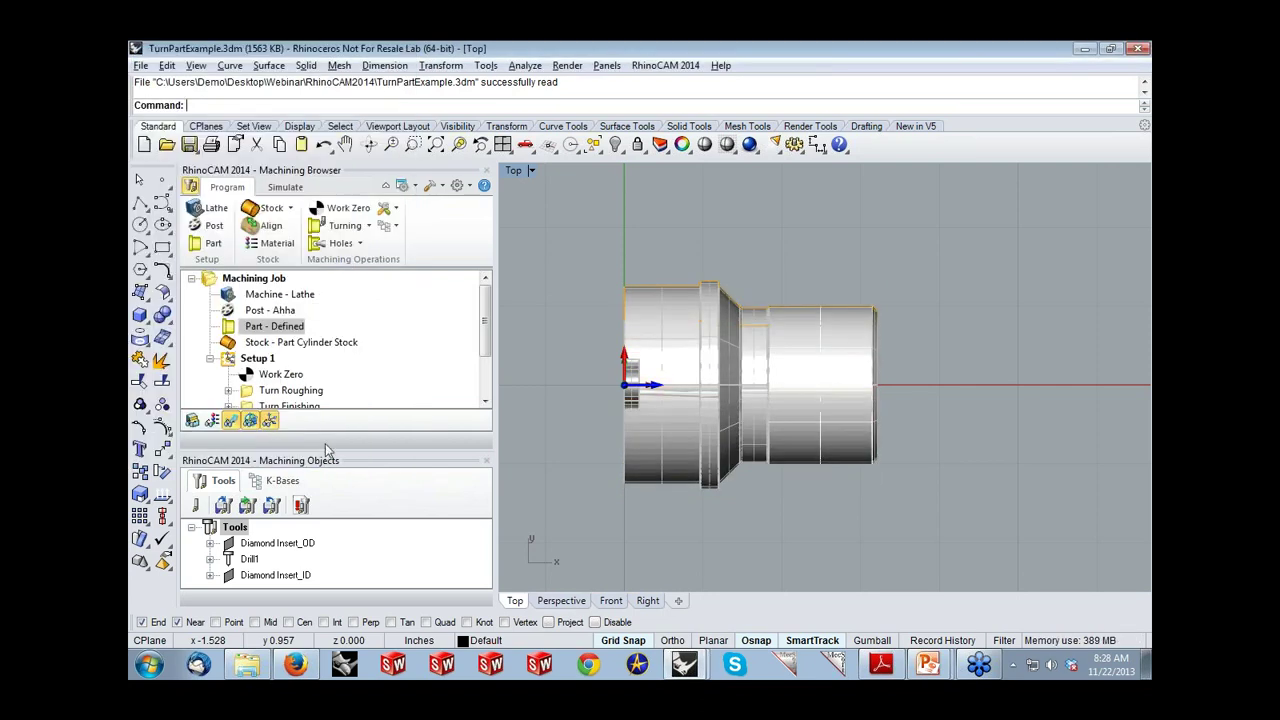
left_click(270, 208)
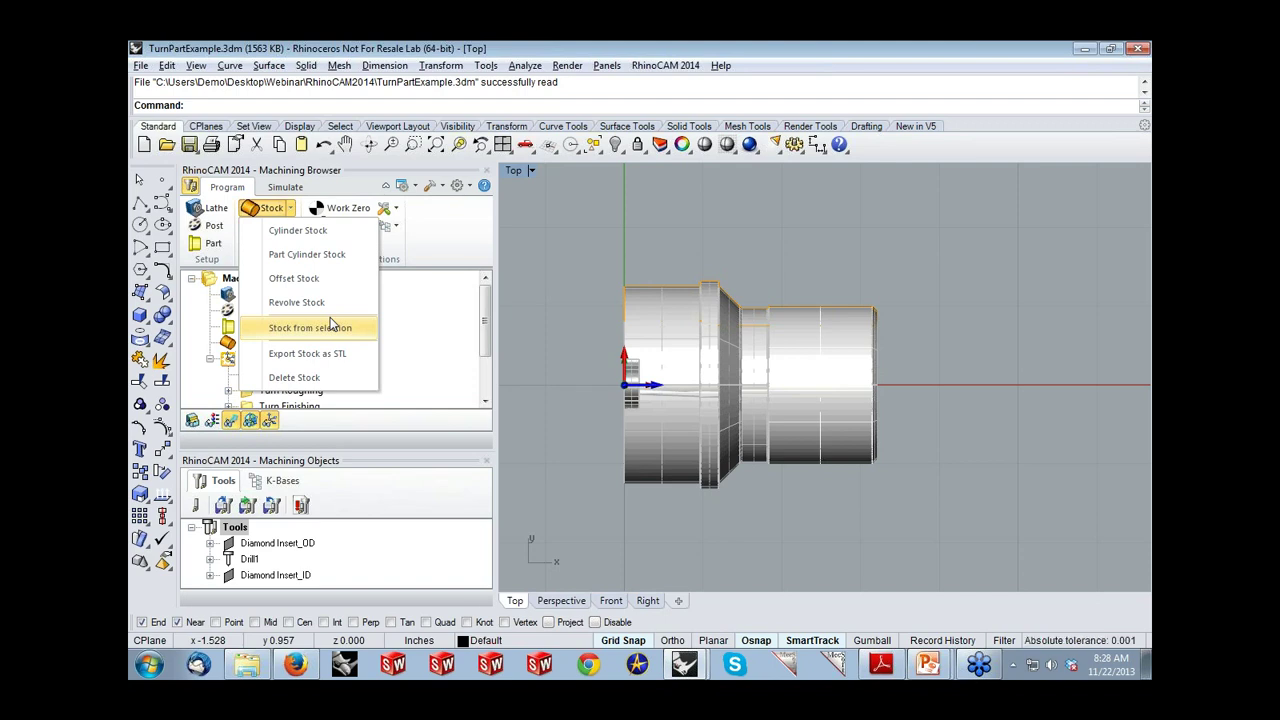
left_click(440, 318)
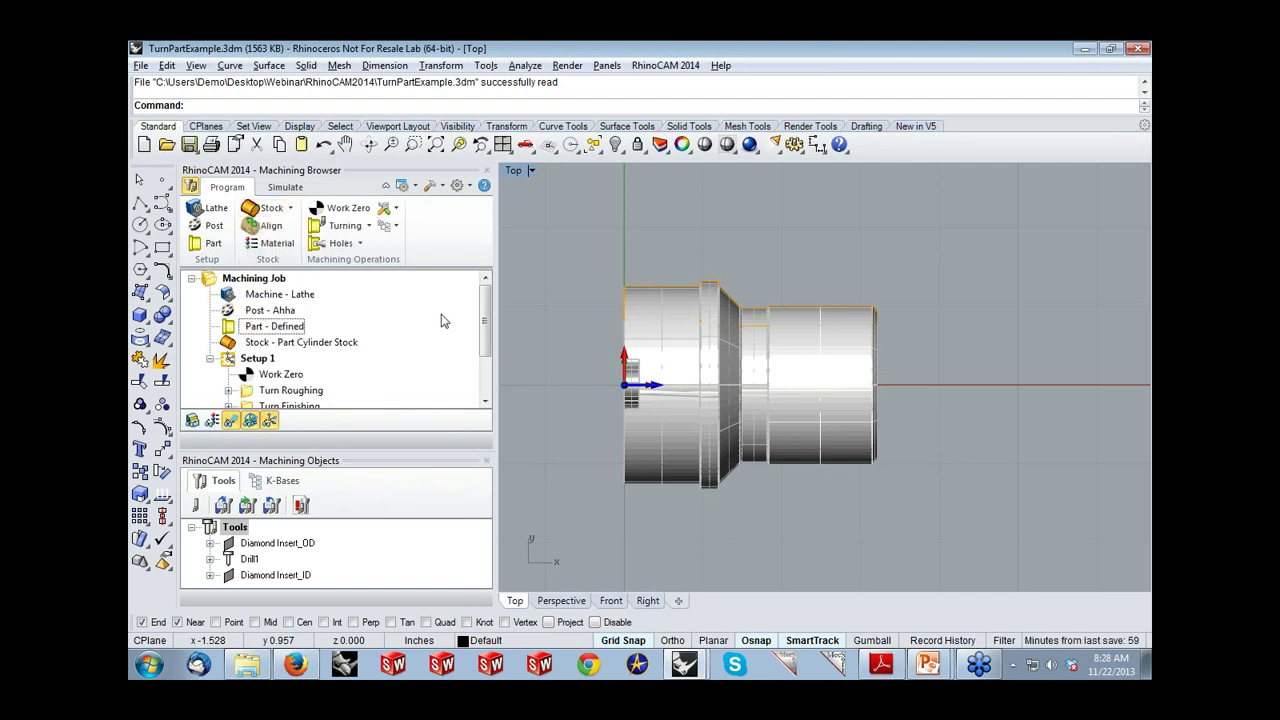
Step: Review the stock's Z alignment options and material settings without changing them
left_click(271, 226)
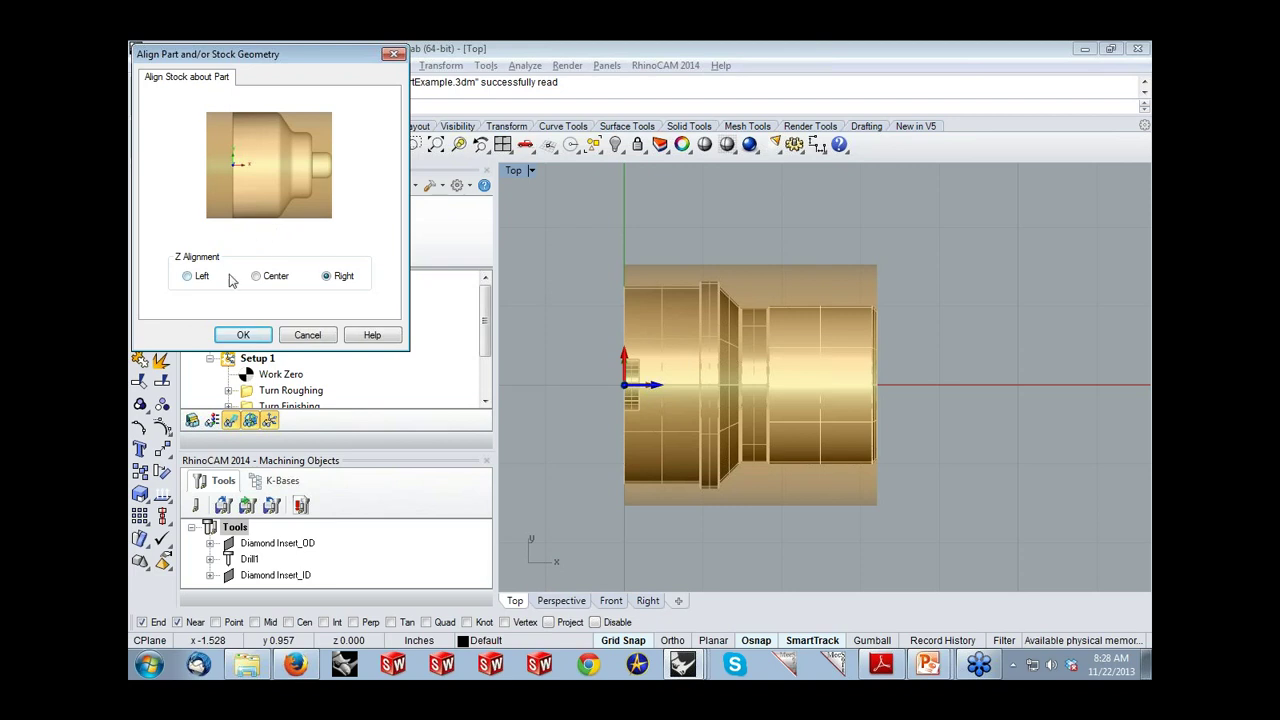
left_click(320, 338)
left_click(284, 245)
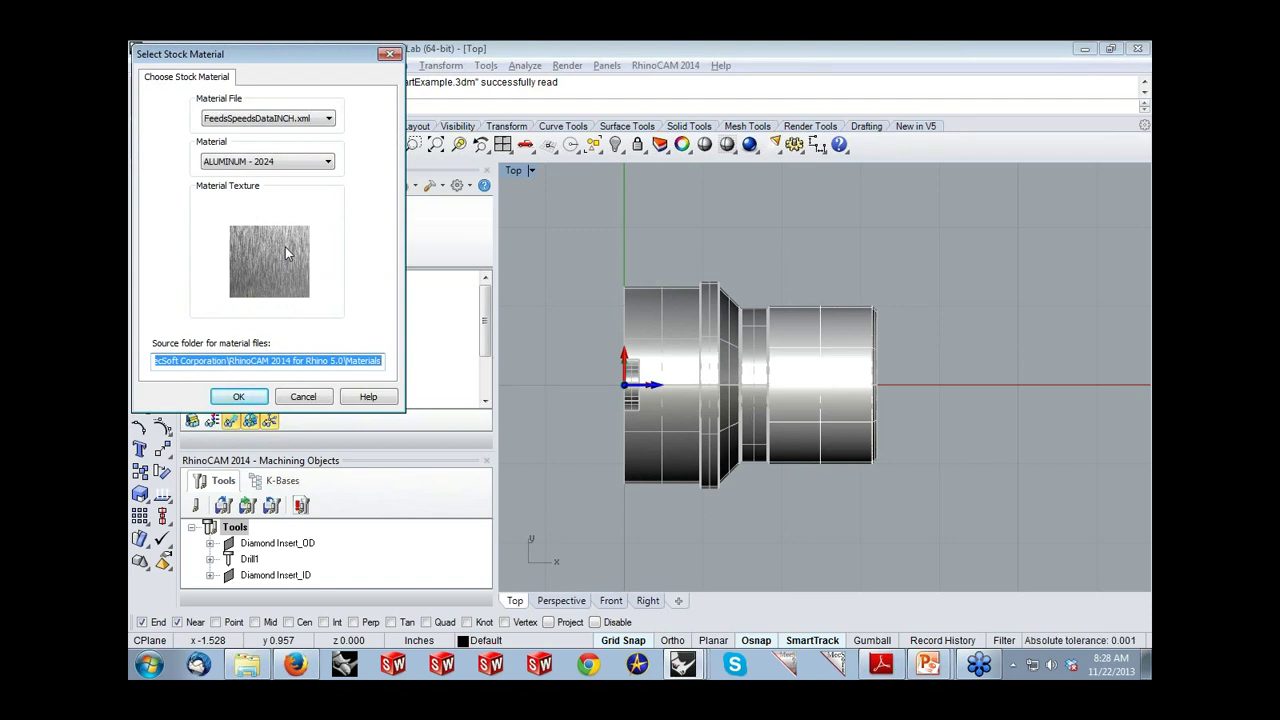
left_click(318, 397)
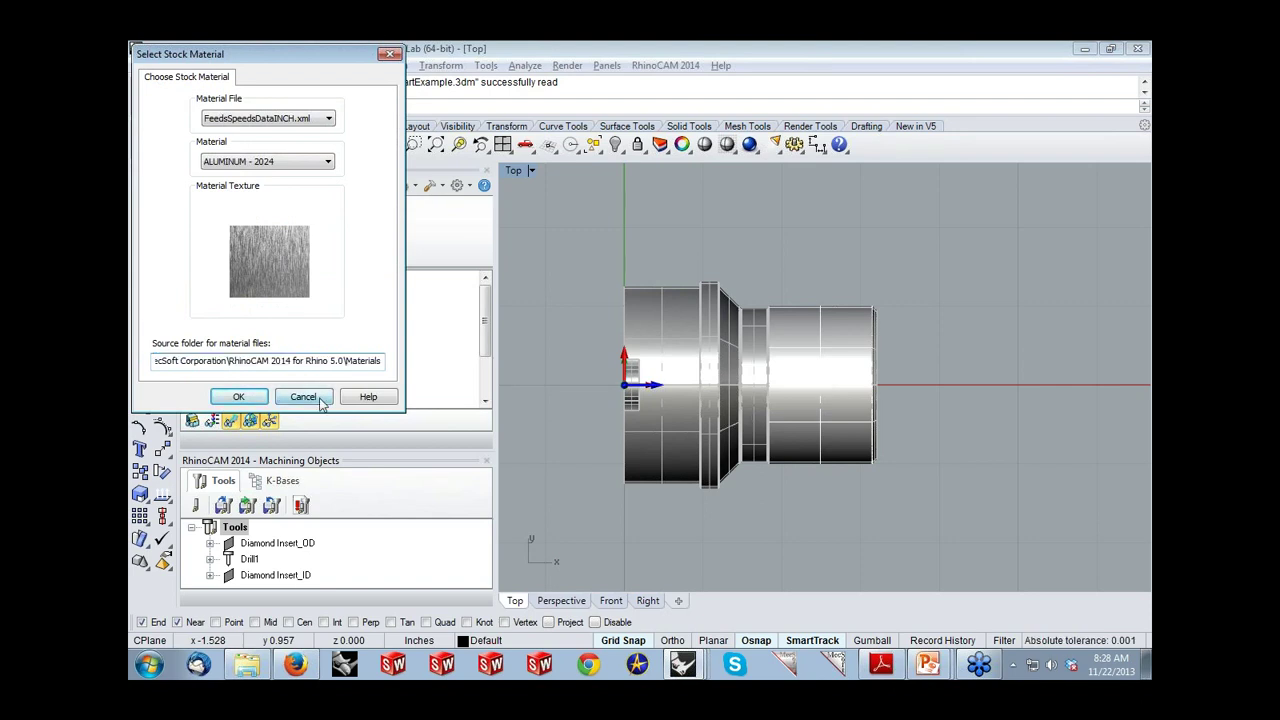
Step: Turn on the display of the stock and its material texture, and show the model in the Perspective viewport
left_click(192, 420)
left_click(211, 420)
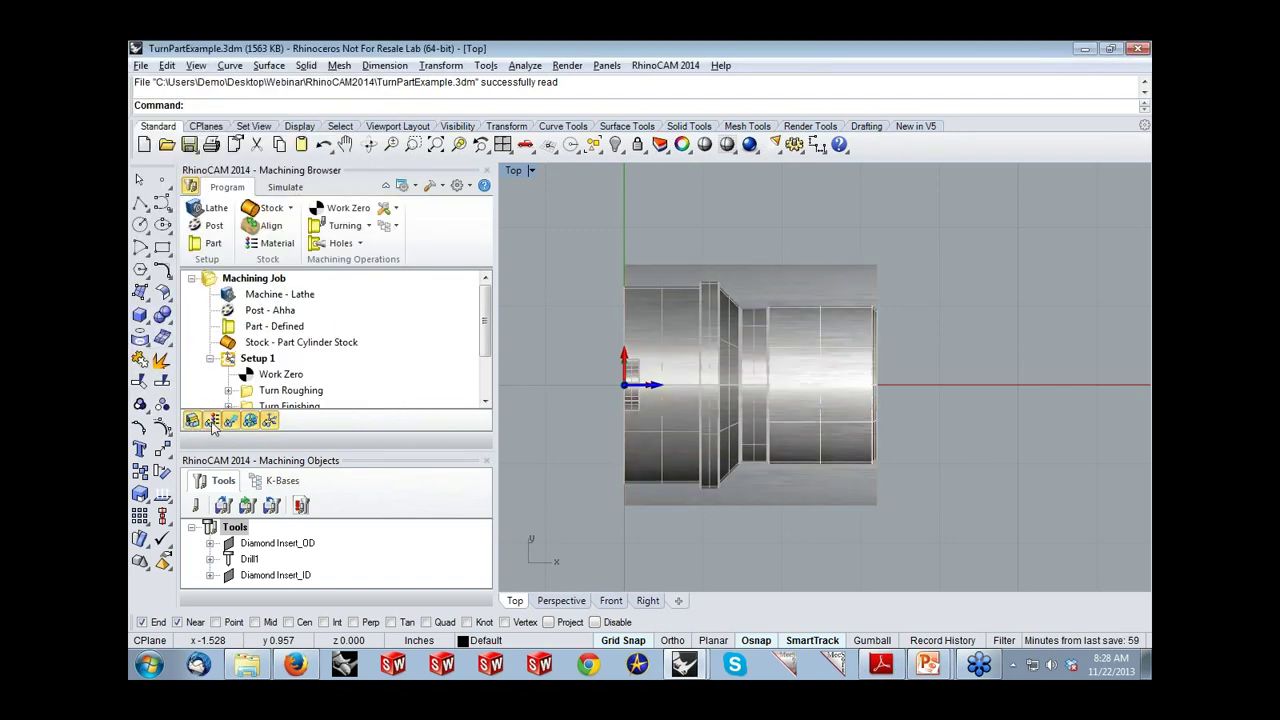
left_click(558, 601)
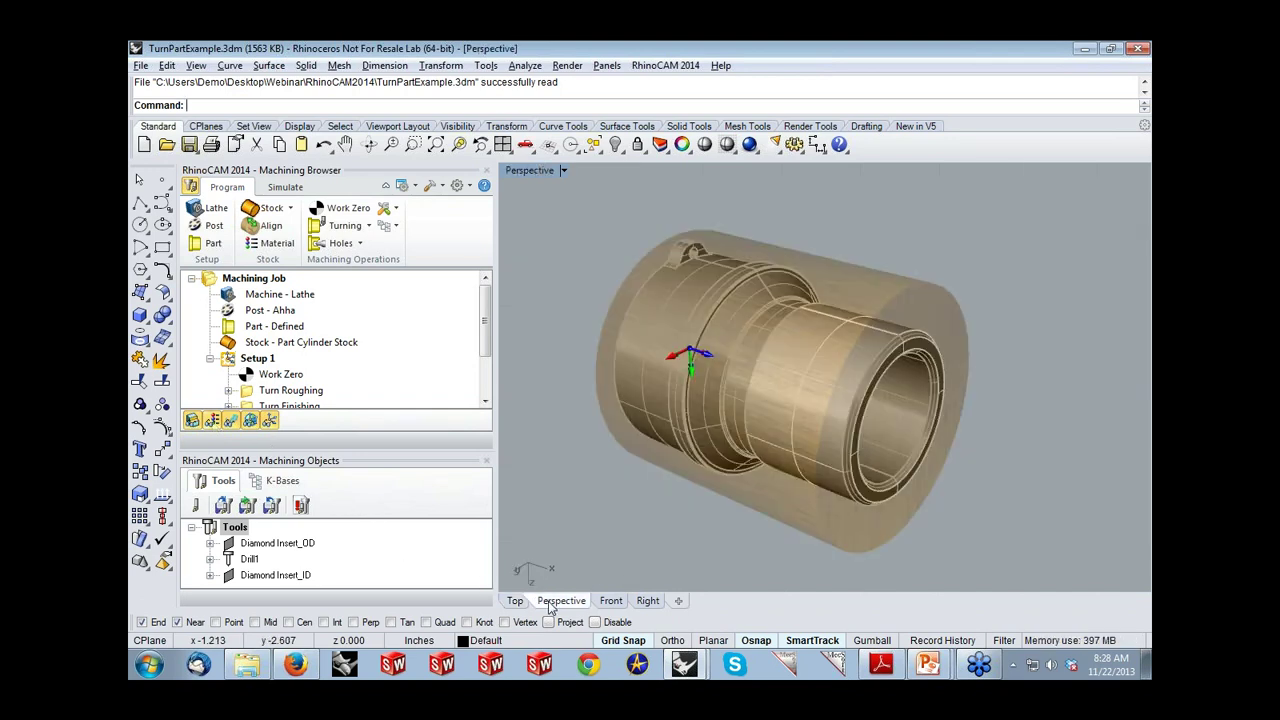
Step: Set the simulation display mode to 3 Quarter and return to the machining program in the Top viewport
left_click(284, 187)
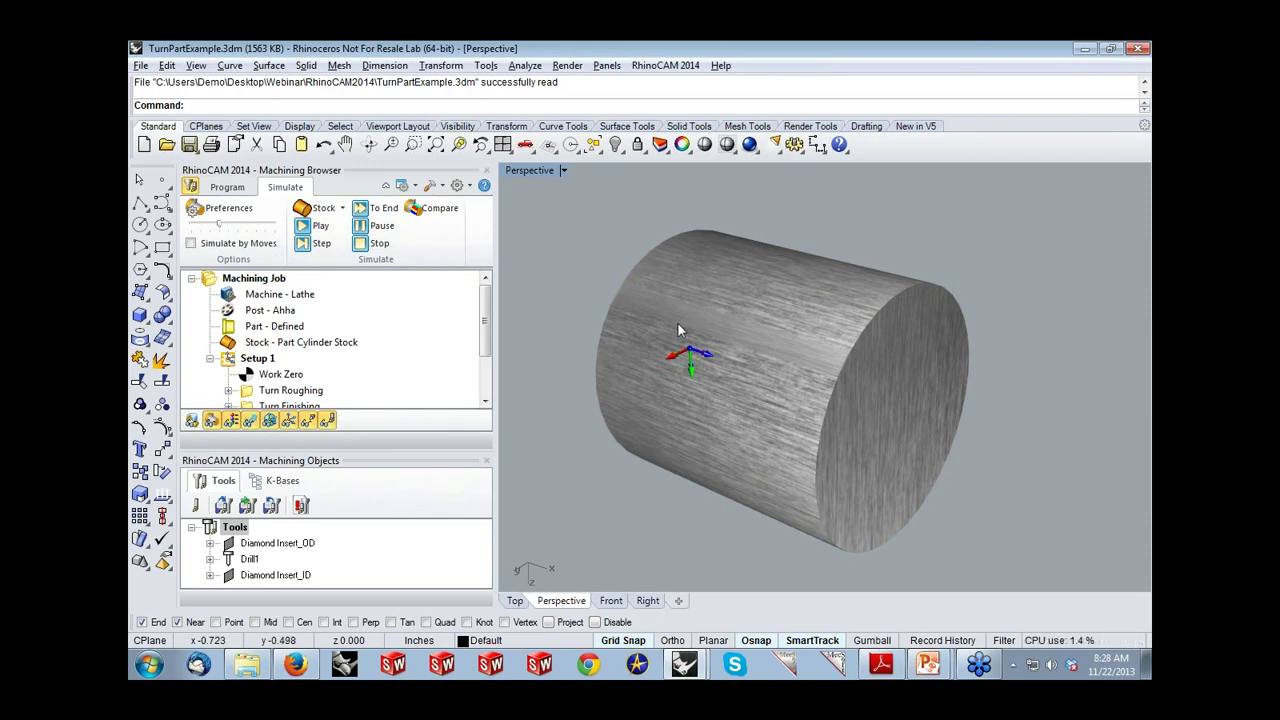
left_click(225, 208)
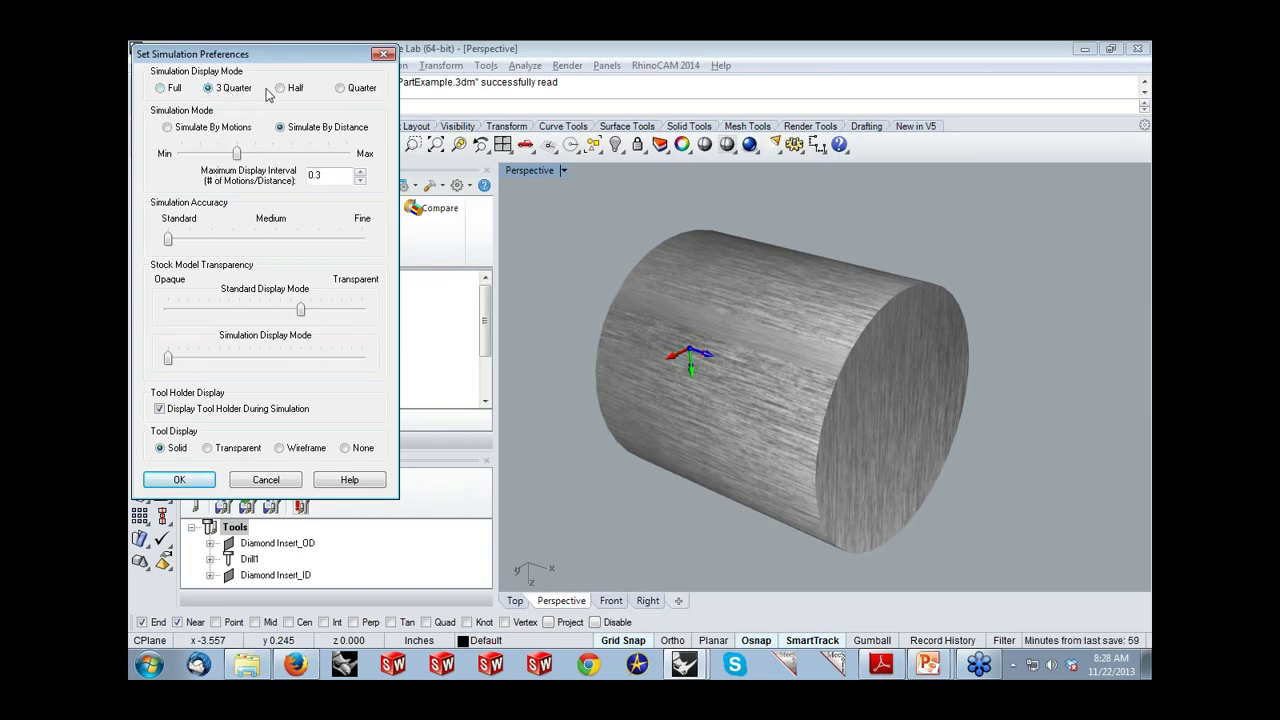
left_click(180, 480)
right_click_drag(725, 467, 780, 435)
left_click(227, 188)
left_click(515, 600)
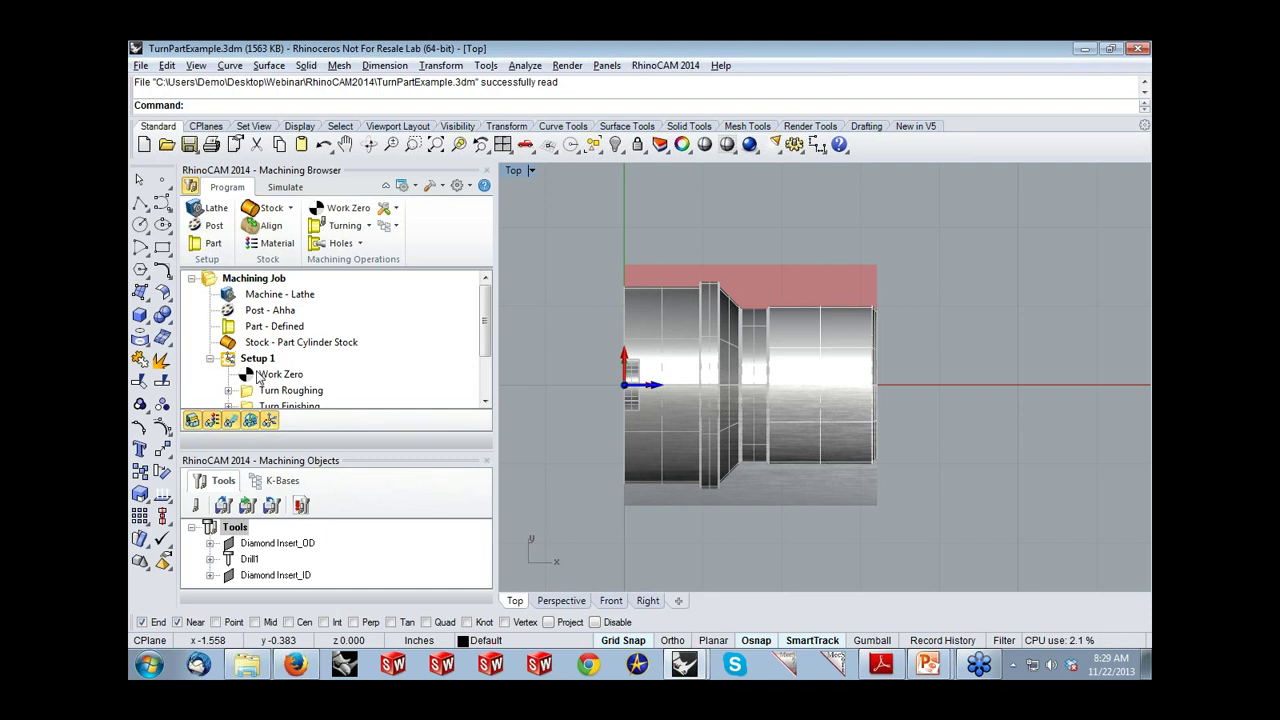
Step: Examine the Work Zero options for the stock box and a picked point without changing the work zero
left_click(330, 208)
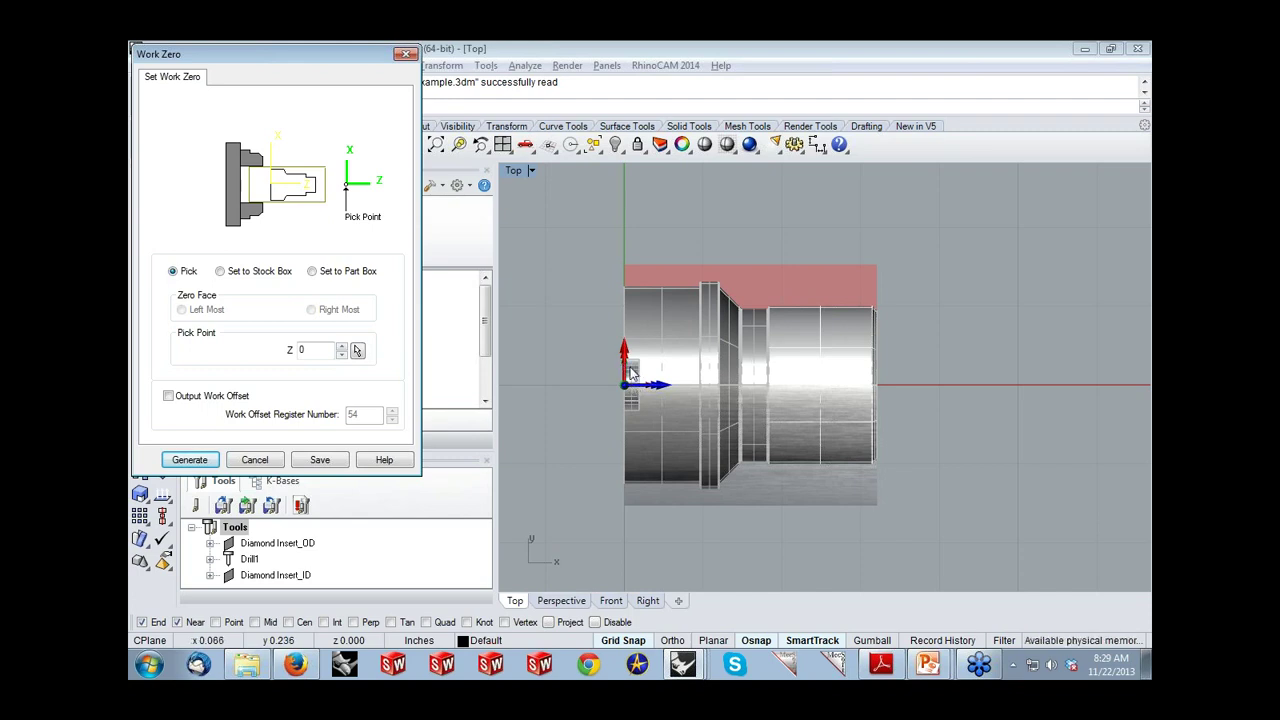
left_click(232, 276)
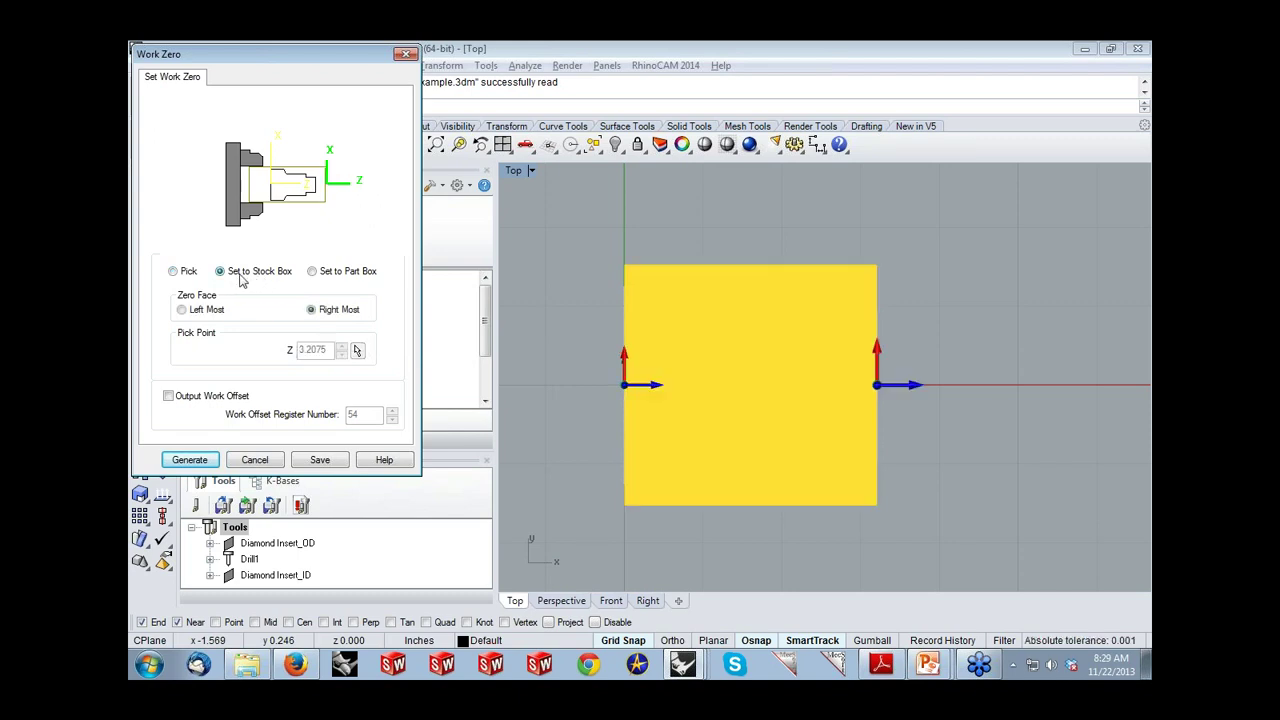
left_click(187, 274)
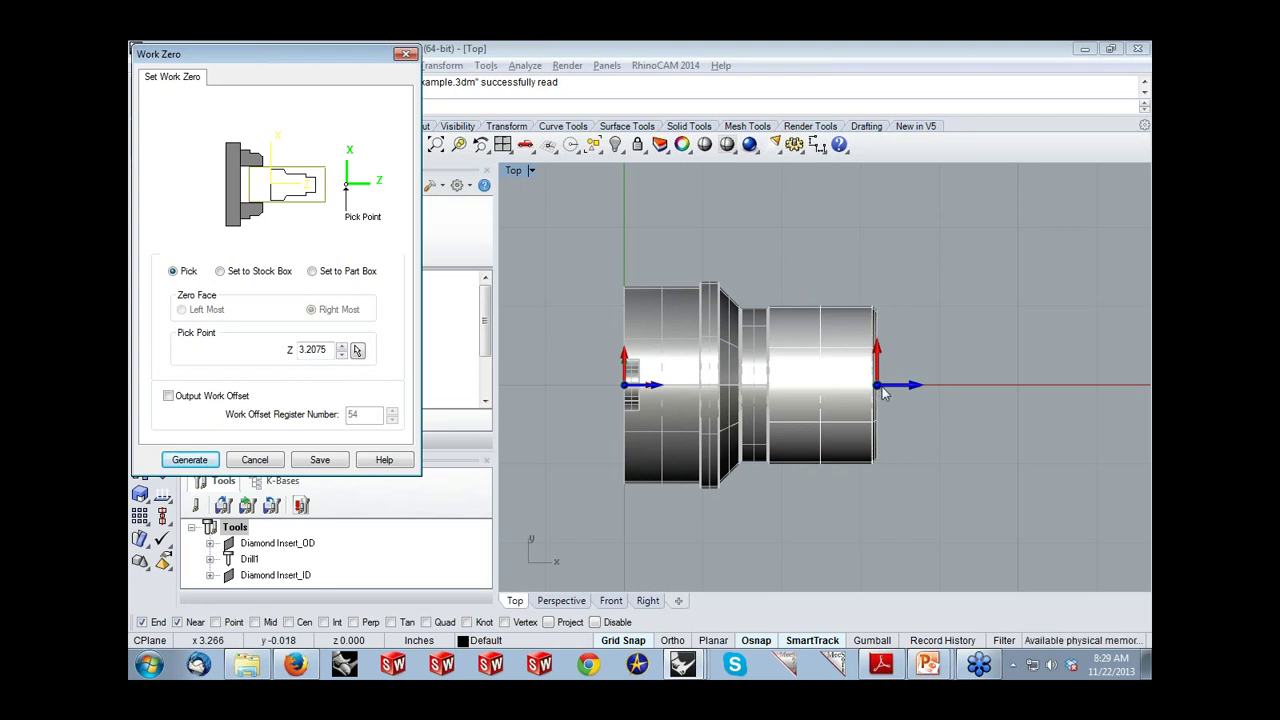
left_click(256, 460)
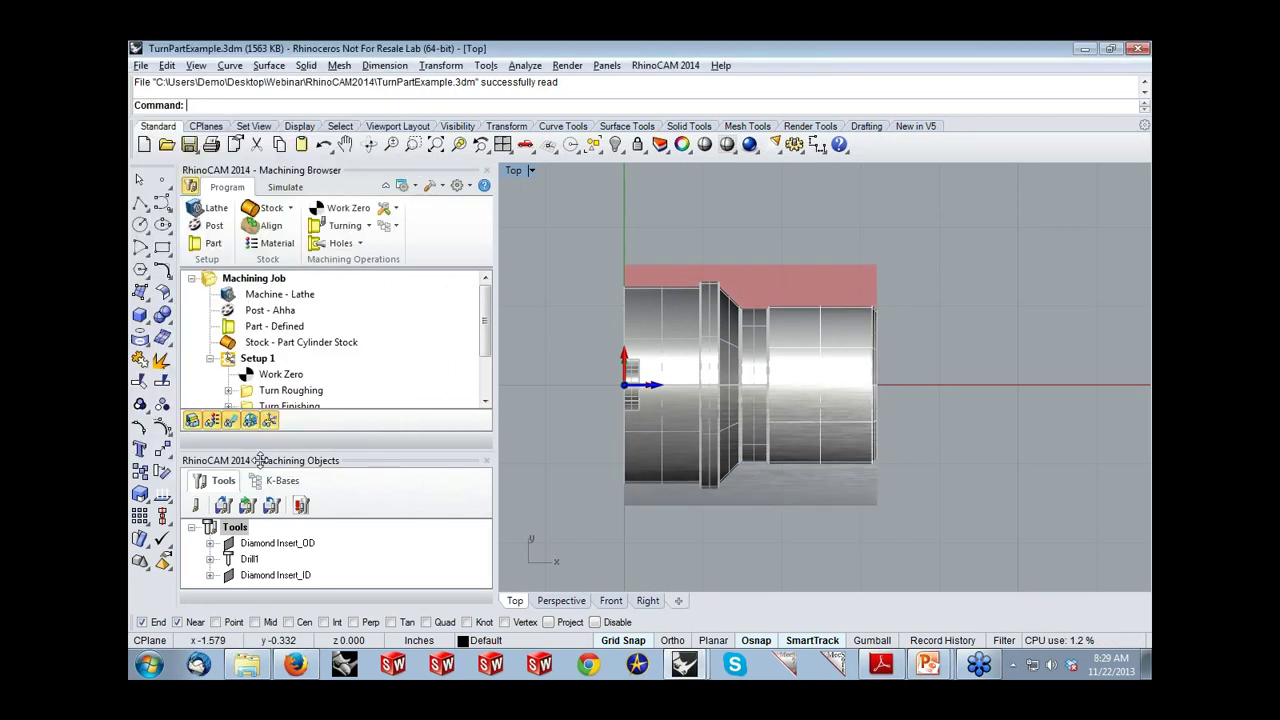
Step: Open the first Turn Roughing operation and review the geometry and orientation options of its Diamond Insert_OD tool without changing the tool
left_click(369, 232)
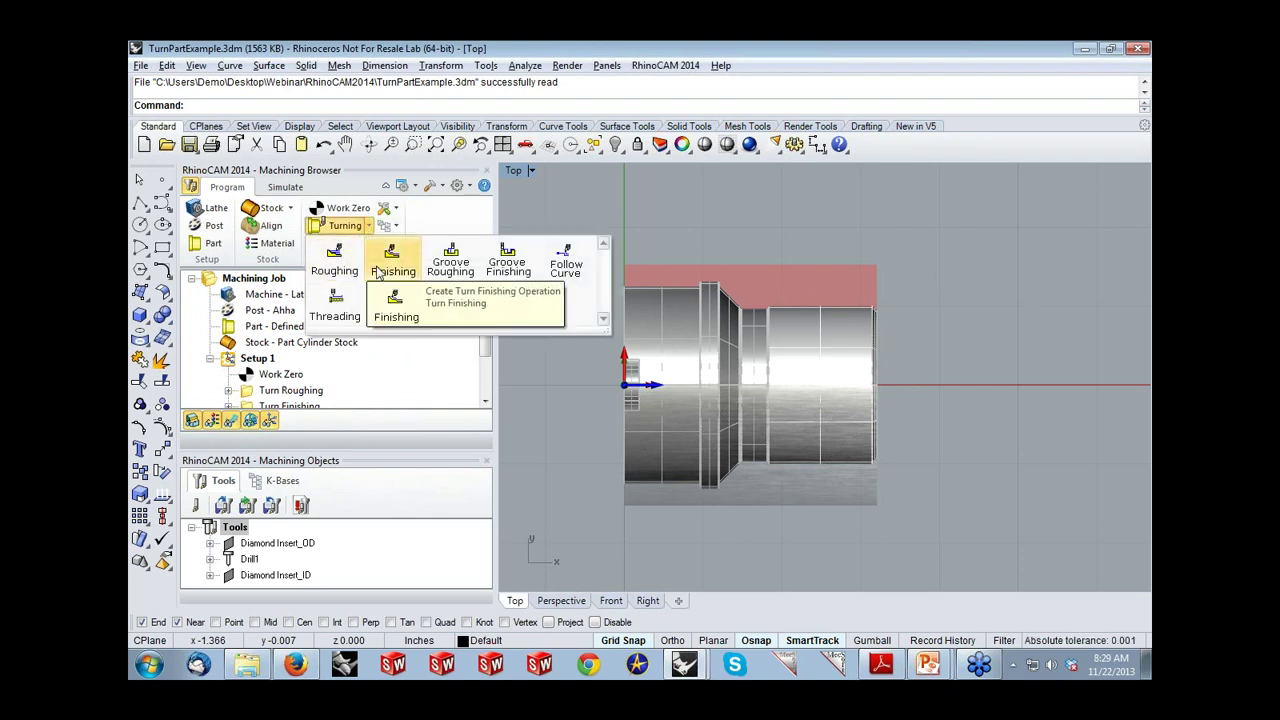
double_click(253, 394)
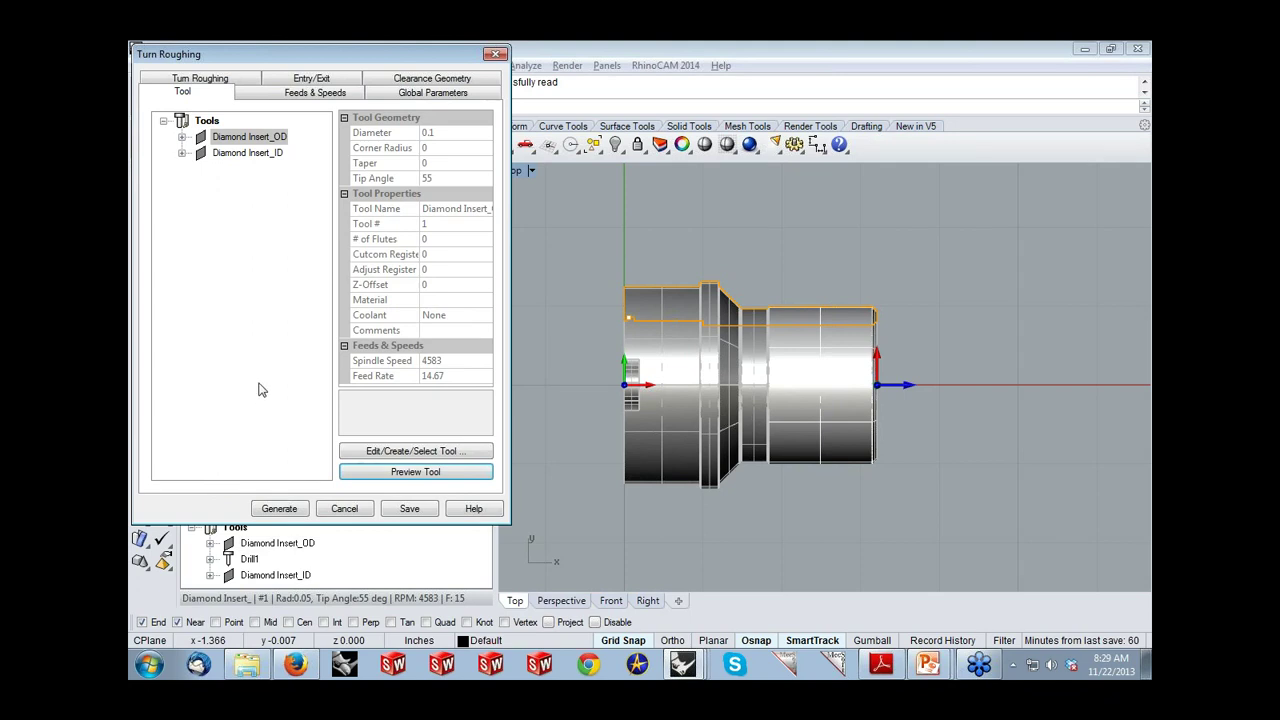
left_click(204, 141)
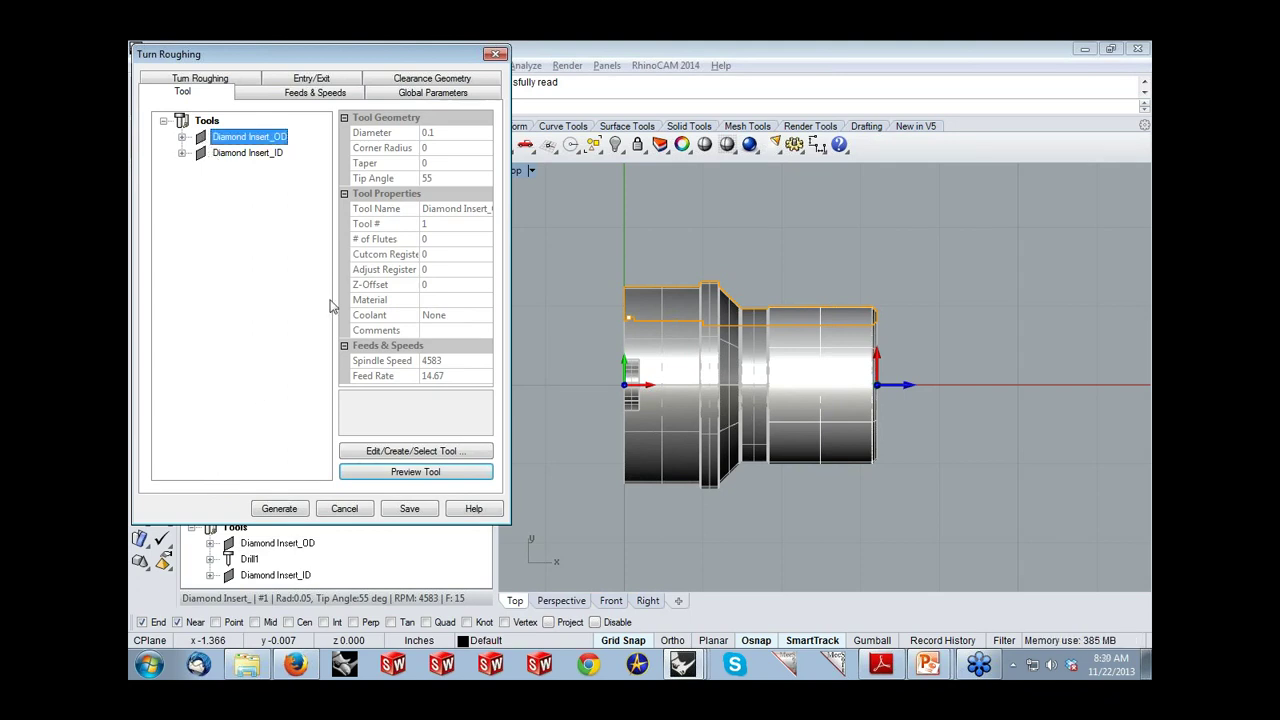
left_click(410, 453)
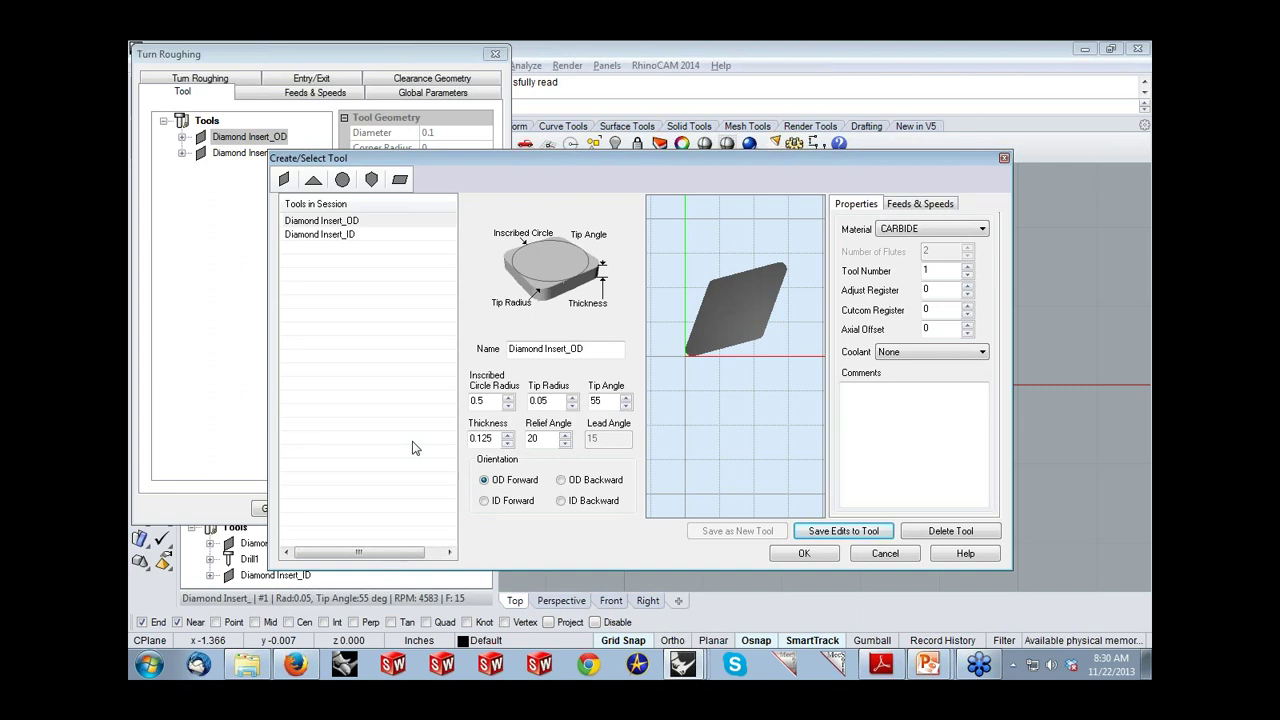
left_click(485, 481)
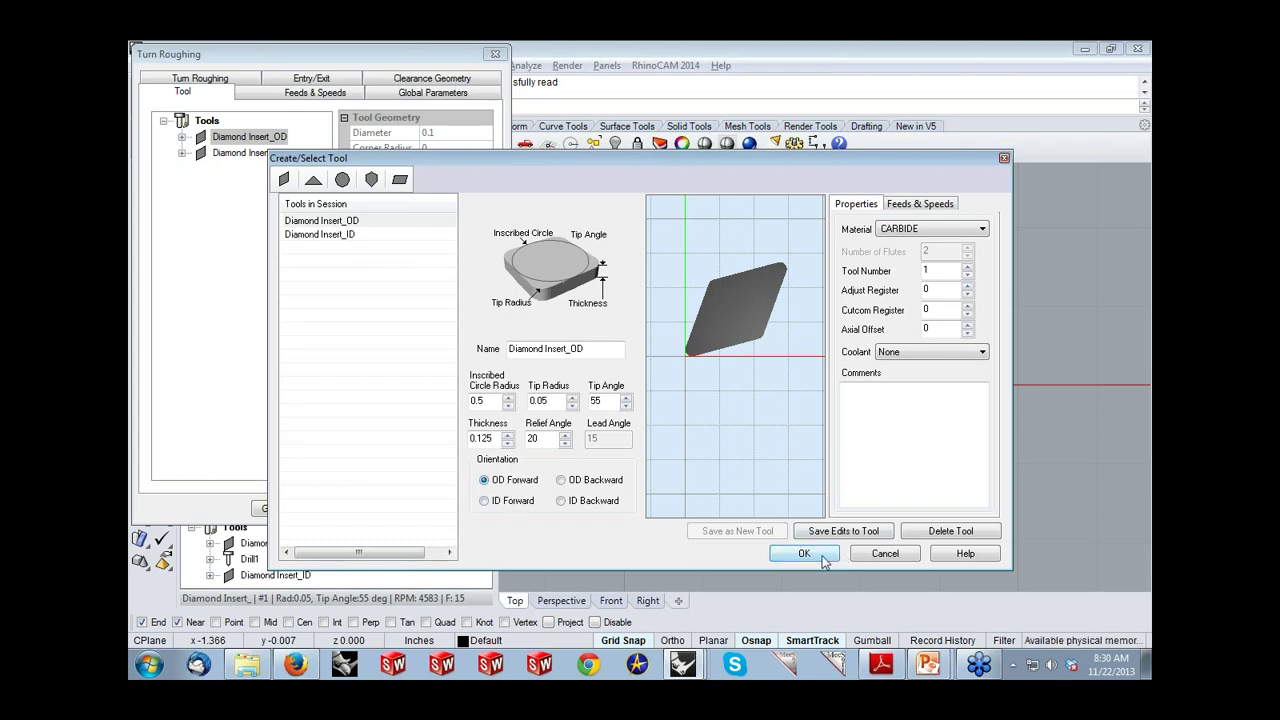
left_click(862, 555)
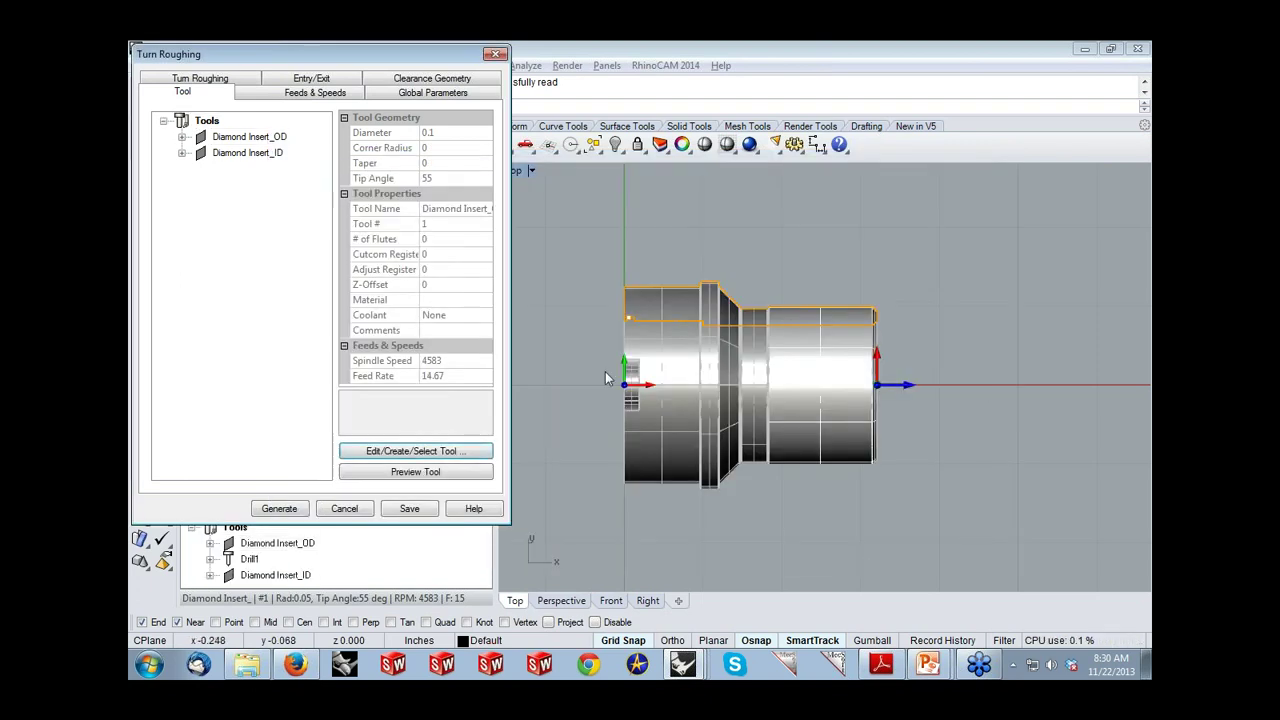
Step: Select Diamond Insert_OD as the roughing tool and check the approach types, keeping Outer Diameter
left_click(206, 143)
left_click(210, 138)
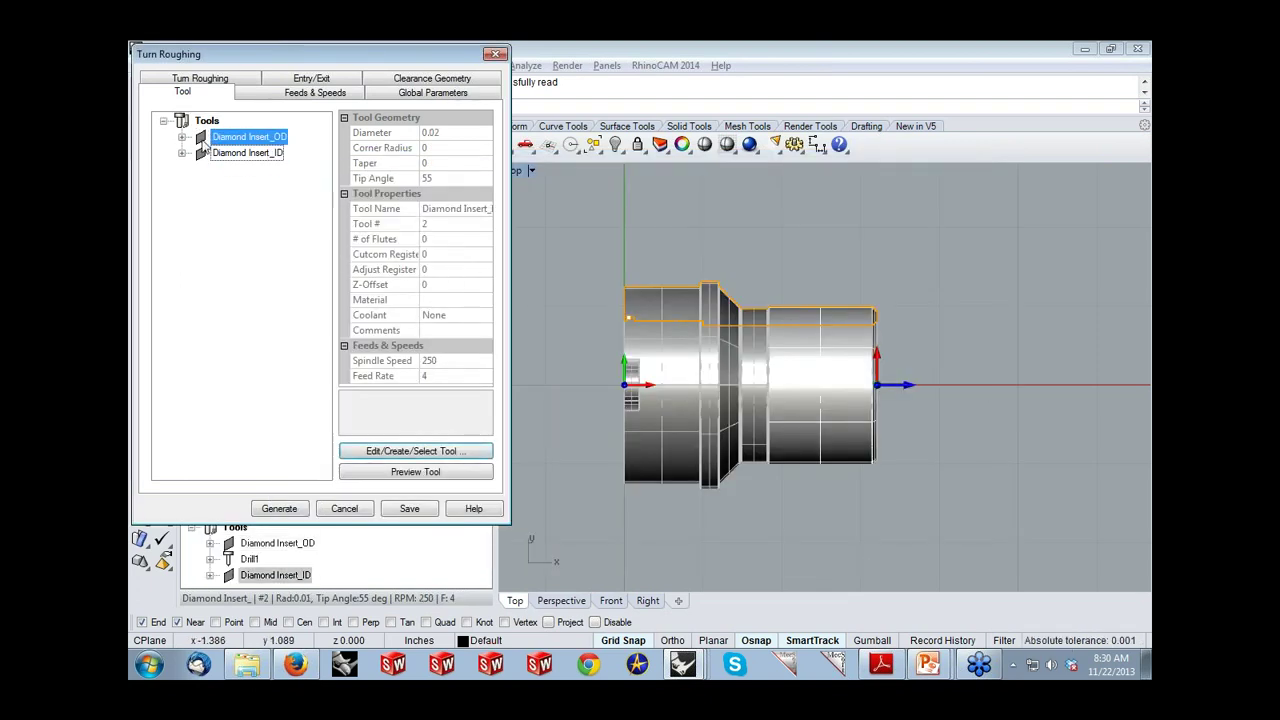
left_click(406, 93)
left_click(318, 132)
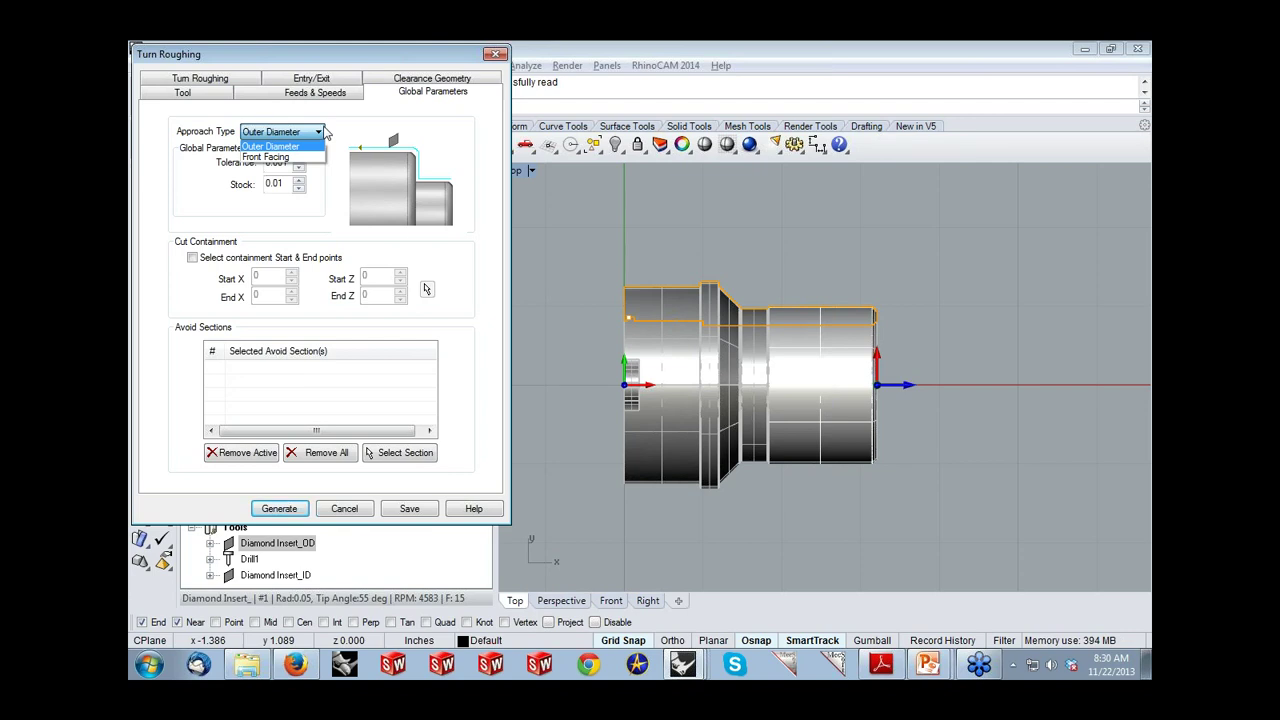
left_click(331, 133)
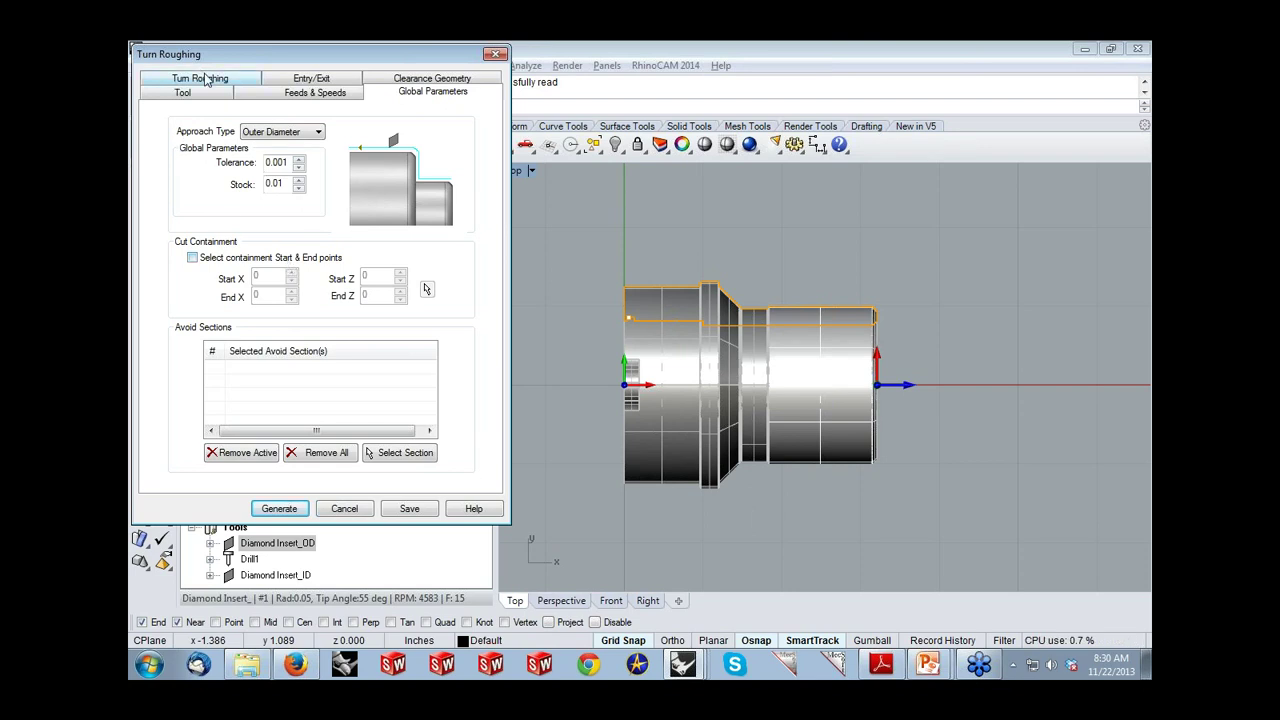
Step: Review the roughing operation's entry/exit and clearance settings, and generate its toolpath
left_click(288, 79)
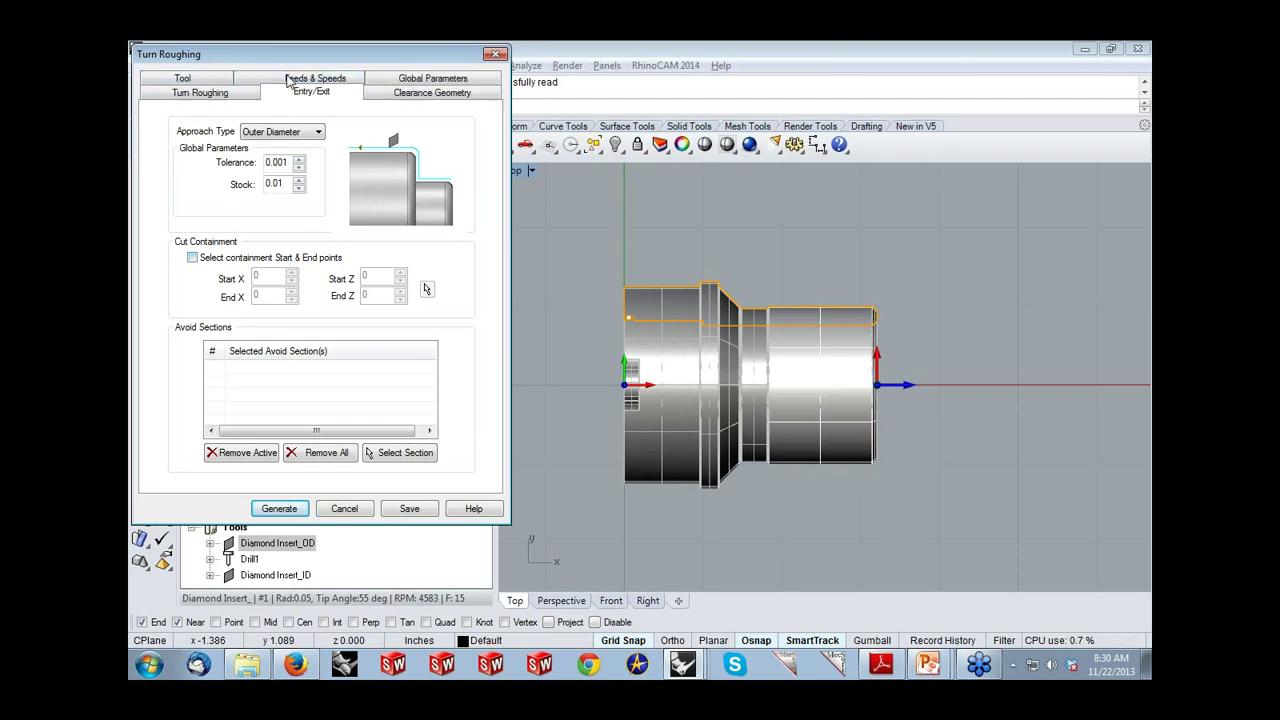
left_click(376, 93)
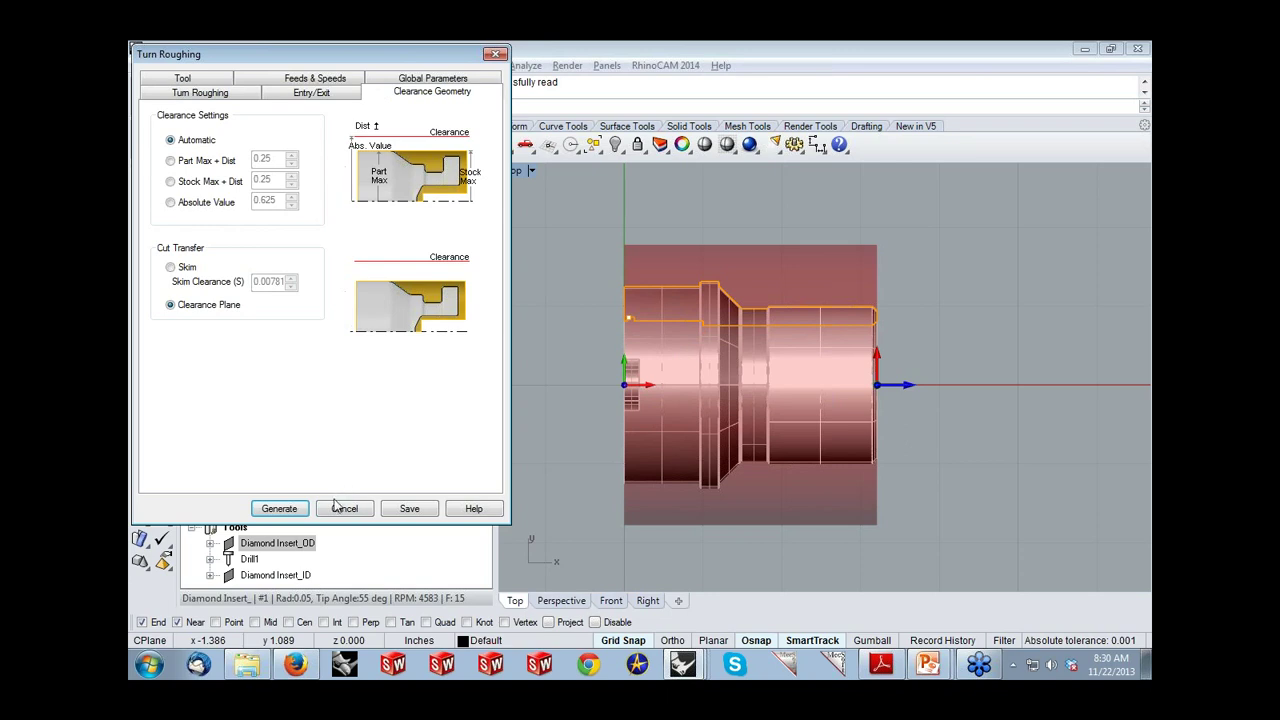
left_click(302, 509)
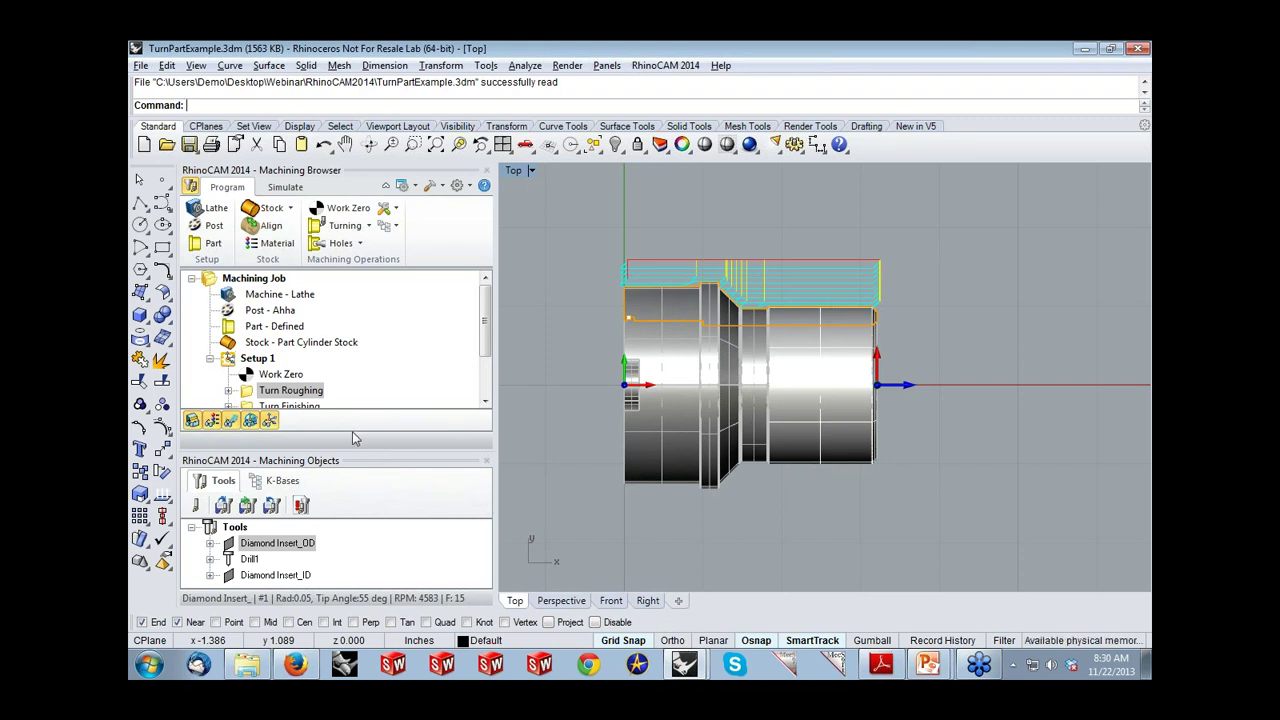
Step: Simulate the outer-diameter Turn Roughing and Turn Finishing operations in the Perspective viewport
left_click(557, 602)
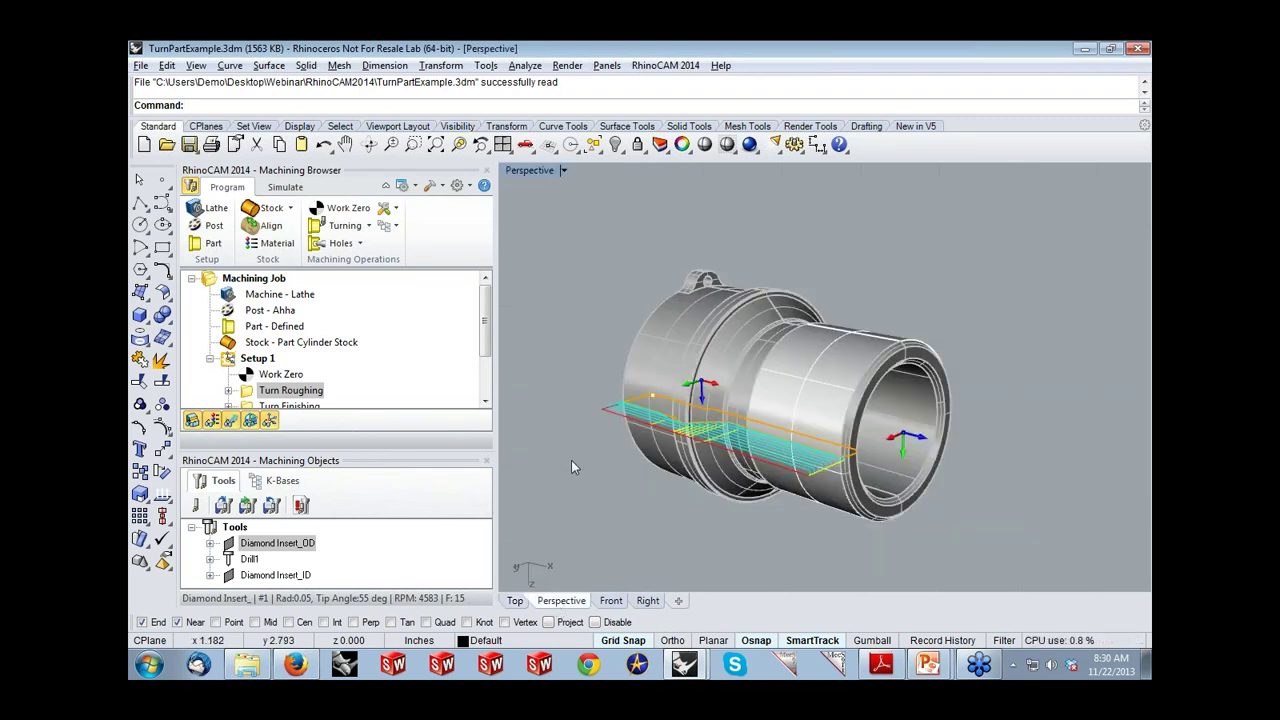
left_click(276, 190)
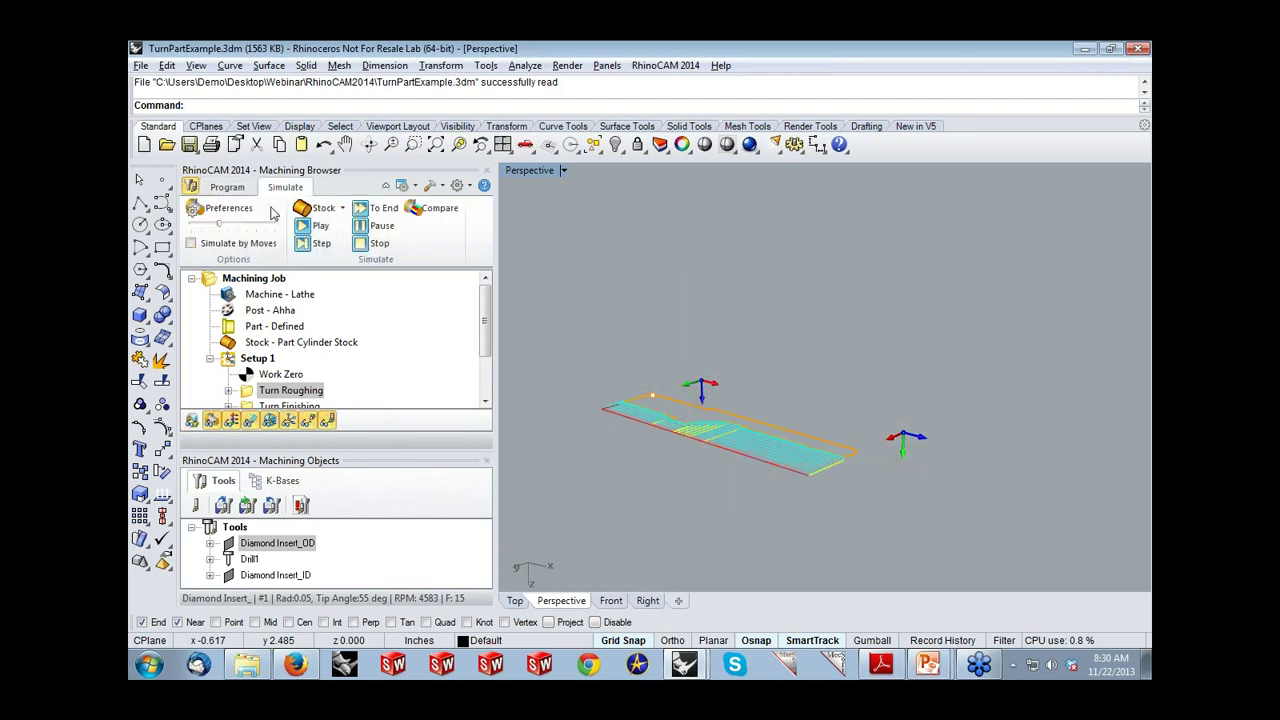
left_click(302, 228)
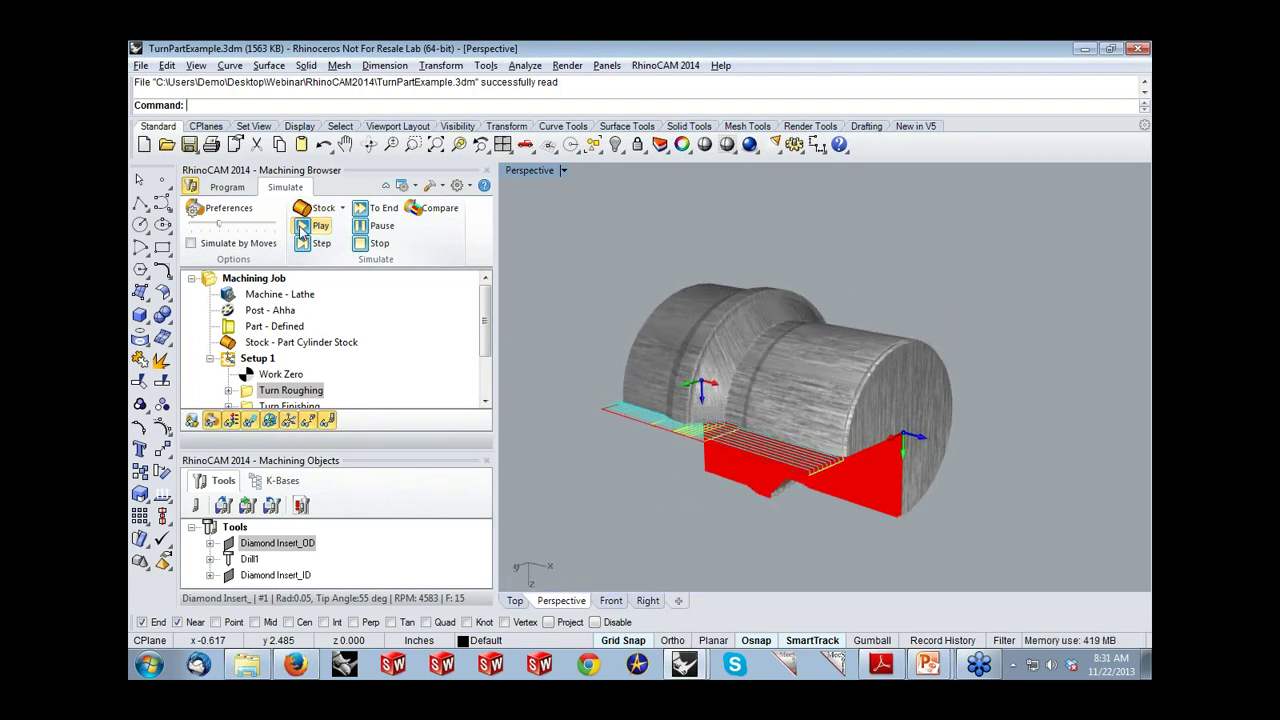
left_click(303, 405)
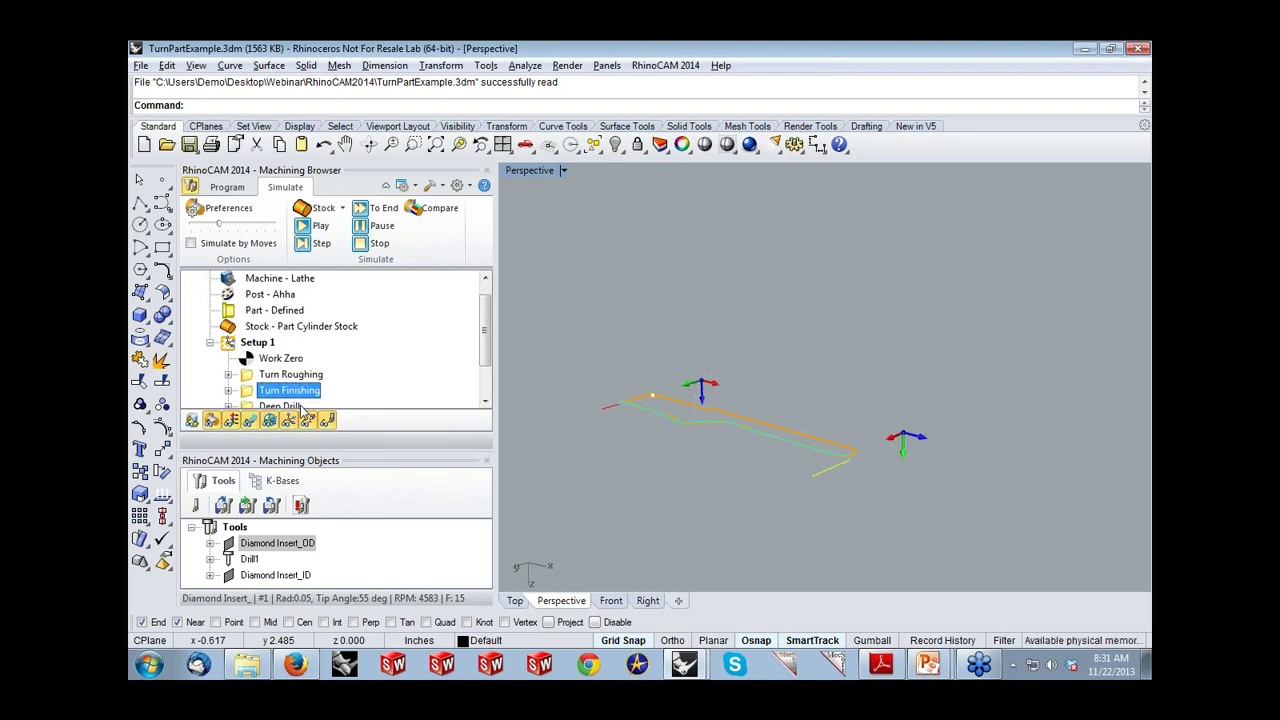
left_click(303, 226)
Step: Simulate the Deep Drill operation on the turned stock
left_click_drag(486, 335, 486, 375)
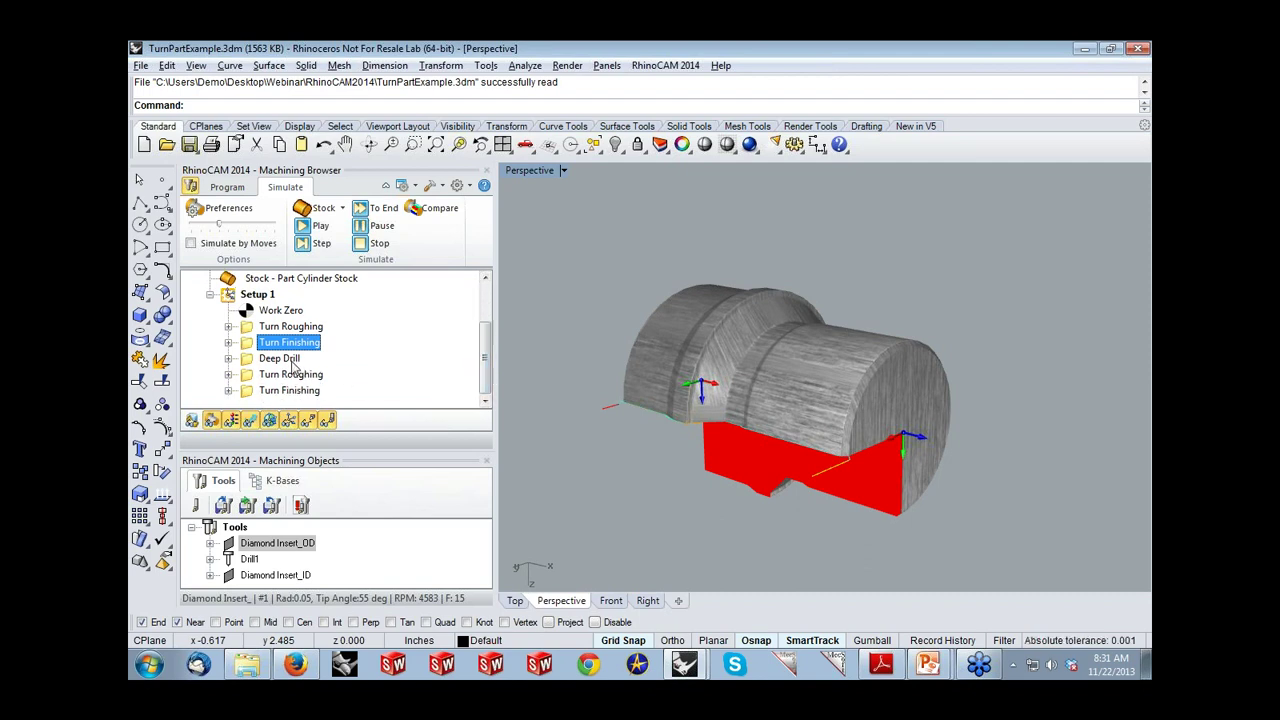
left_click(291, 362)
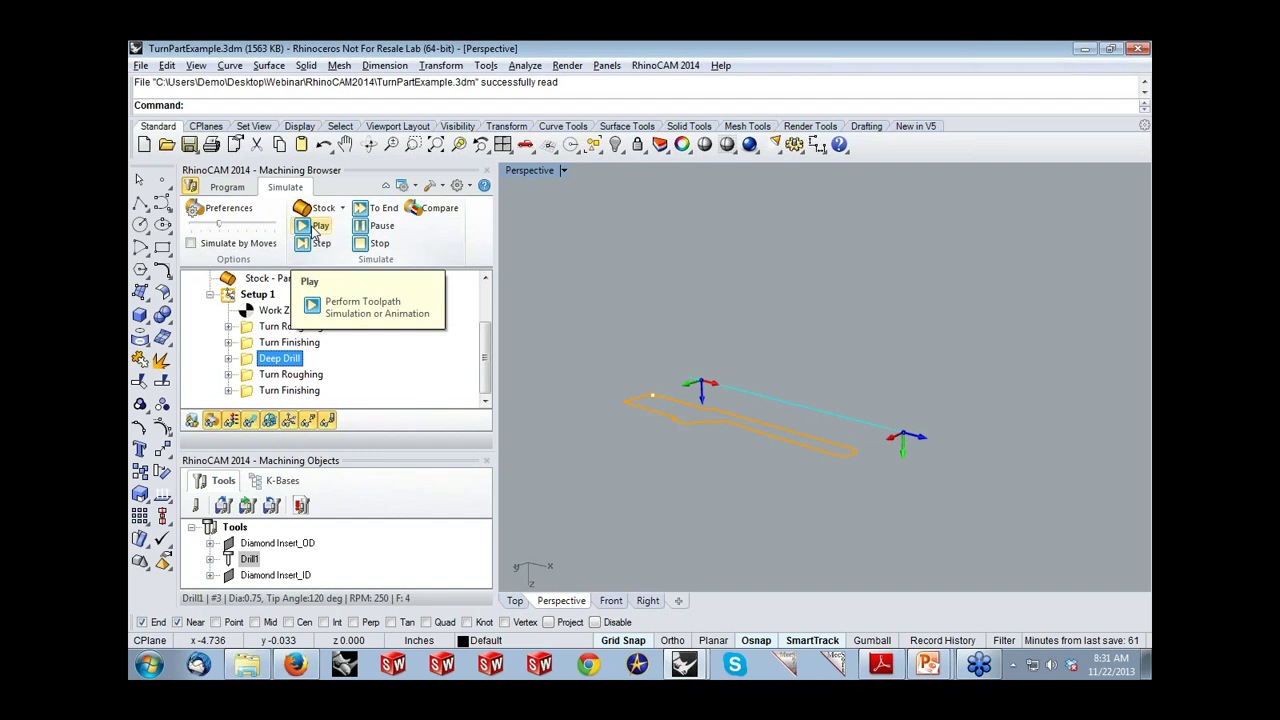
left_click(312, 228)
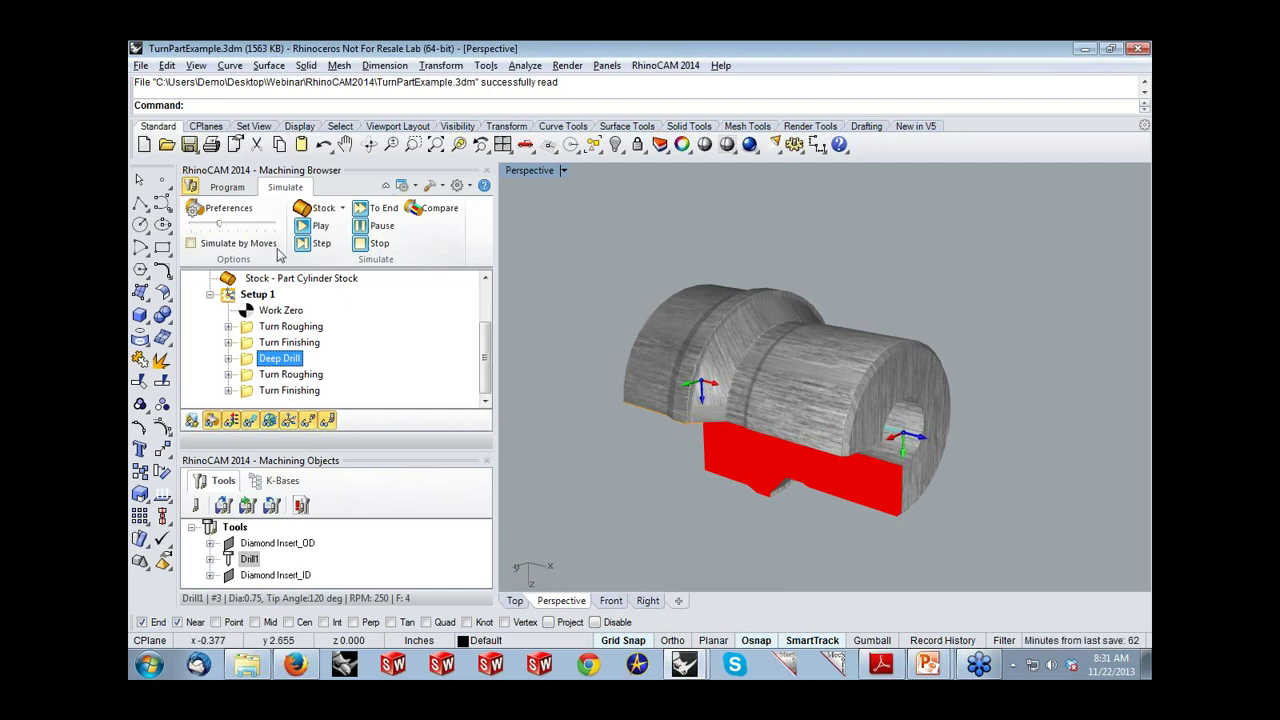
Step: Display the inner-diameter Turn Roughing toolpath on the part and simulate it, viewing the cut from the open end of the bore
left_click(228, 189)
left_click(280, 375)
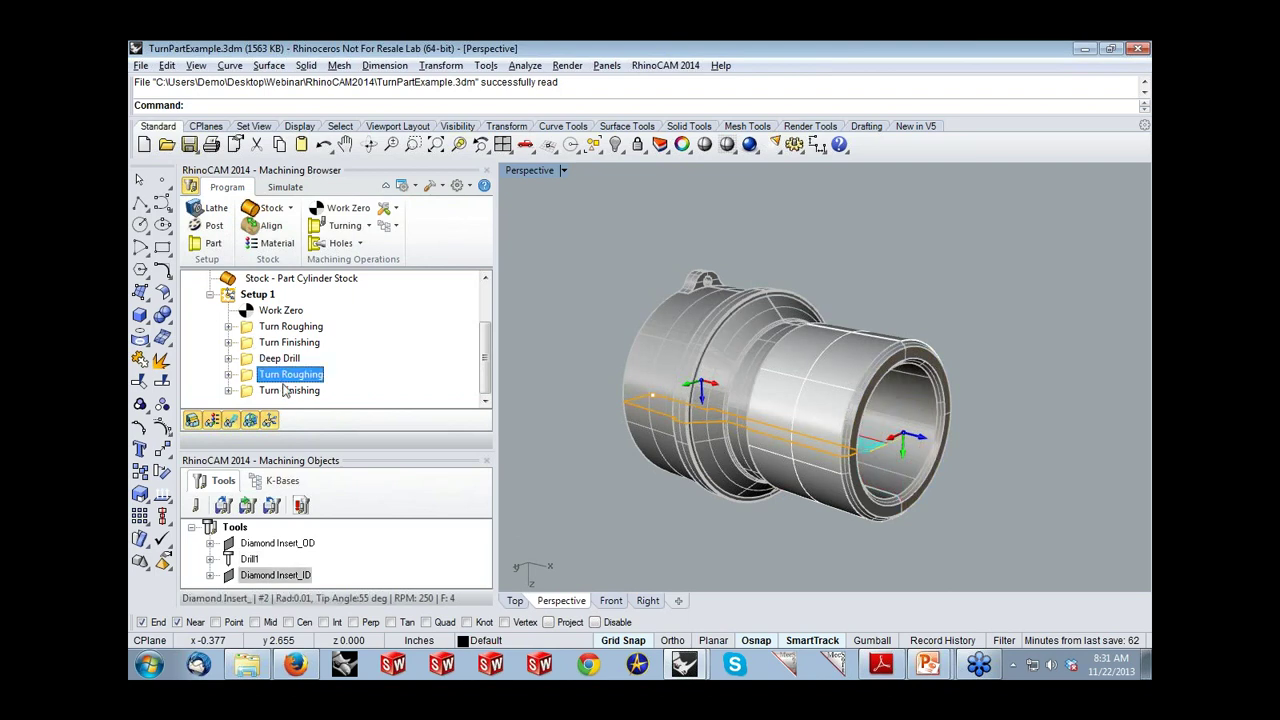
left_click(288, 188)
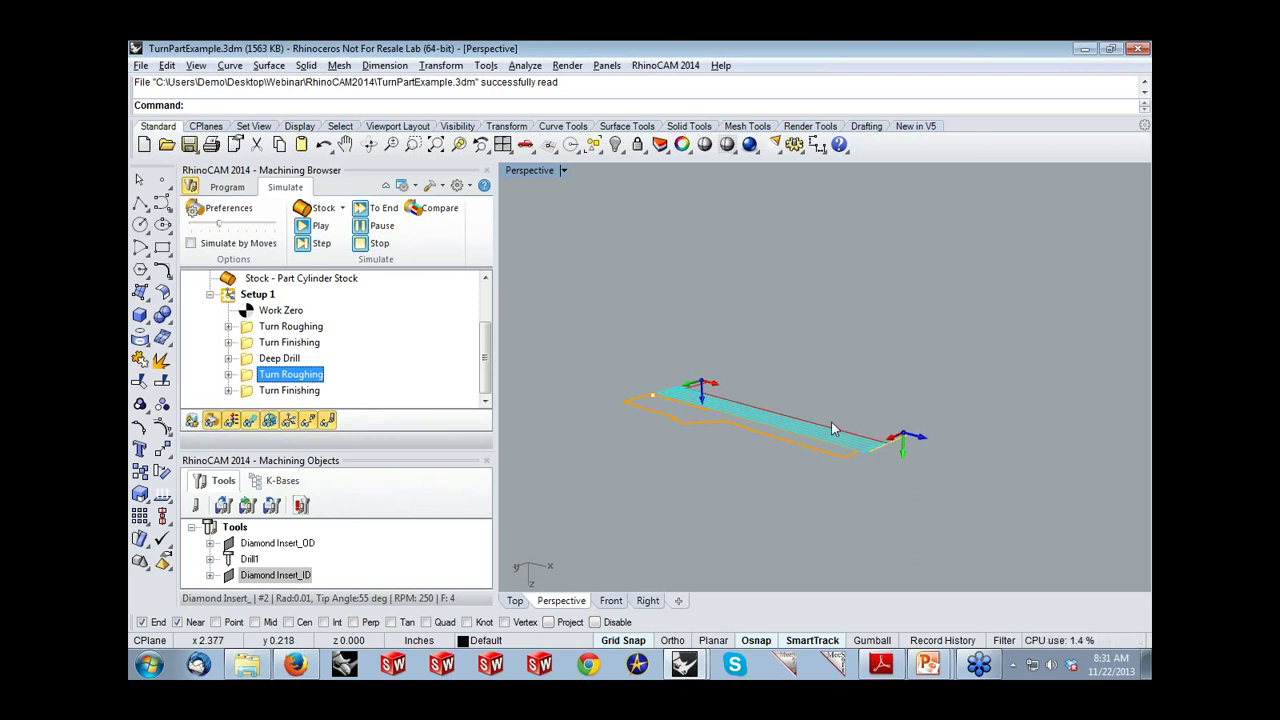
left_click(316, 226)
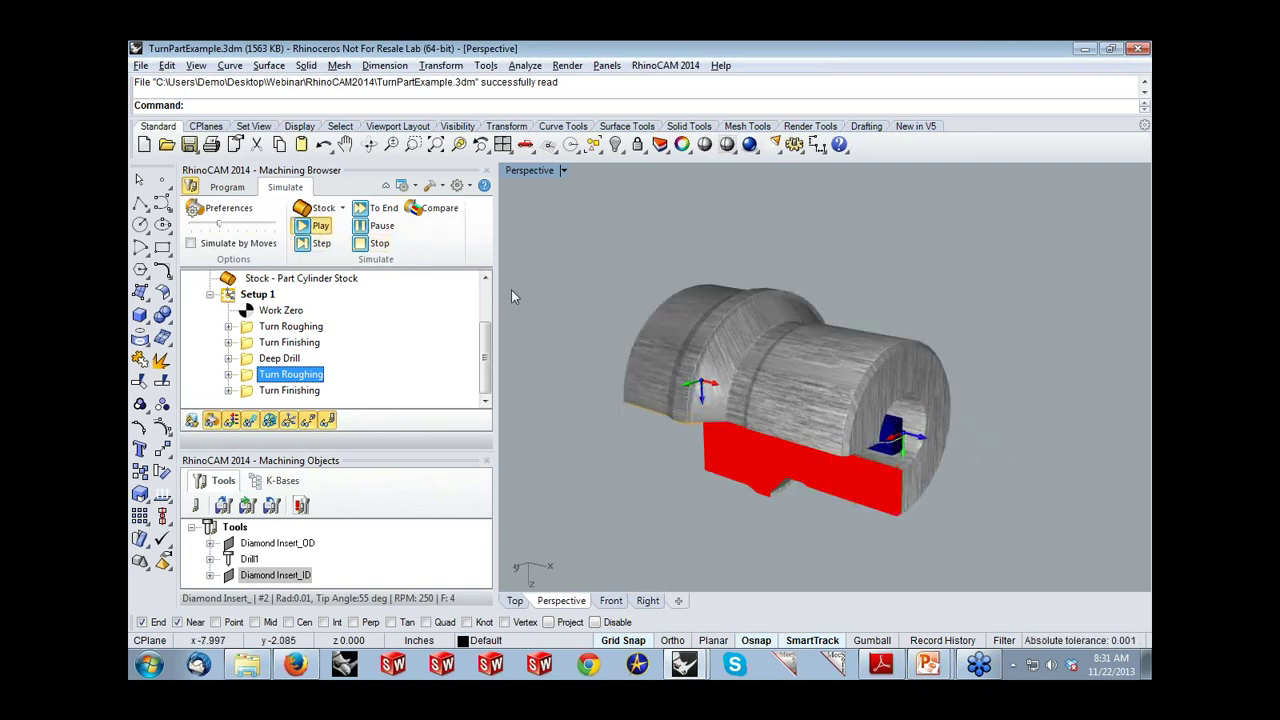
right_click_drag(746, 496, 697, 492)
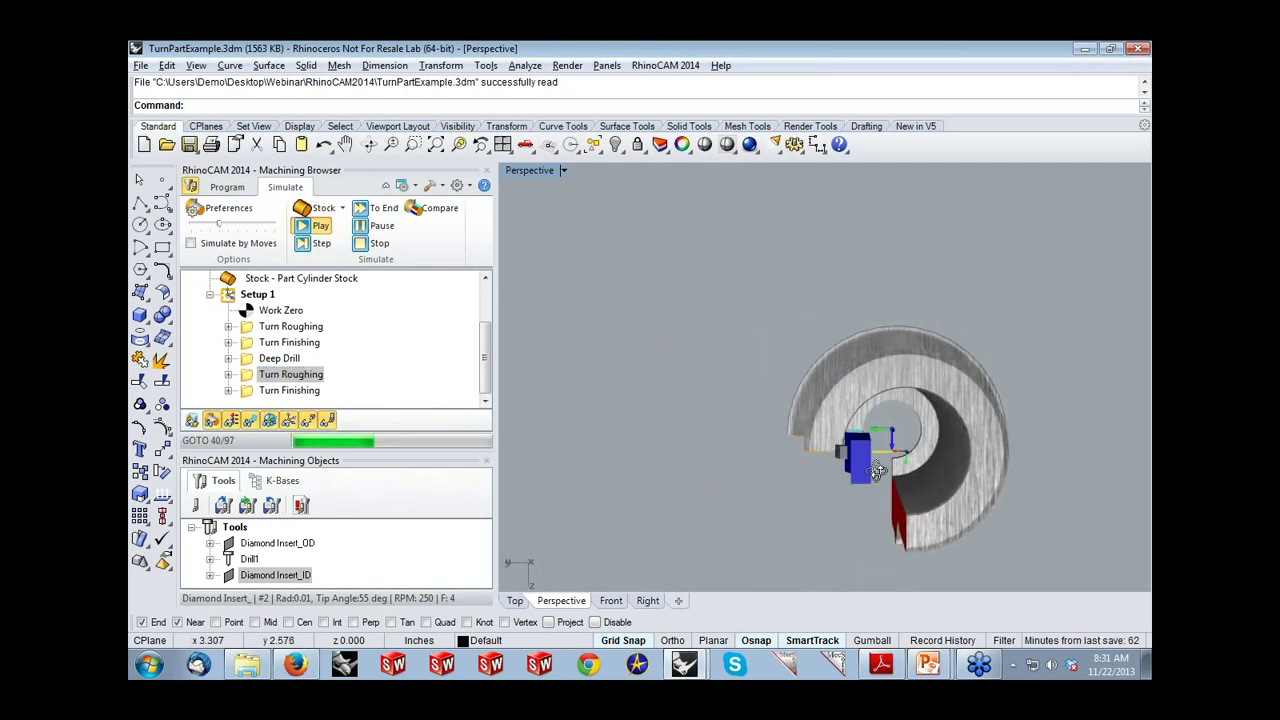
right_click_drag(798, 455, 318, 415)
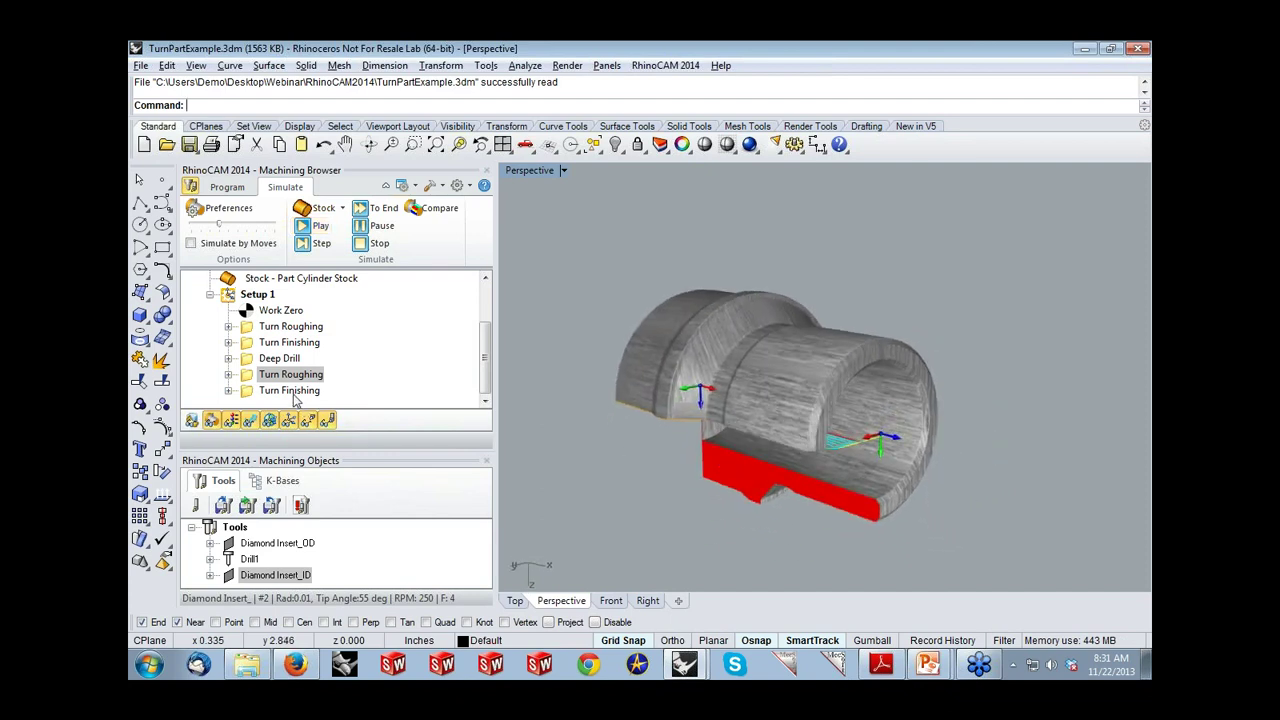
Step: Simulate the inner-diameter Turn Finishing operation and return to the machining program
left_click(290, 391)
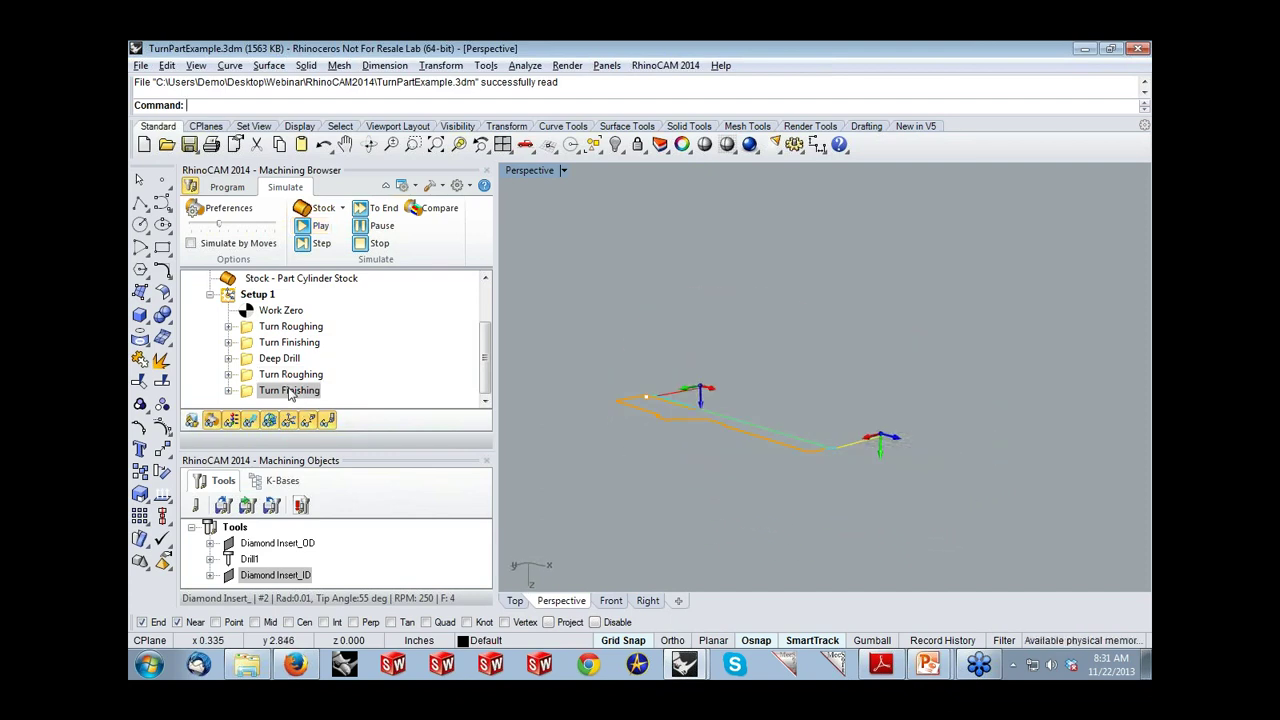
left_click(306, 227)
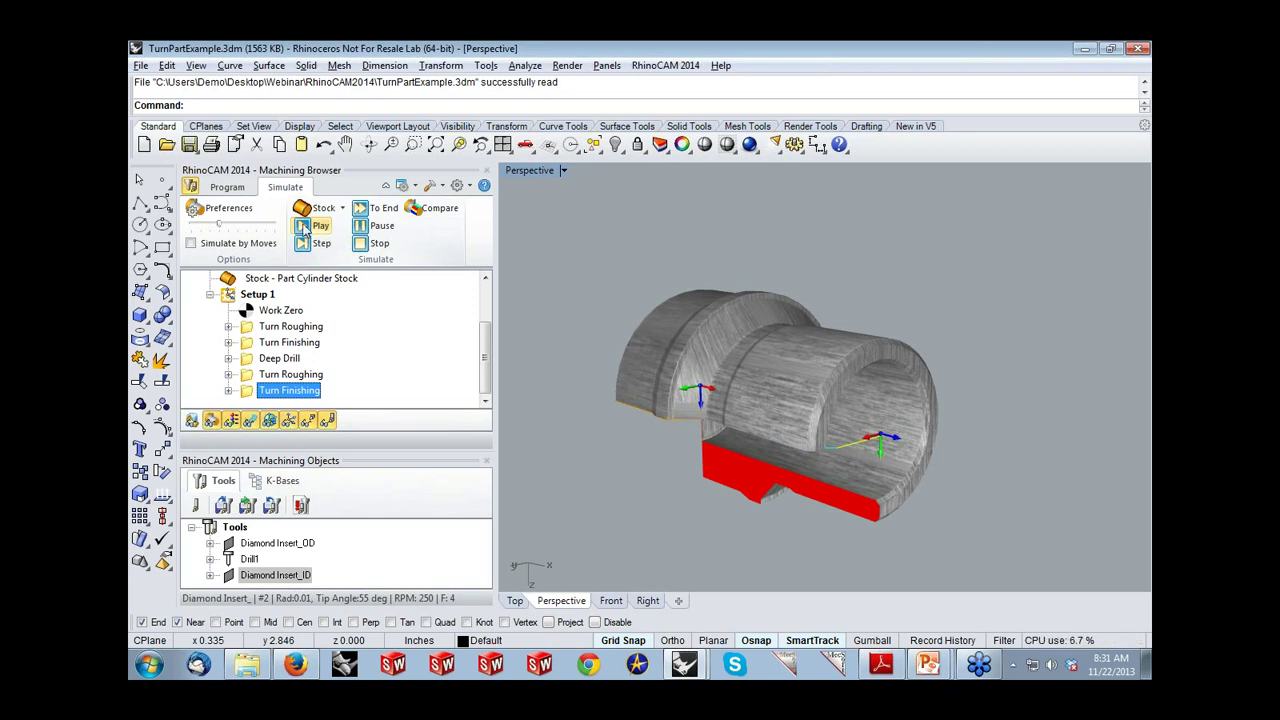
left_click(227, 187)
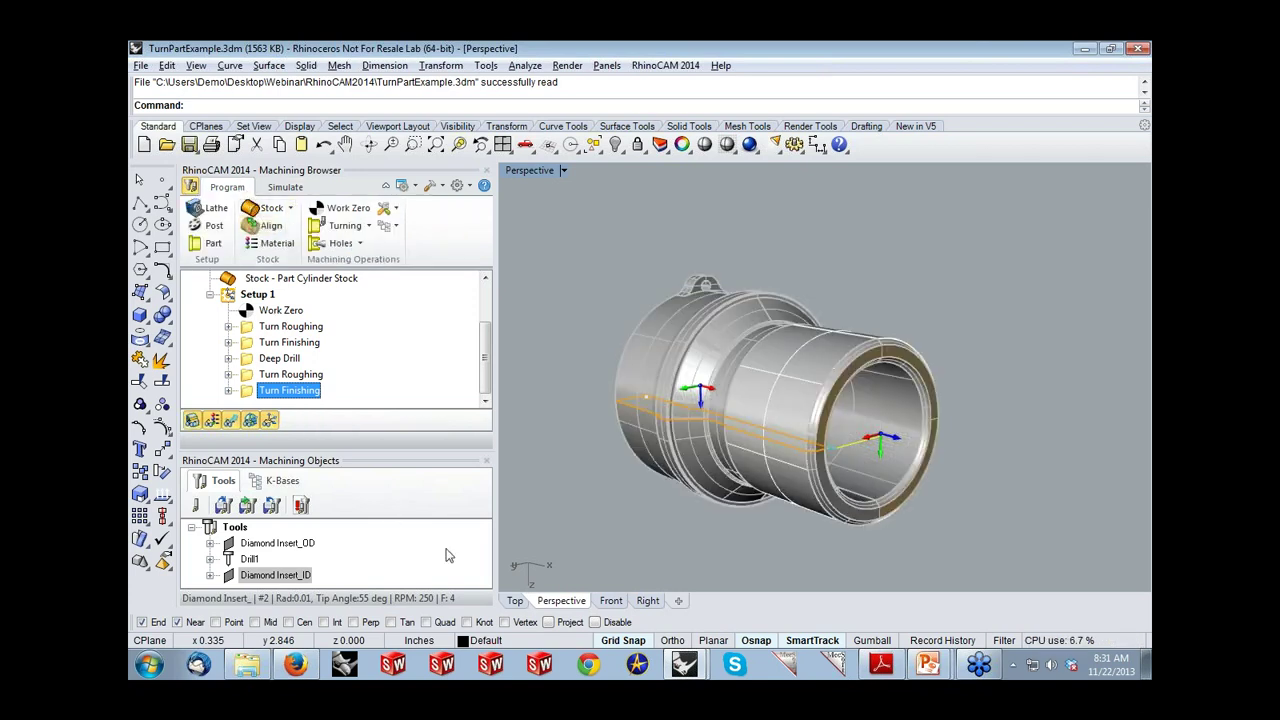
Step: Show the model in the Top viewport and review the machining operations information for Setup 1
left_click(515, 600)
left_click(256, 294)
right_click(258, 300)
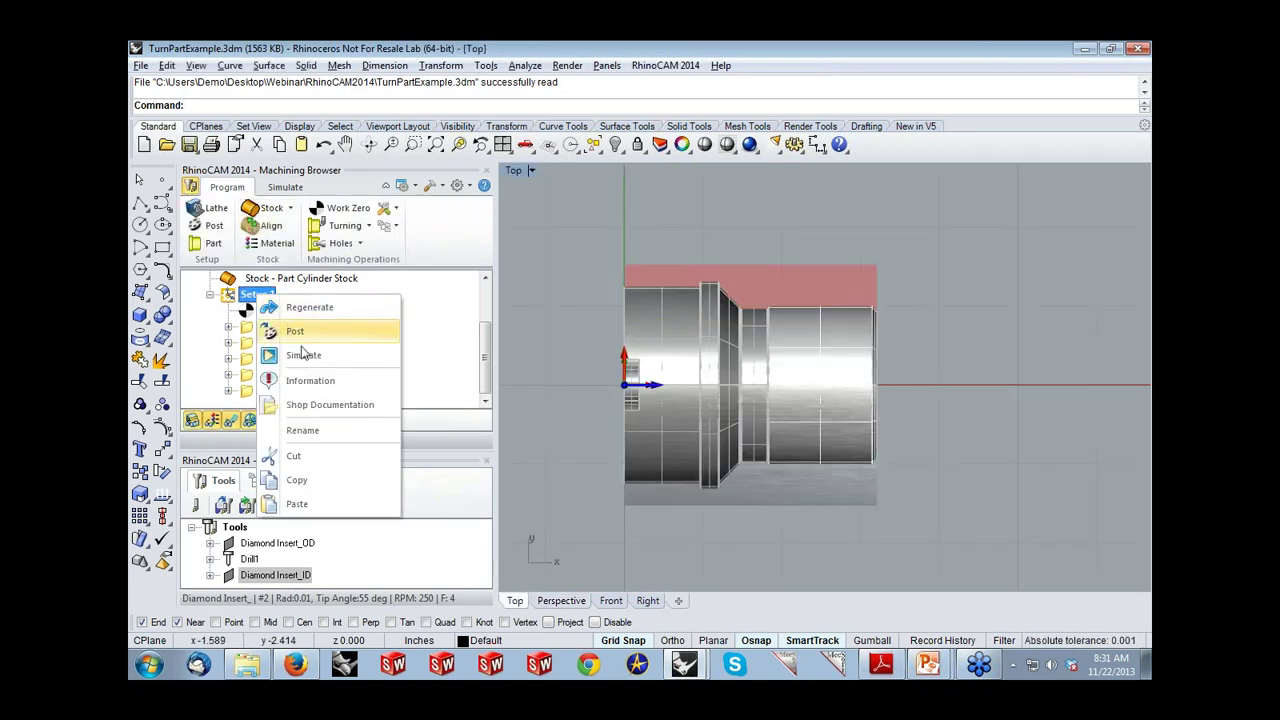
left_click(312, 381)
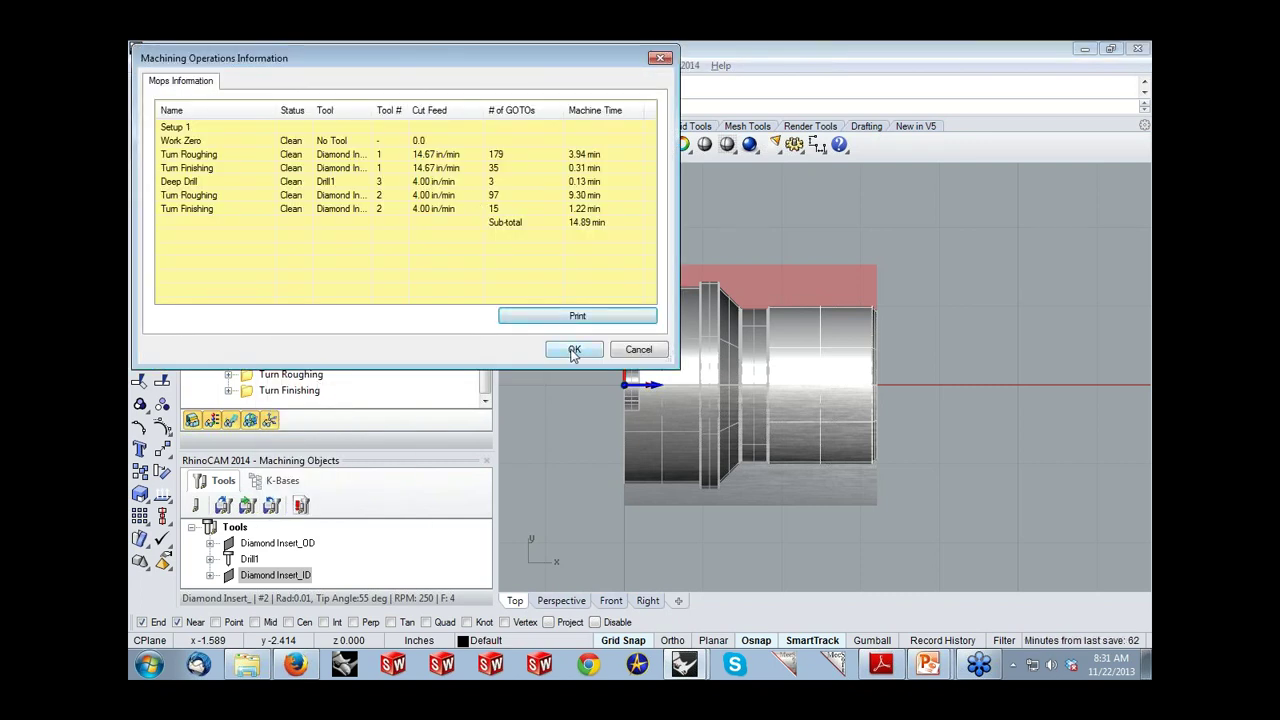
left_click(574, 351)
Step: Post-process Setup 1 with the Fanuc post and save the output as TurnPartExample_Setup 1.nc on the Desktop
right_click(265, 298)
left_click(305, 333)
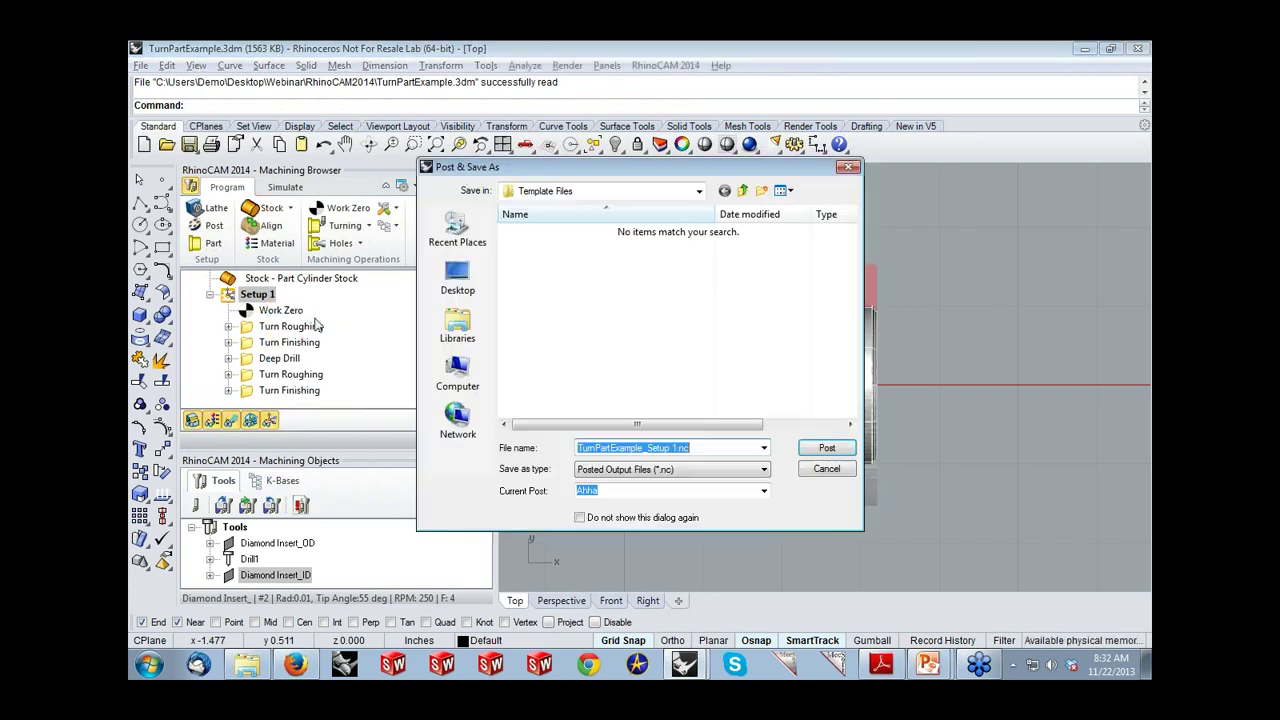
left_click(457, 278)
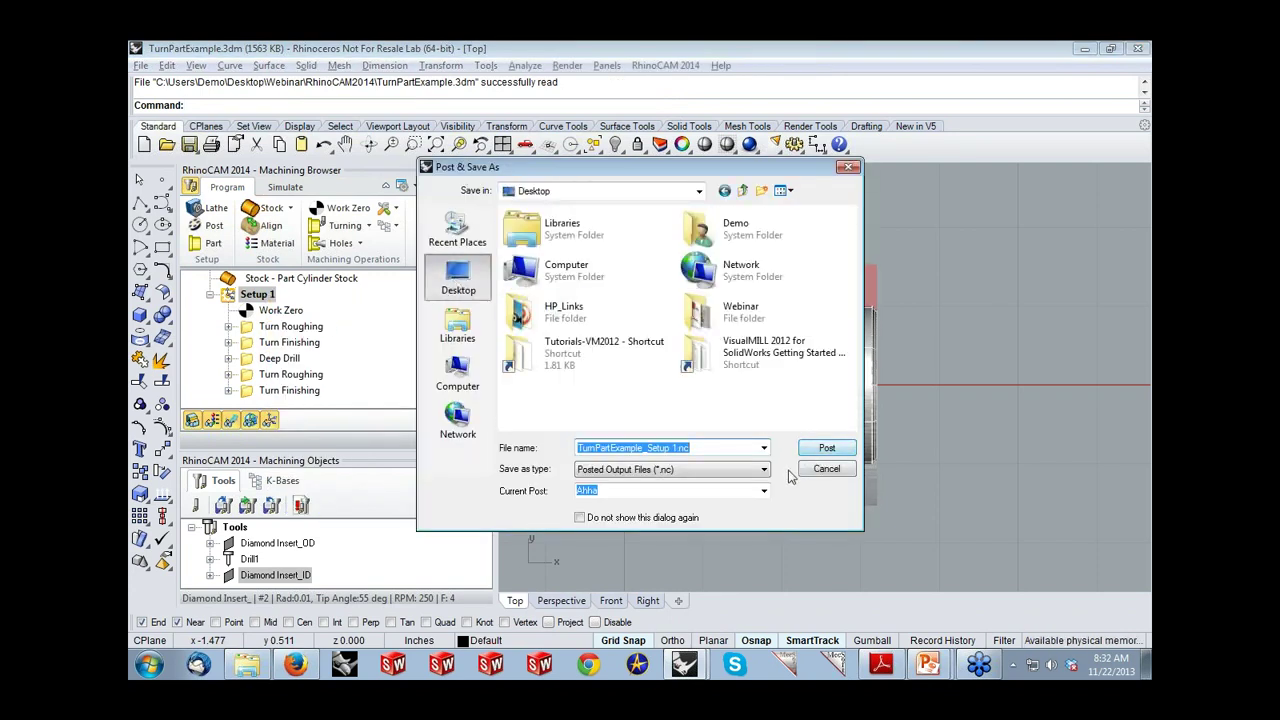
left_click(762, 491)
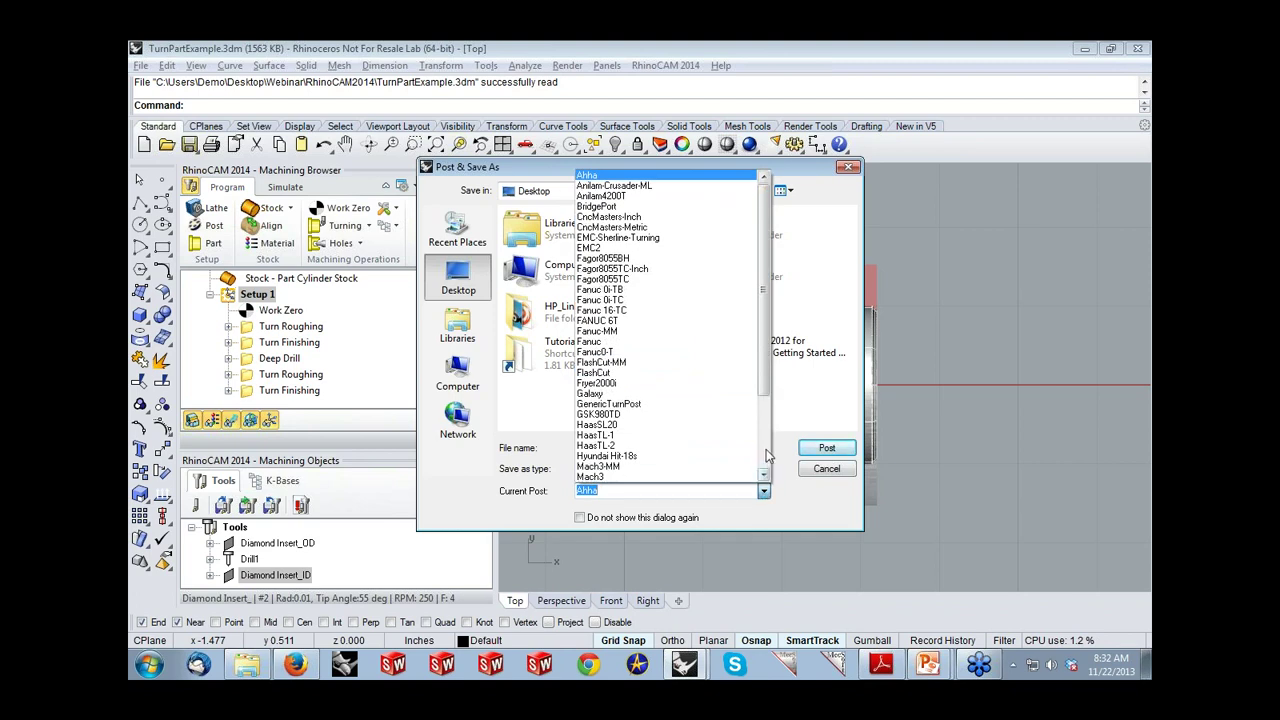
left_click_drag(763, 388, 756, 436)
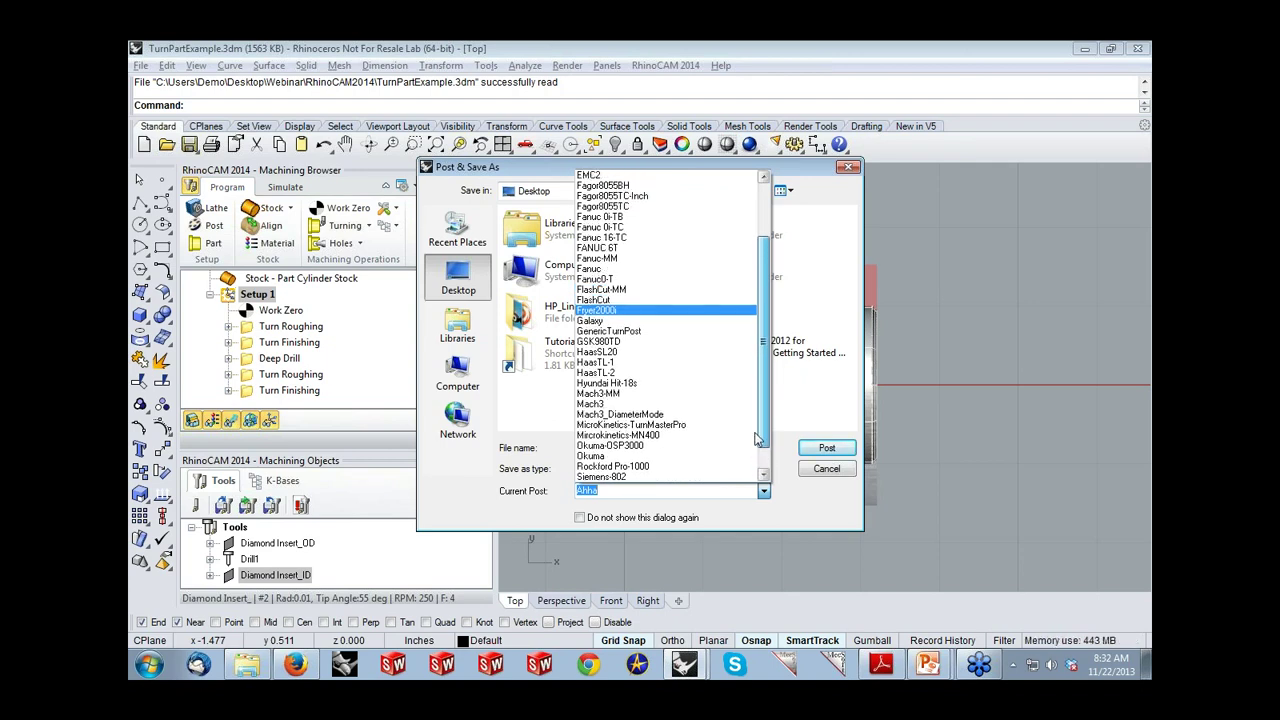
left_click(600, 268)
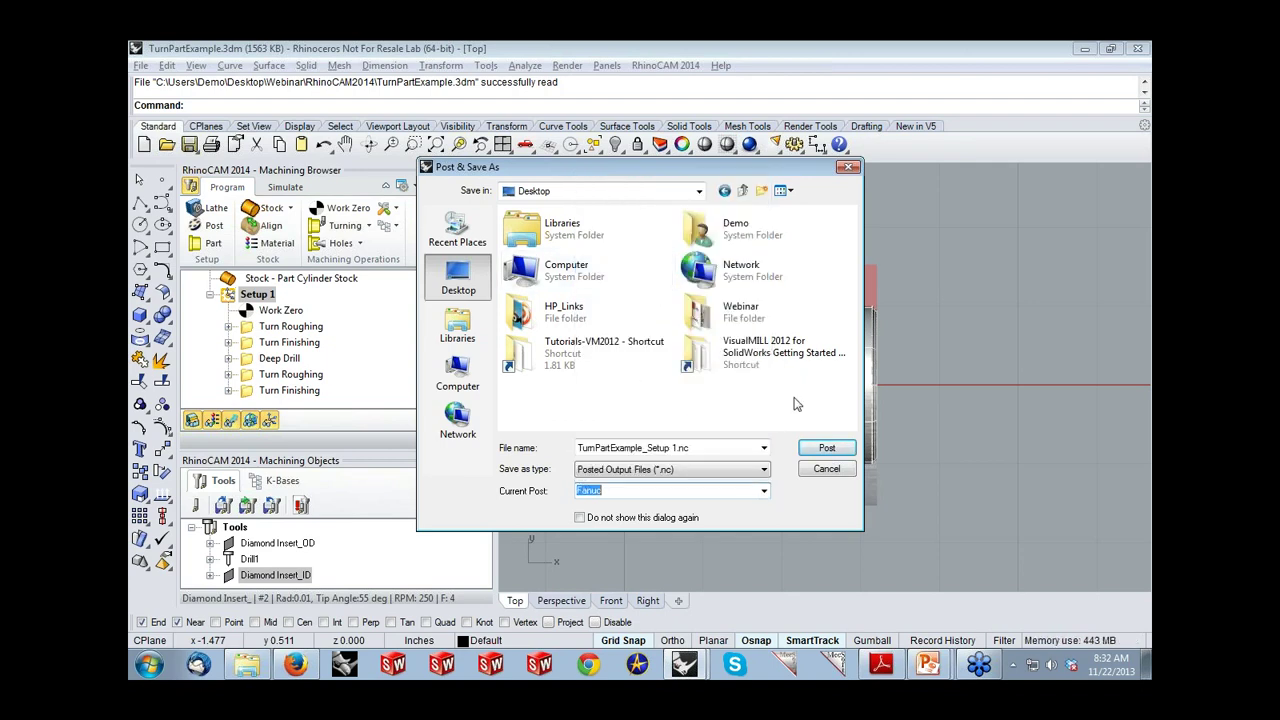
left_click(821, 447)
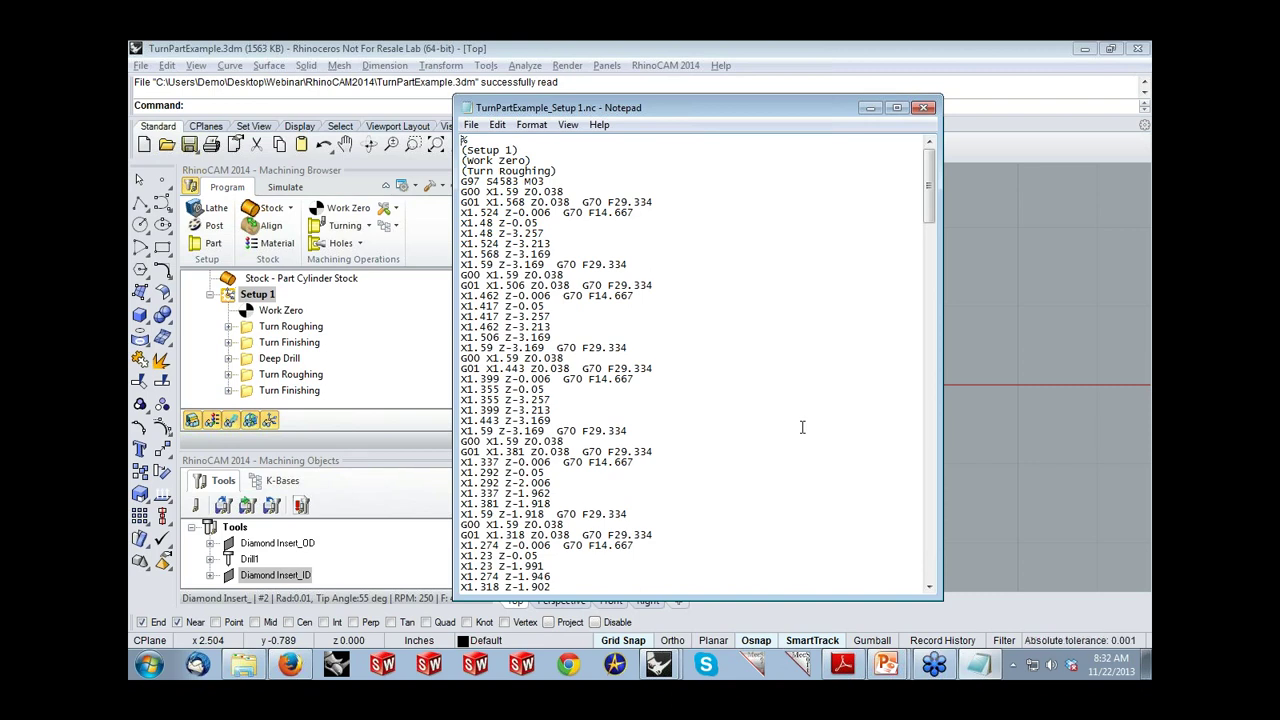
Step: Close the posted G-code file and check the knowledge base options for loading and saving machining operations
left_click(923, 107)
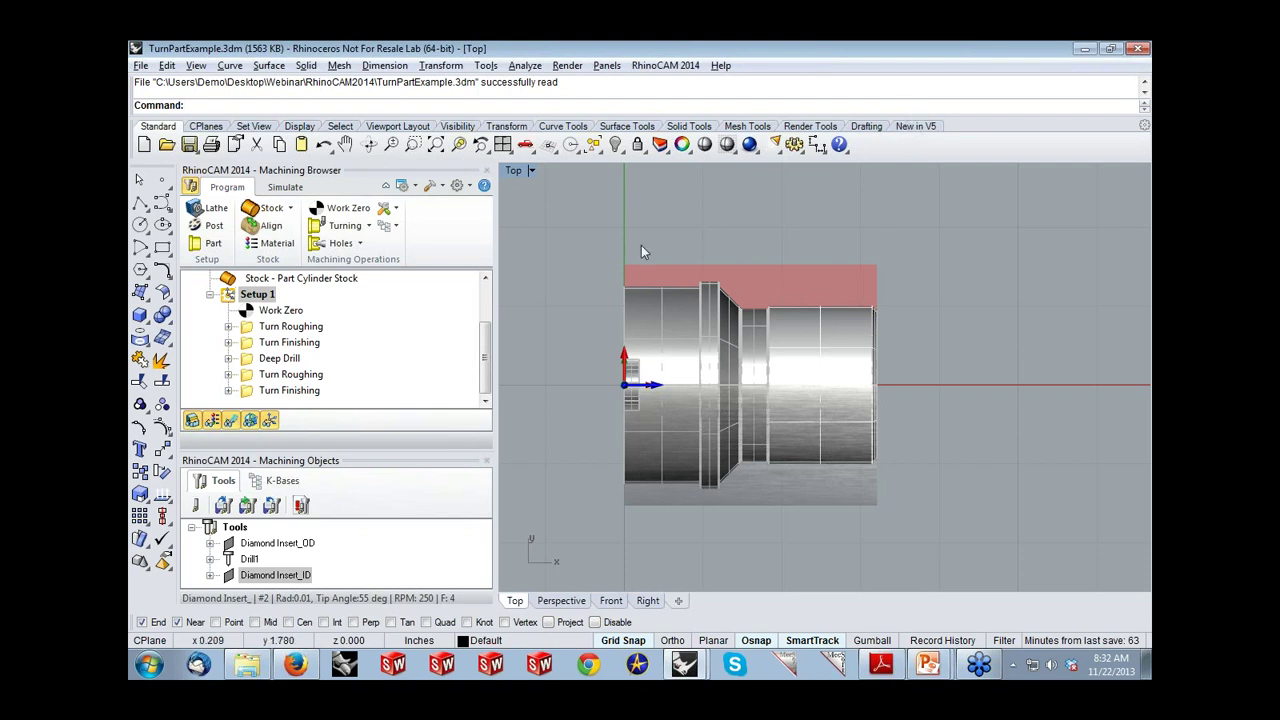
left_click(395, 227)
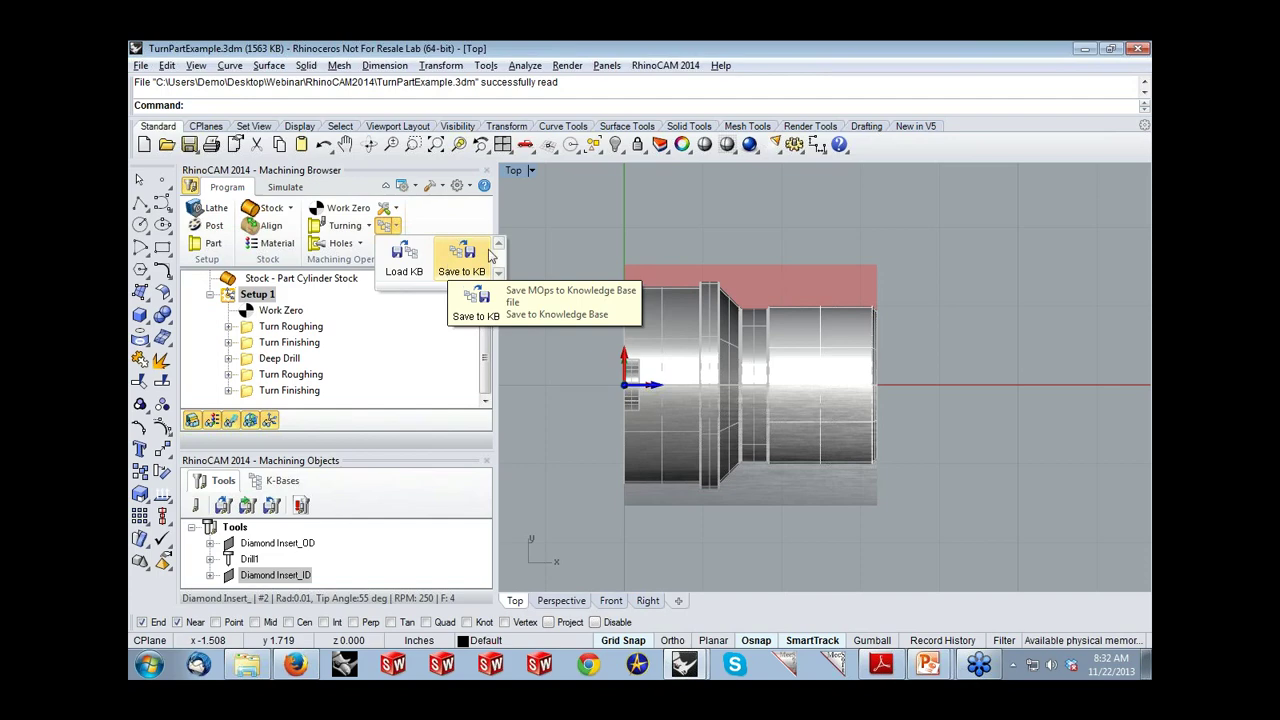
left_click(590, 248)
Step: Open Post_RhinoCAM-Turn.3dm from the RhinoCAM2014 folder without saving changes to TurnPartExample.3dm
left_click(167, 147)
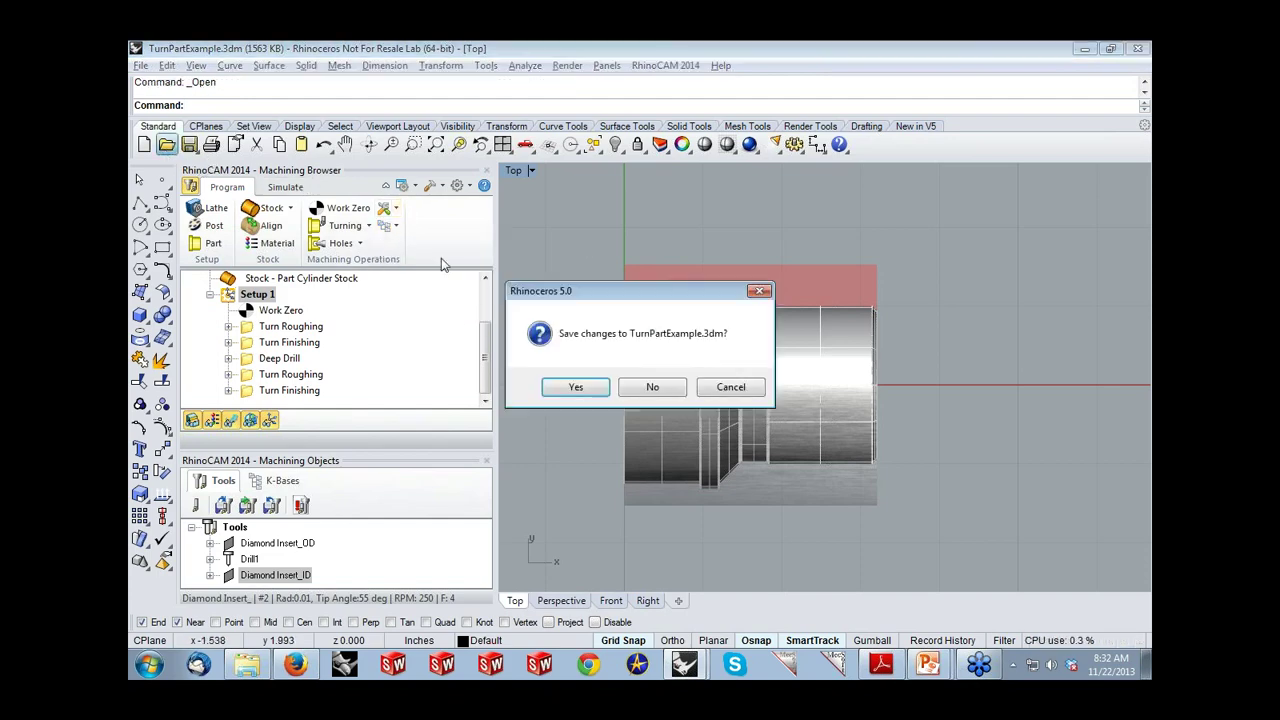
left_click(650, 388)
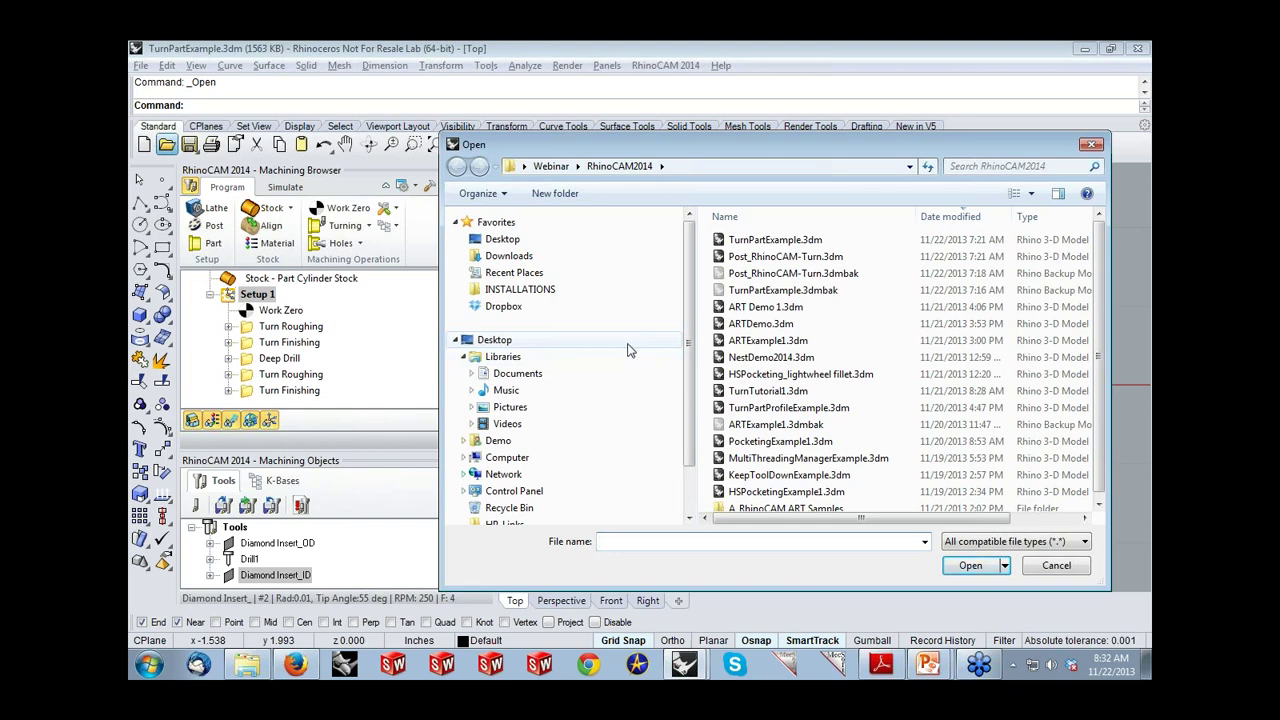
left_click(786, 257)
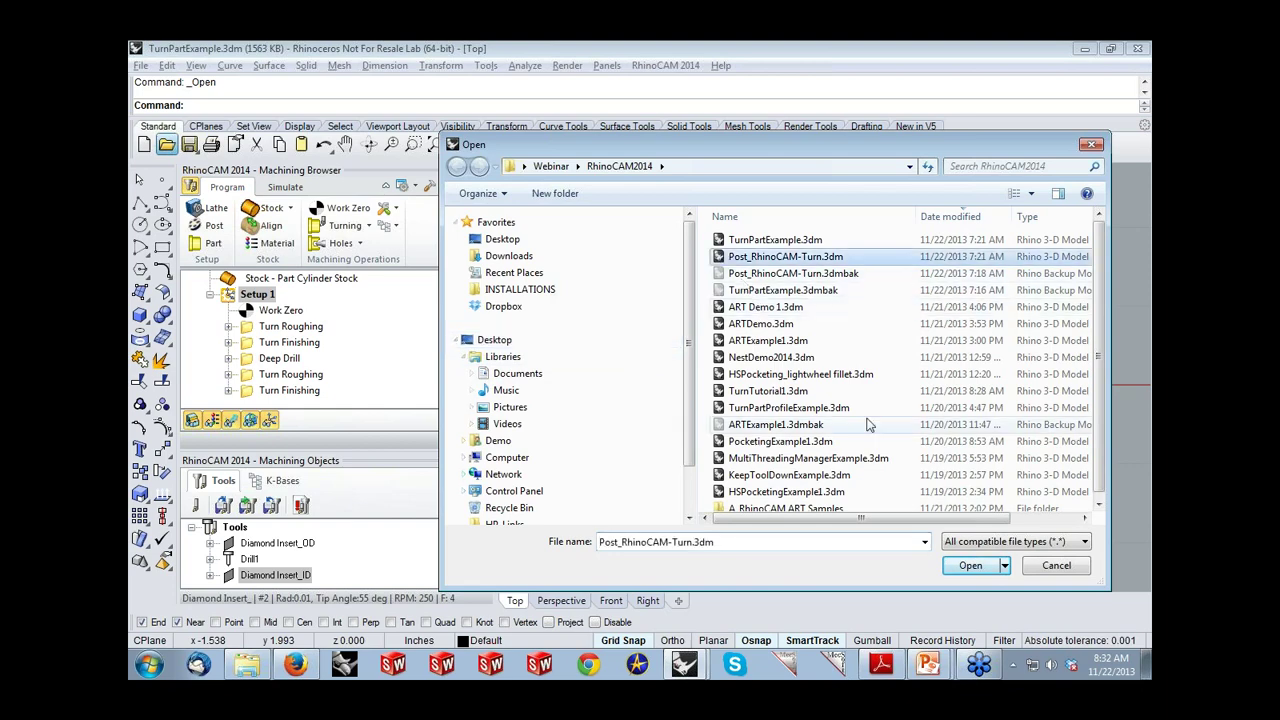
left_click(966, 563)
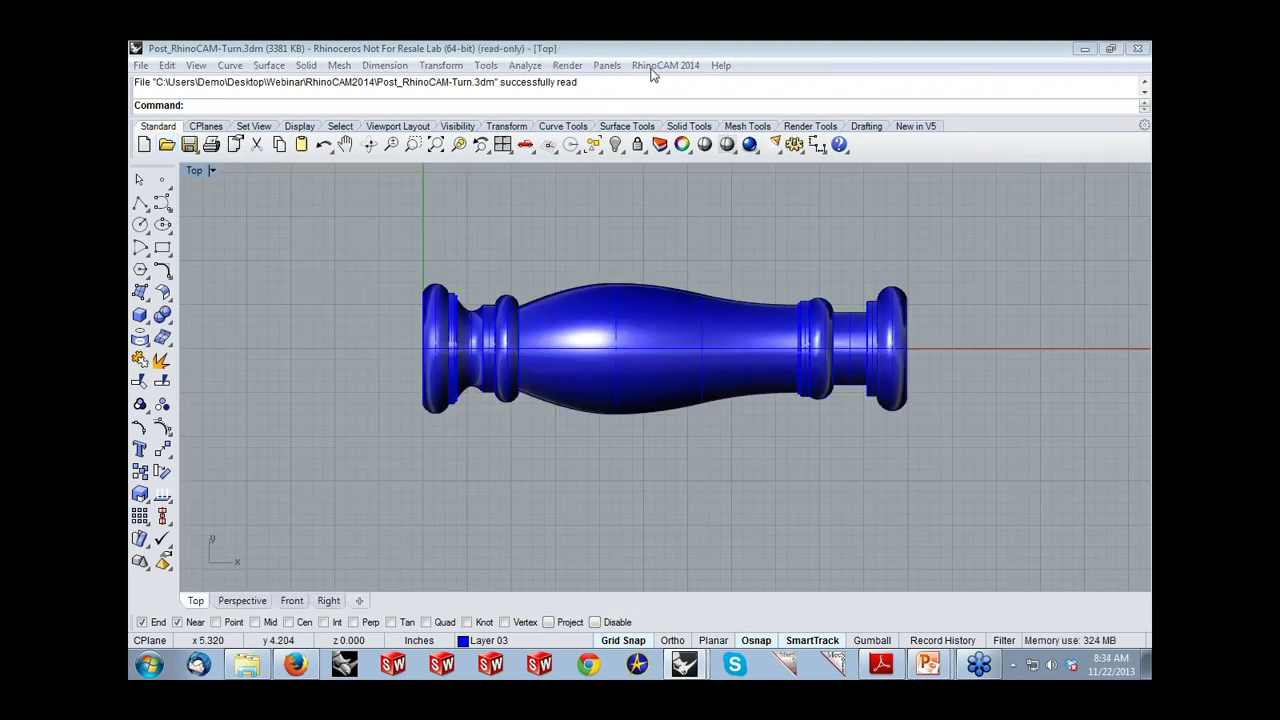
Step: Load the RhinoCAM TURN module and enlarge the Machining Browser to show the whole machining job
left_click(665, 65)
left_click(648, 118)
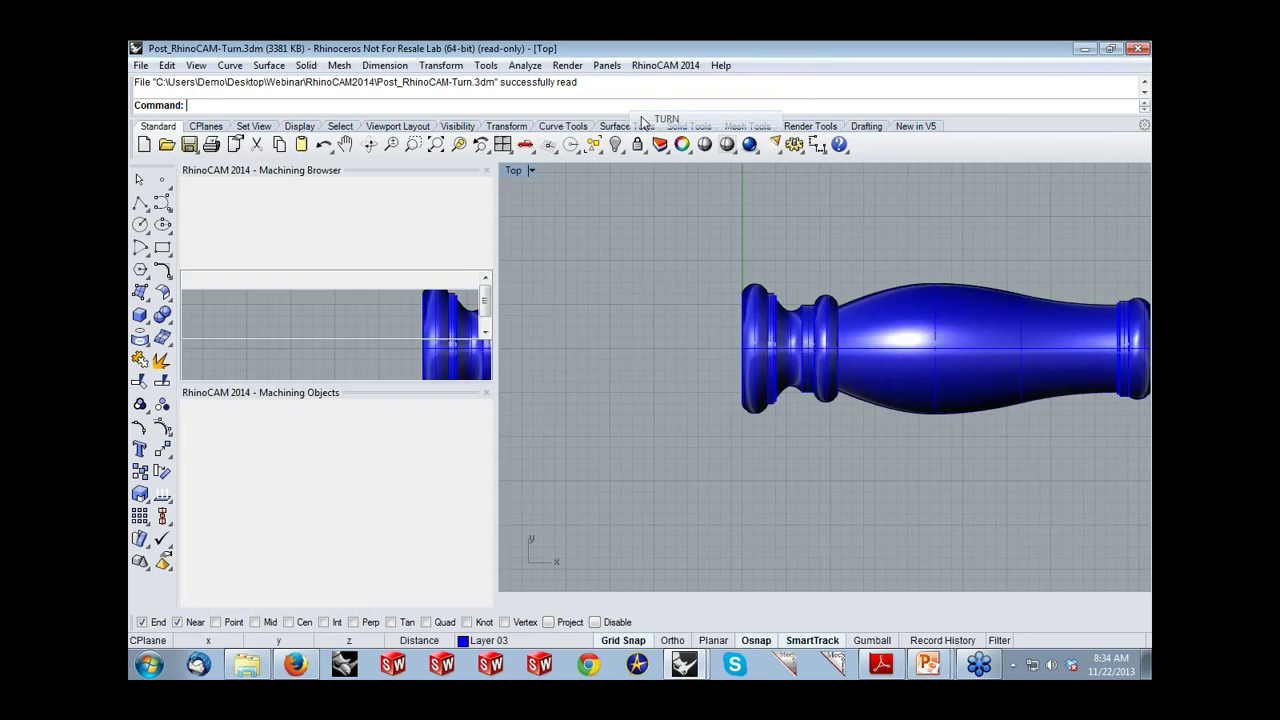
left_click_drag(434, 381, 432, 440)
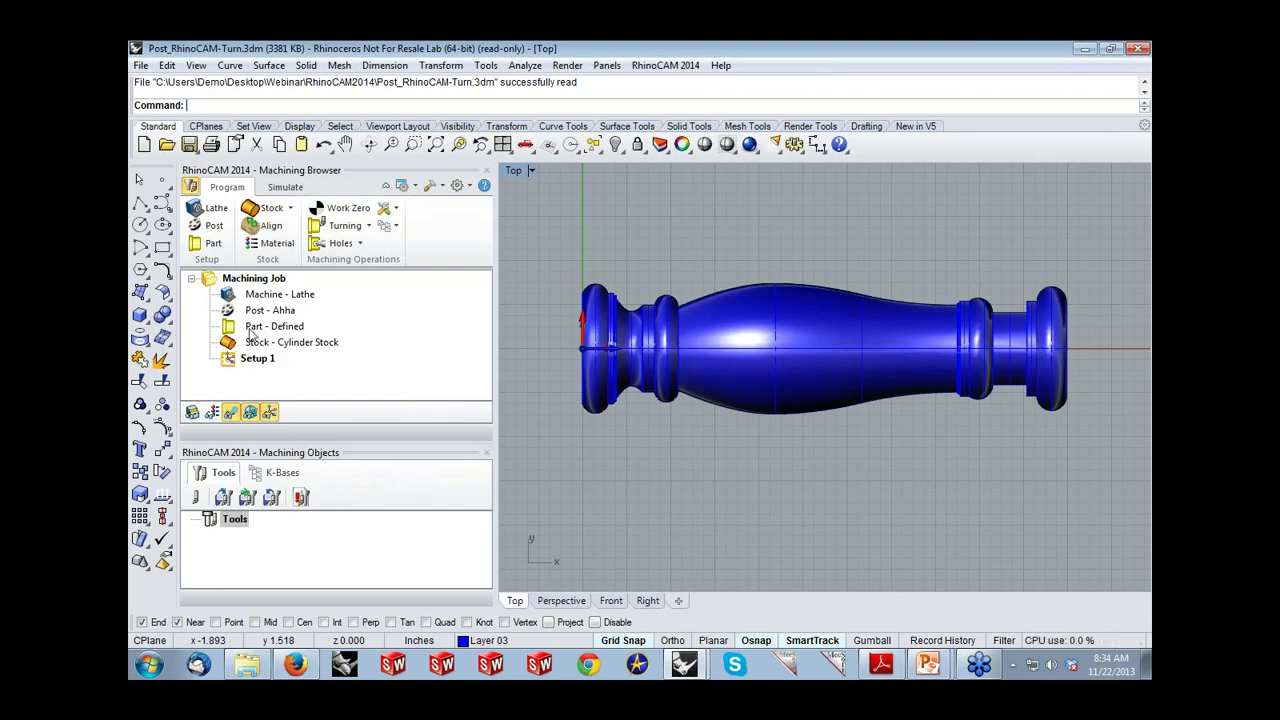
Step: Examine the part geometry defined for turning by highlighting Surface 1, then leave the definition without saving
left_click(209, 246)
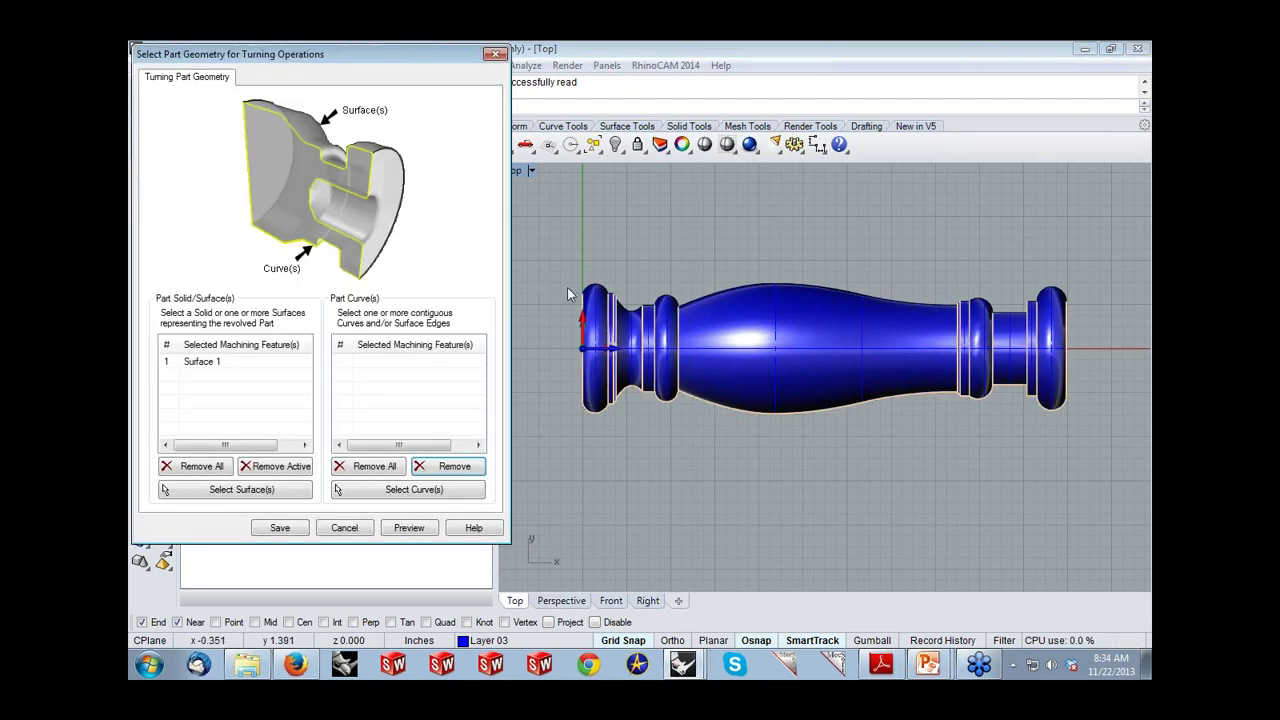
left_click(237, 370)
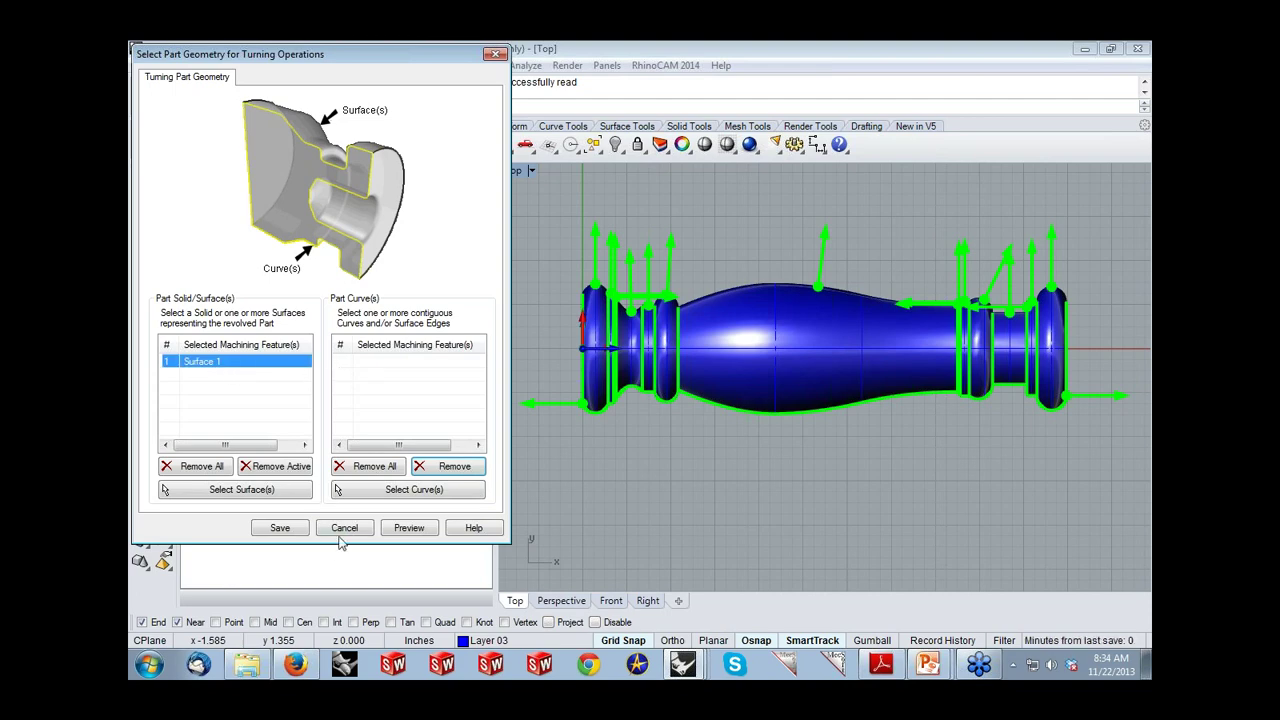
left_click(342, 530)
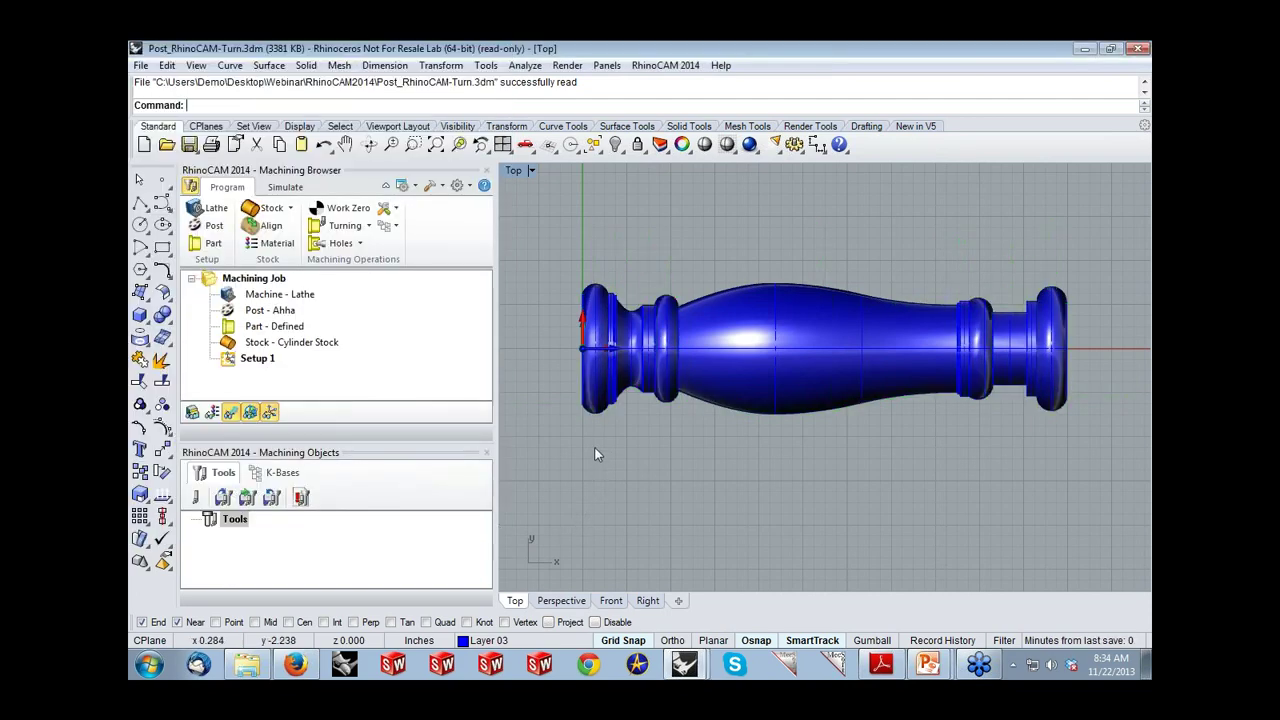
Step: Load the machining operations from the knowledge base file Post_RhinoCAM-Turn.vkb into Setup 1 and enlarge the operations tree
left_click(394, 226)
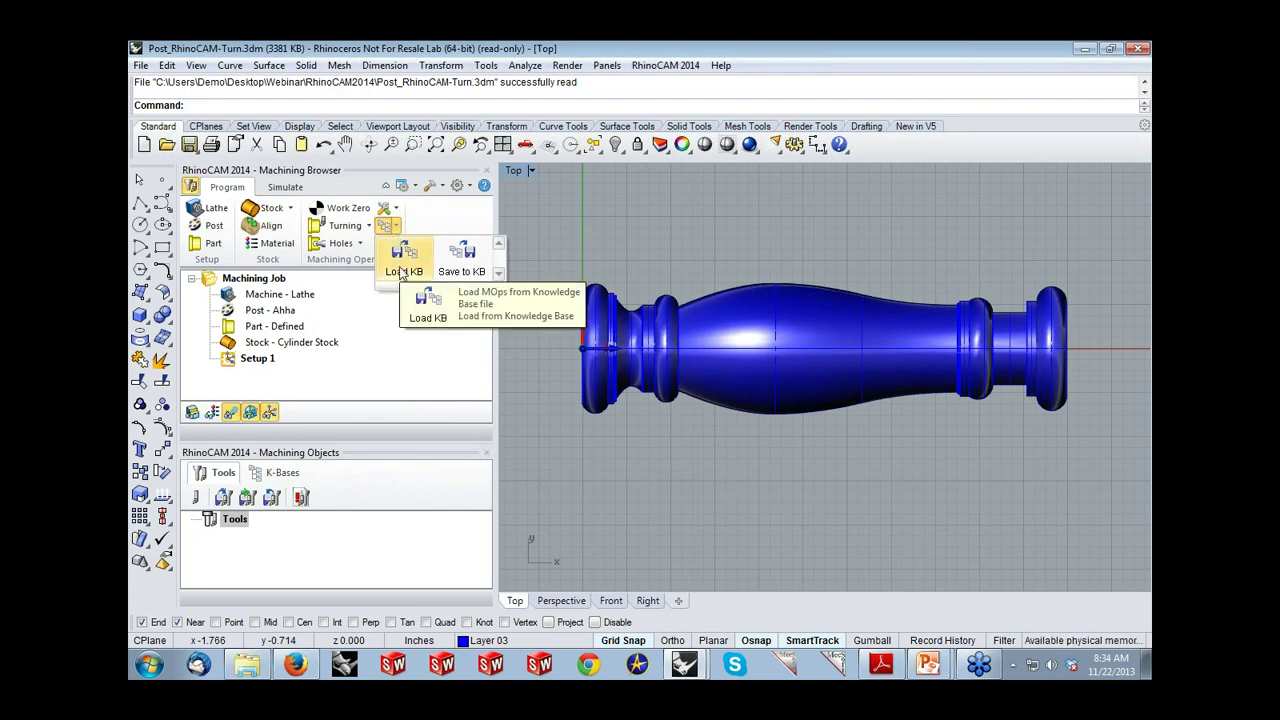
left_click(401, 272)
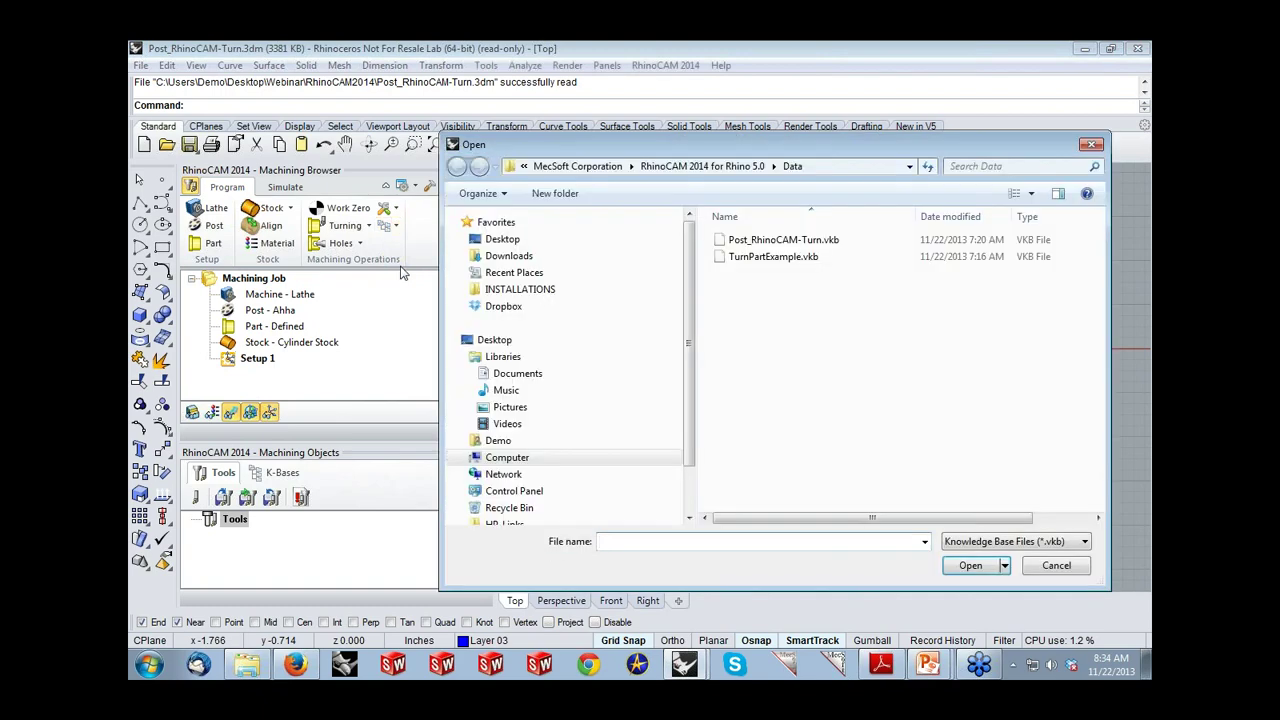
left_click(783, 240)
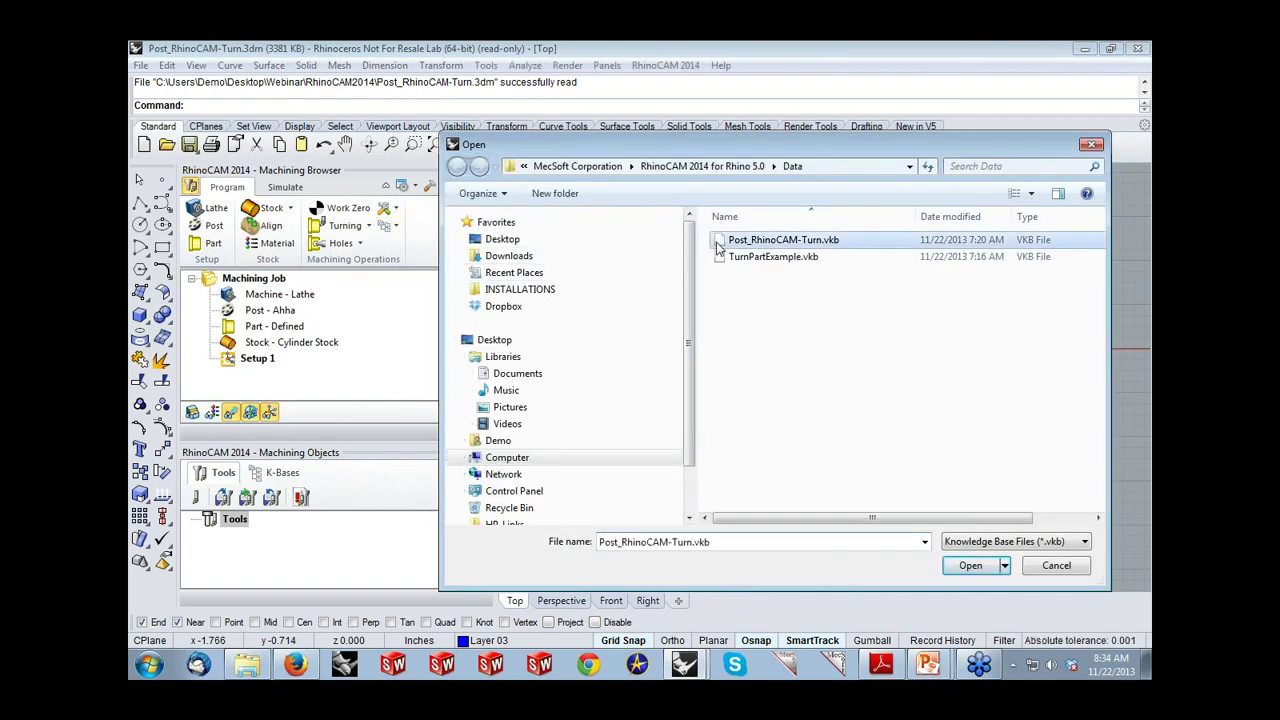
left_click(962, 569)
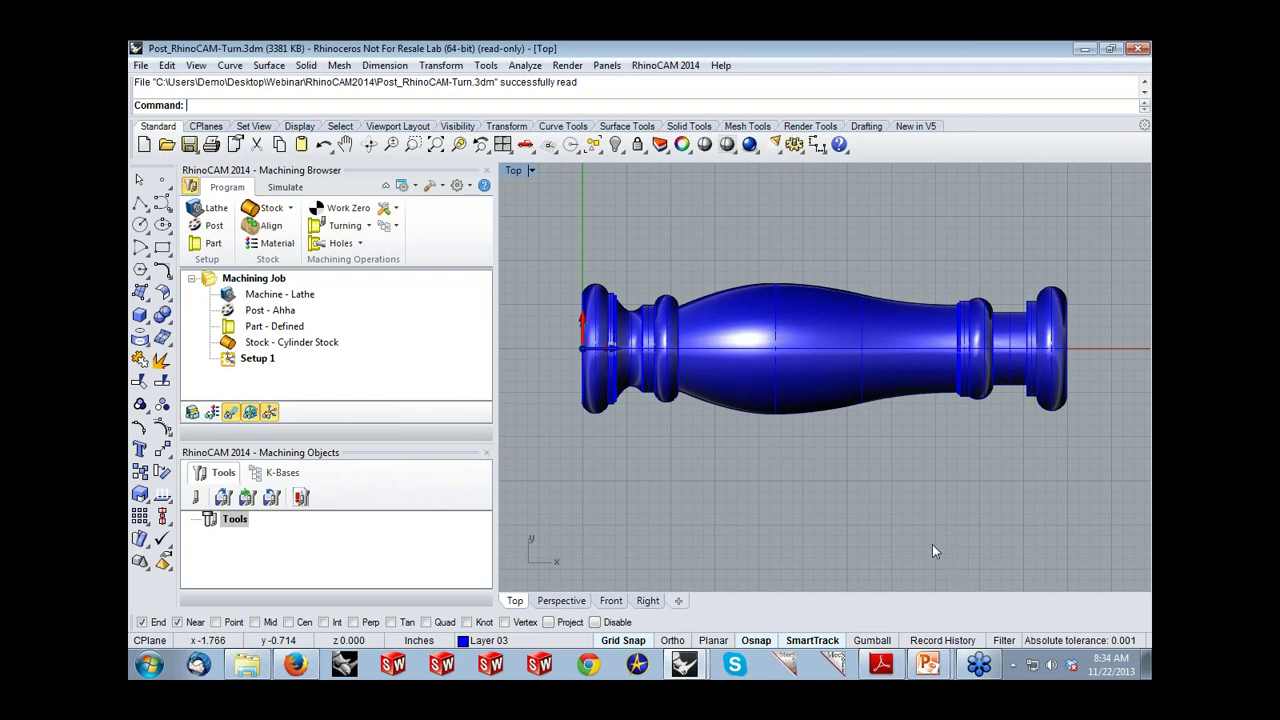
left_click_drag(373, 442, 374, 463)
Step: Regenerate the Turn Roughing and Turn Finishing toolpaths of Setup 1 and display the roughing toolpath on the part
left_click(293, 392)
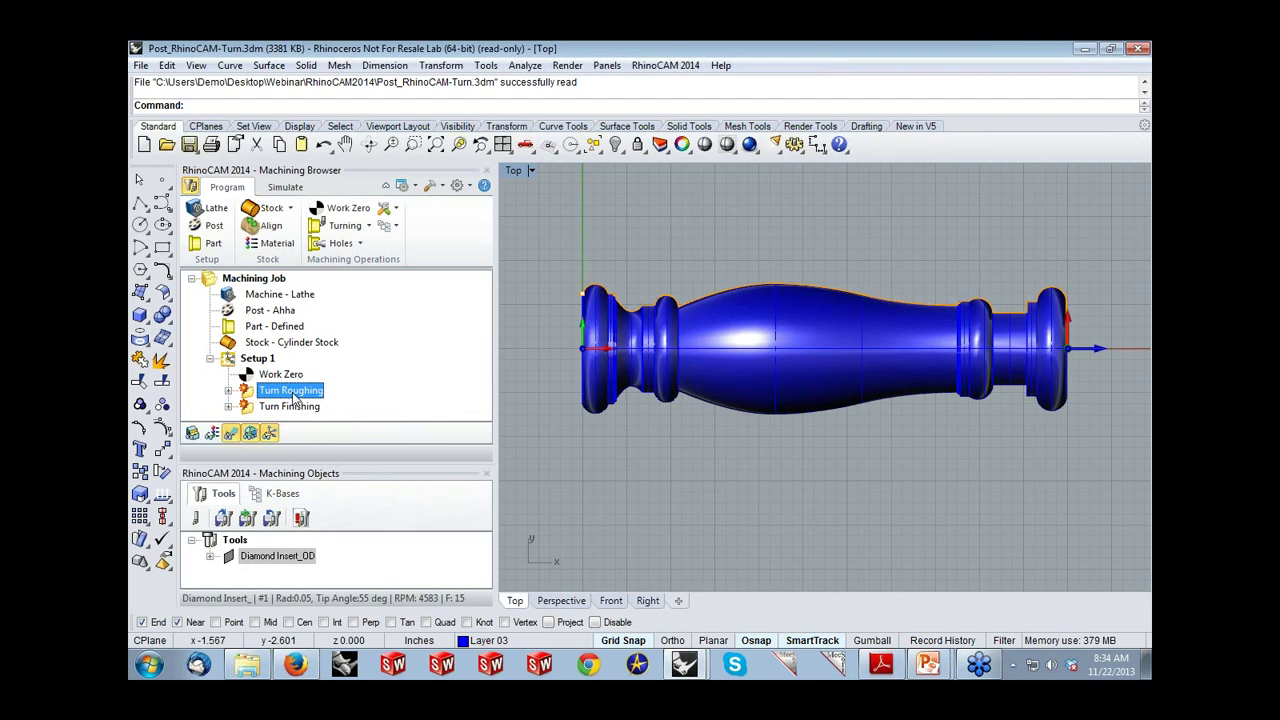
left_click(293, 406)
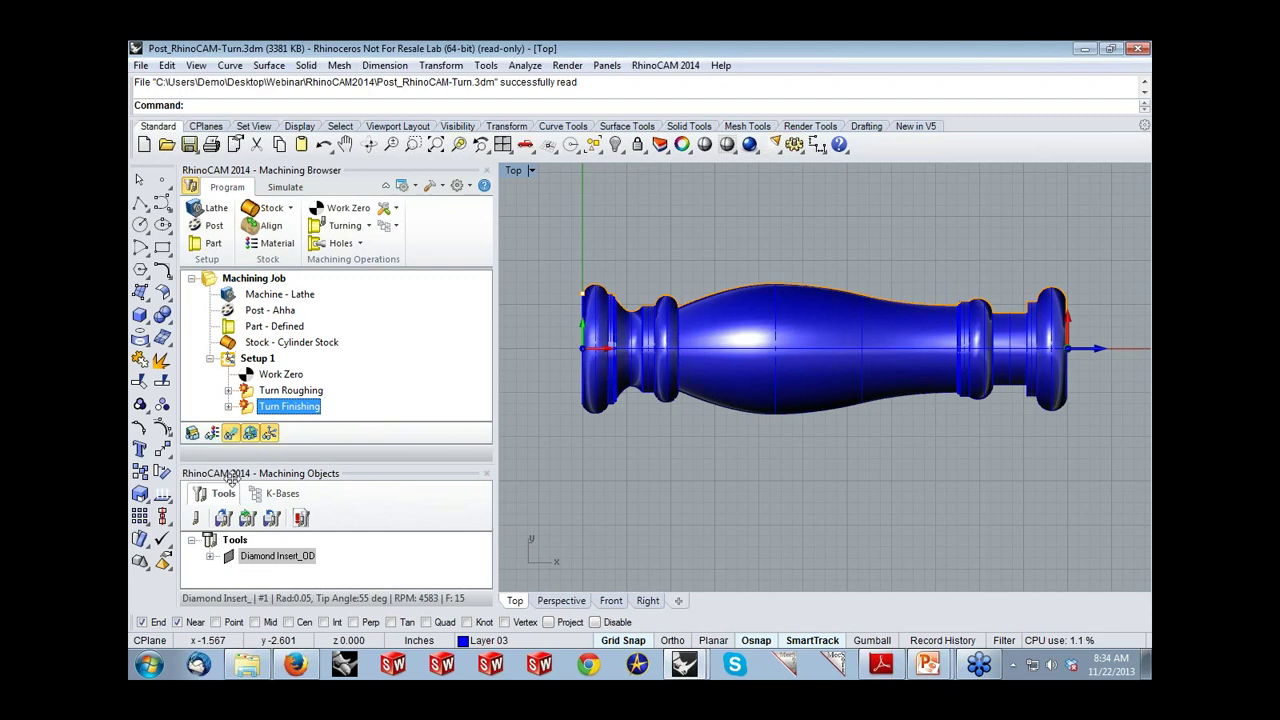
right_click(244, 362)
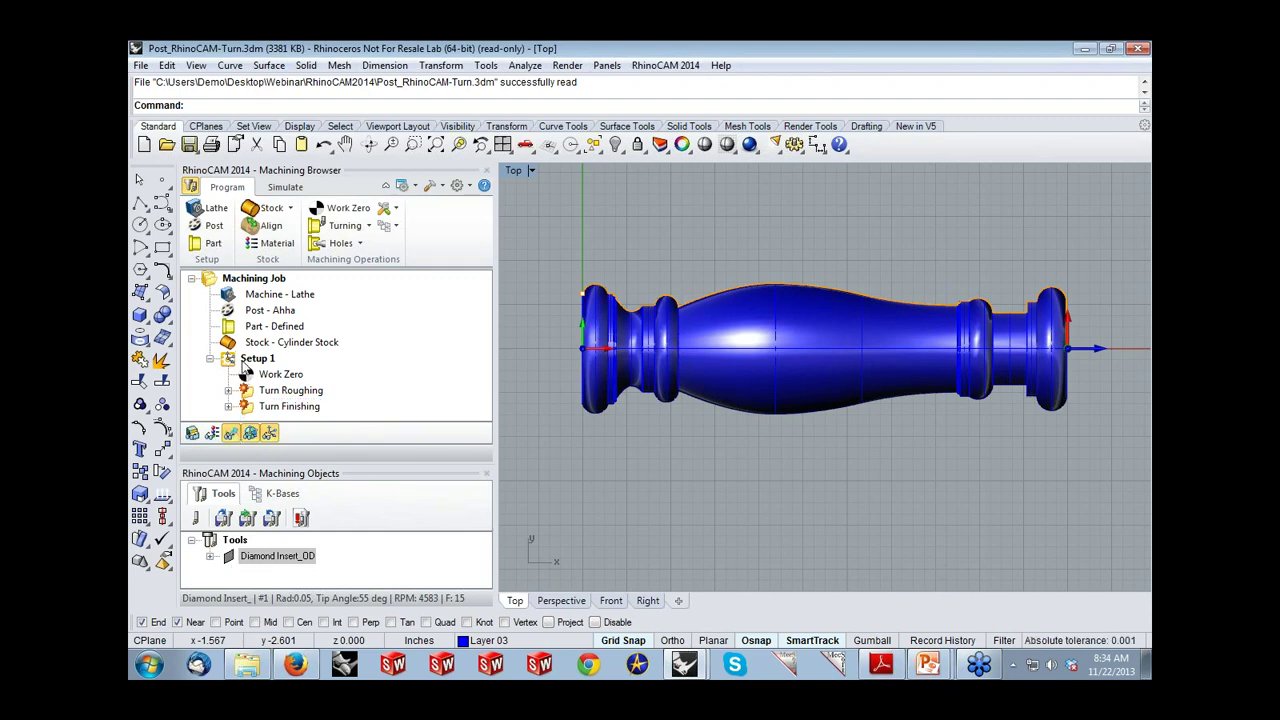
left_click(256, 373)
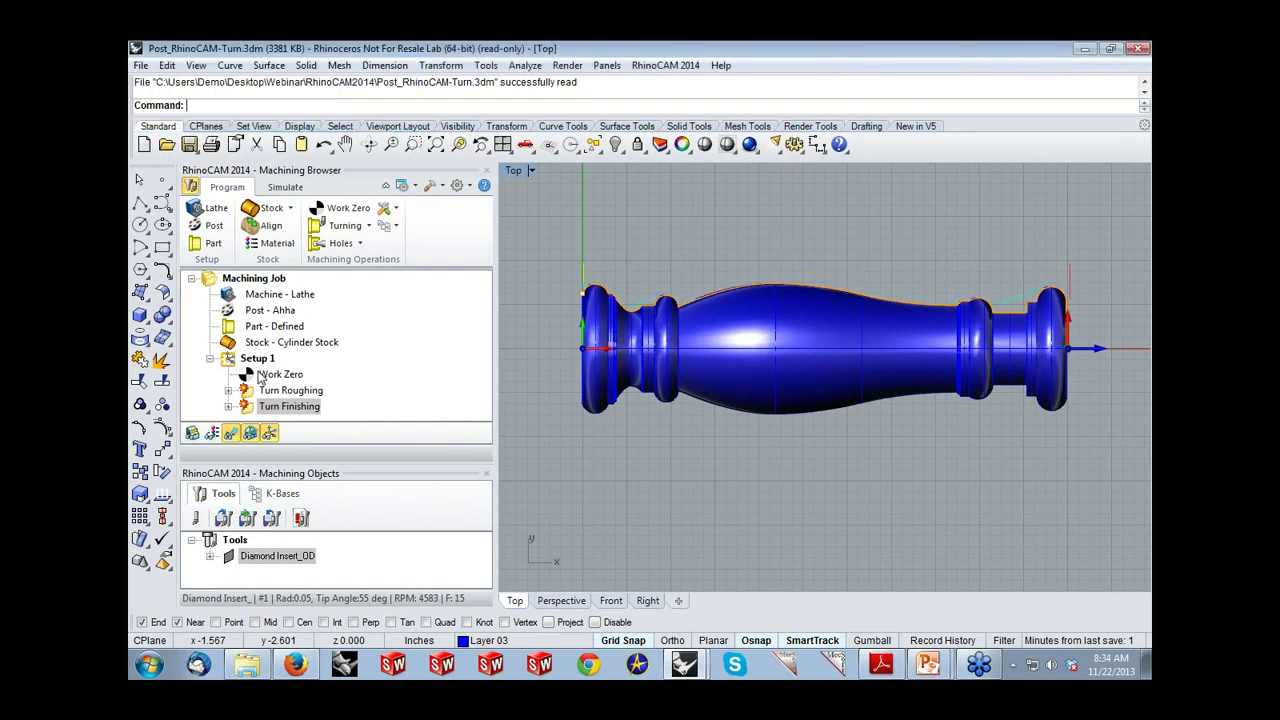
scroll(562, 400, "down", 2)
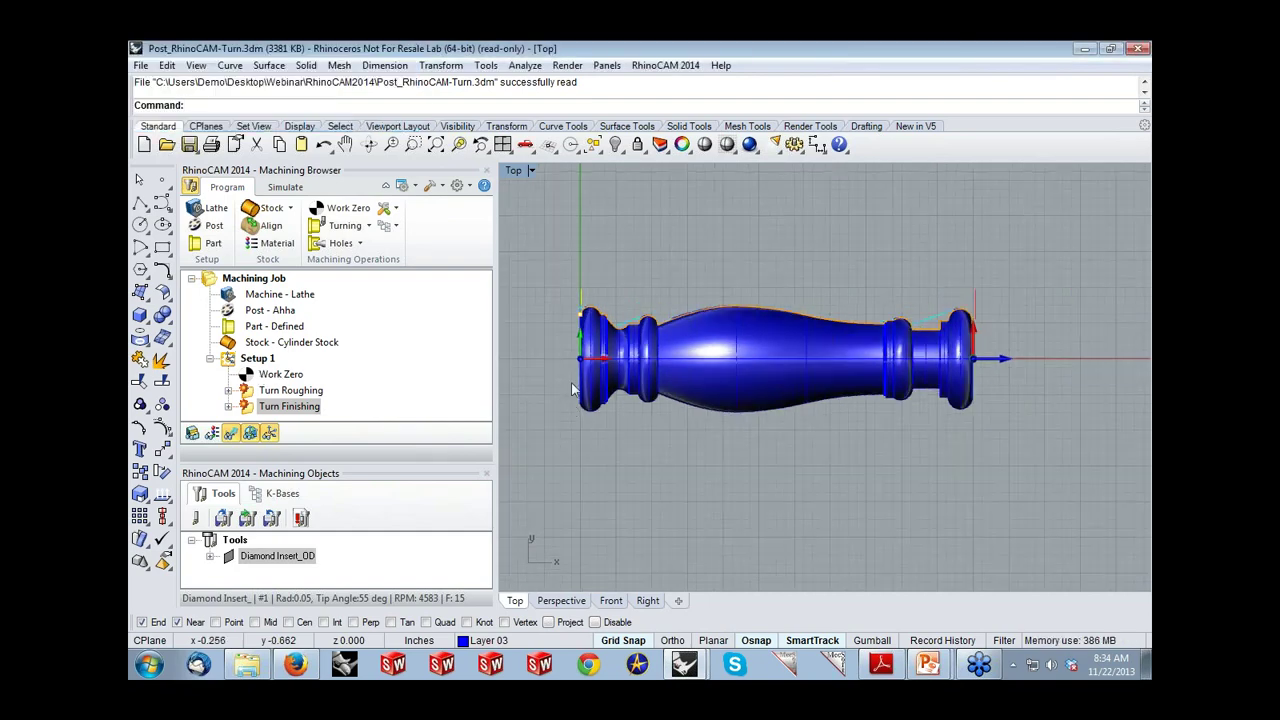
left_click(315, 393)
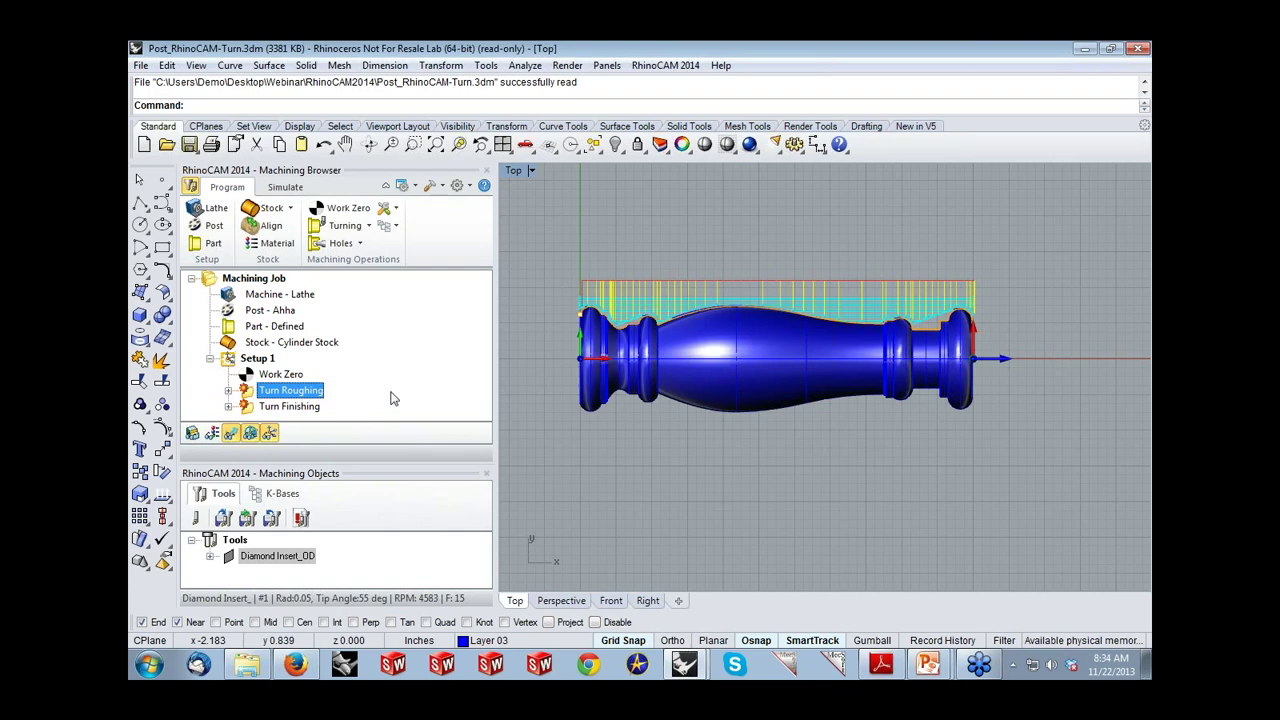
Step: Review the Turn Roughing operation's feeds and speeds, global parameters and entry/exit settings, then cancel without changes
double_click(247, 393)
left_click(287, 97)
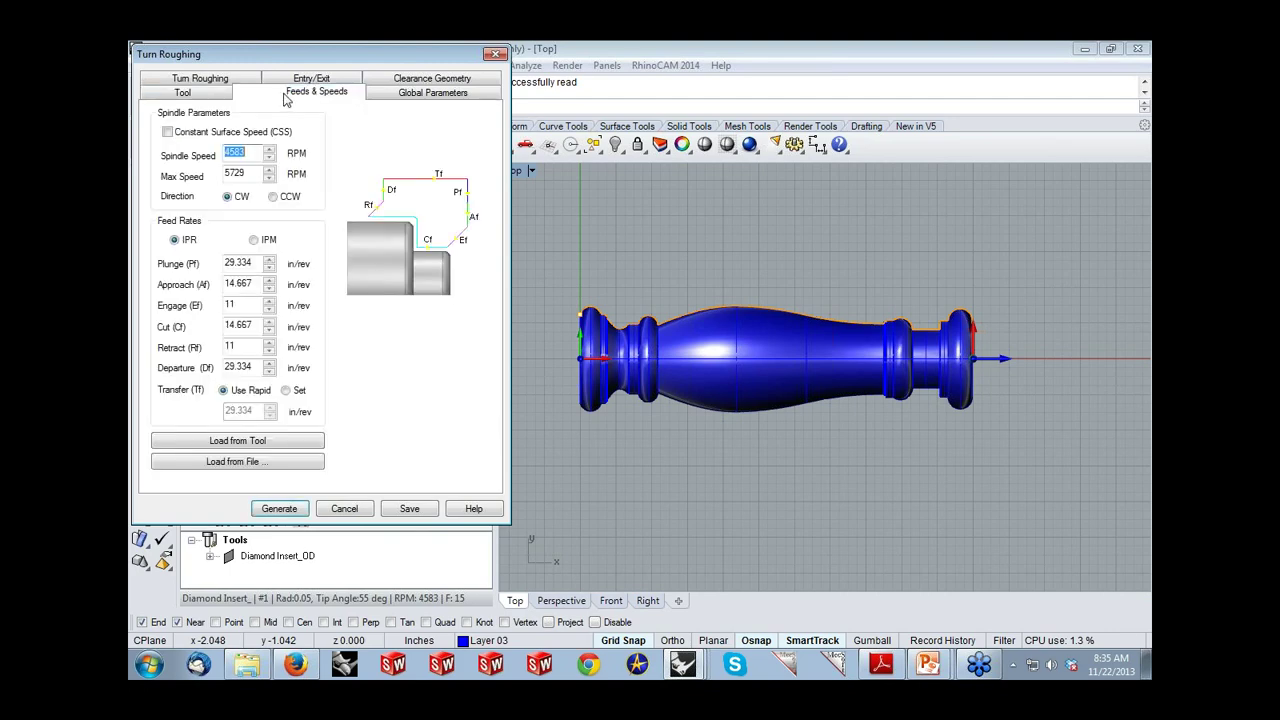
left_click(399, 93)
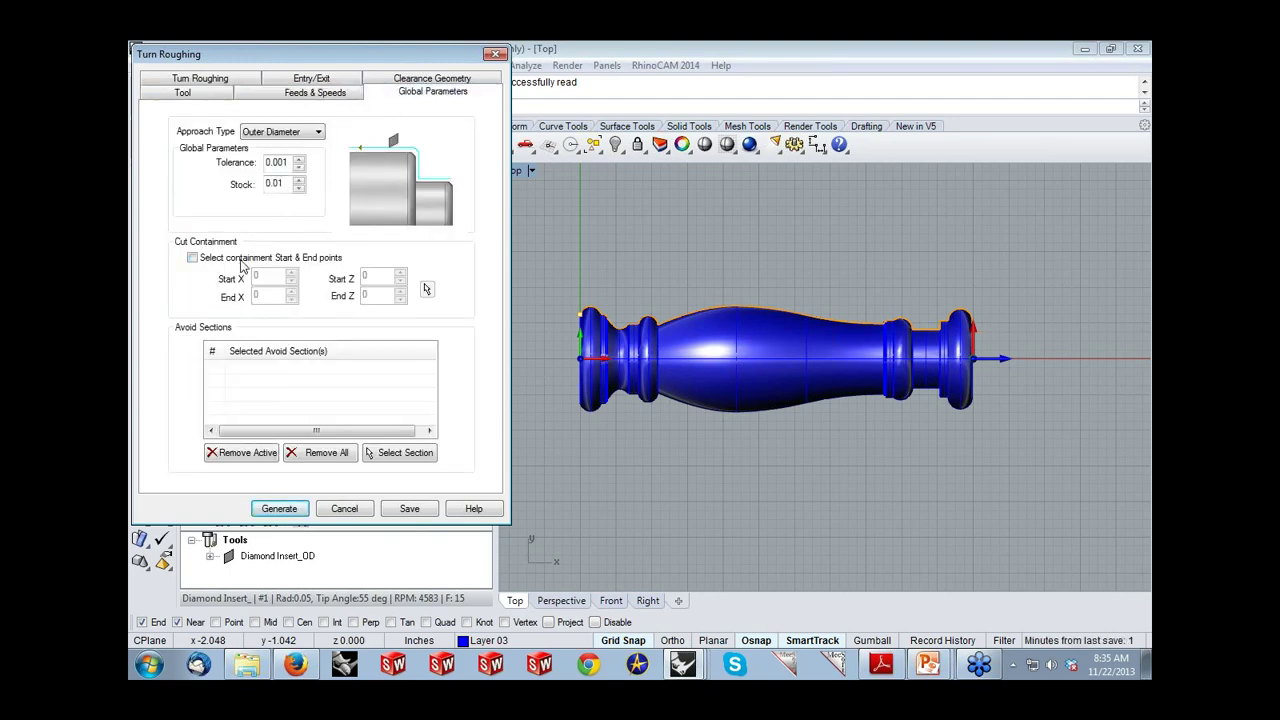
left_click(241, 80)
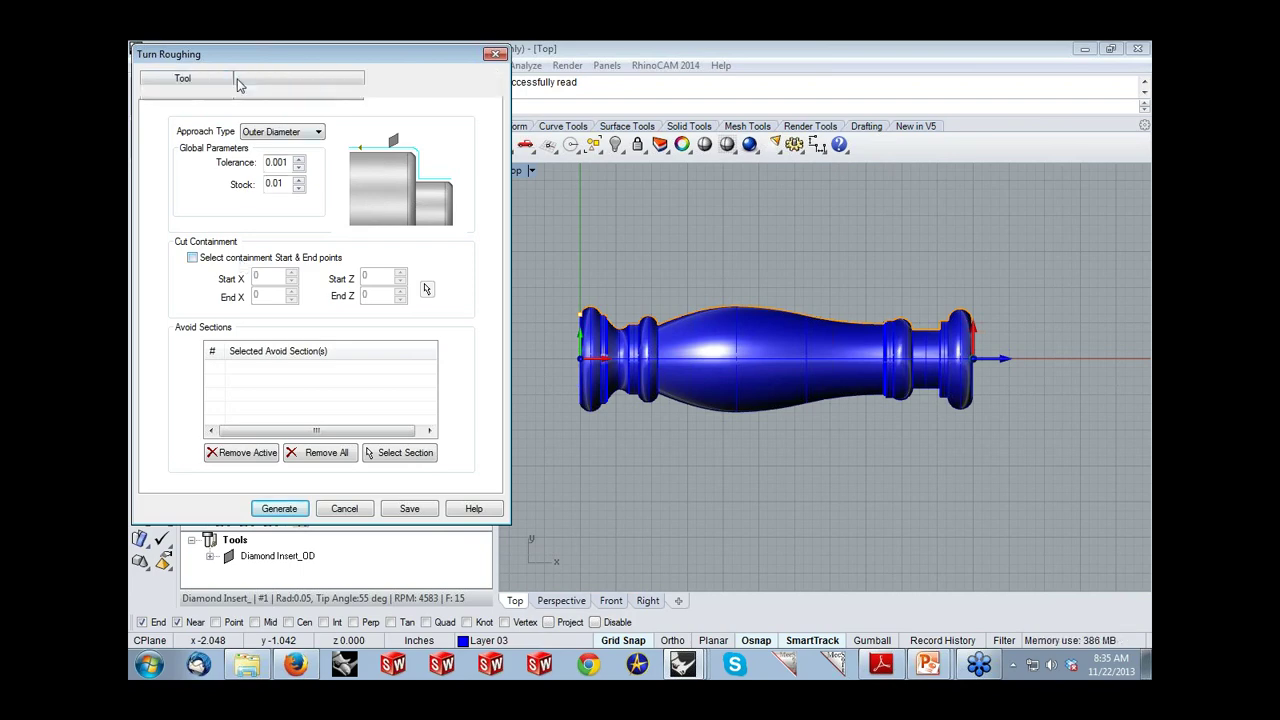
left_click(310, 93)
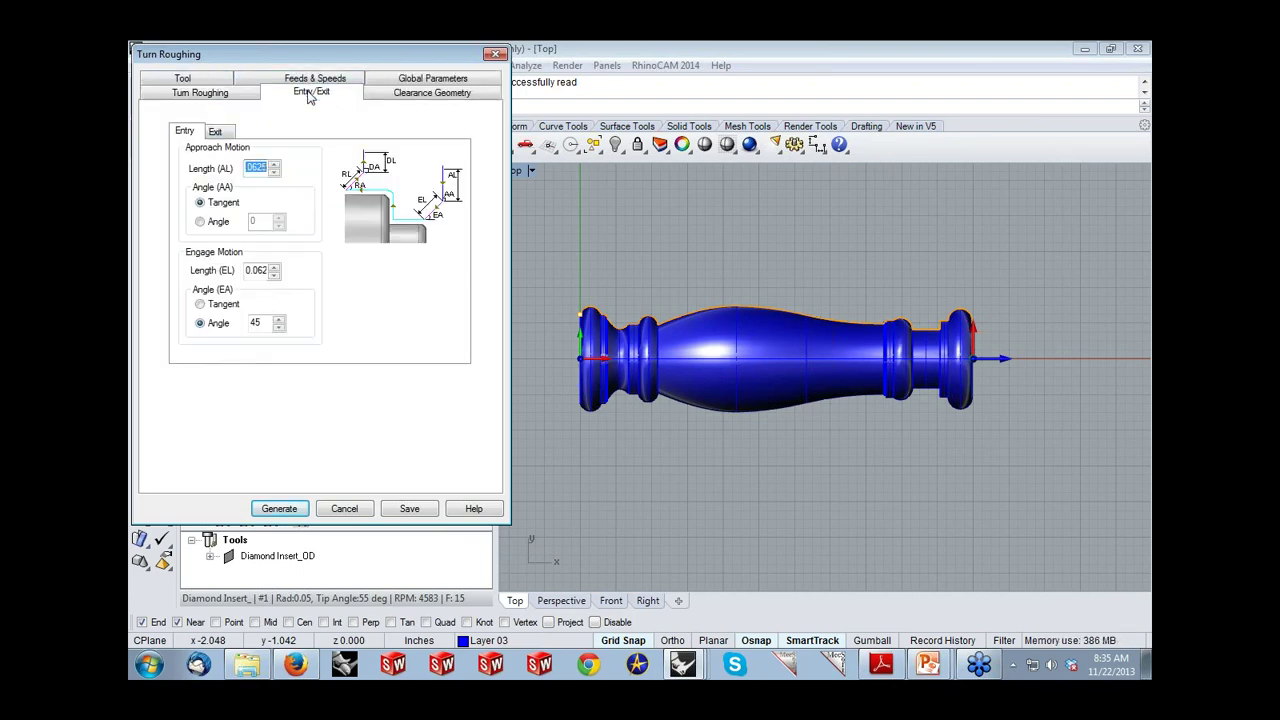
left_click(343, 512)
Step: Simulate the Turn Roughing operation in the Perspective viewport and fast-forward the cut to its end
left_click(285, 187)
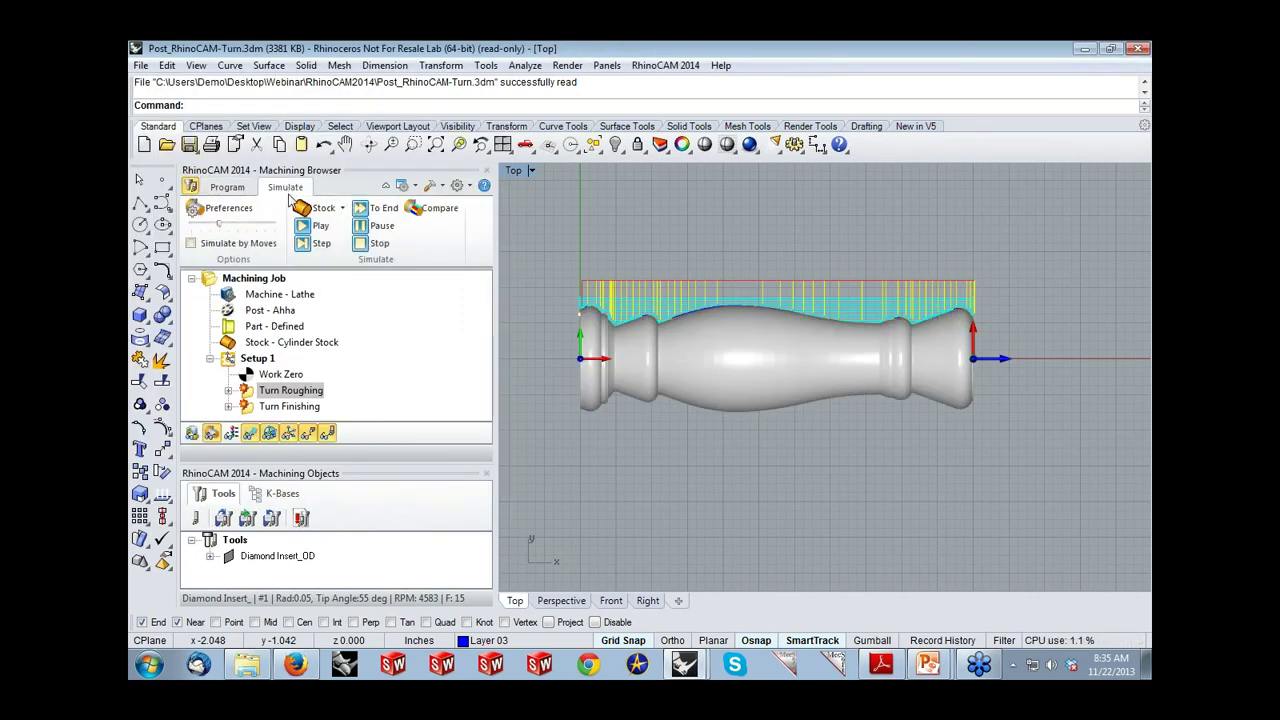
left_click(559, 603)
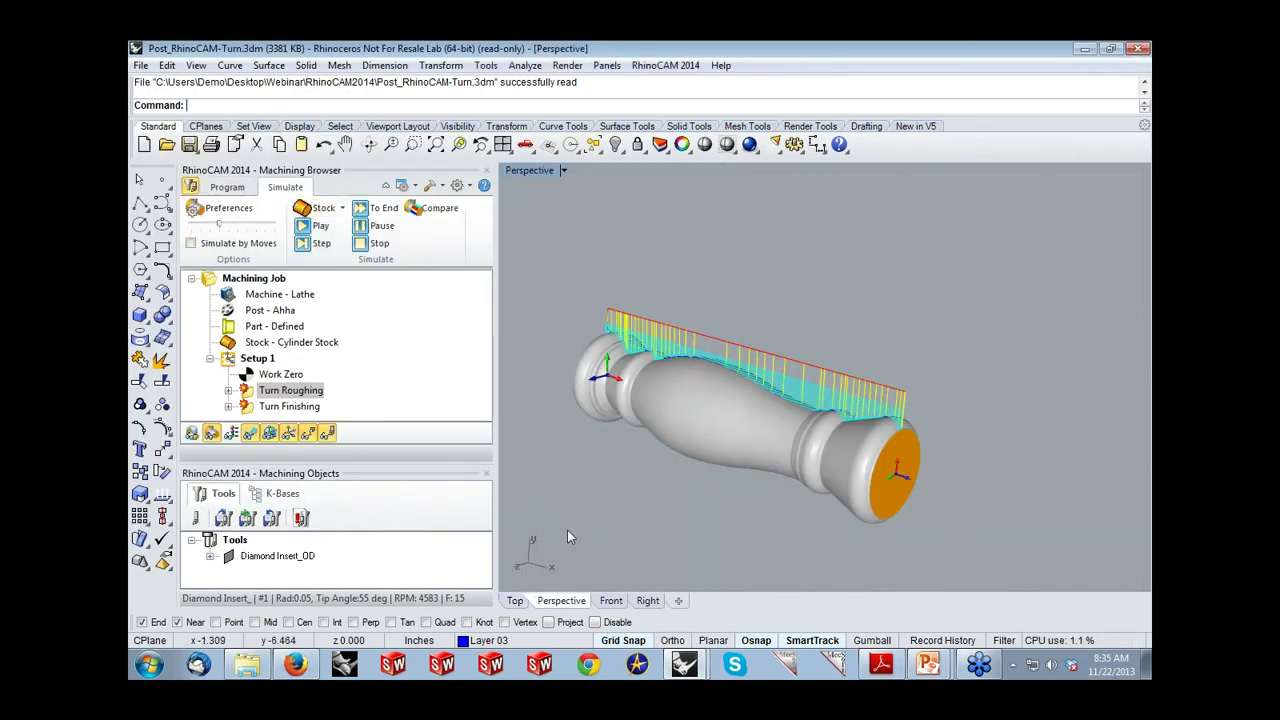
left_click(300, 224)
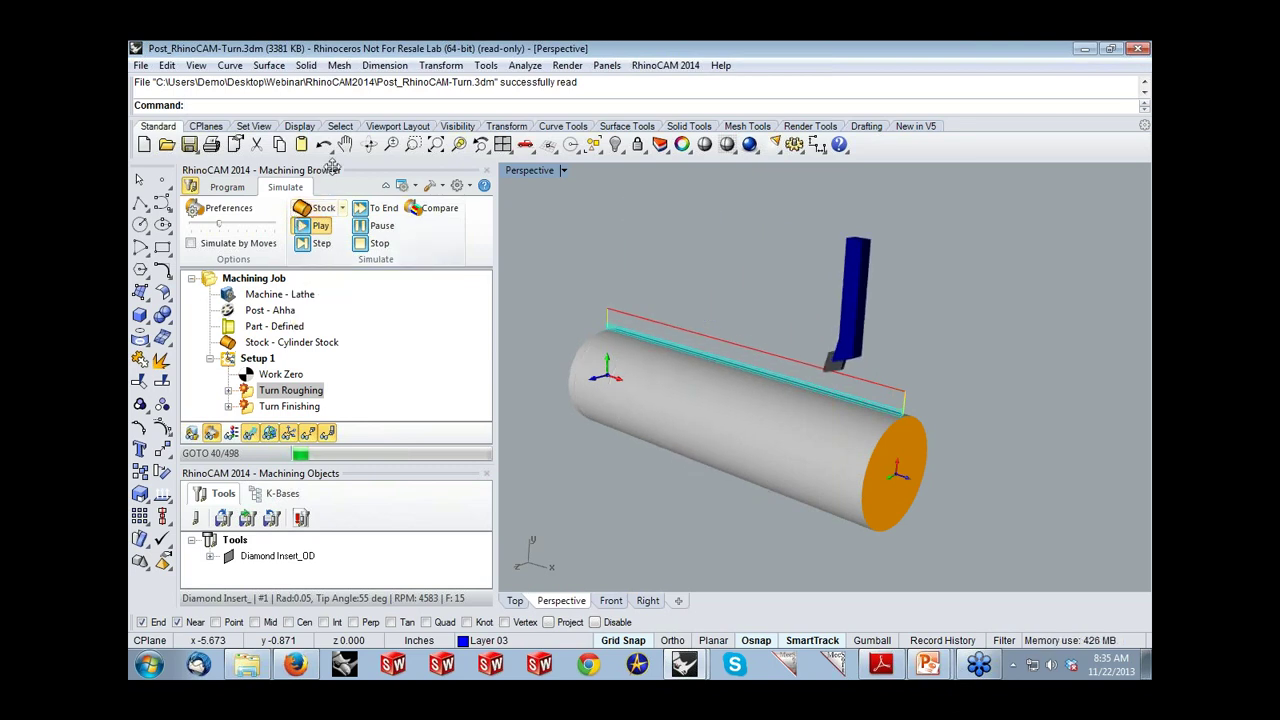
left_click(376, 209)
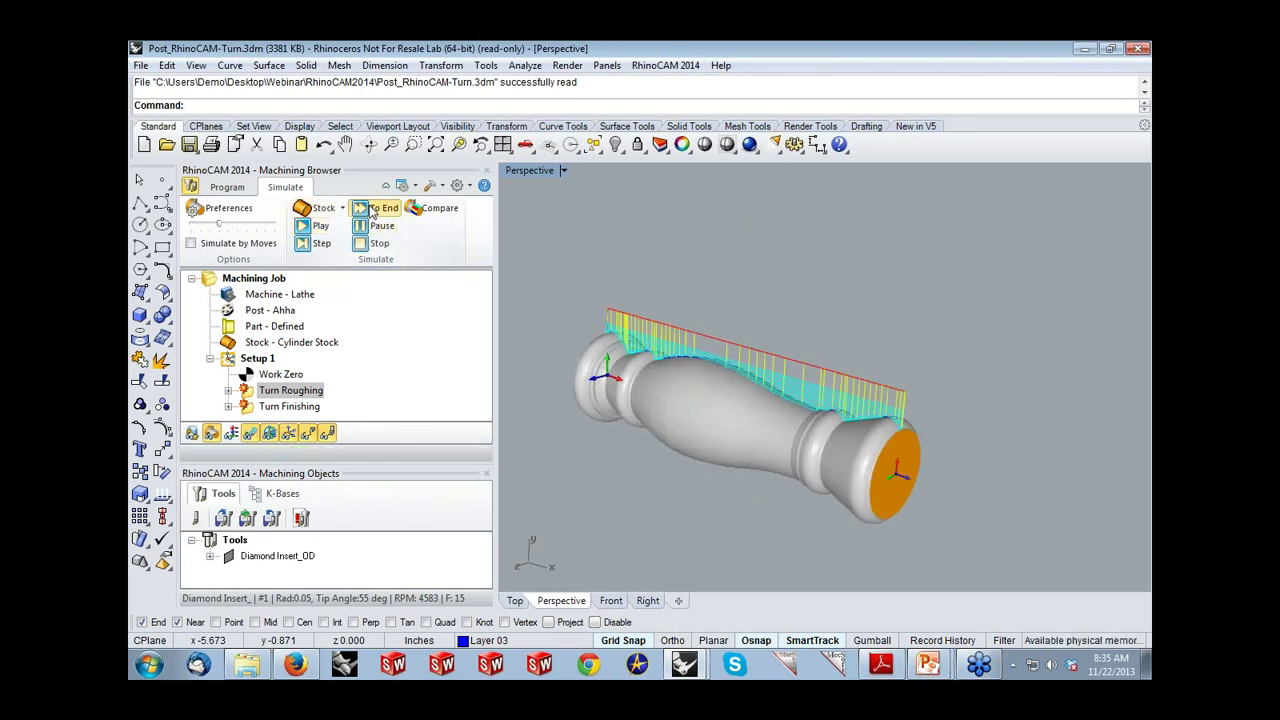
Step: Simulate the Turn Finishing operation on the post and return to the machining program
left_click(300, 406)
left_click(315, 226)
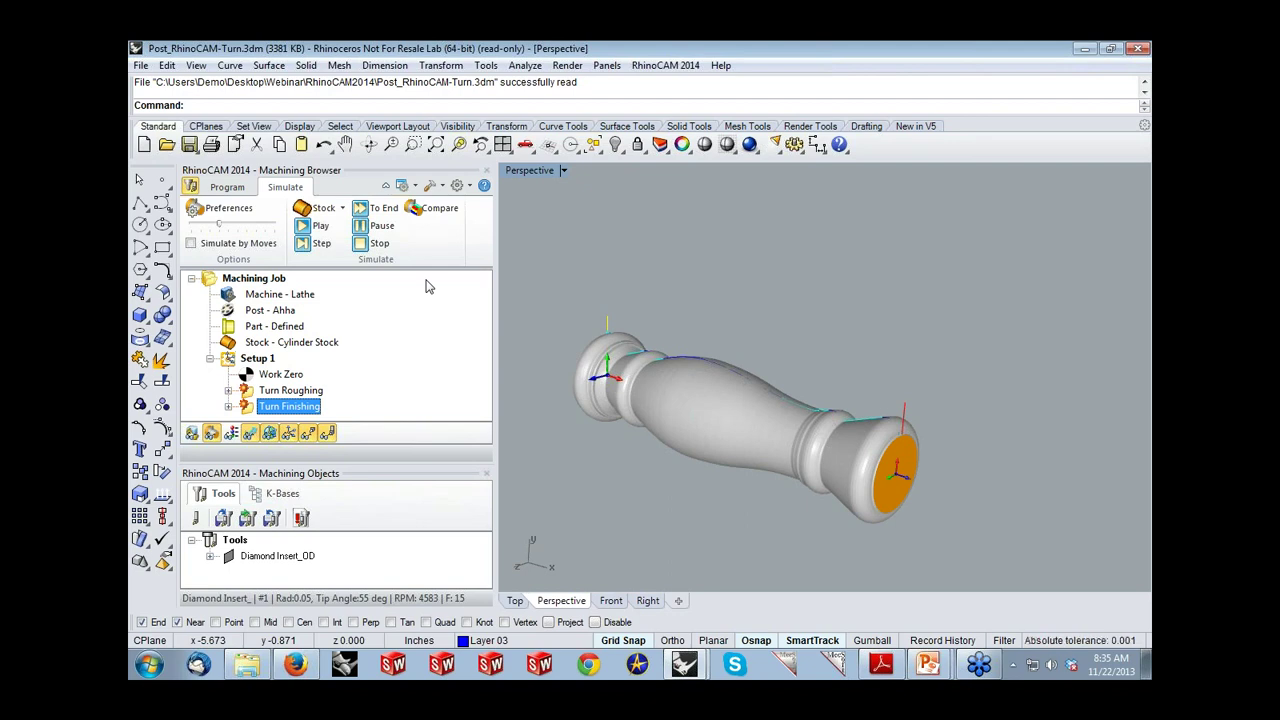
left_click(228, 187)
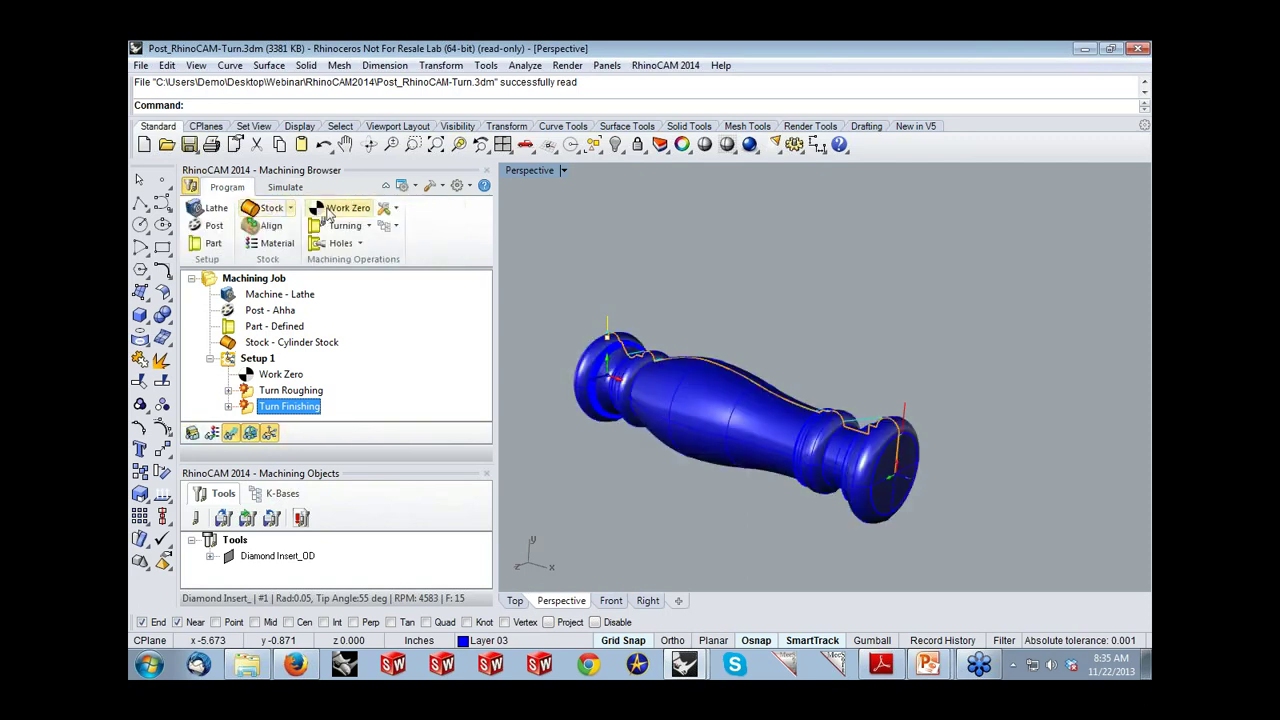
Step: Start a new model from the Small Objects - Inches template without saving changes to Post_RhinoCAM-Turn.3dm
left_click(146, 150)
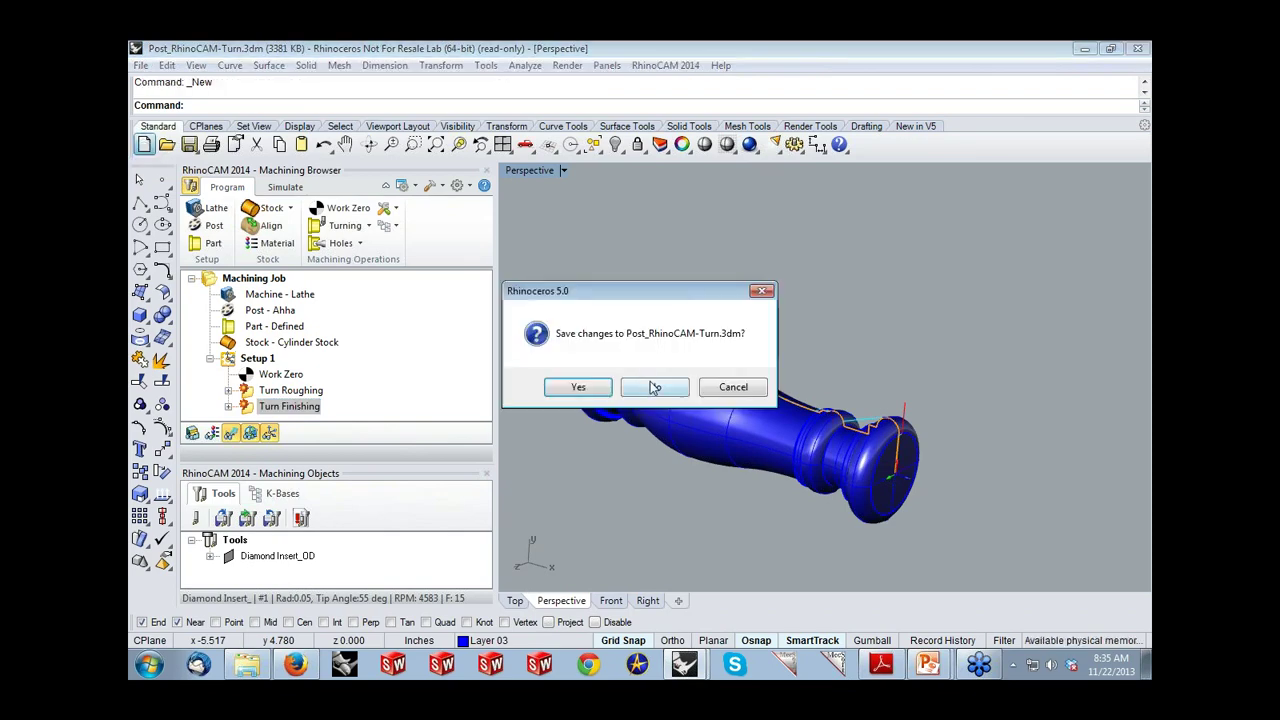
left_click(654, 387)
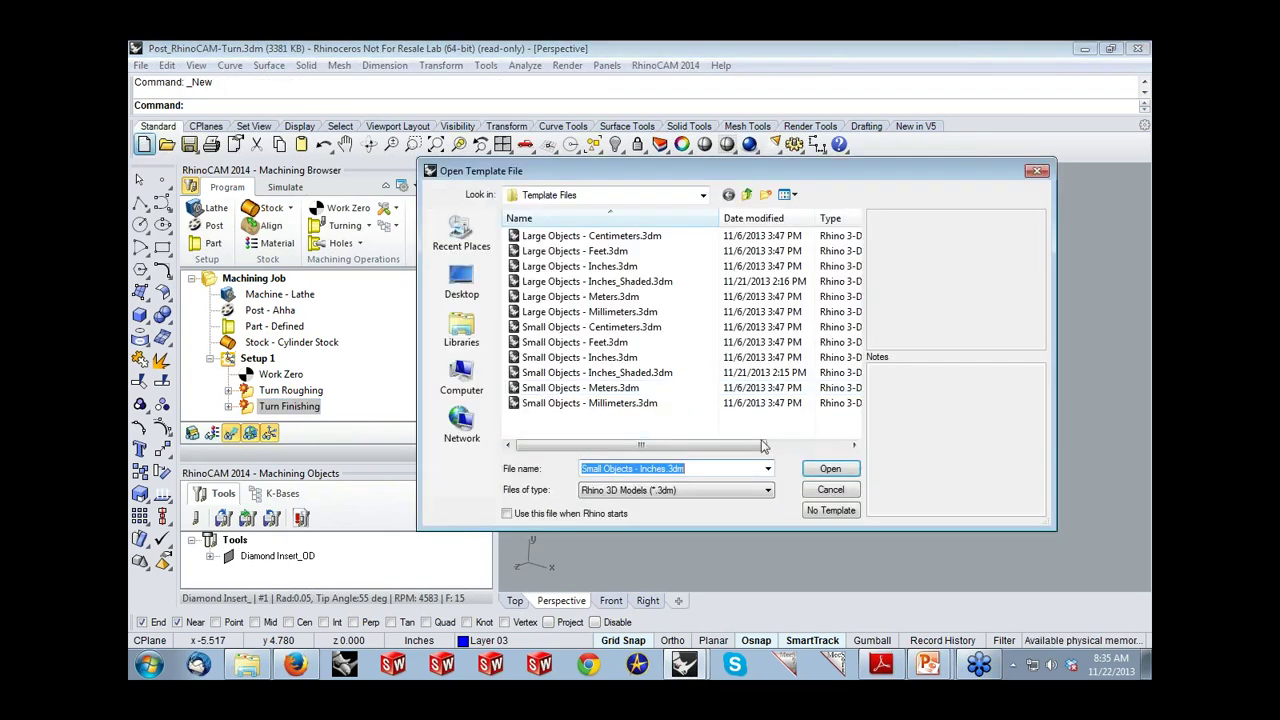
left_click(843, 474)
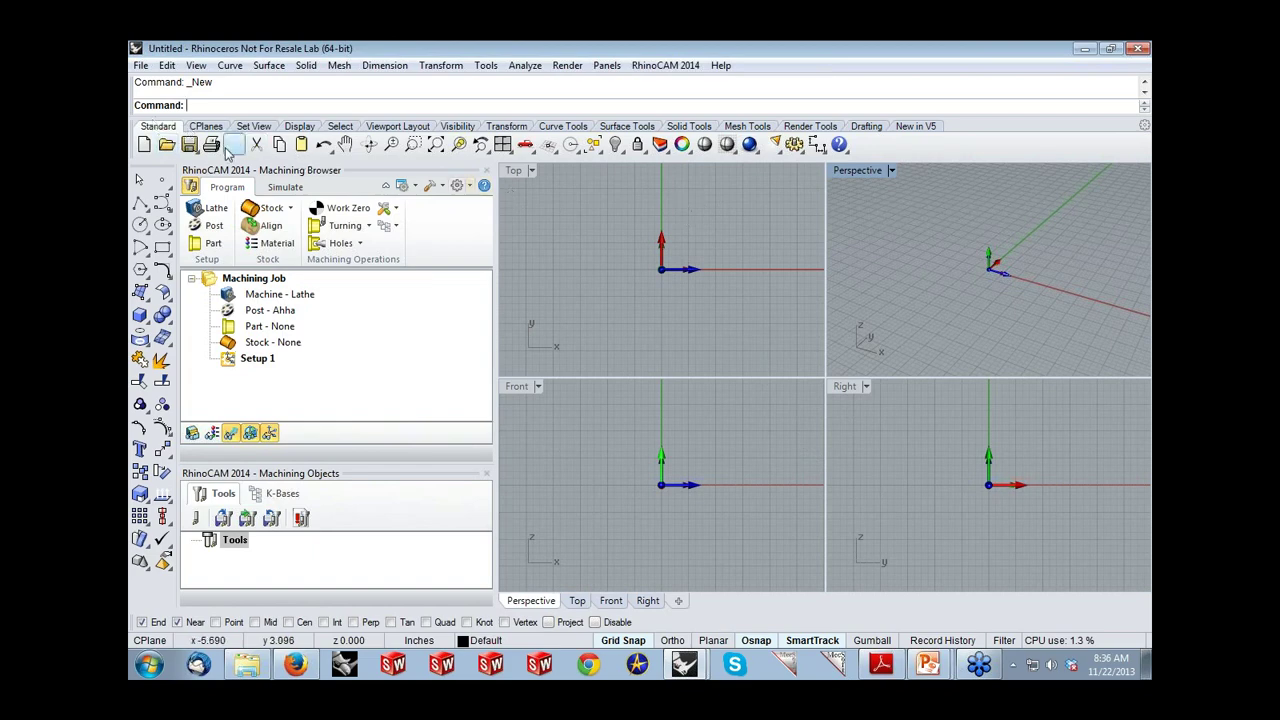
Step: Close the Machining Browser and open the model file NestDemo2014.3dm
left_click(487, 170)
left_click(167, 146)
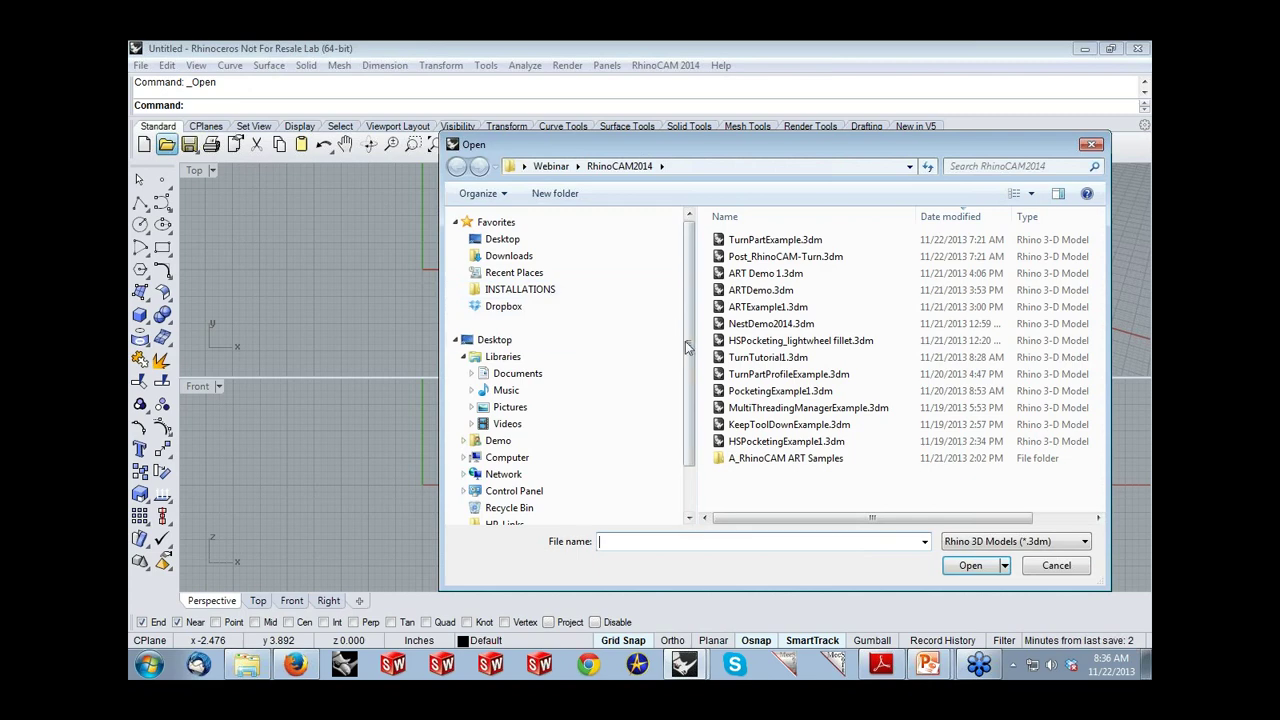
left_click(741, 325)
left_click(965, 562)
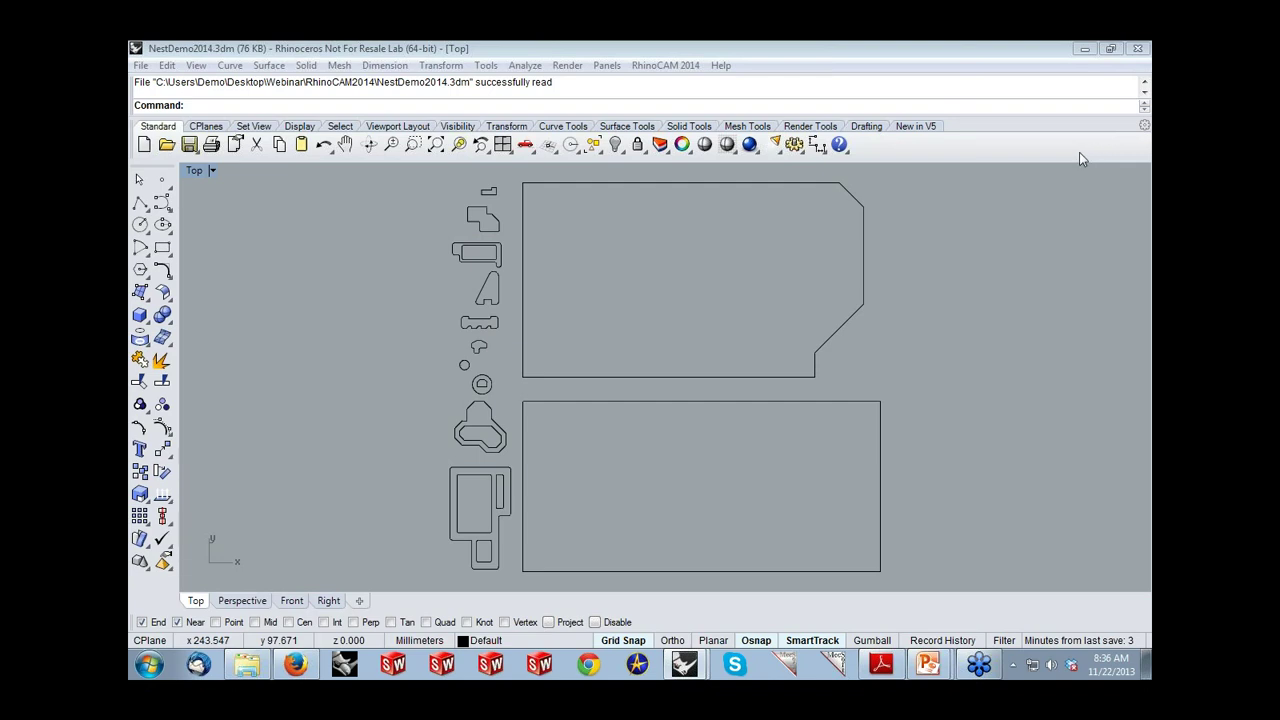
Step: Start the NEST module and add the chamfered outline and the rectangle as Sheet 1 and Sheet 2
left_click(665, 66)
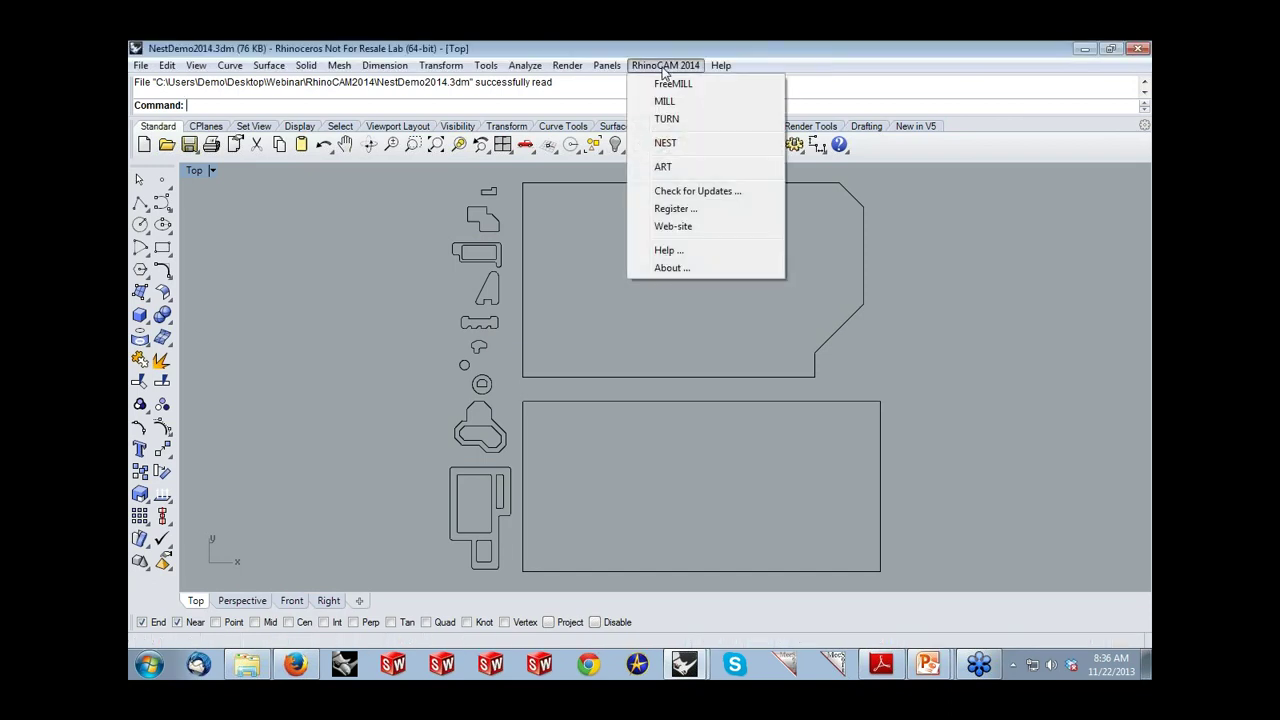
left_click(636, 146)
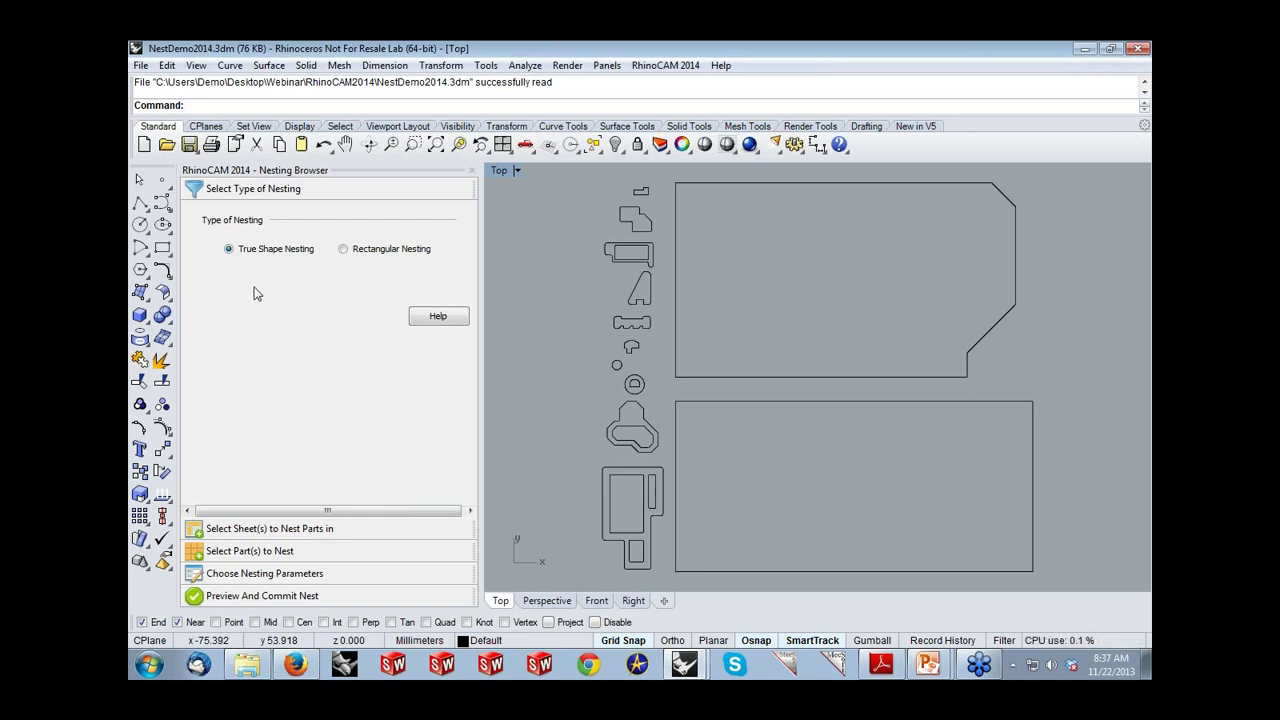
left_click(284, 531)
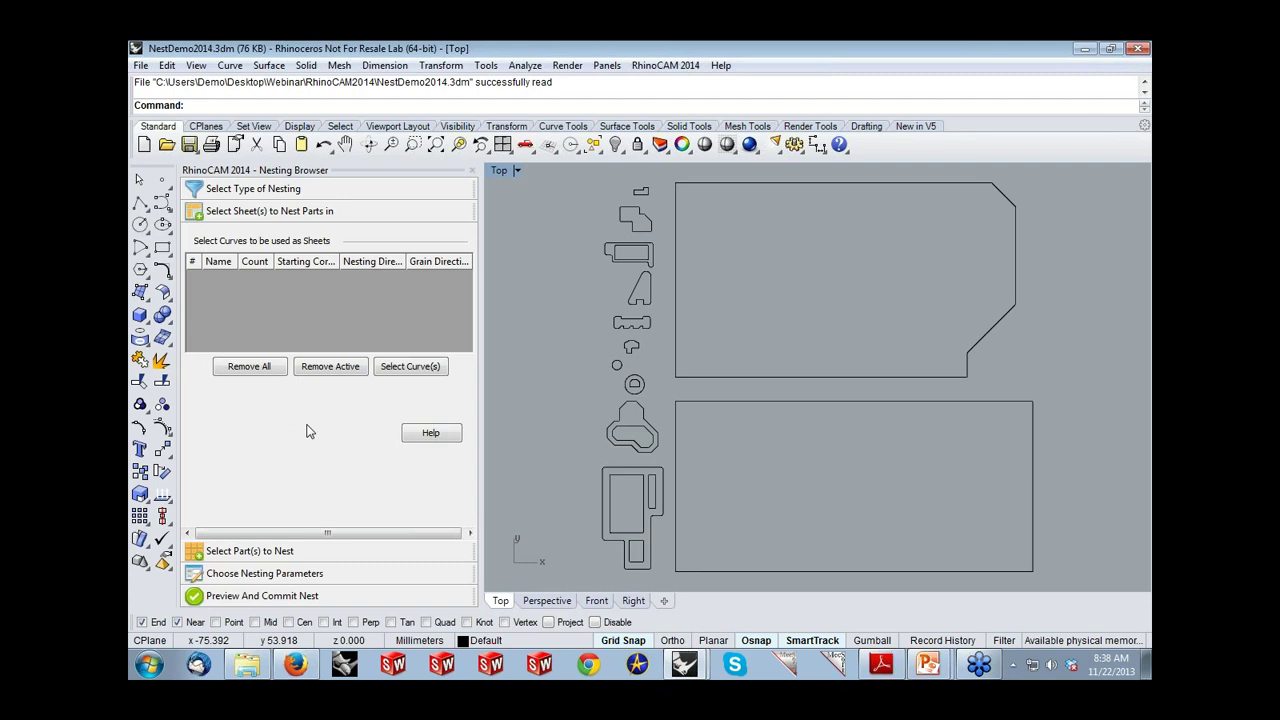
left_click(410, 366)
left_click(686, 377)
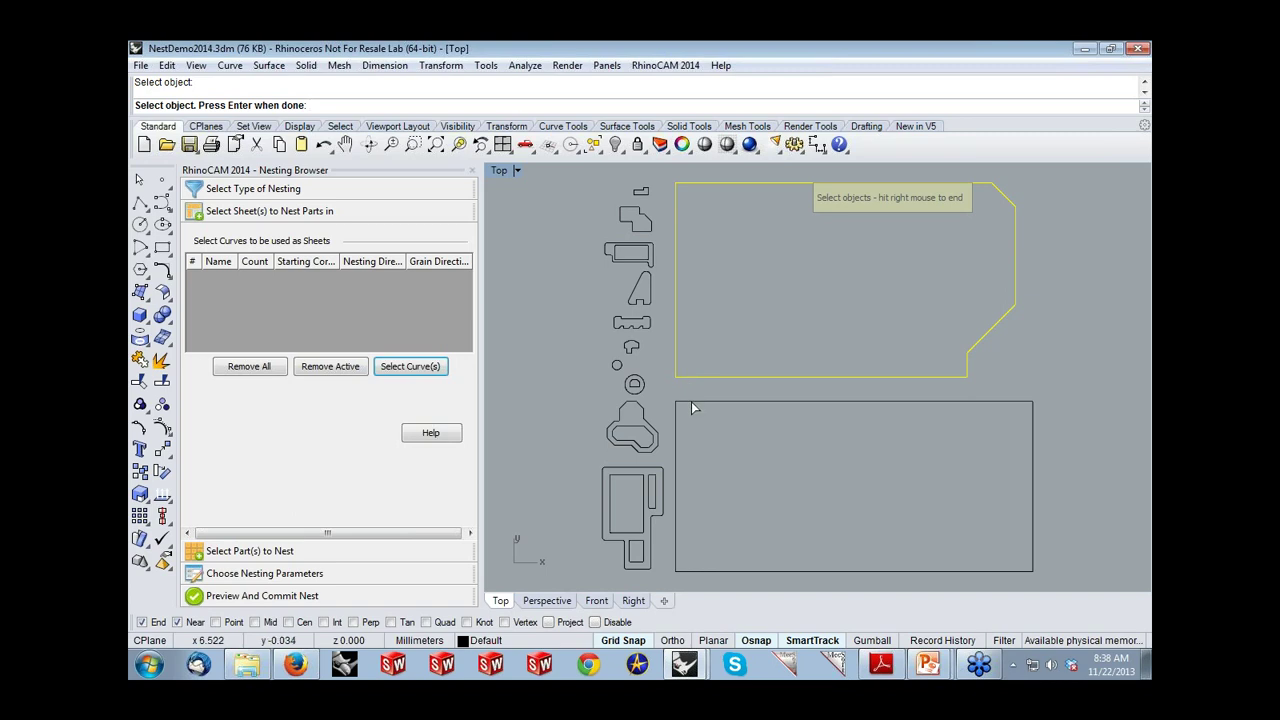
left_click(691, 401)
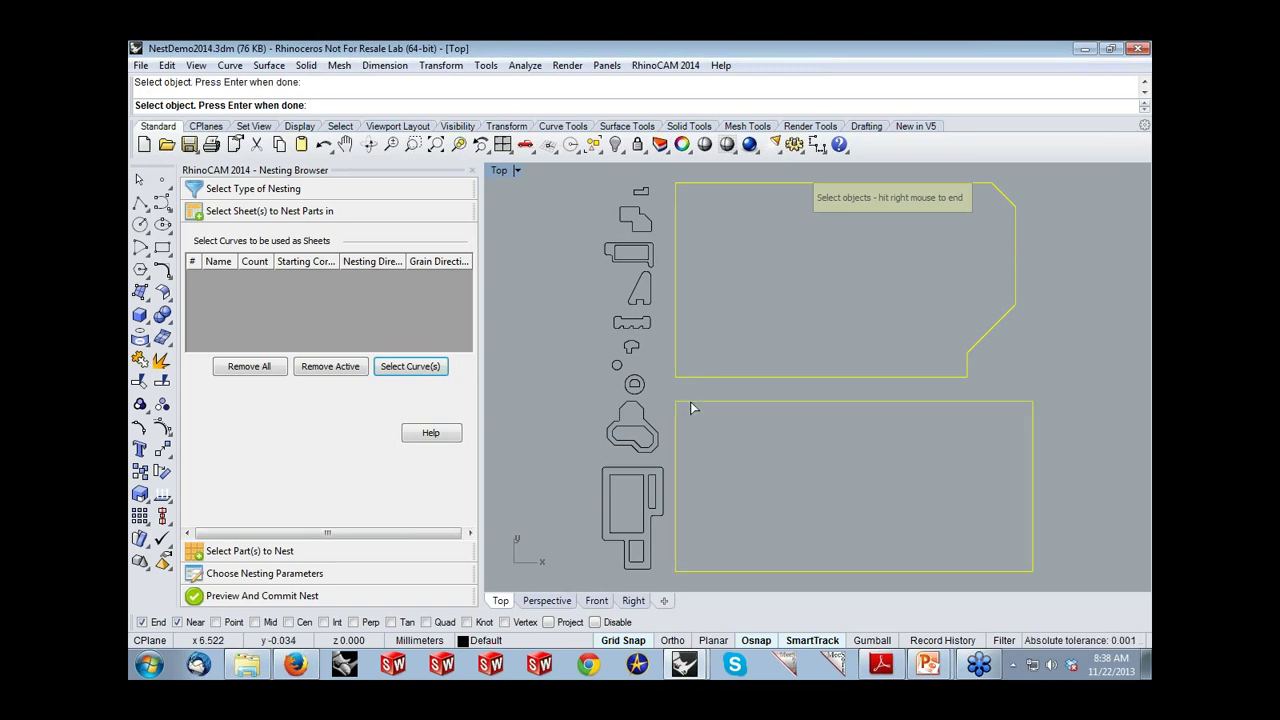
right_click(689, 402)
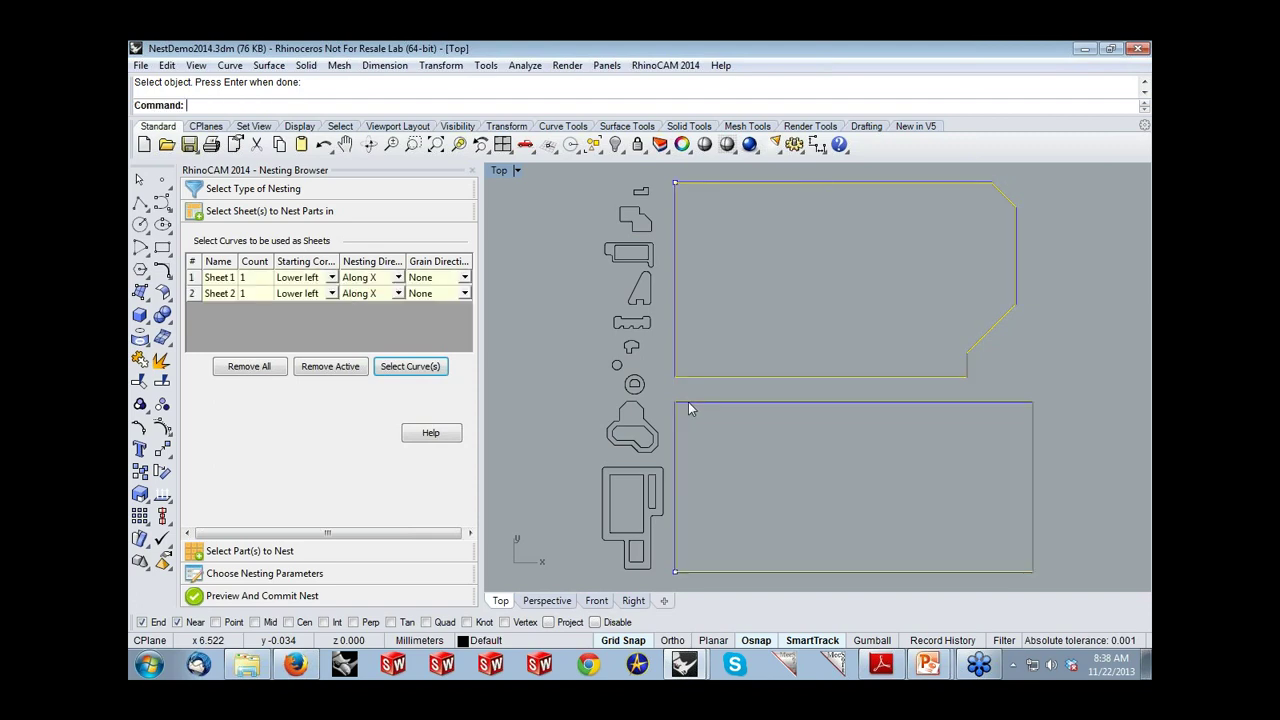
Step: Set the count of Sheet 2, the rectangular sheet, to 5
left_click(216, 280)
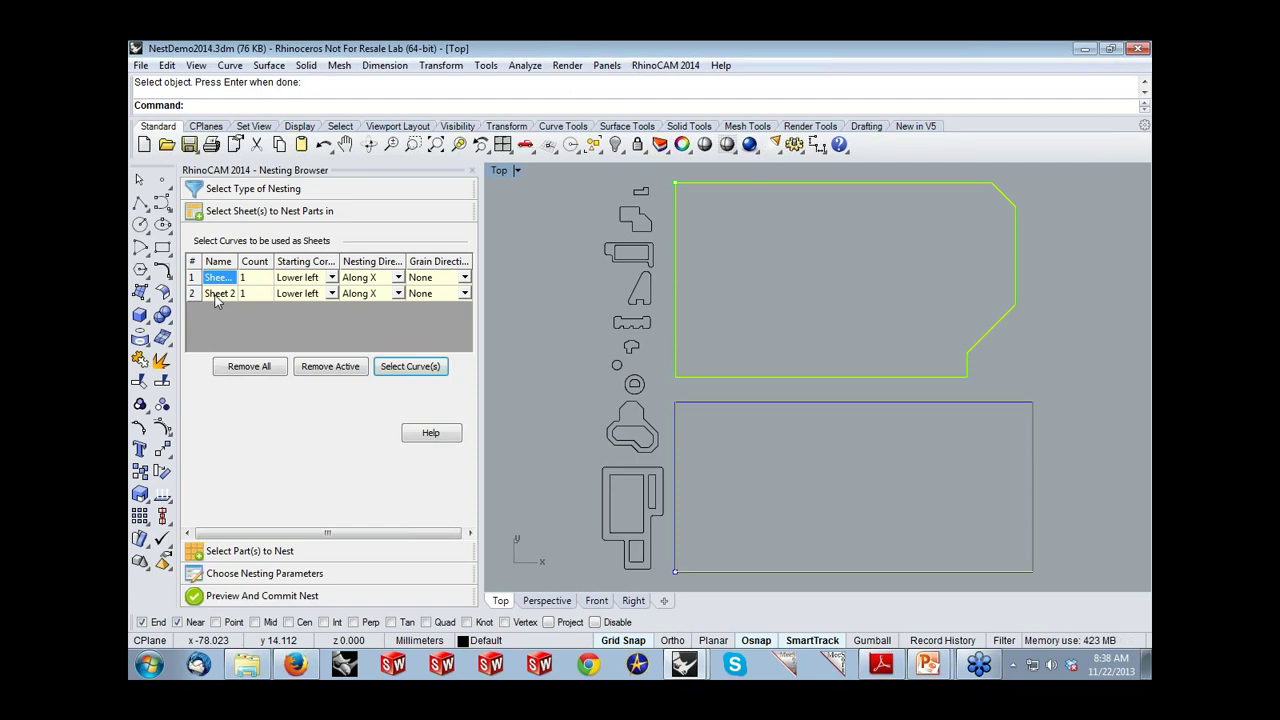
left_click(216, 294)
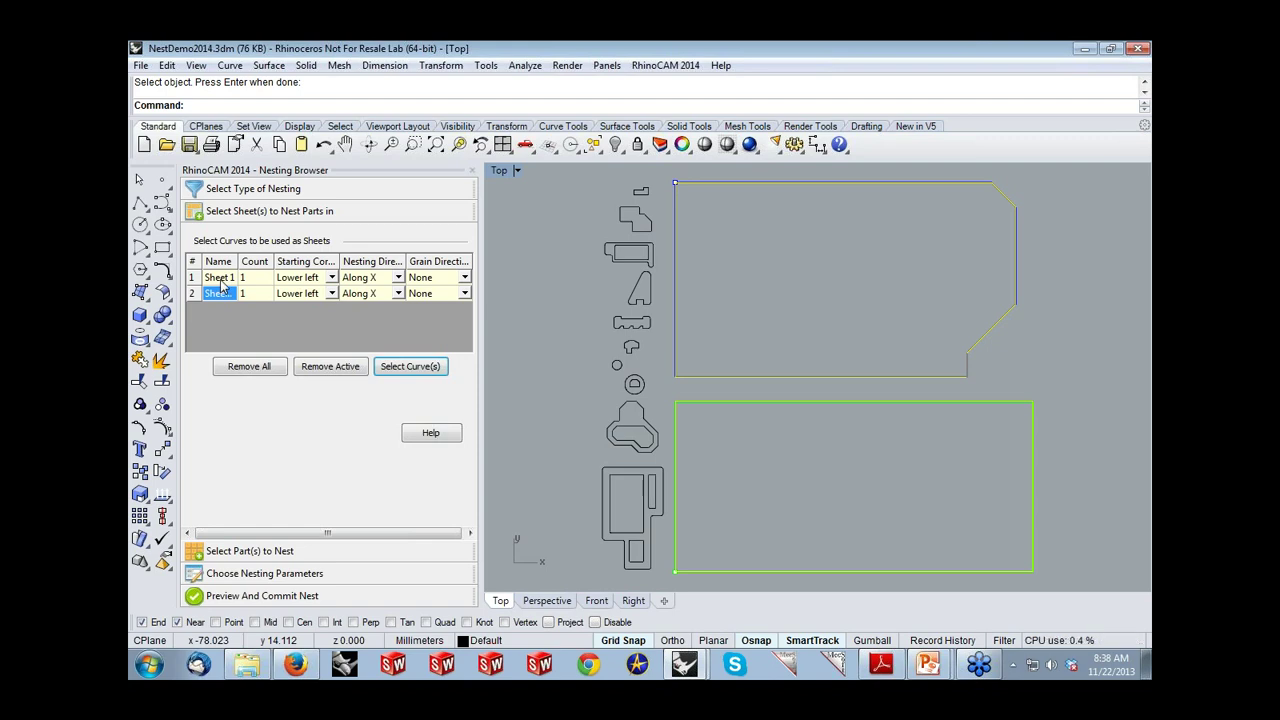
left_click(245, 301)
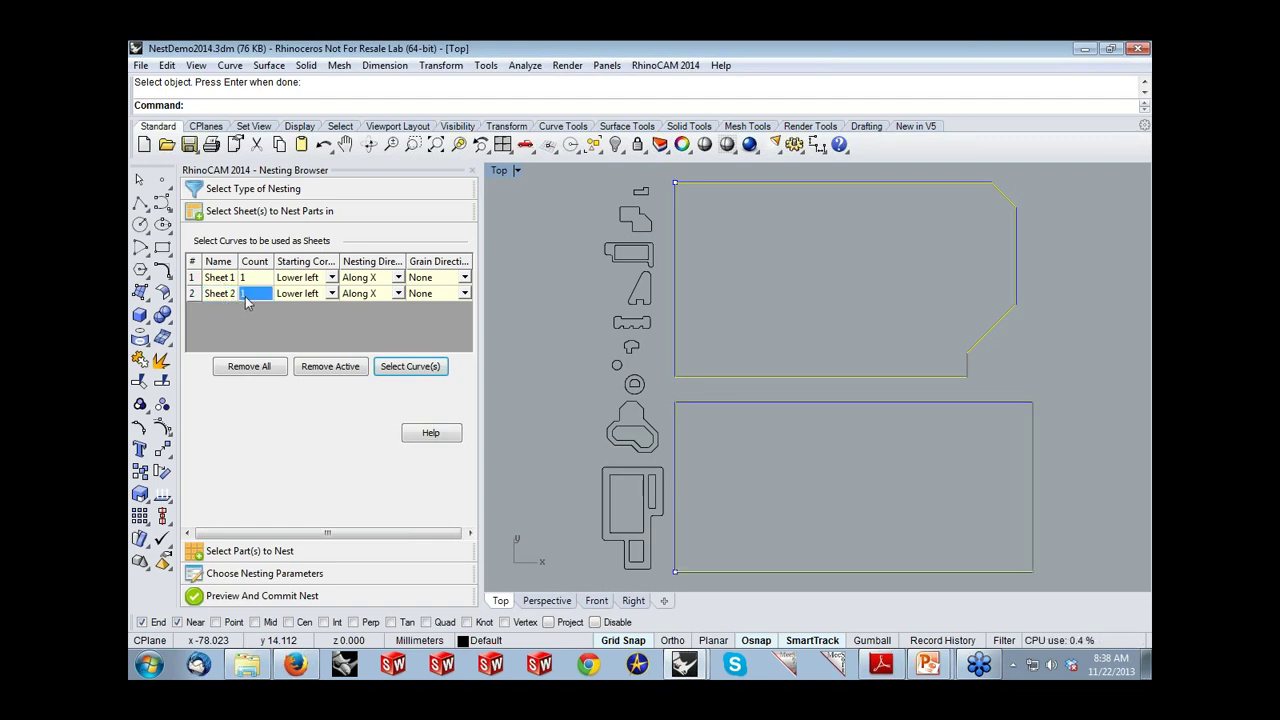
left_click(247, 301)
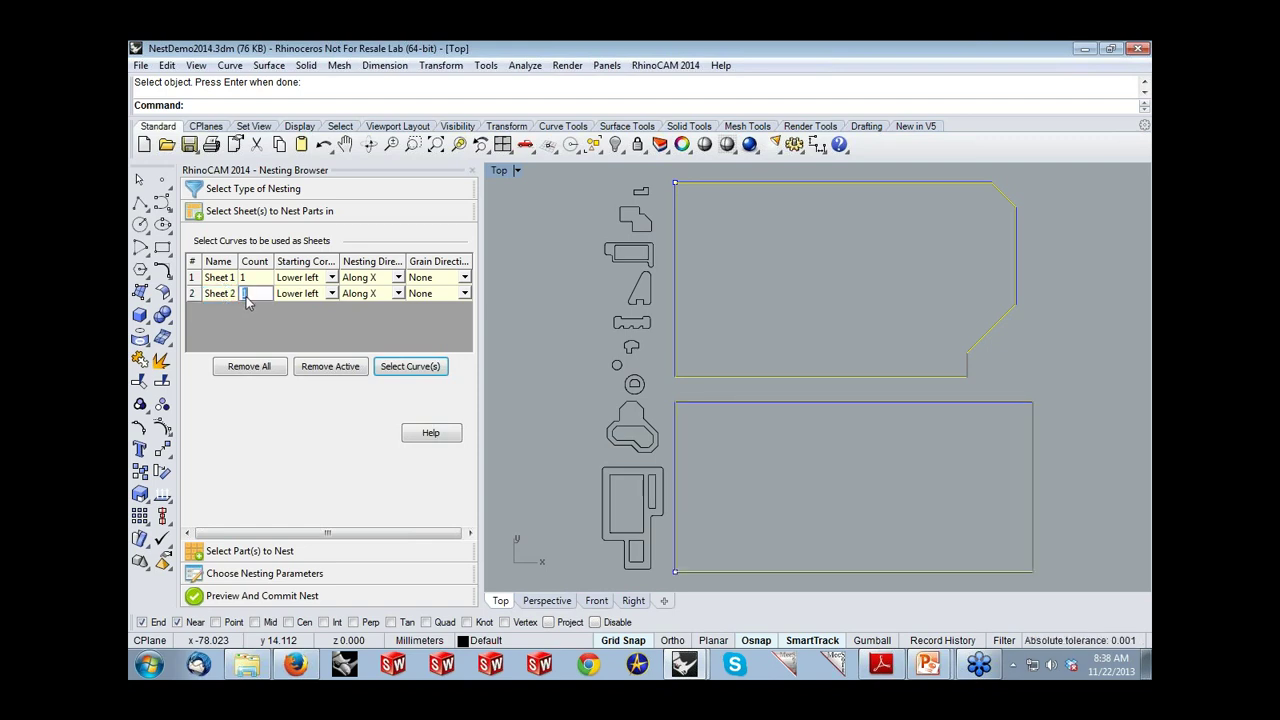
type("5")
left_click(221, 300)
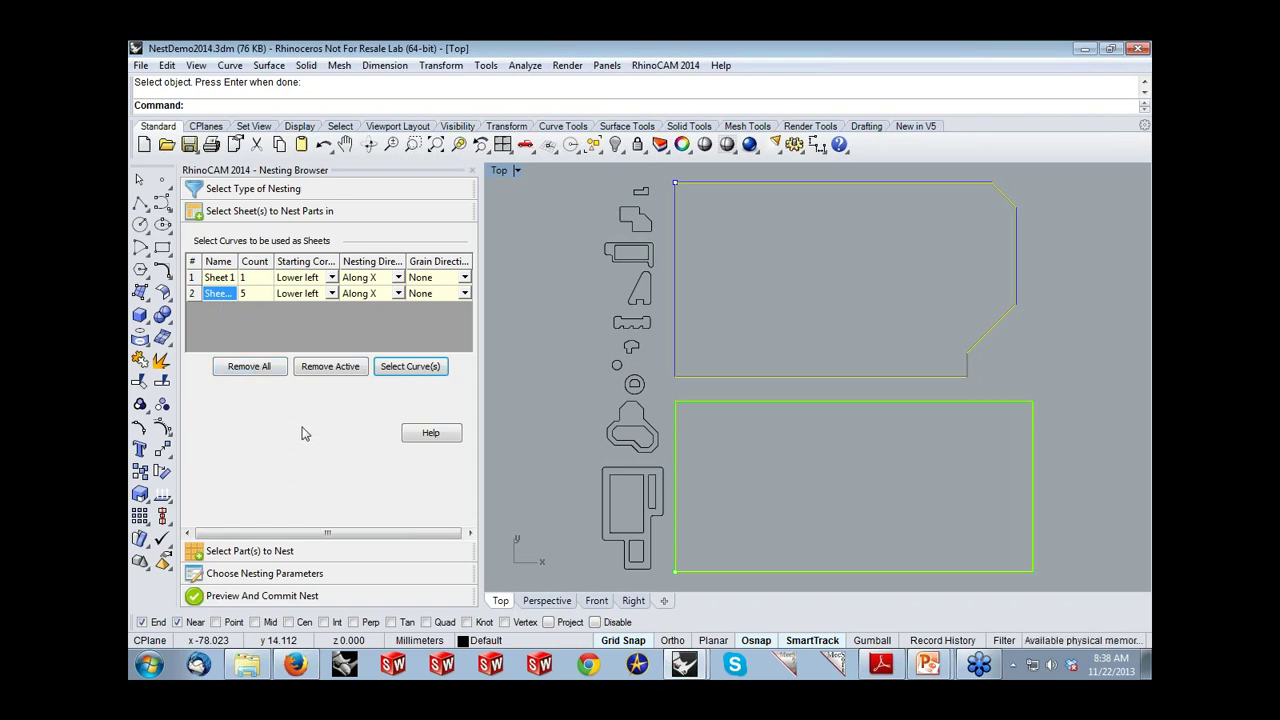
Step: Set Sheet 2's nesting direction to Along Y and apply the Along X grain direction to both sheets
left_click(397, 295)
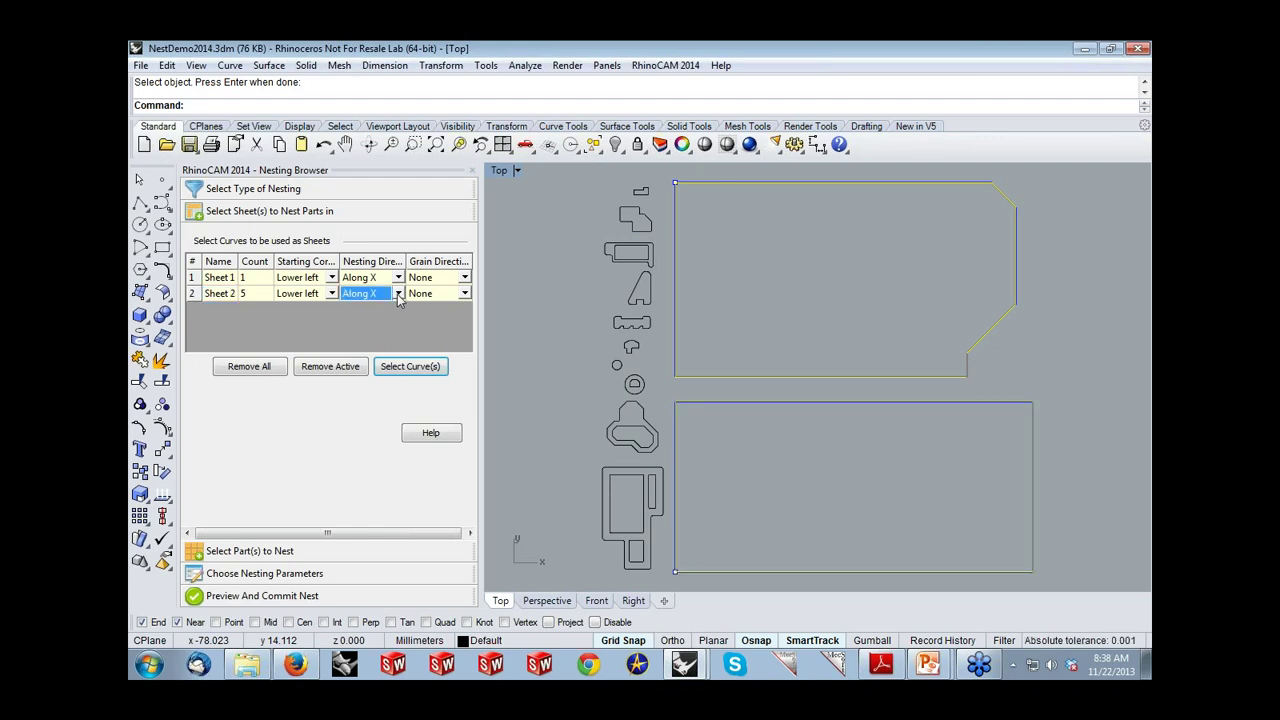
left_click(398, 295)
left_click(367, 322)
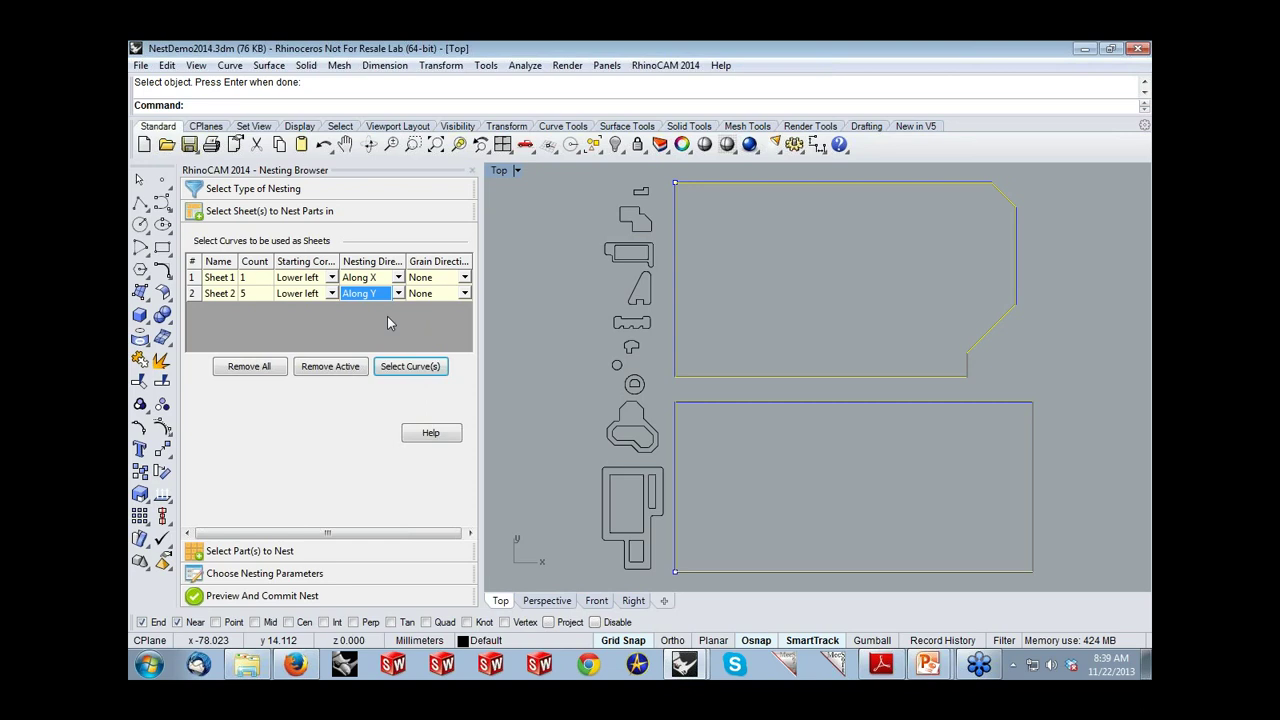
left_click(464, 279)
left_click(464, 280)
left_click(445, 302)
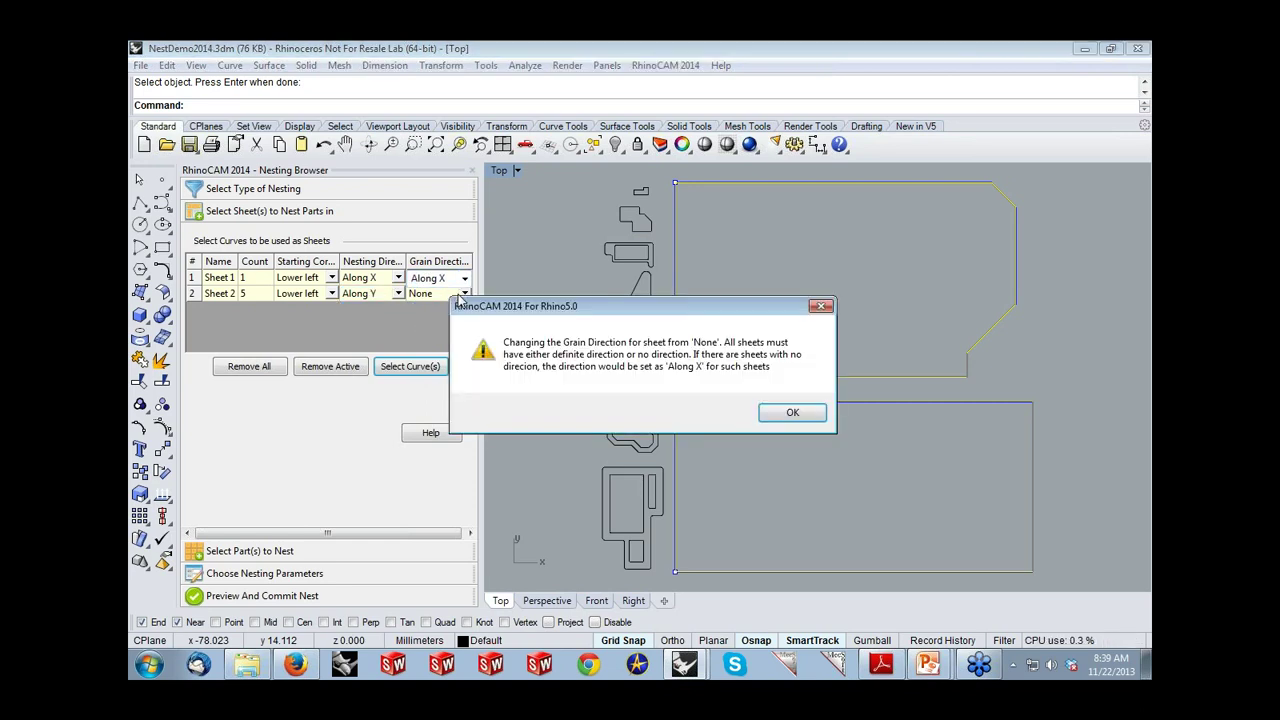
left_click(775, 415)
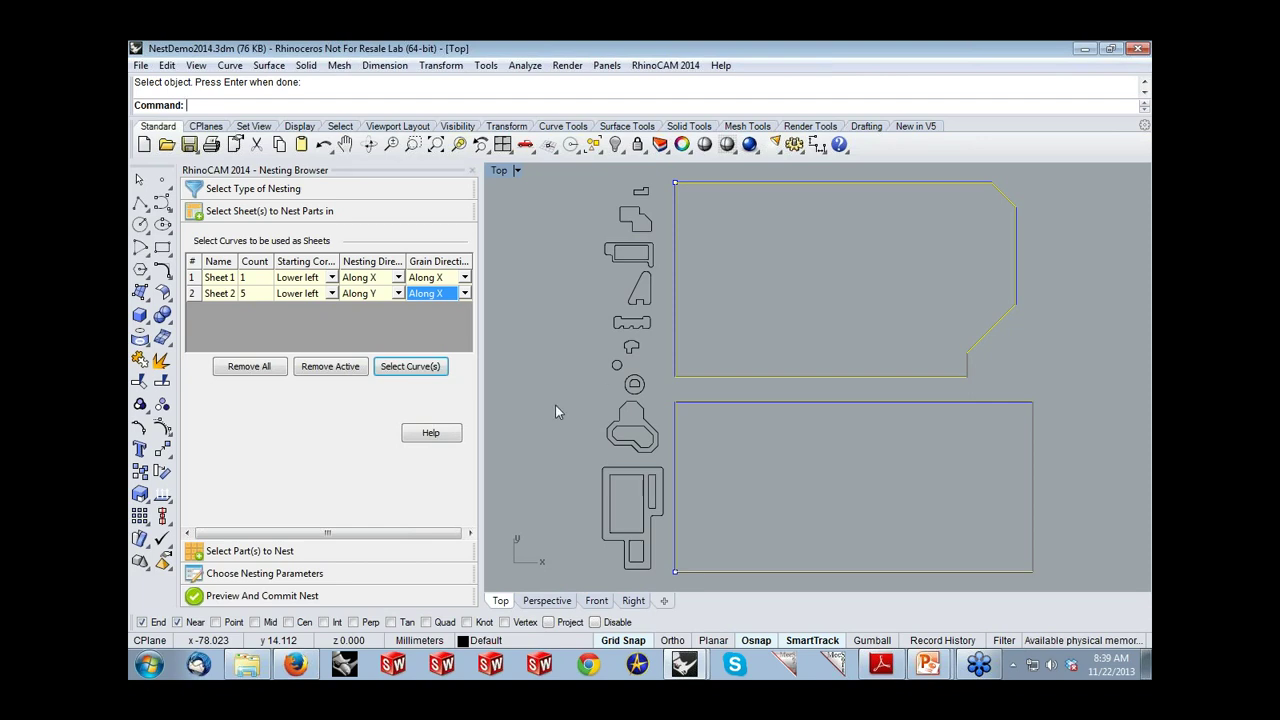
Step: Add the outer outlines of all ten shapes beside the sheets as parts to nest
left_click(327, 554)
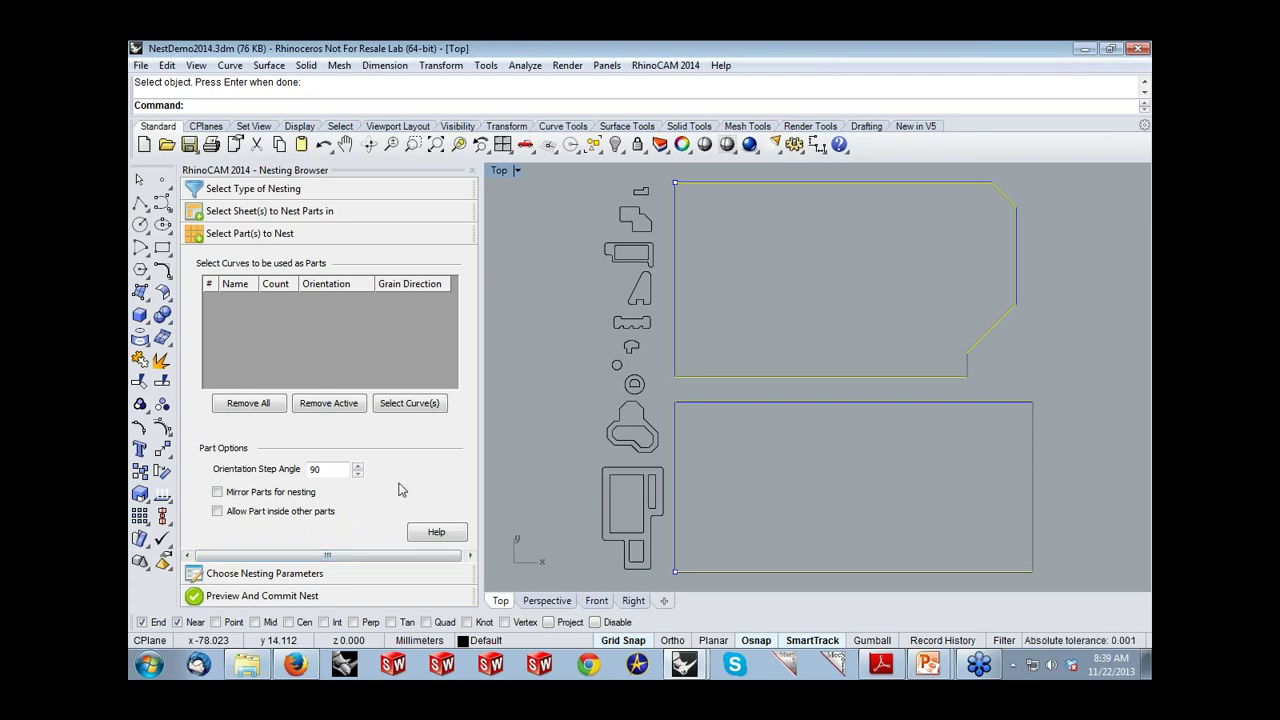
left_click(421, 407)
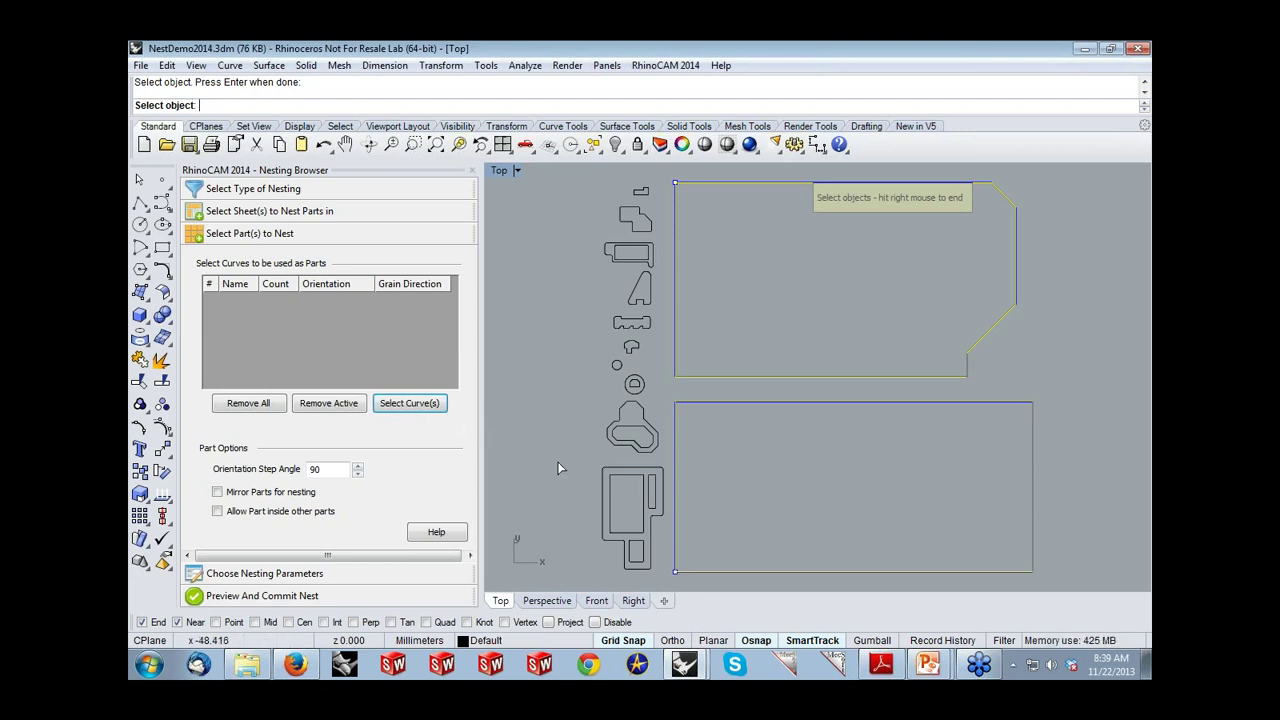
left_click(606, 476)
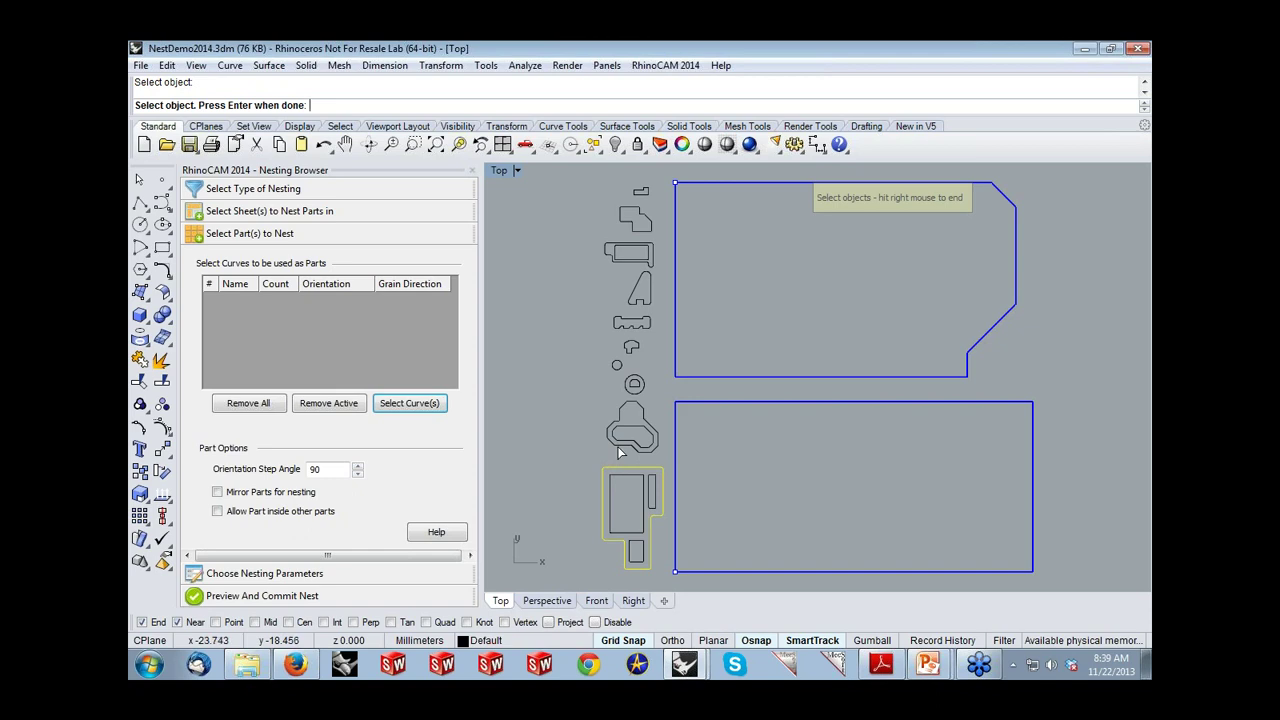
left_click(618, 450)
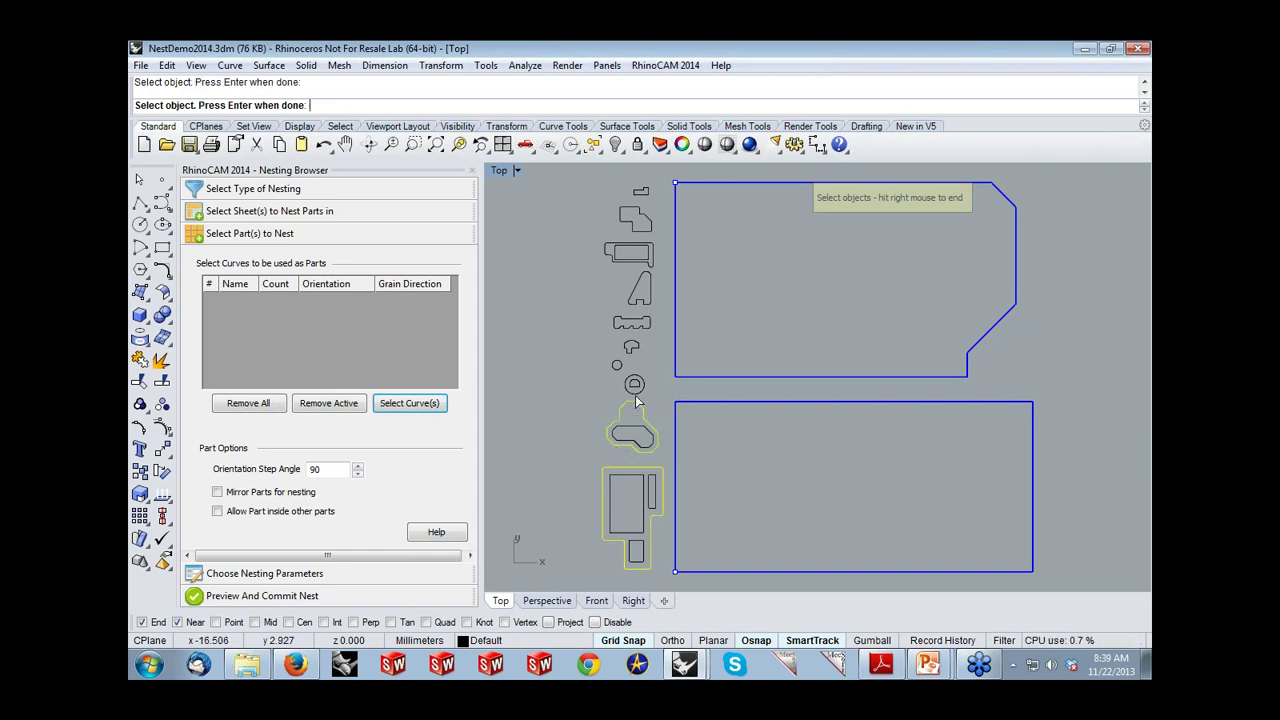
left_click(617, 365)
left_click(631, 347)
left_click(649, 324)
left_click(650, 295)
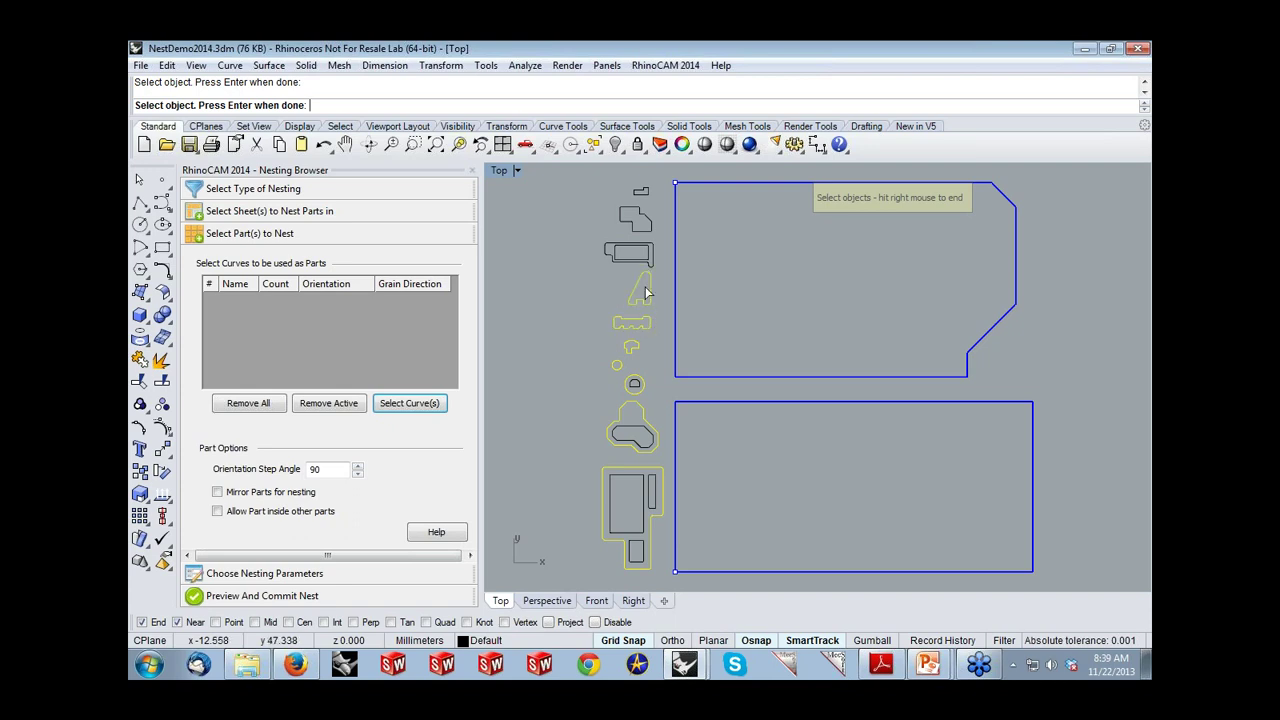
left_click(652, 256)
left_click(650, 226)
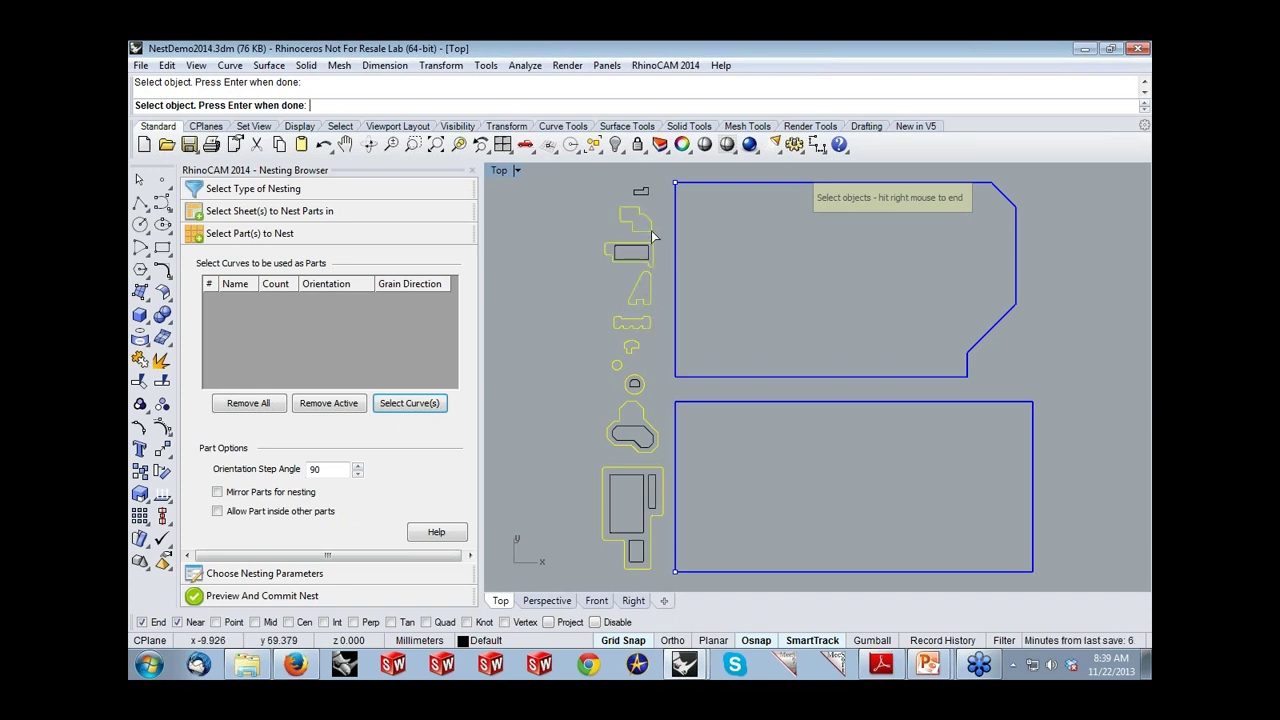
left_click(643, 192)
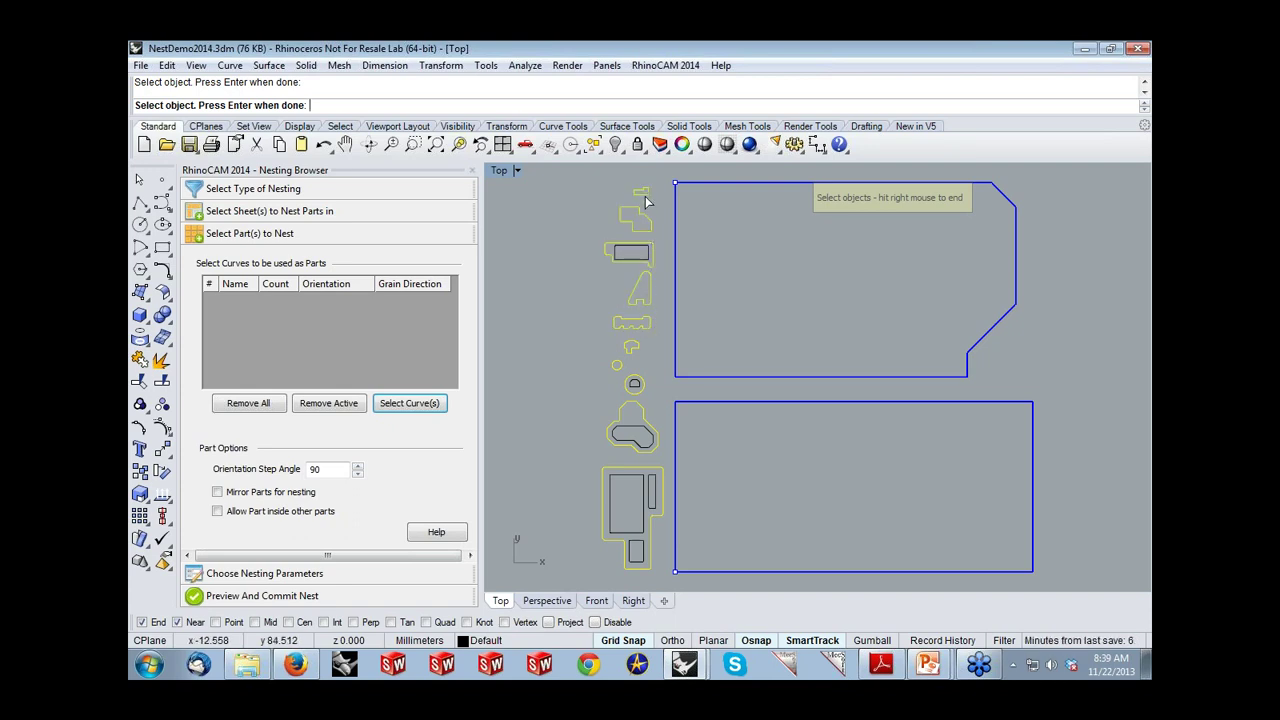
right_click(563, 219)
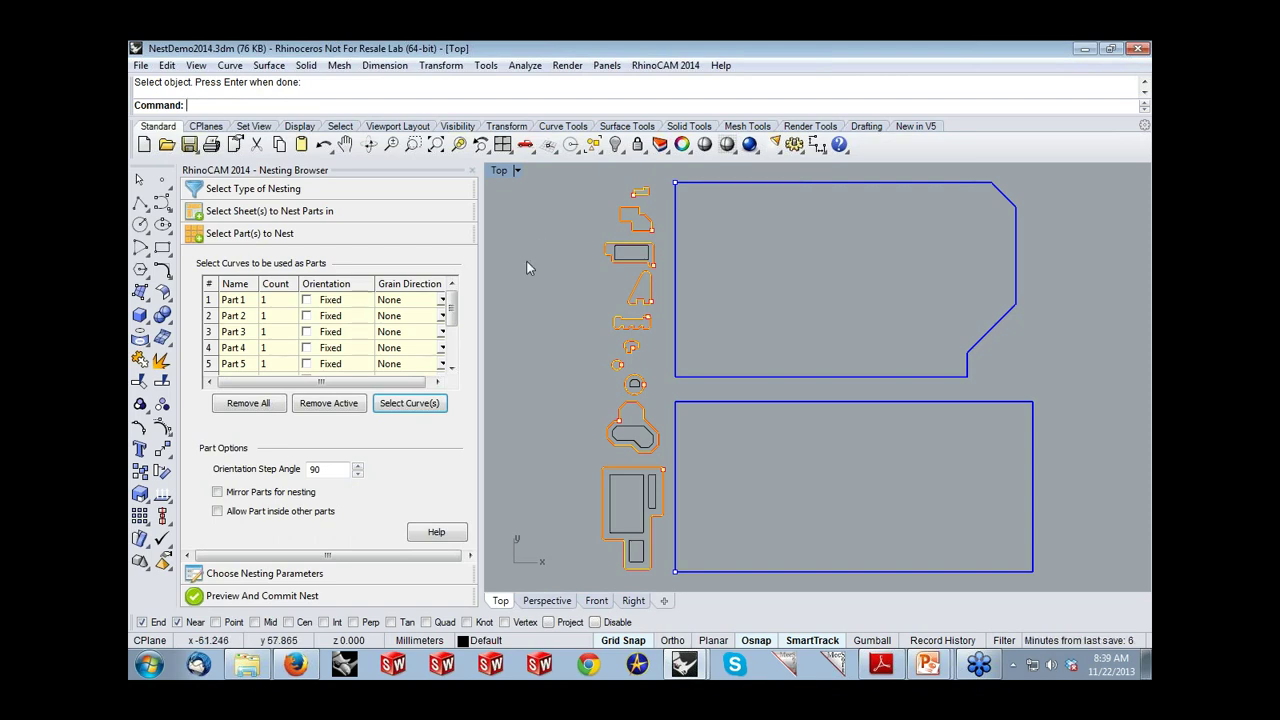
Step: Add the inner curves of the part shapes to the nesting parts by window-selecting the whole column of shapes
left_click(422, 411)
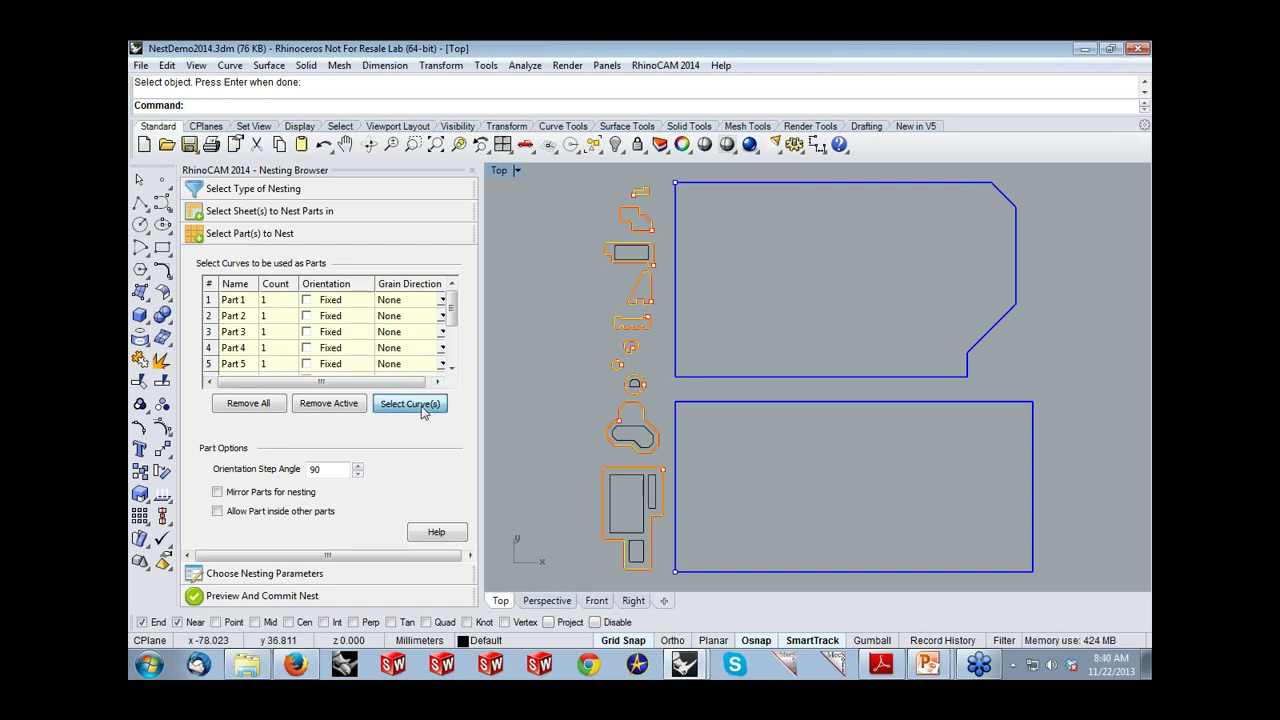
left_click_drag(549, 172, 661, 573)
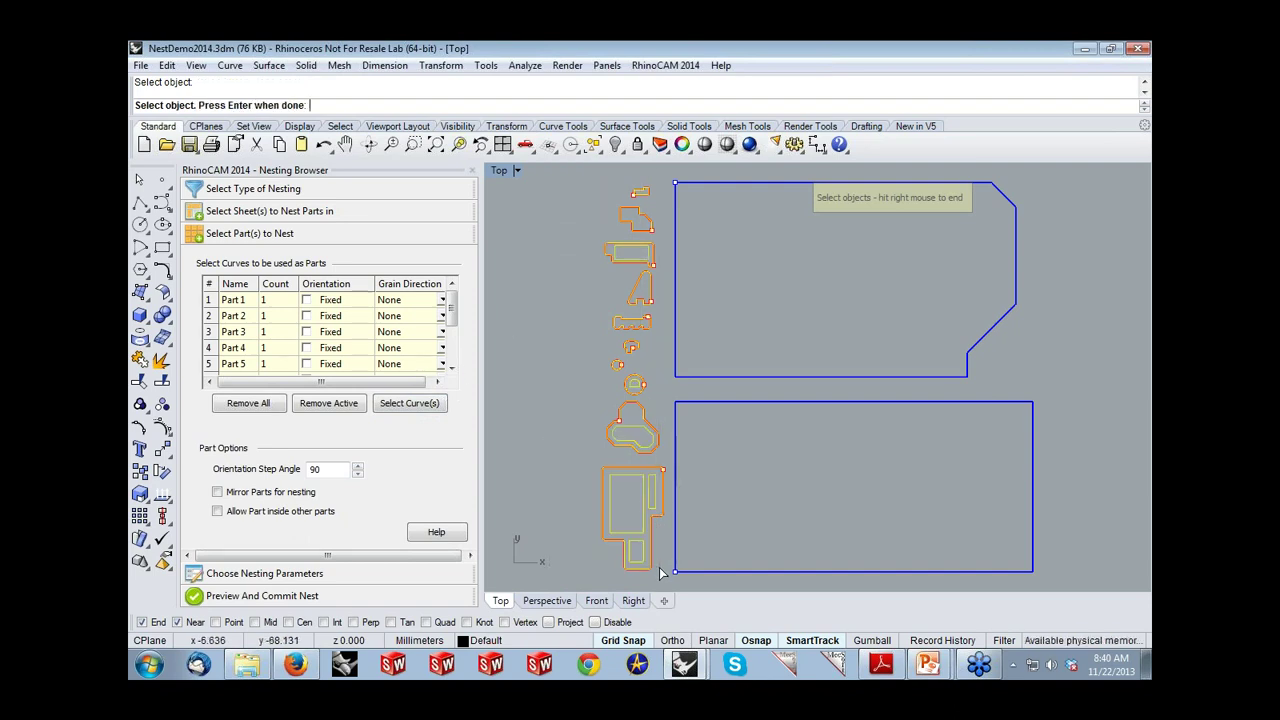
right_click(554, 493)
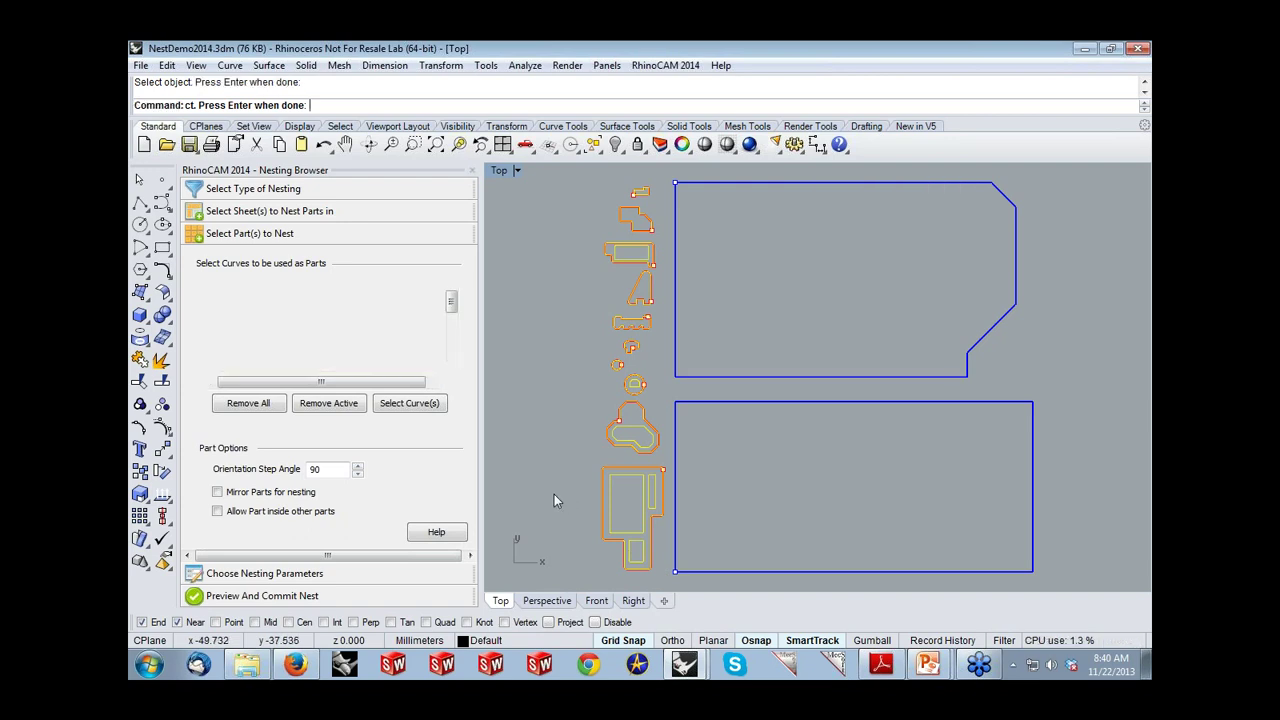
Step: Highlight Part 1, Part 2 and Part 3 in the parts list to identify their shapes in the drawing
mouse_move(452, 302)
left_mouse_down()
mouse_move(453, 355)
mouse_move(452, 302)
left_mouse_up()
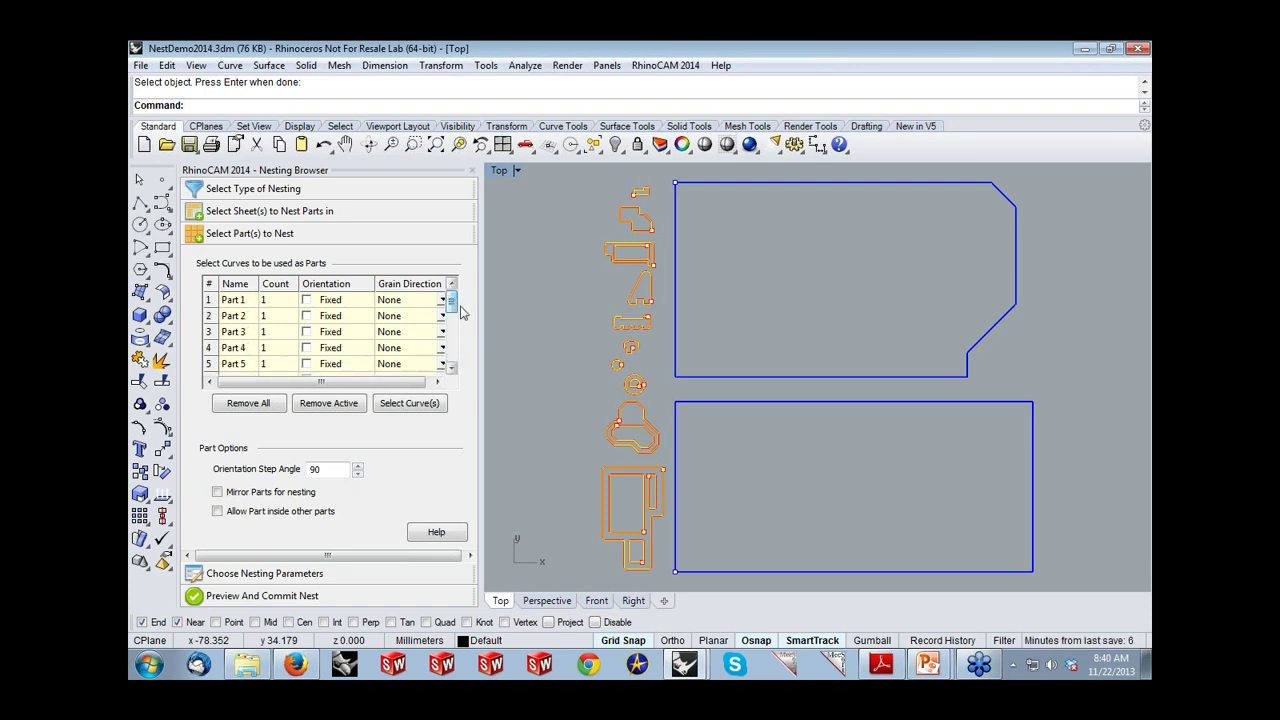
left_click(237, 301)
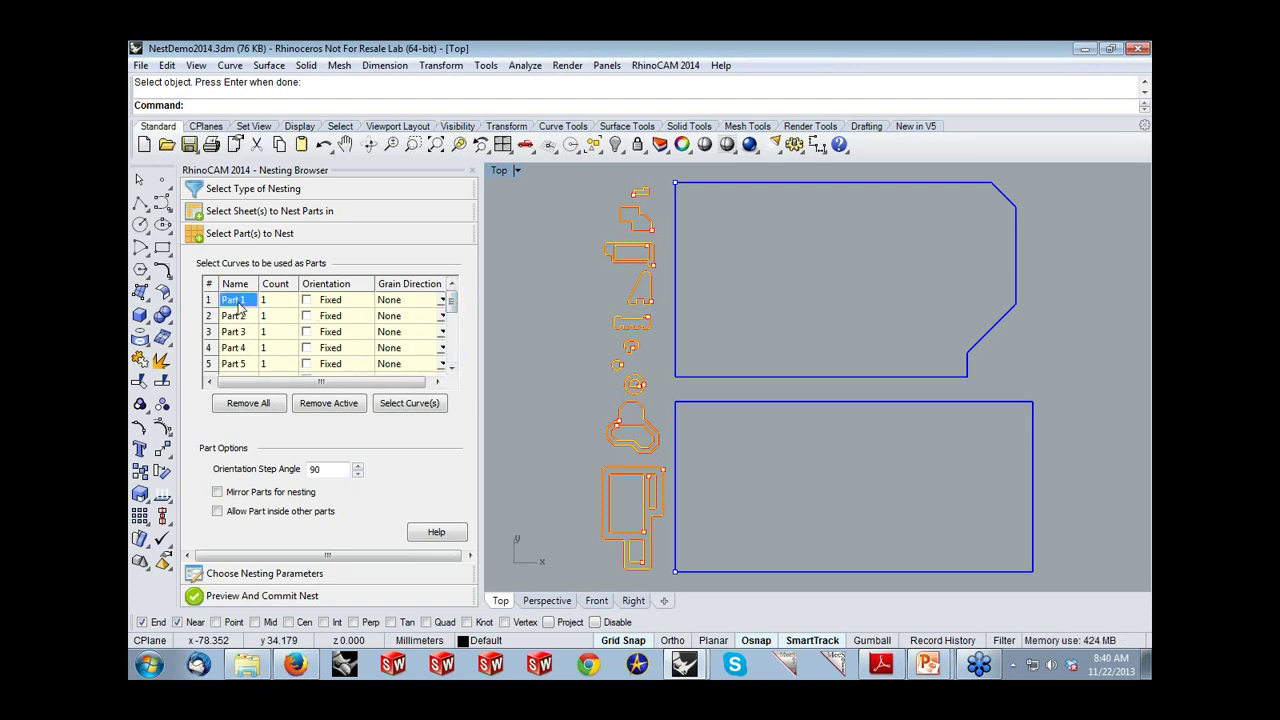
left_click(239, 317)
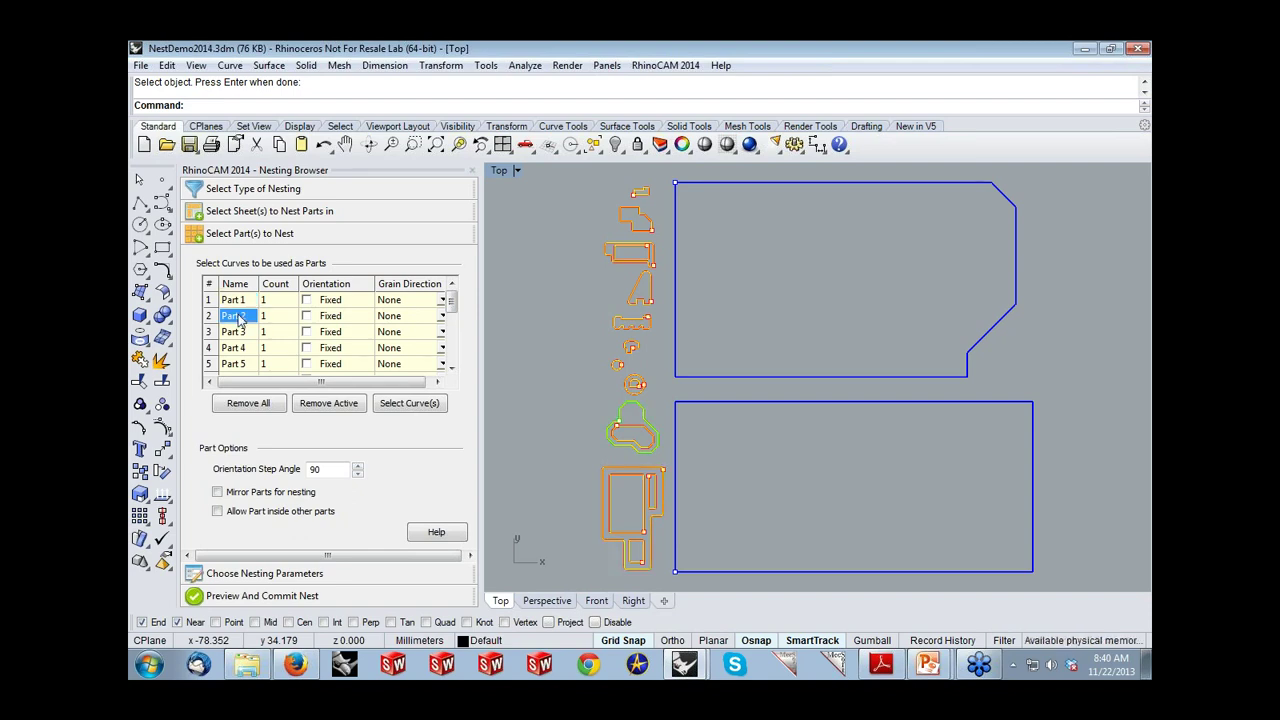
left_click(240, 332)
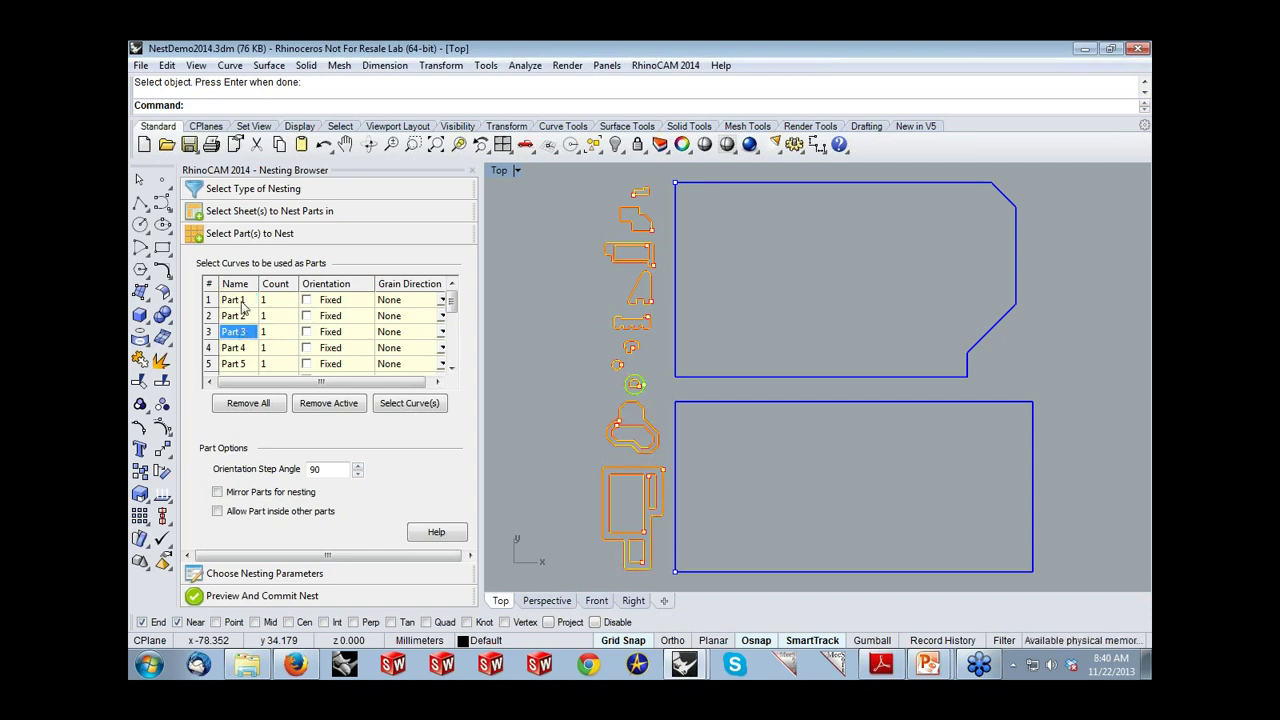
left_click(243, 302)
Step: Set the nesting counts of the first three parts: Part 1 to 20, Part 2 to 15 and Part 3 to 10
left_click(270, 304)
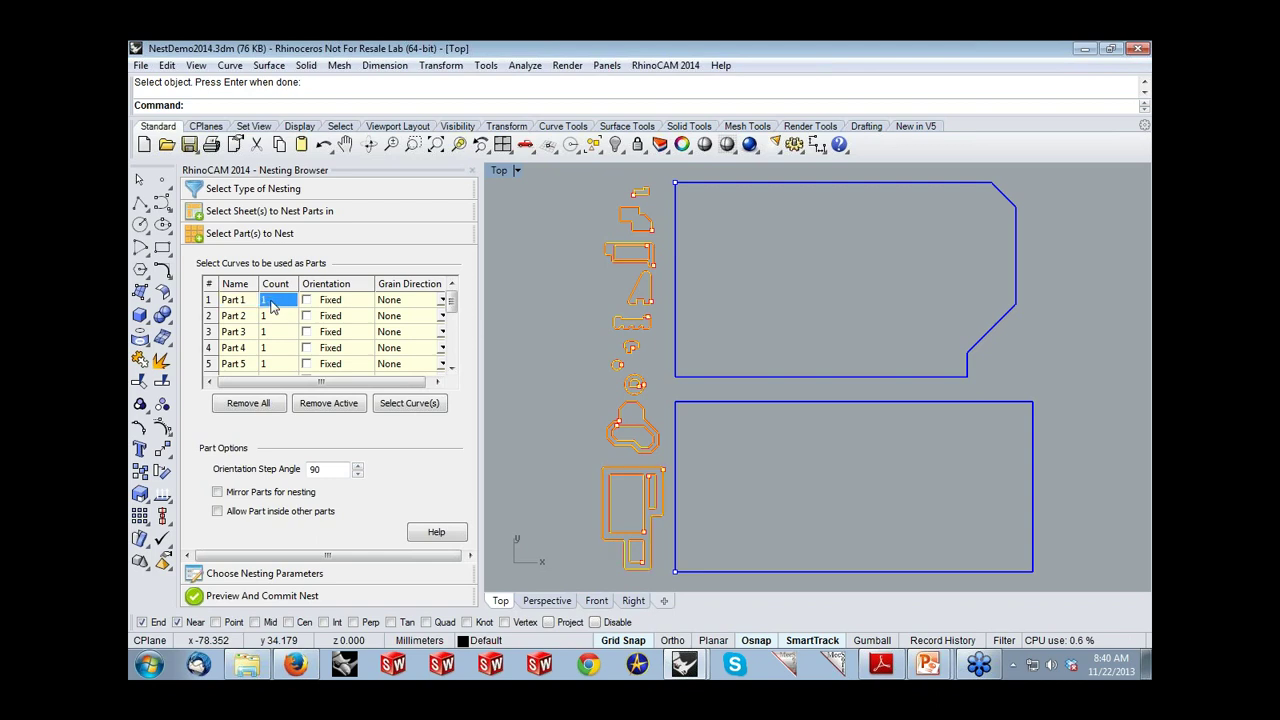
key("Left")
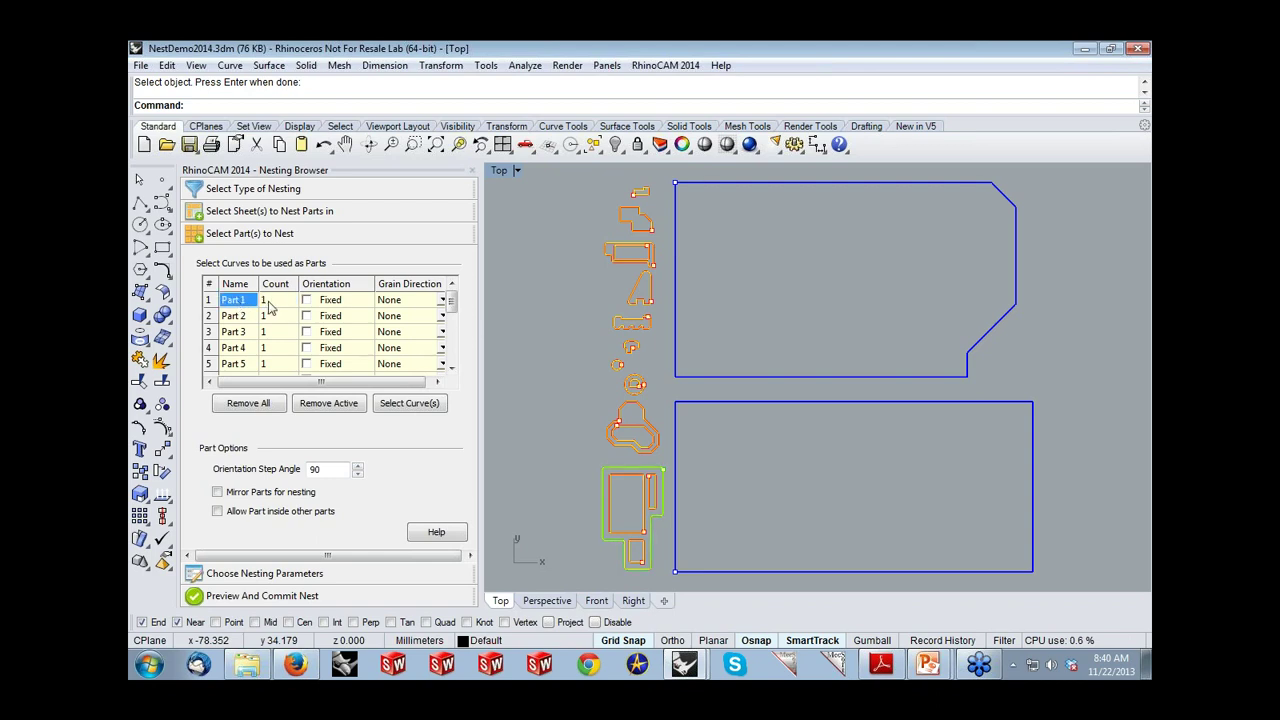
left_click(270, 307)
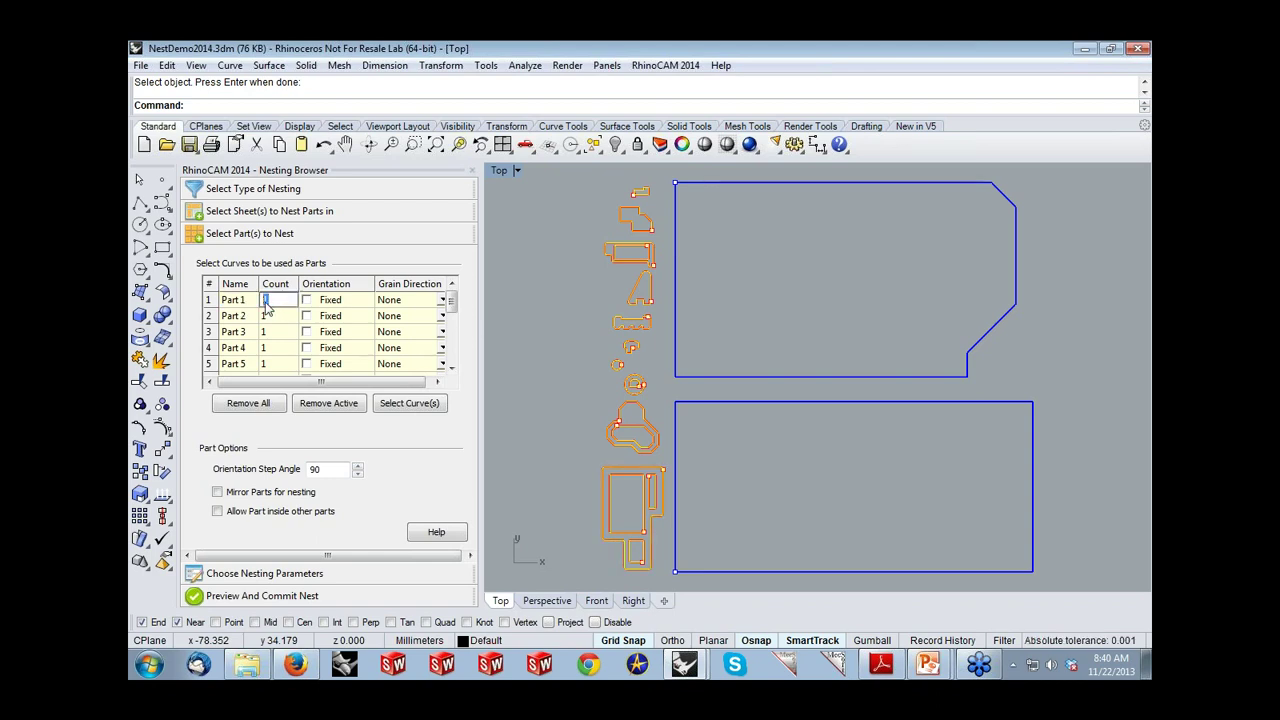
type("20")
key("Return")
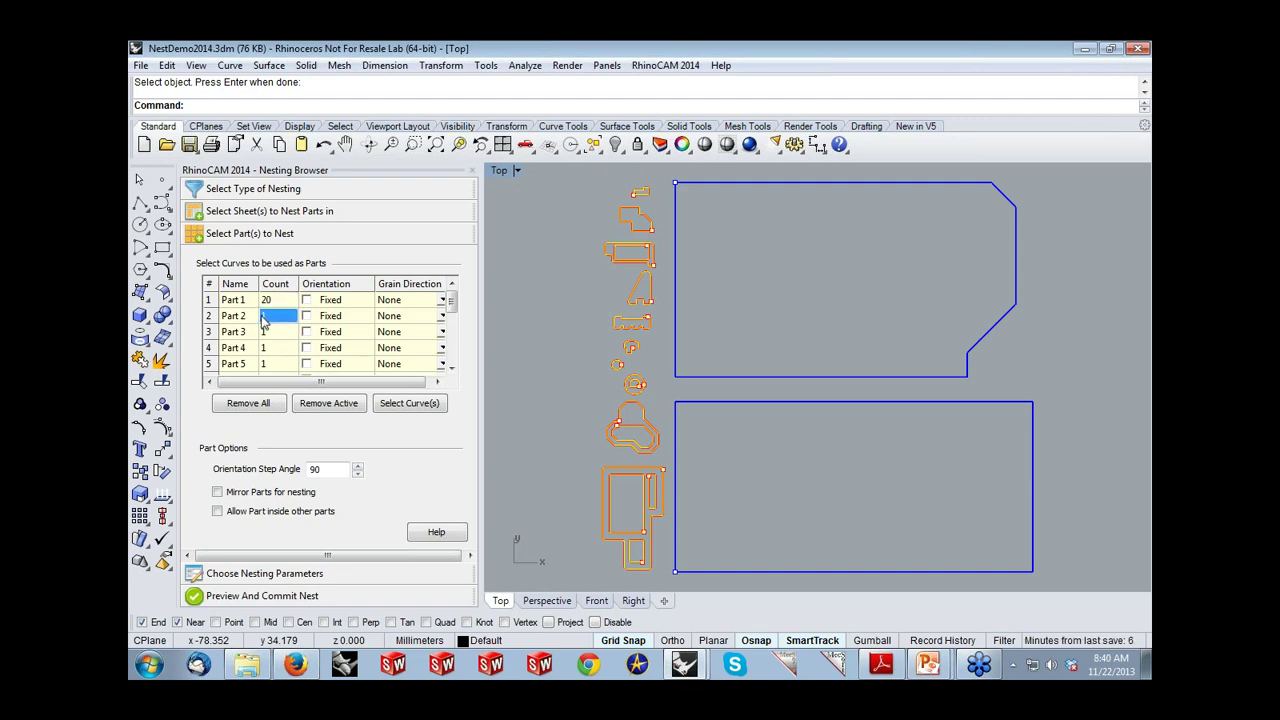
type("15")
key("Return")
type("0")
Step: Set the nesting count of Part 4 to 166 and of Part 5 to 110
left_click(253, 350)
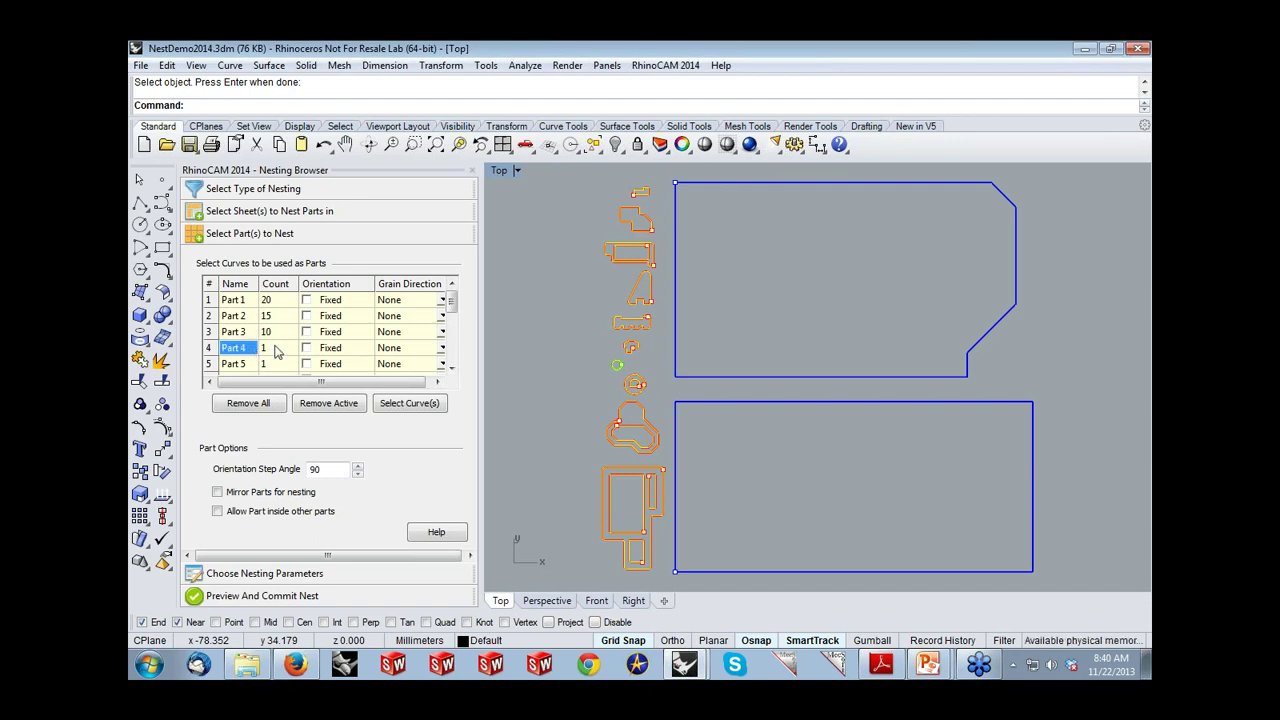
left_click(277, 350)
type("66")
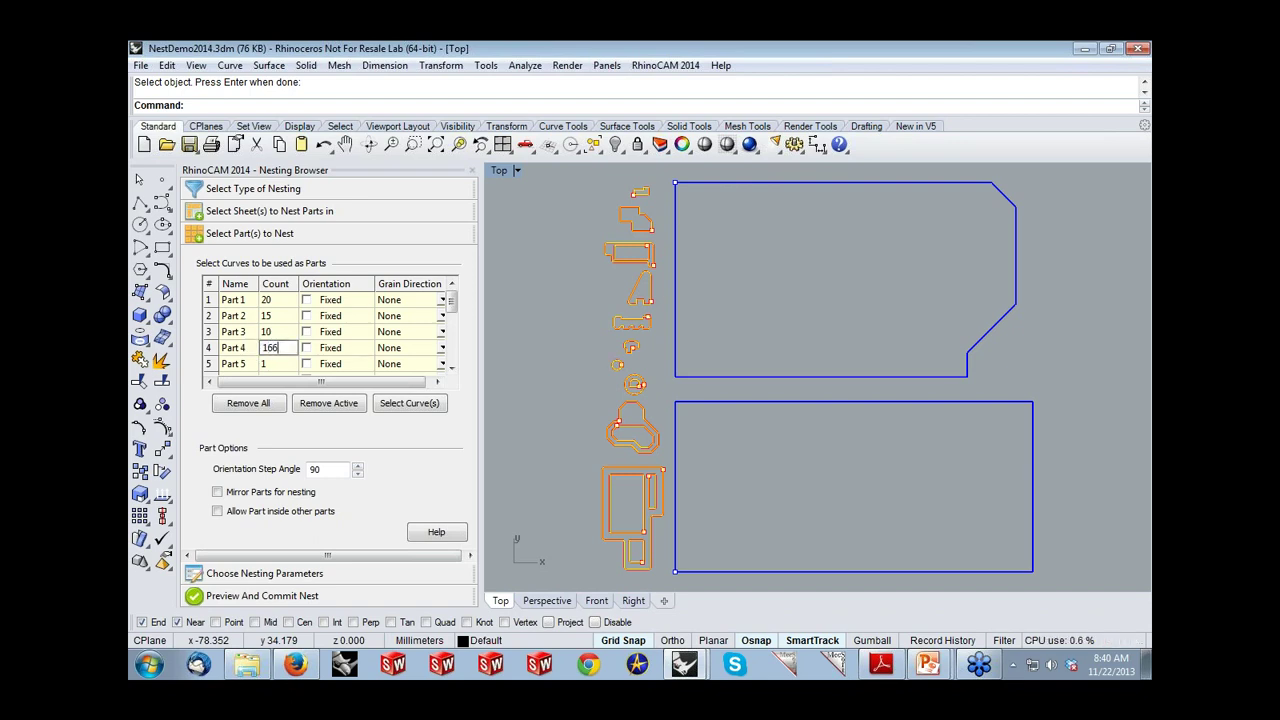
left_click(246, 366)
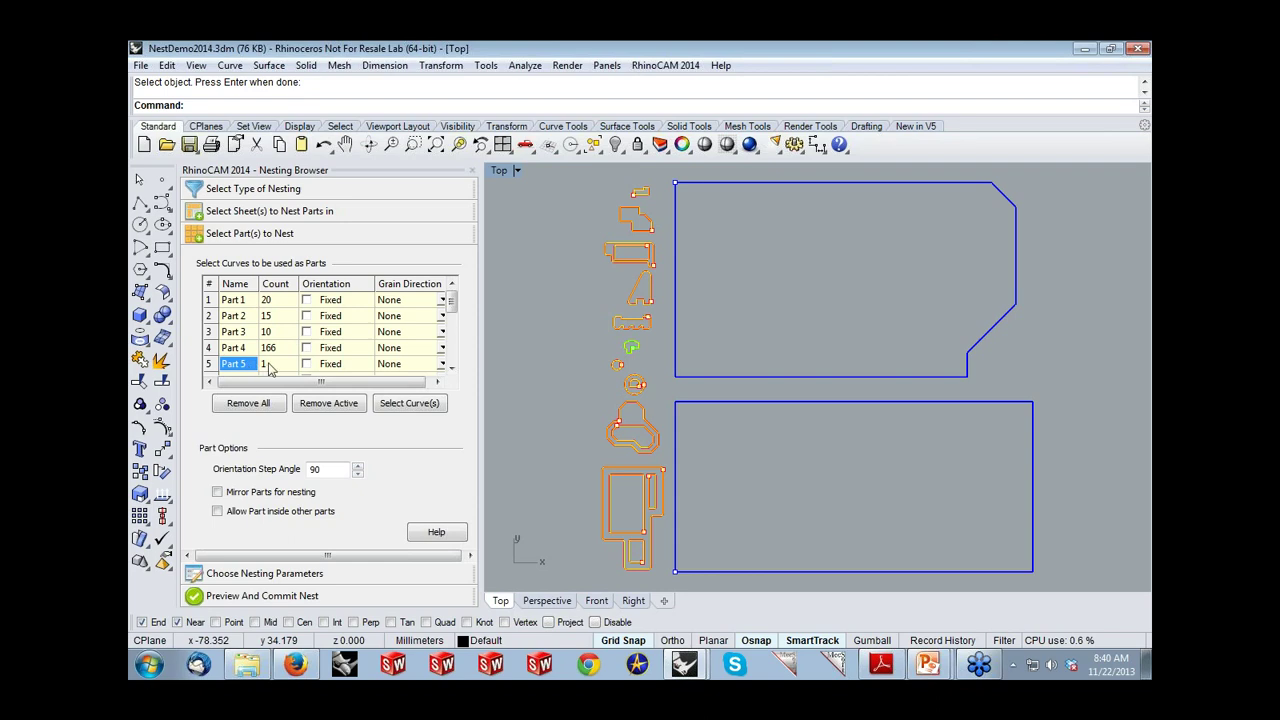
left_click(277, 368)
type("110")
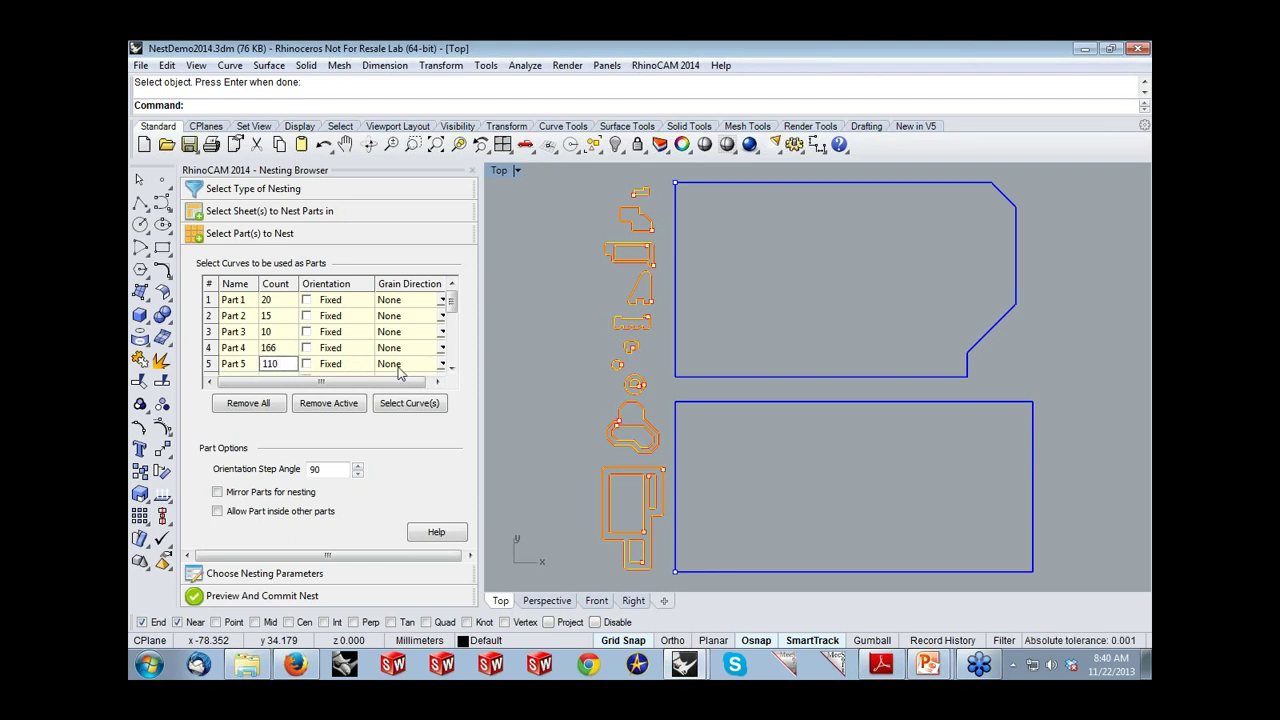
Step: Set the nesting count of Part 6 to 10 and of Part 7 to 30
left_click(451, 368)
left_click(451, 368)
left_click(240, 348)
left_click(265, 348)
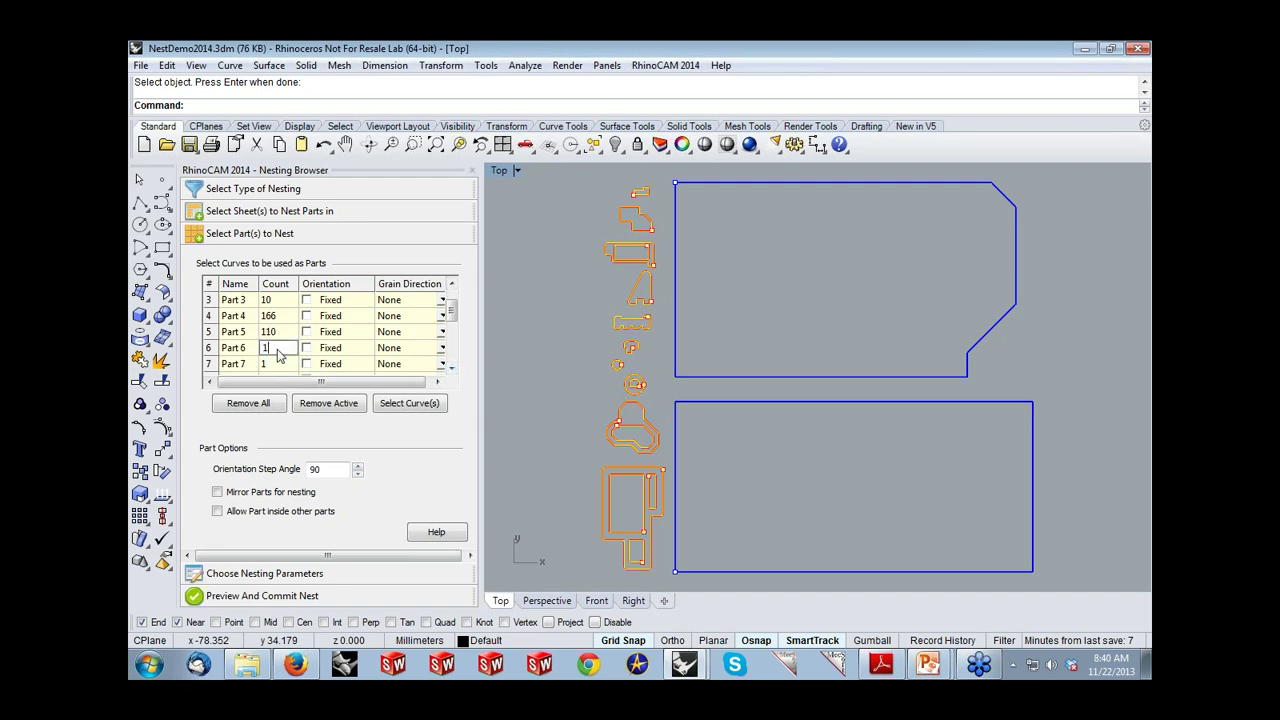
type("0")
left_click(249, 366)
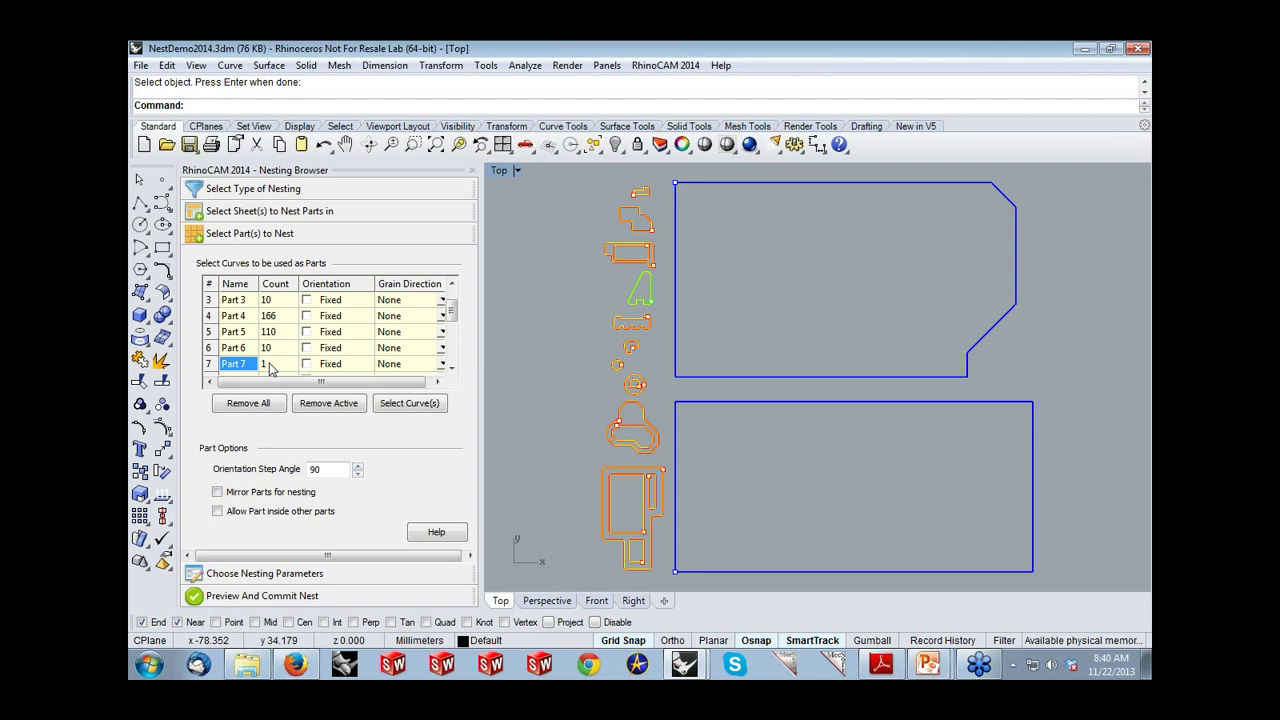
left_click(270, 366)
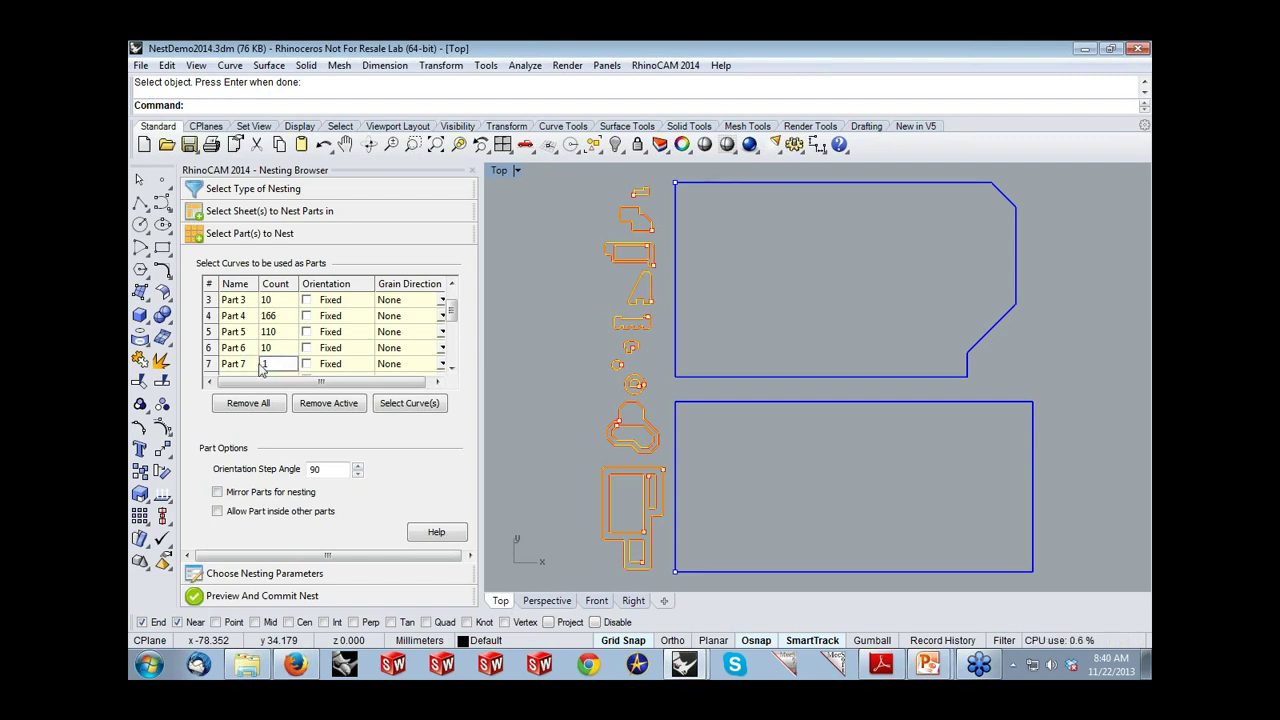
type("30")
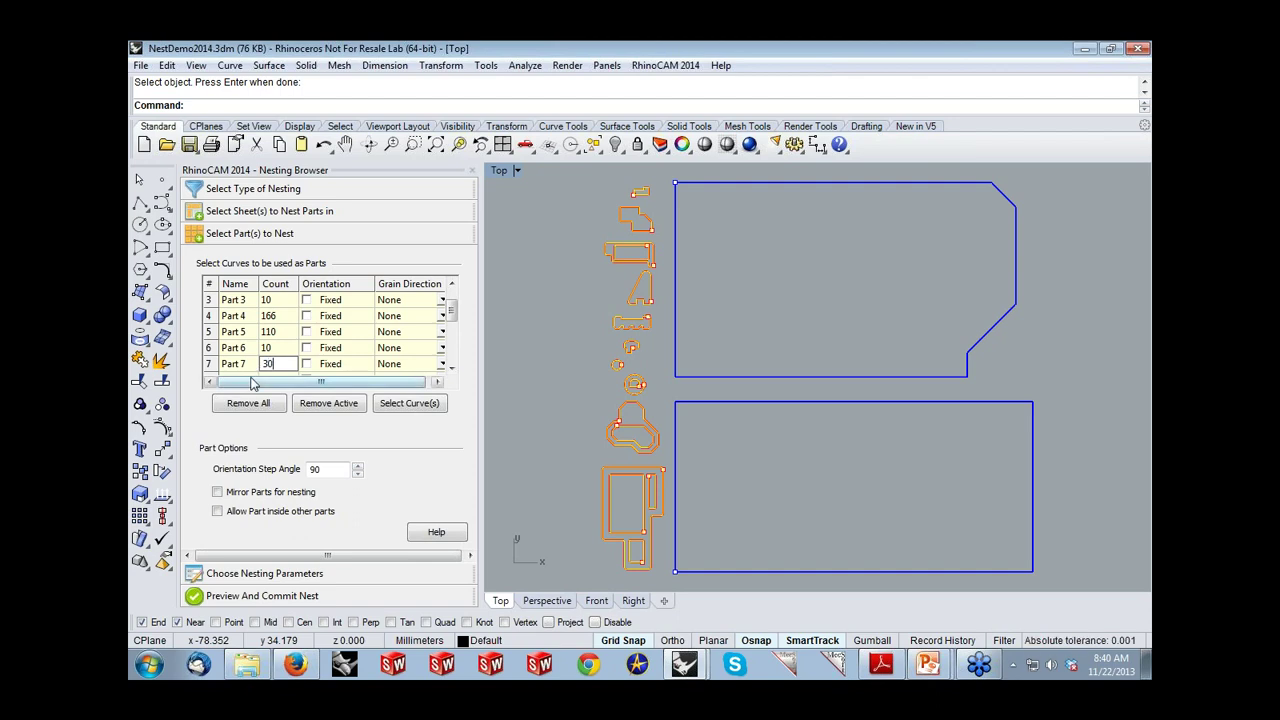
left_click(236, 365)
Step: Set the nesting count of Part 8 to 24 and of Part 9 to 20
scroll(238, 372, "down", 1)
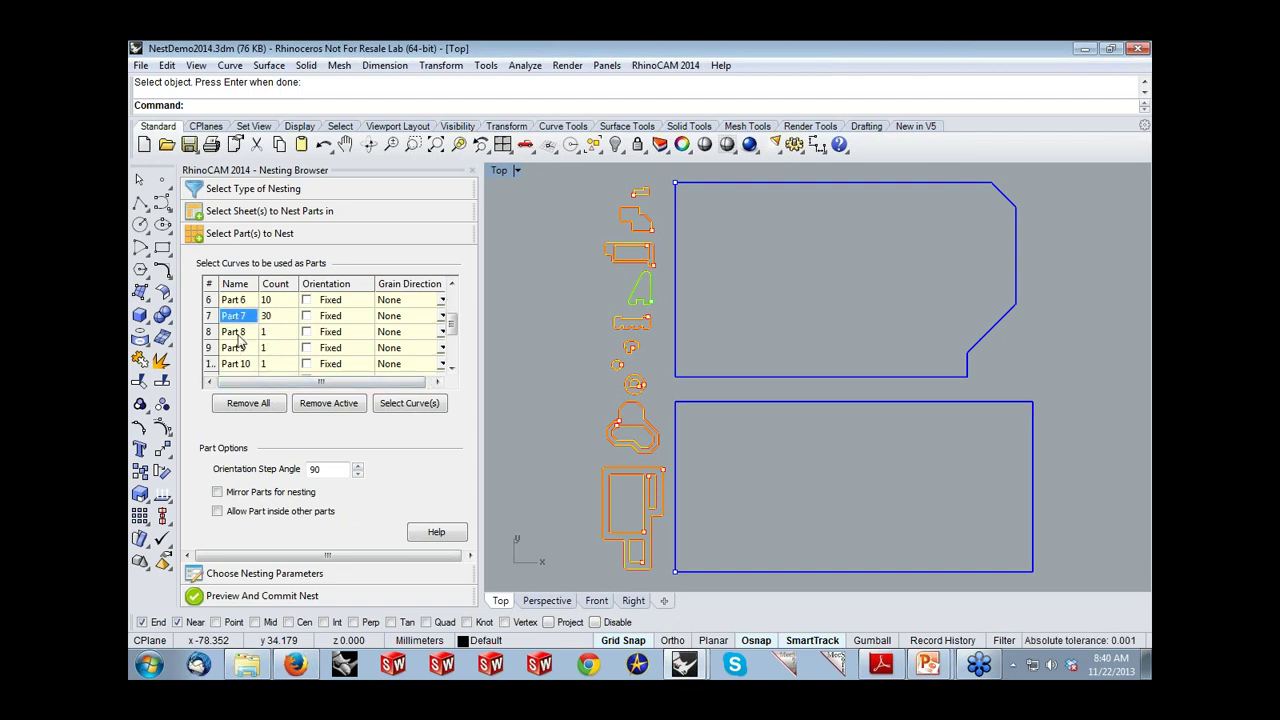
left_click(239, 334)
left_click(265, 339)
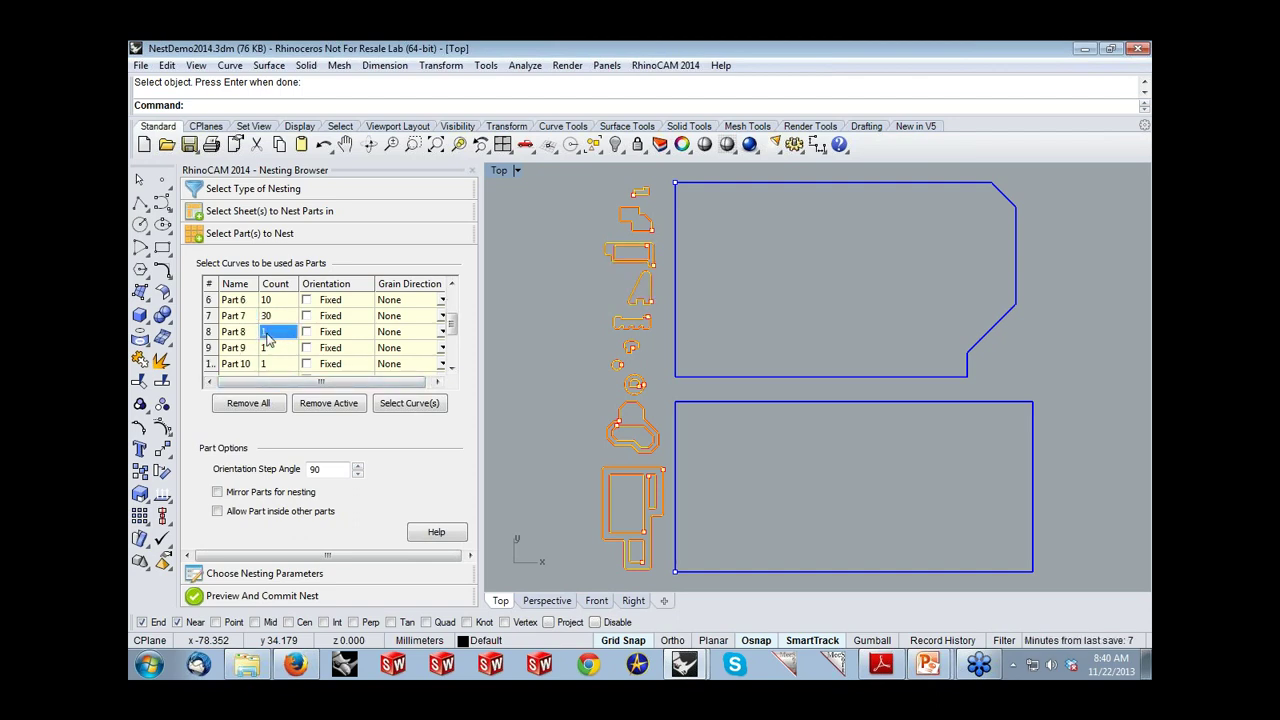
type("24")
left_click(236, 349)
left_click(266, 349)
type("20")
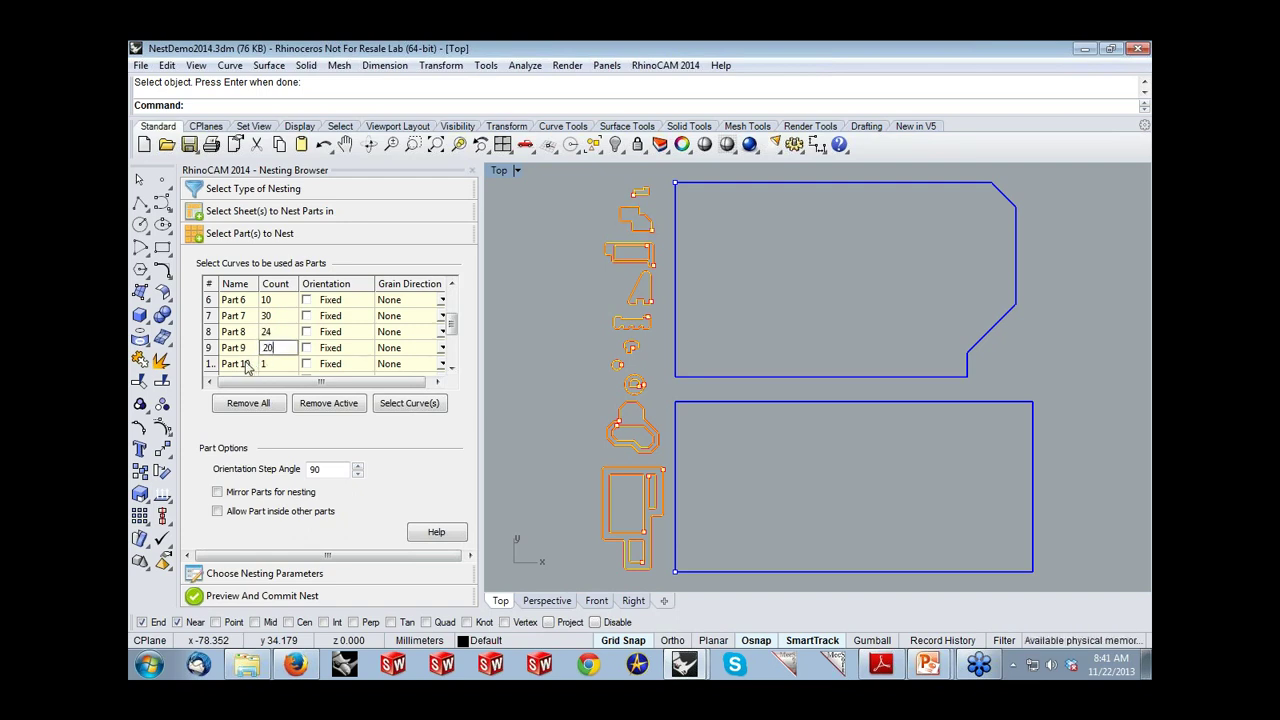
Step: Set the nesting count of Part 10, the smallest shape at the head of the column, to 60
left_click(248, 367)
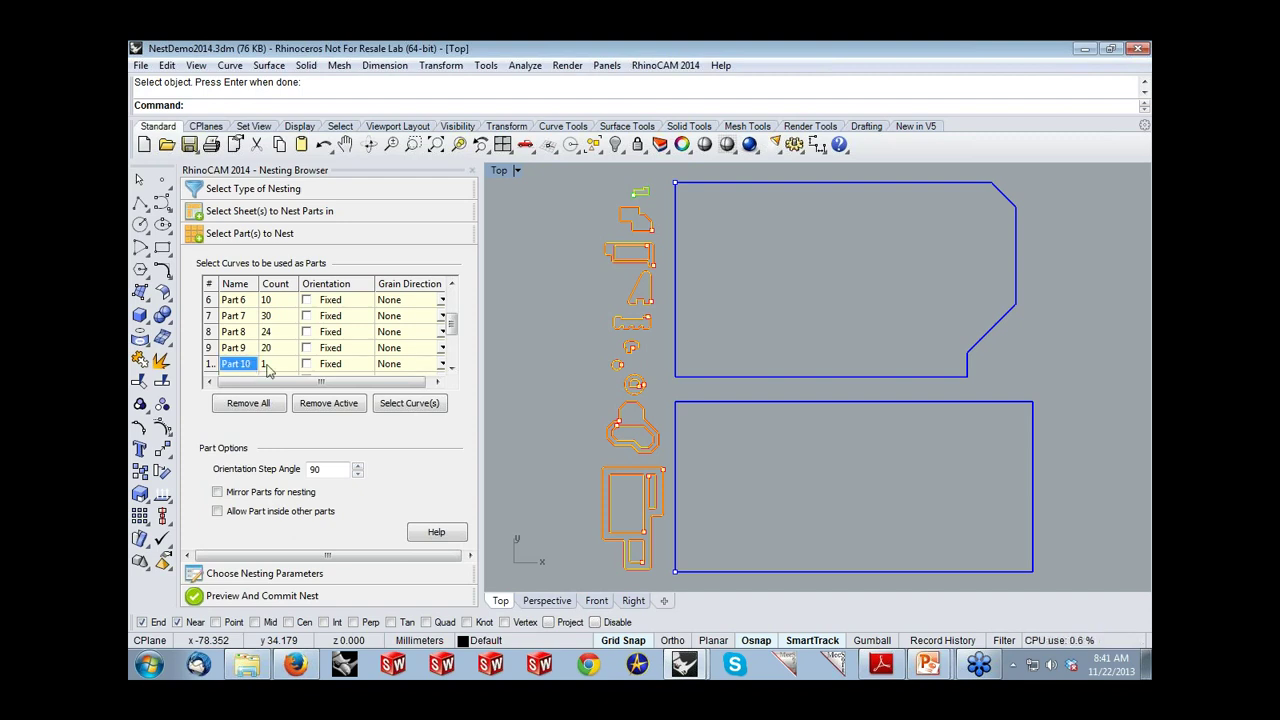
left_click(268, 368)
type("6")
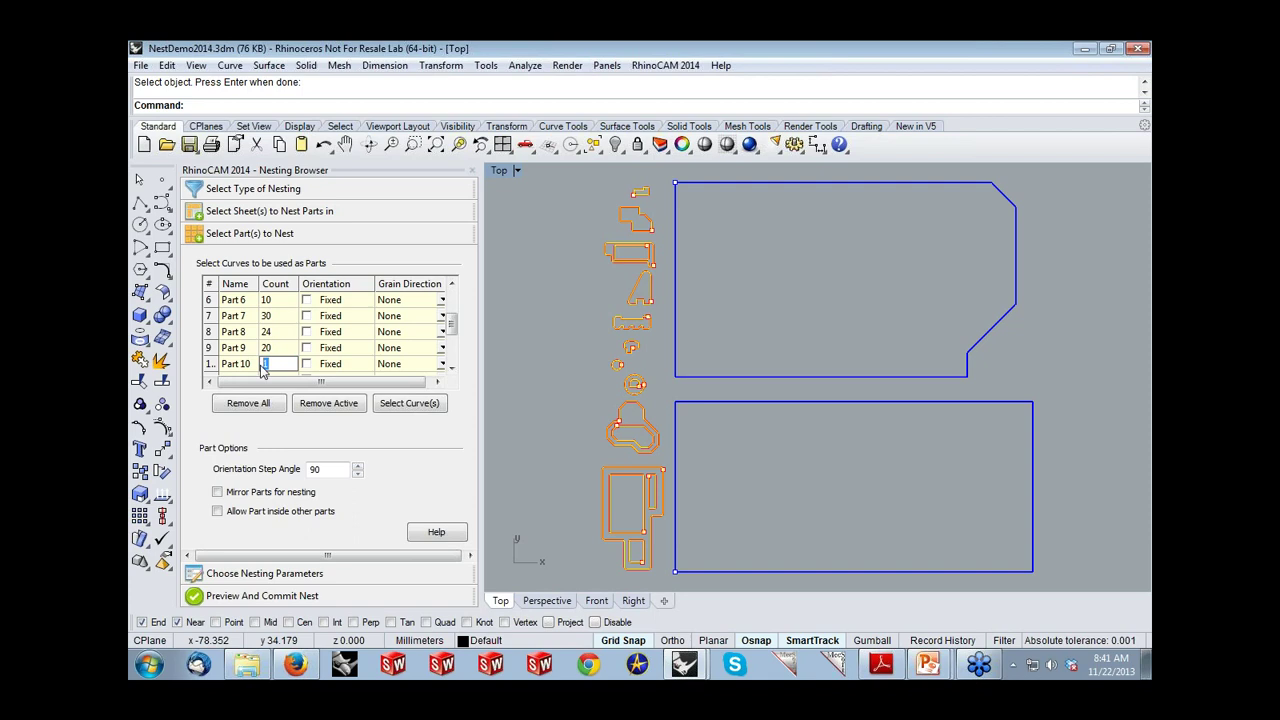
type("0")
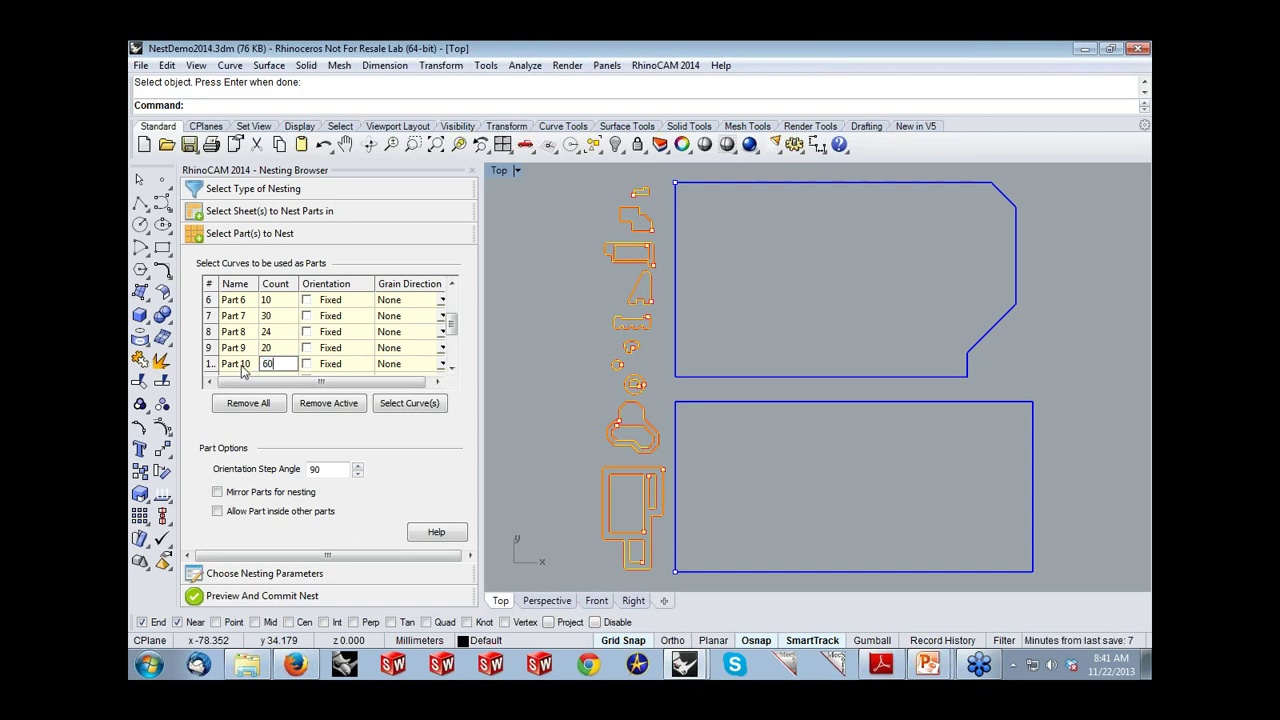
left_click(240, 366)
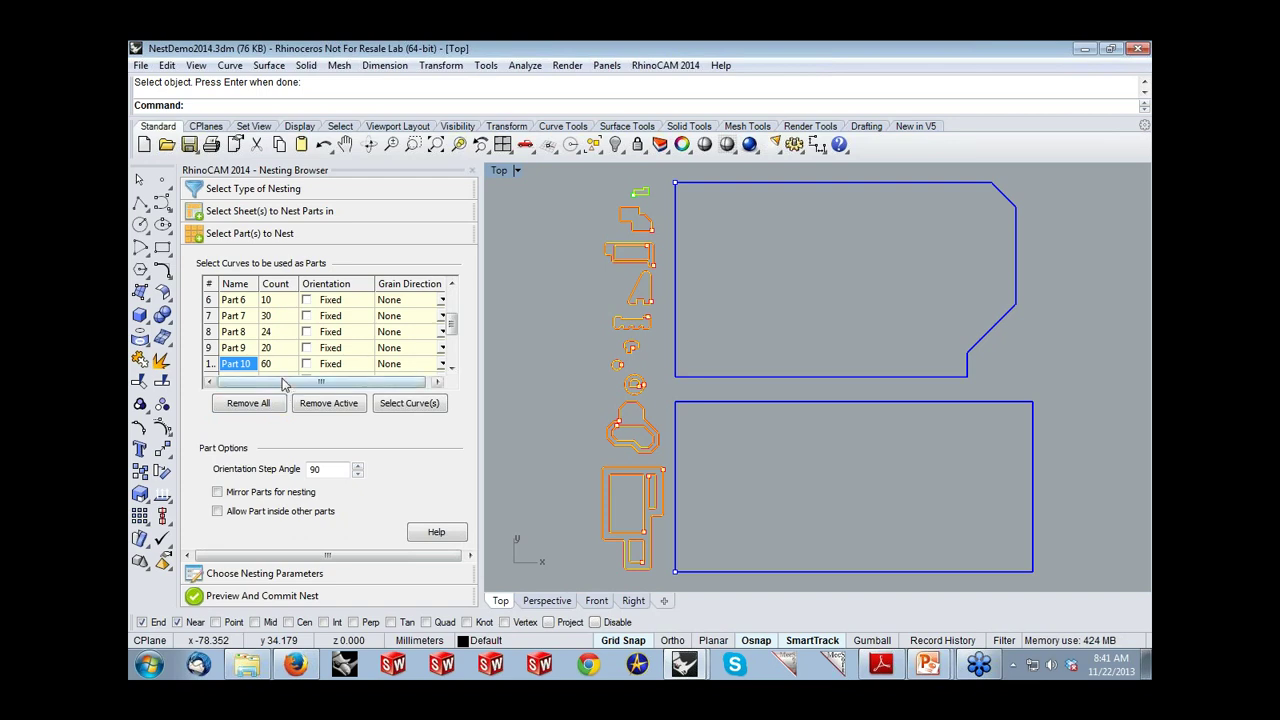
Step: Set the grain direction of Part 1, the large rectangular shape with inner cutouts, to Along Y
scroll(286, 364, "up", 2)
left_click(232, 301)
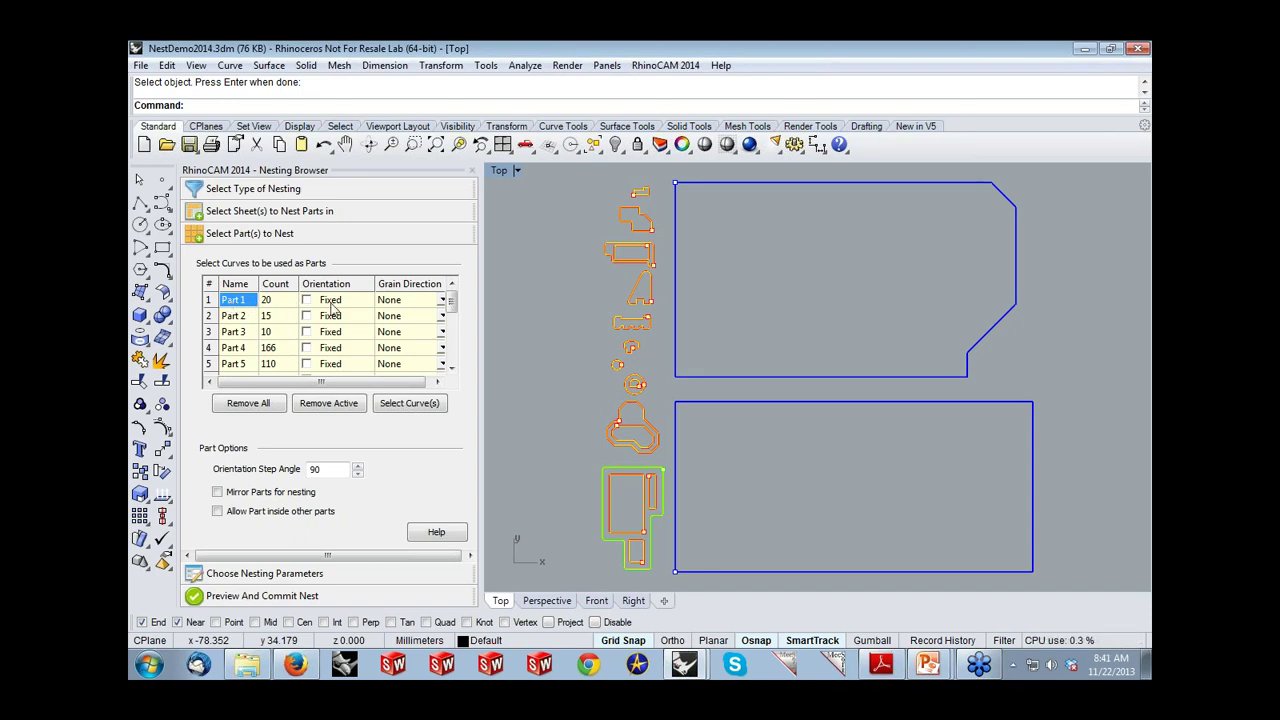
left_click(441, 307)
left_click(441, 307)
left_click(370, 341)
left_click_drag(347, 380, 300, 384)
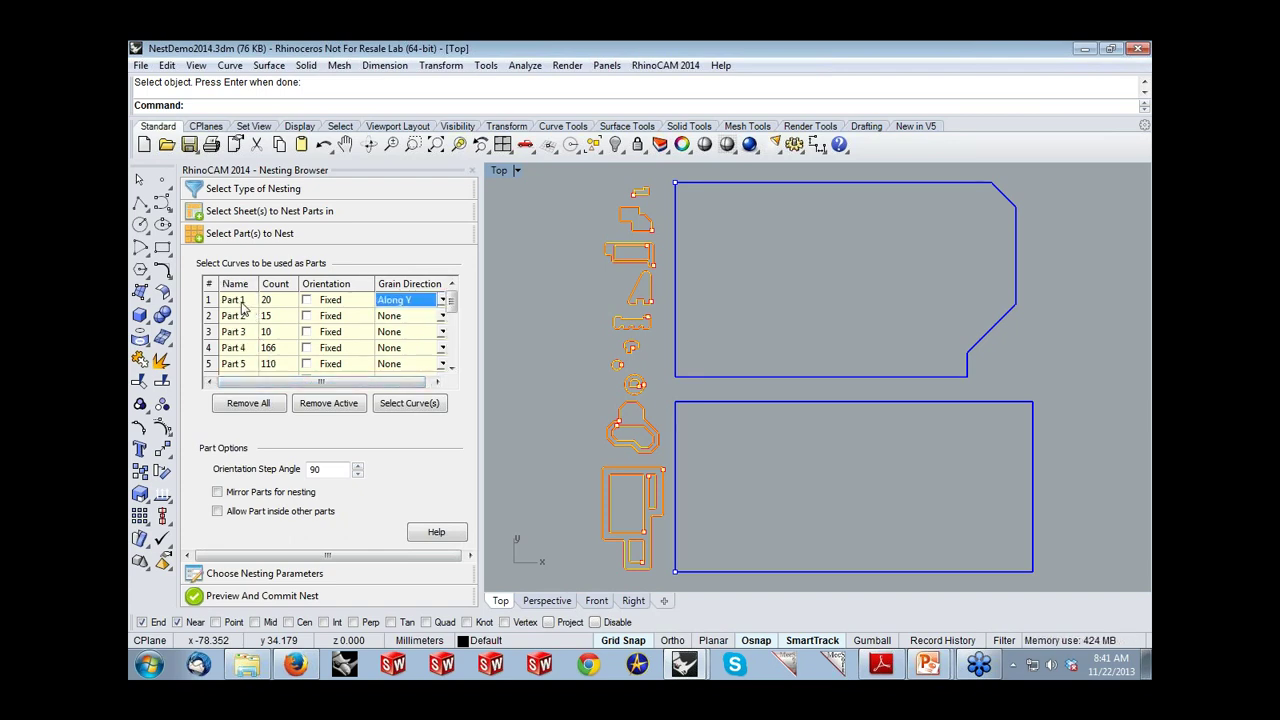
left_click(240, 301)
left_click(243, 305)
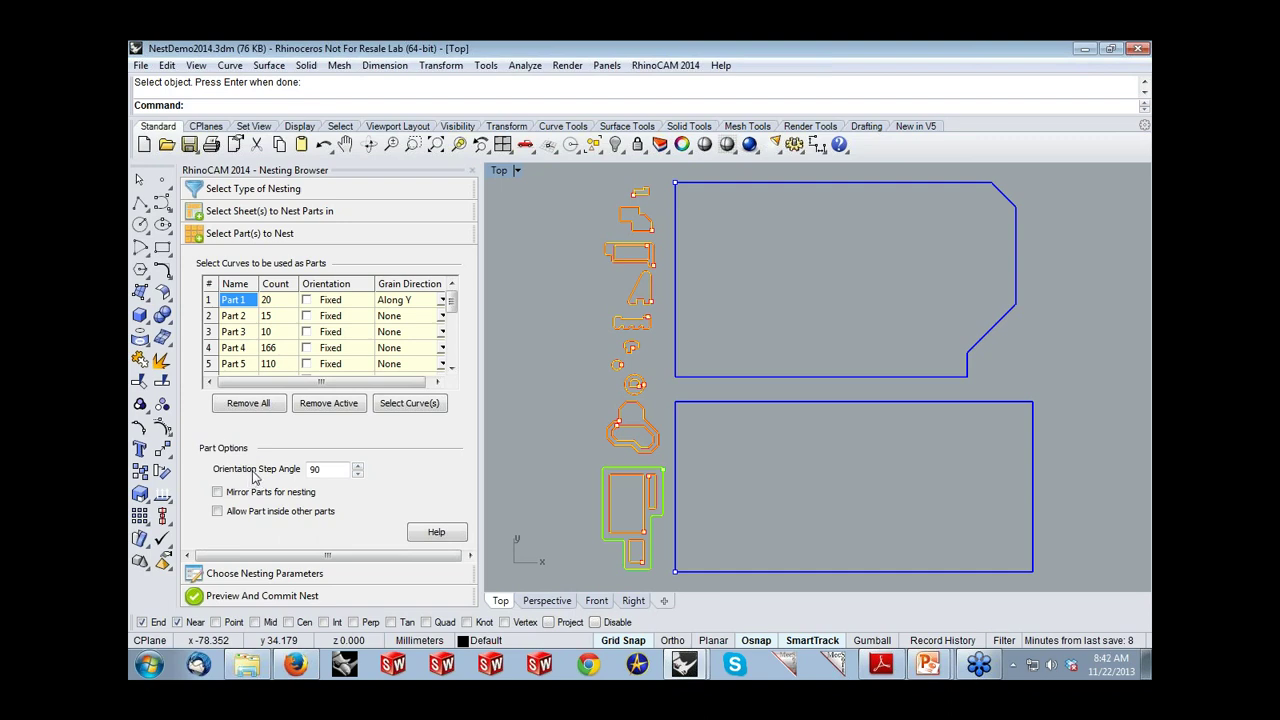
Step: Allow parts to be mirrored for nesting and to be placed inside other parts
left_click(218, 492)
left_click(218, 512)
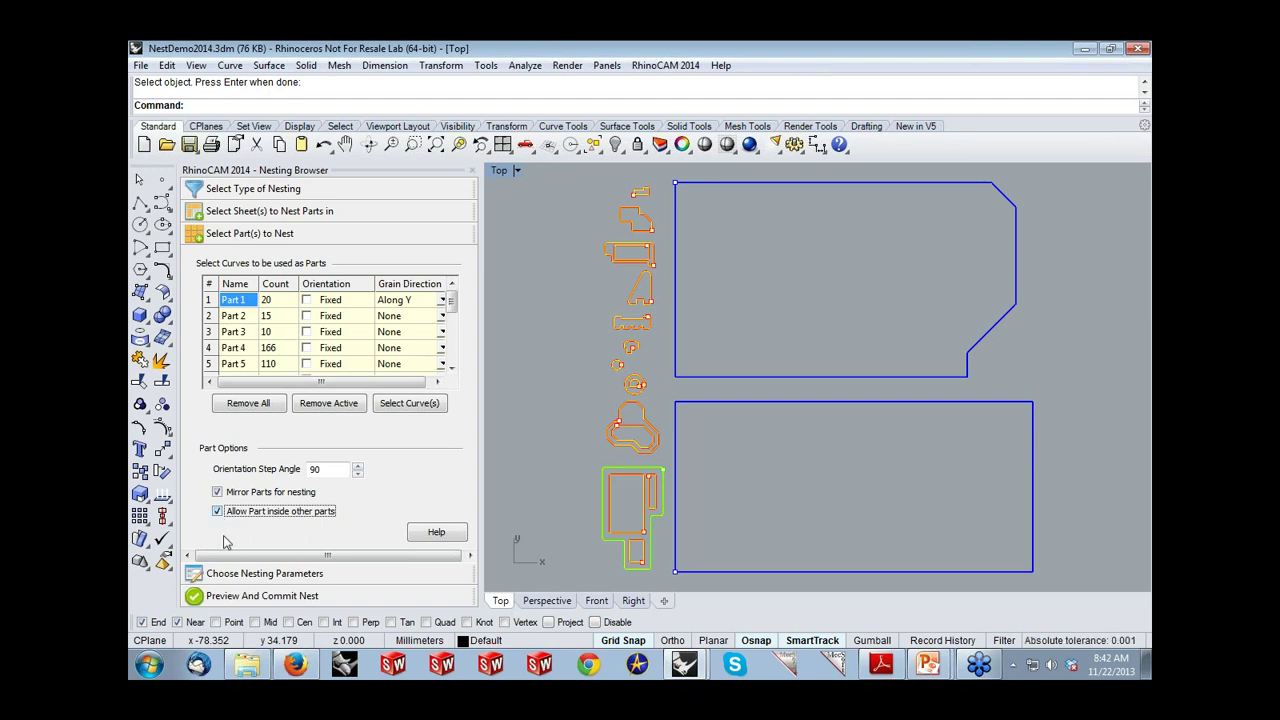
Step: Set the nesting distances to 0.25 from part to part and 0.75 from part to sheet
left_click(230, 574)
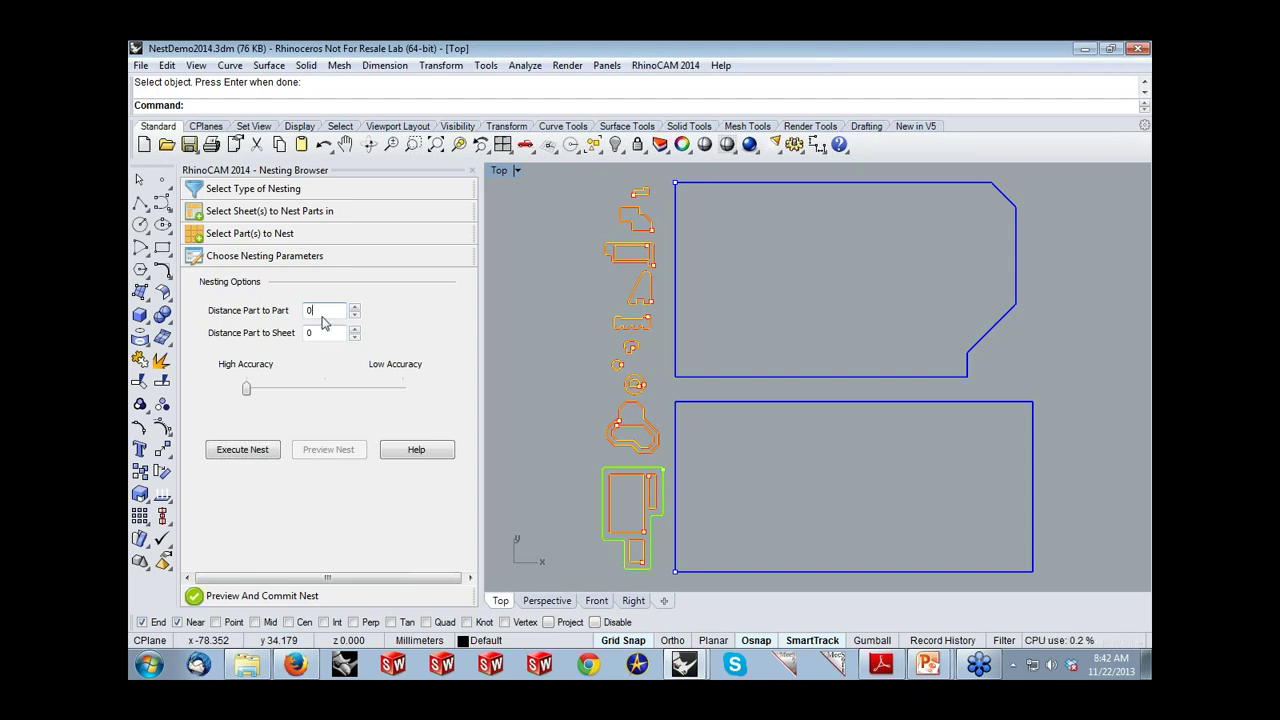
type(".25")
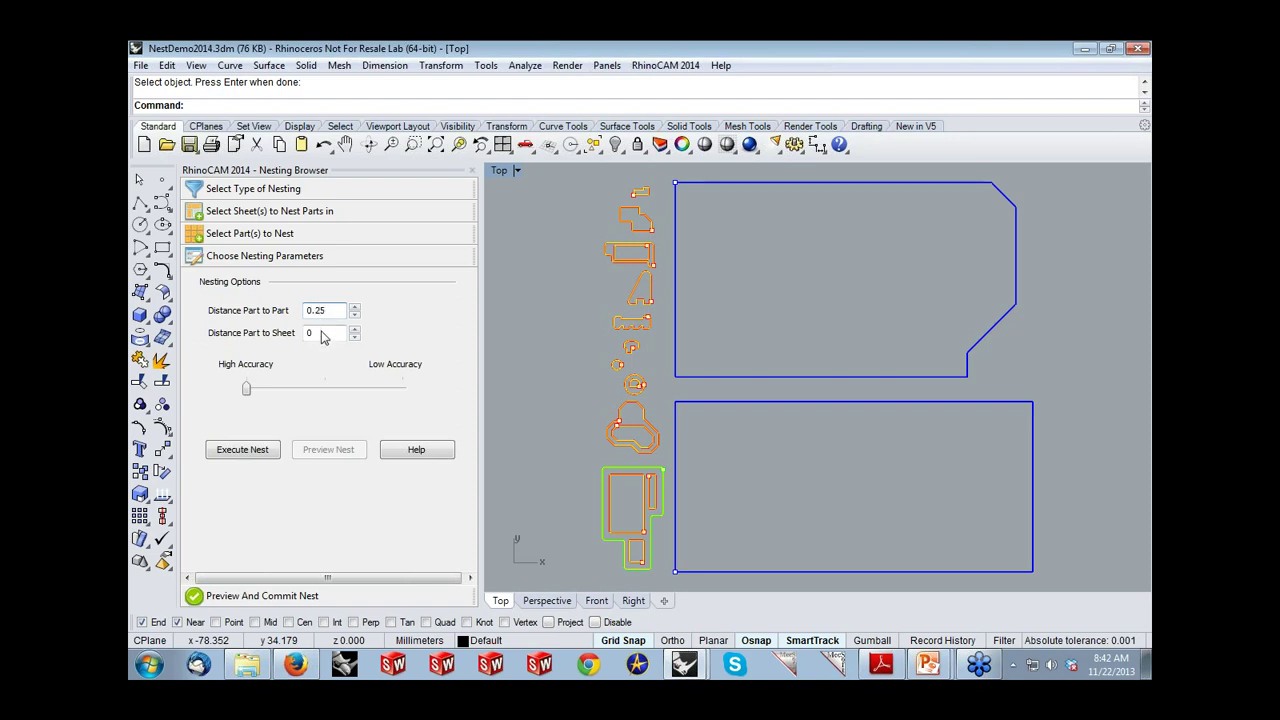
left_click(322, 336)
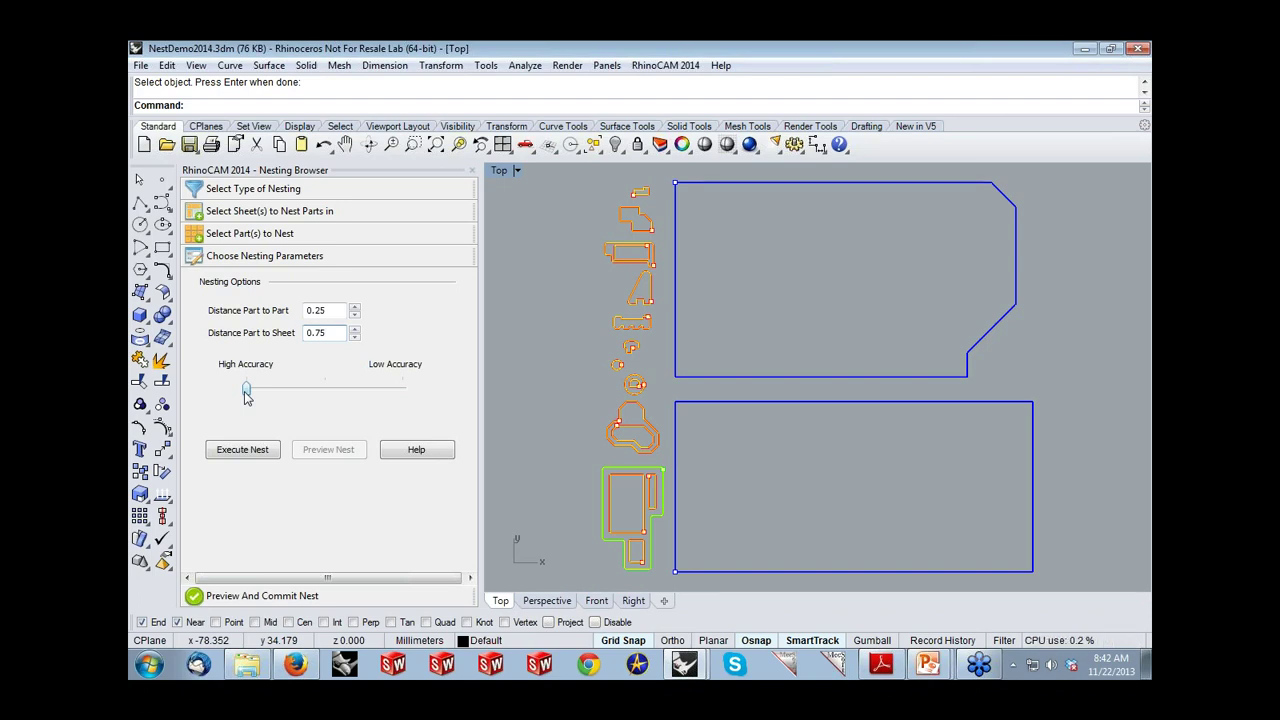
Step: Execute the nest at high accuracy and preview the resulting nested sheets
left_click(240, 452)
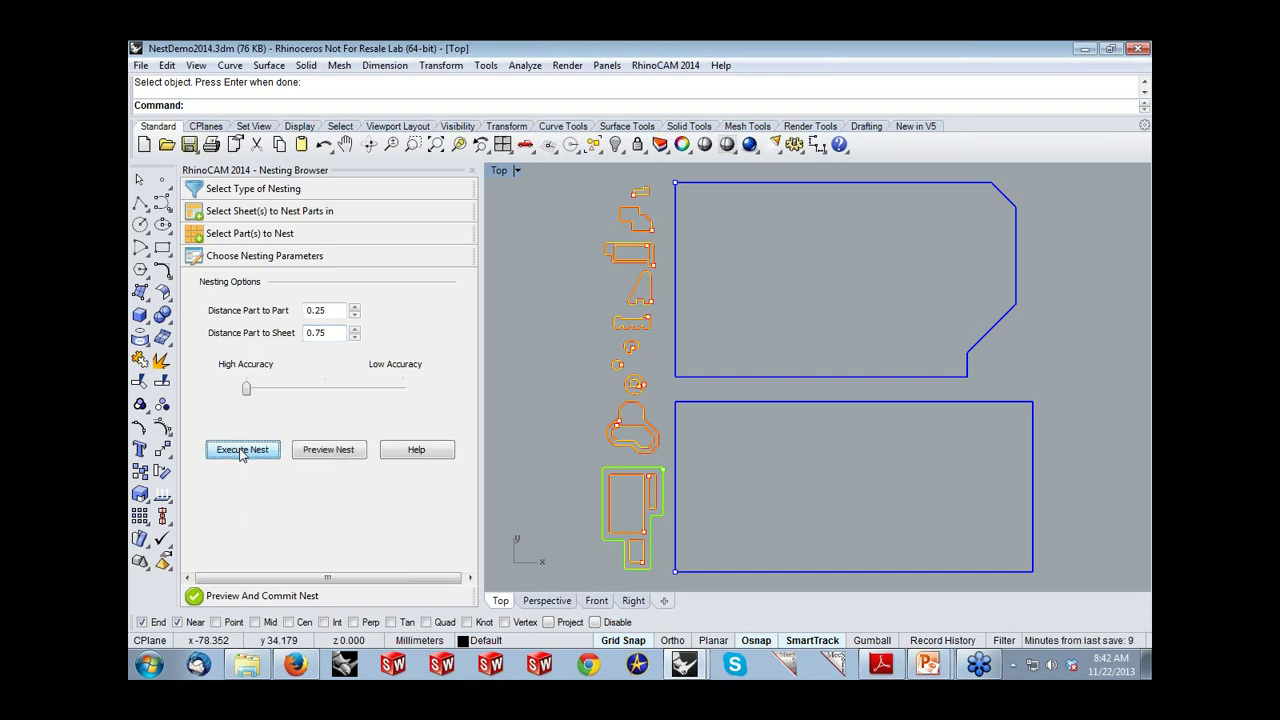
left_click(313, 455)
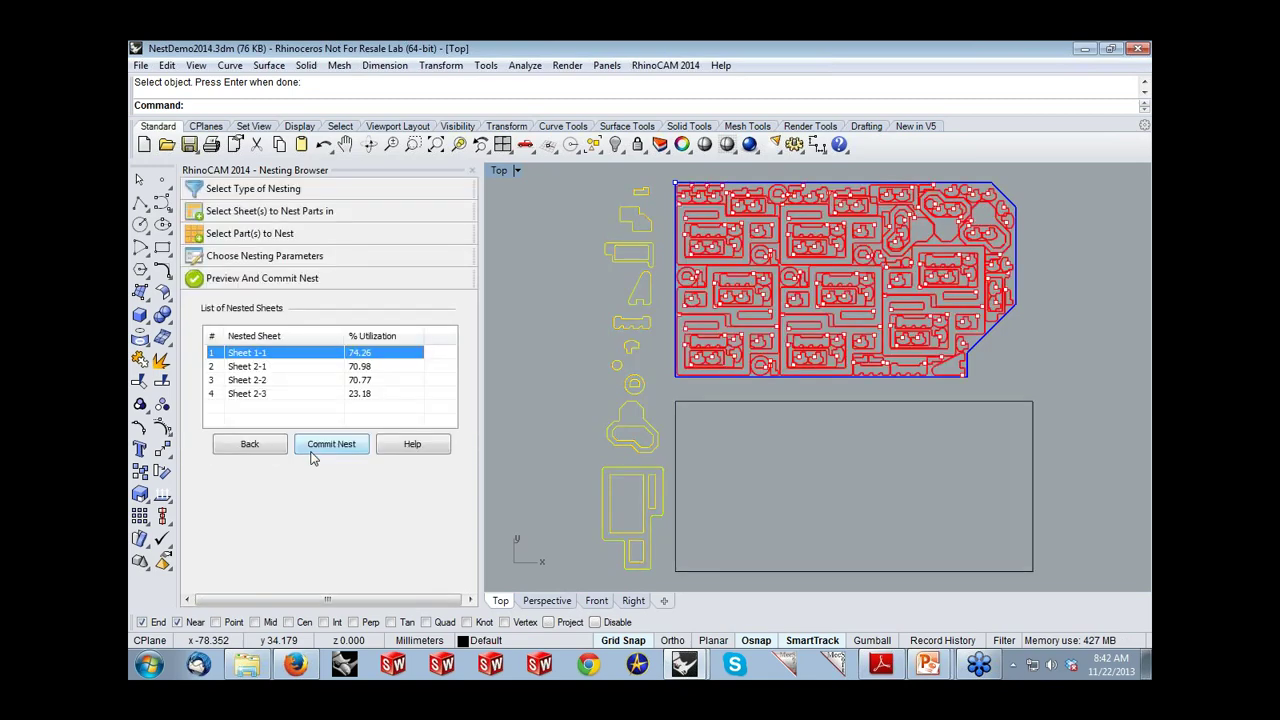
Step: Examine the previewed part layout of nested Sheet 1-1 up close
left_click(802, 169)
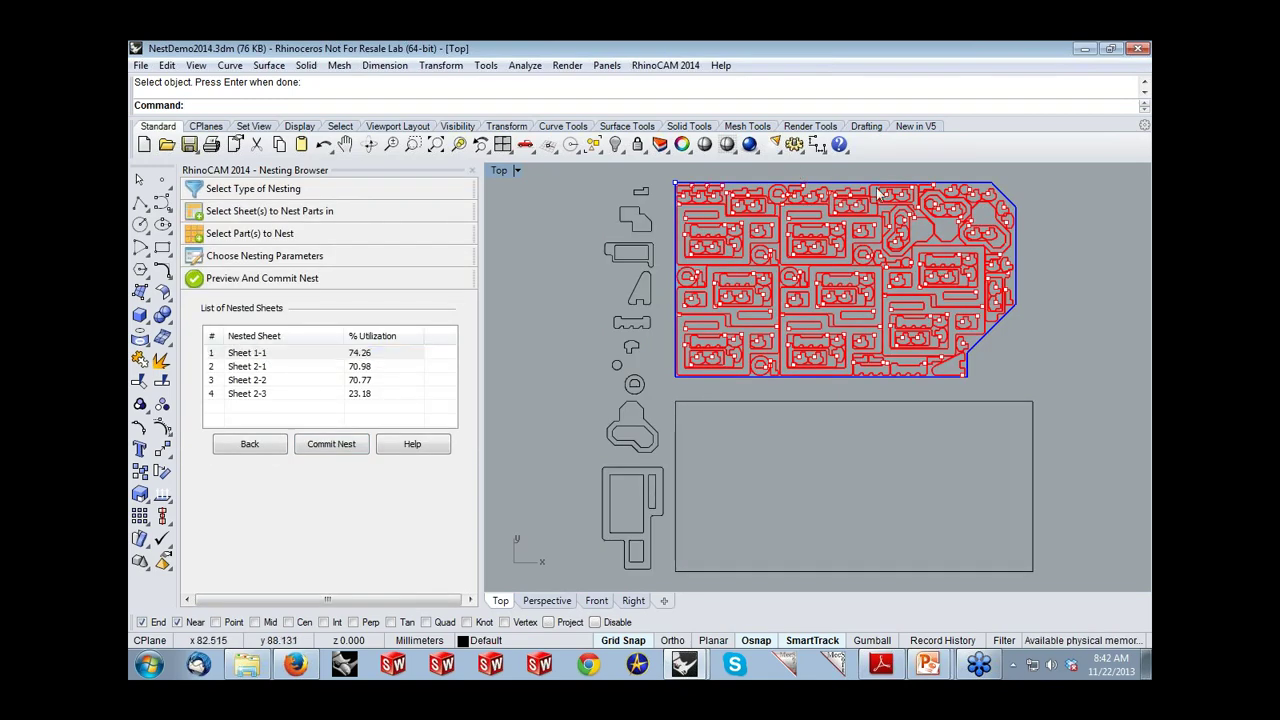
scroll(878, 192, "up", 3)
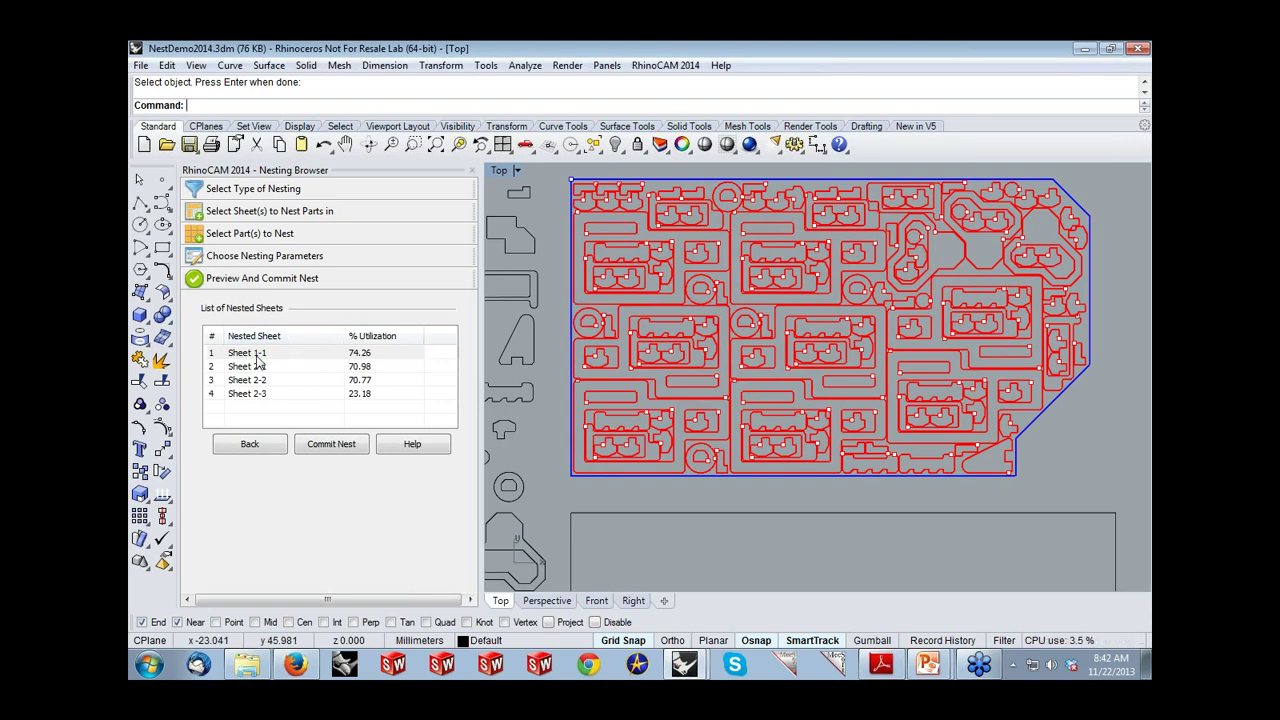
left_click(256, 358)
left_click(650, 387)
scroll(650, 387, "down", 4)
scroll(697, 479, "up", 1)
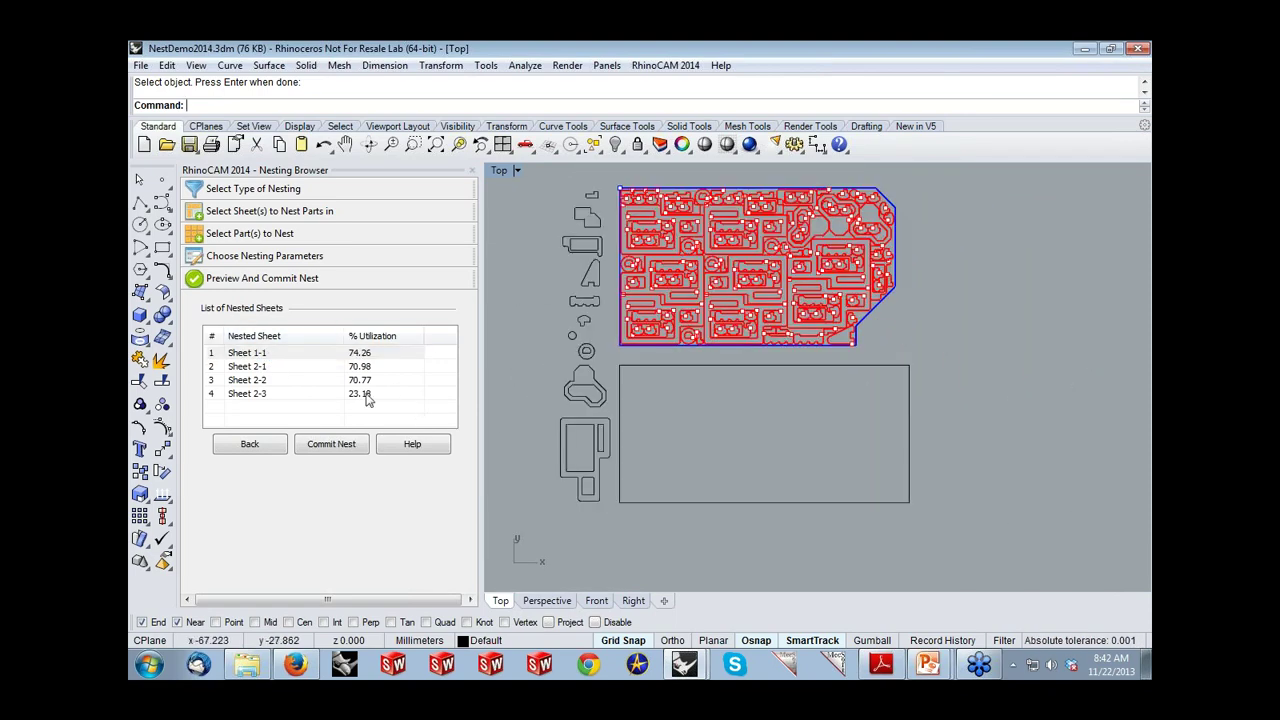
Step: Preview nested sheets Sheet 1-1, Sheet 2-1, Sheet 2-2 and Sheet 2-3 in turn, examining the last one up close
left_click(262, 358)
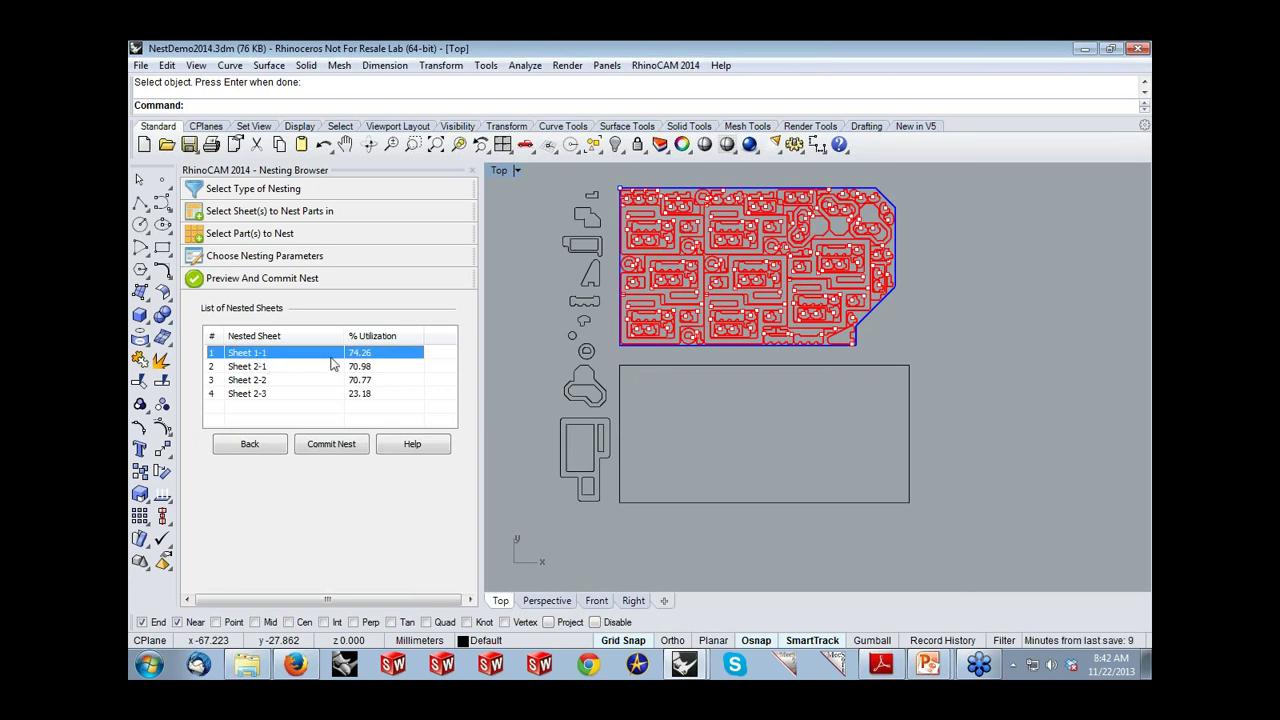
left_click(262, 367)
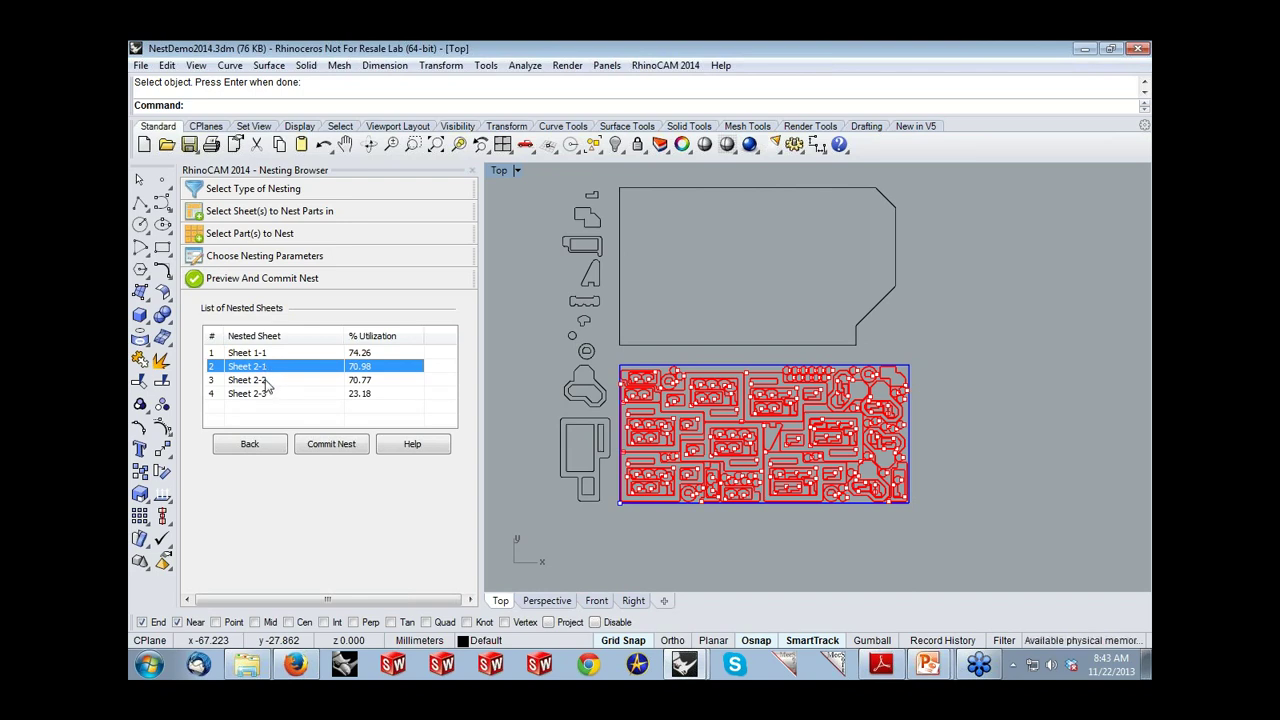
left_click(266, 382)
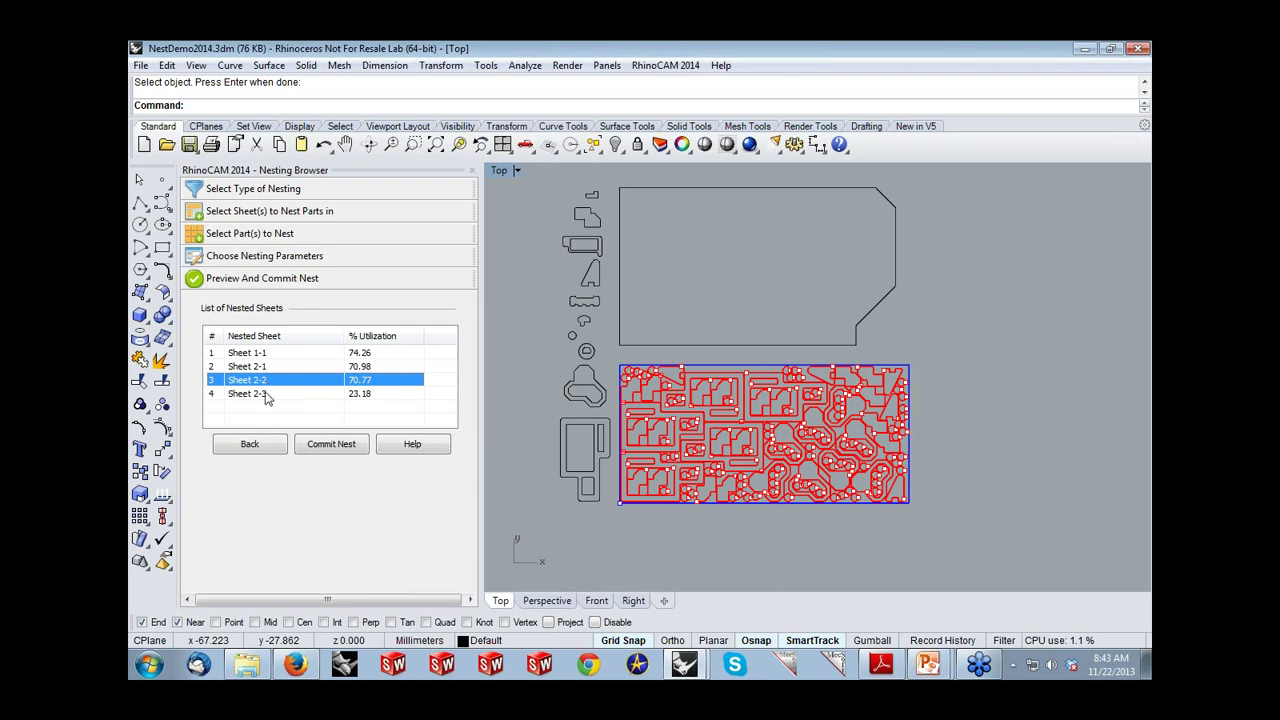
left_click(266, 395)
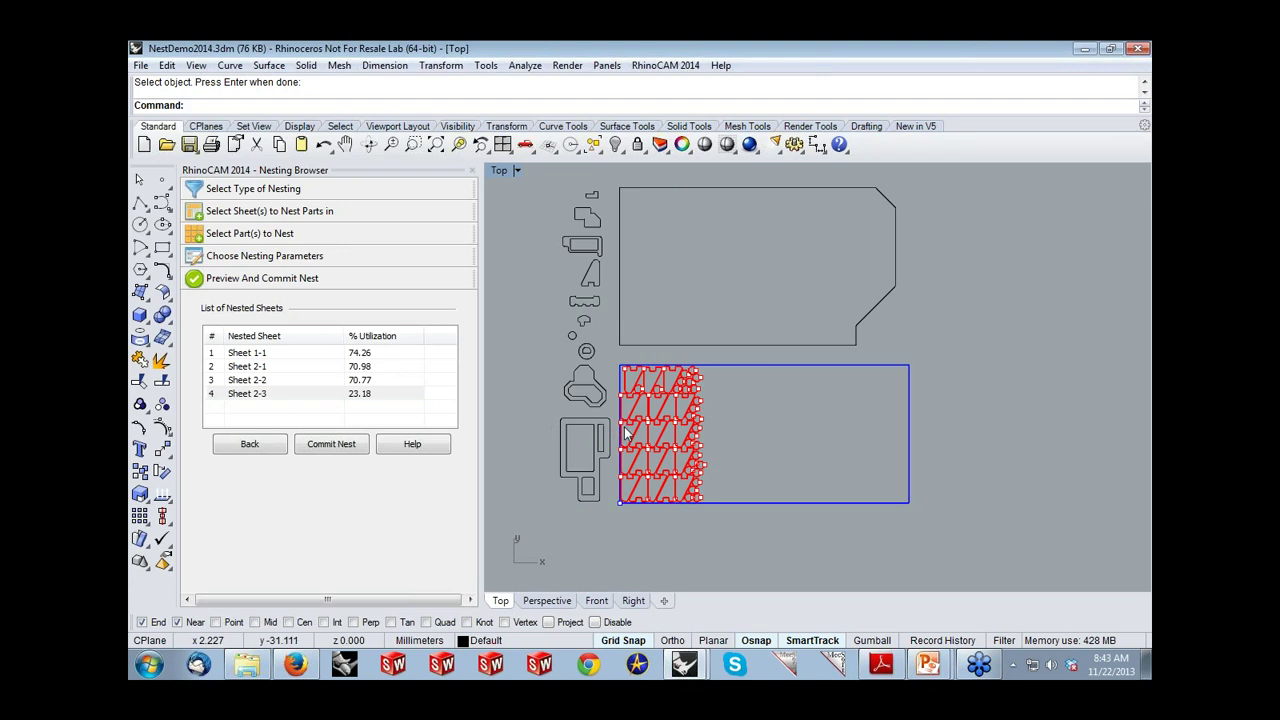
scroll(623, 432, "up", 3)
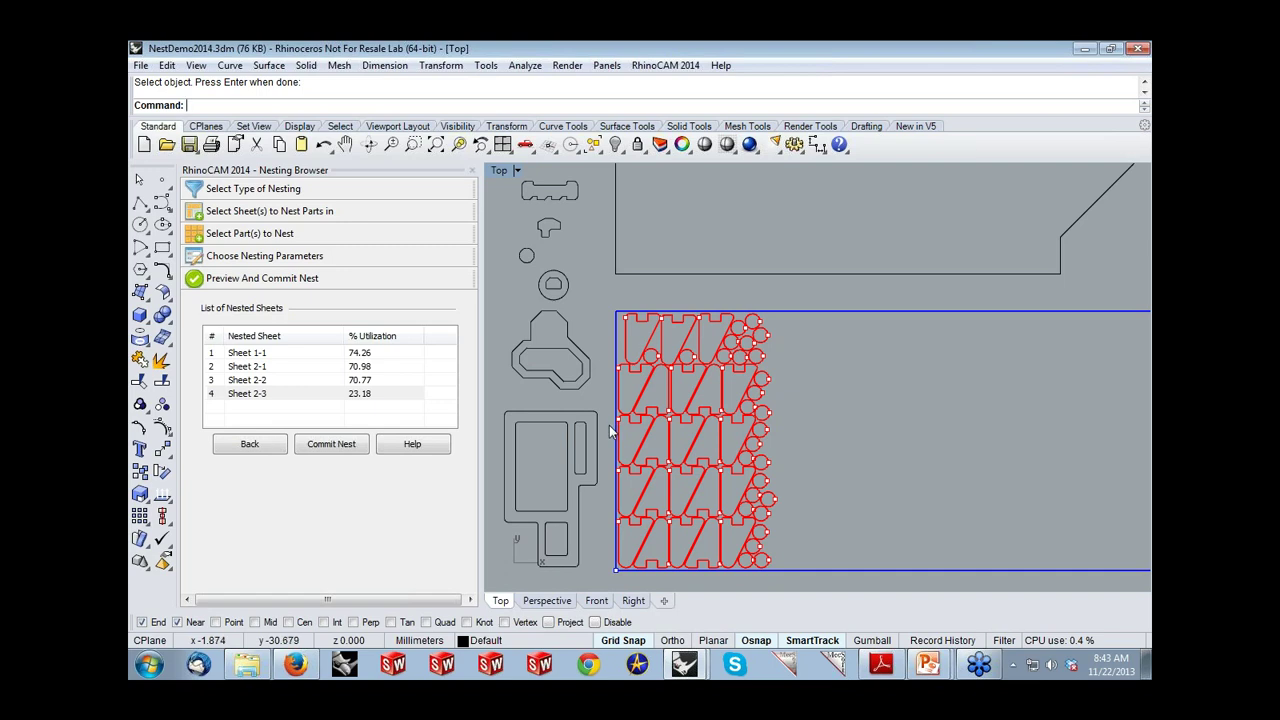
scroll(610, 428, "down", 2)
scroll(612, 432, "down", 2)
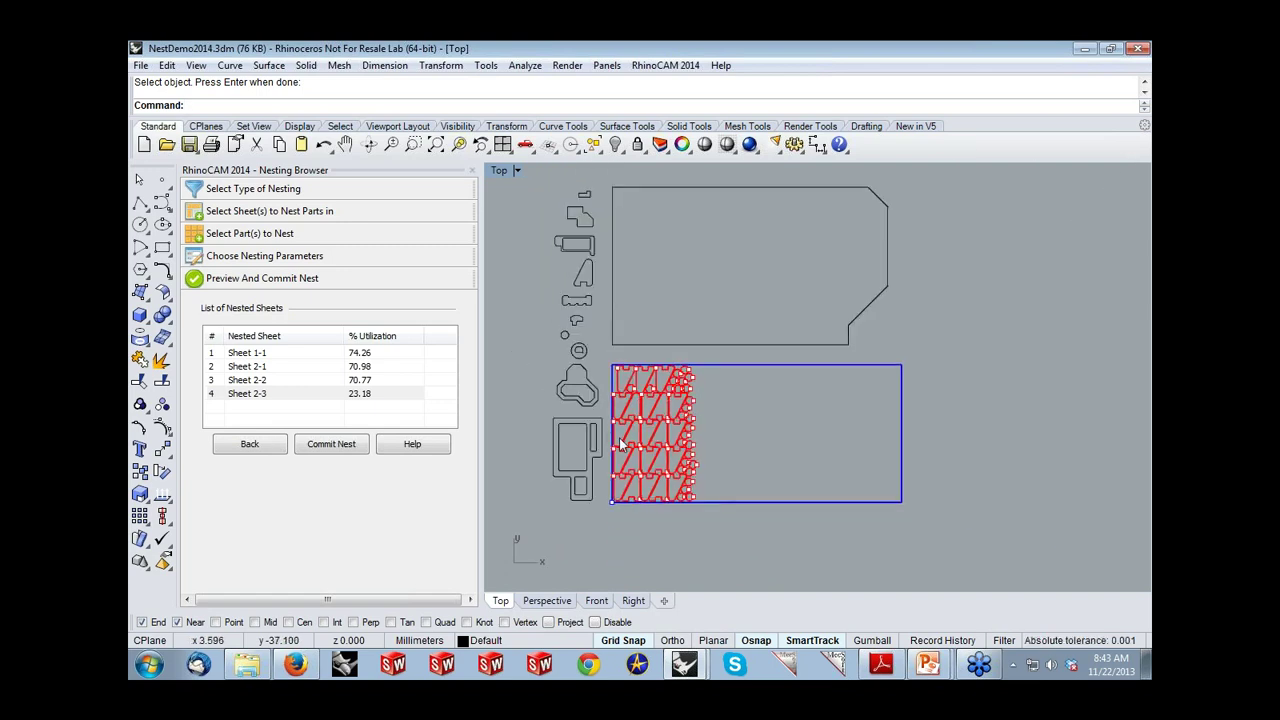
Step: Inspect how parts are placed inside other parts on nested Sheet 2-1 and commit the nest
left_click(284, 368)
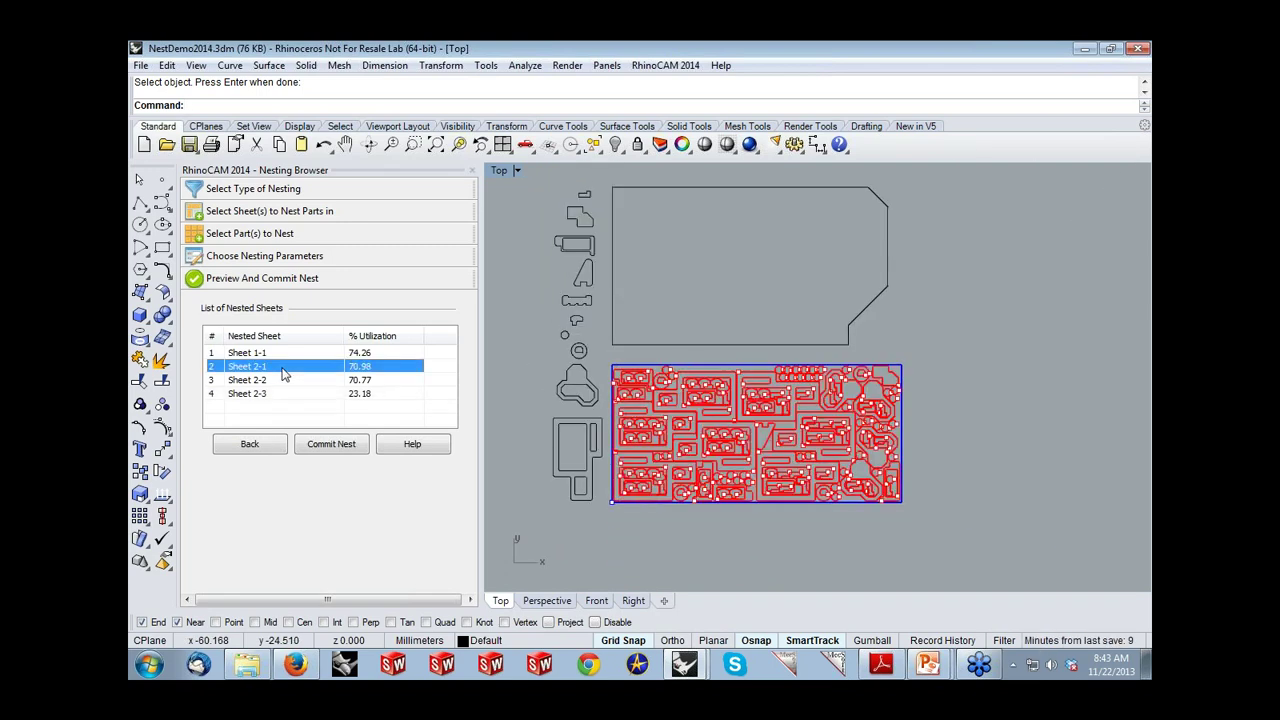
scroll(674, 432, "up", 3)
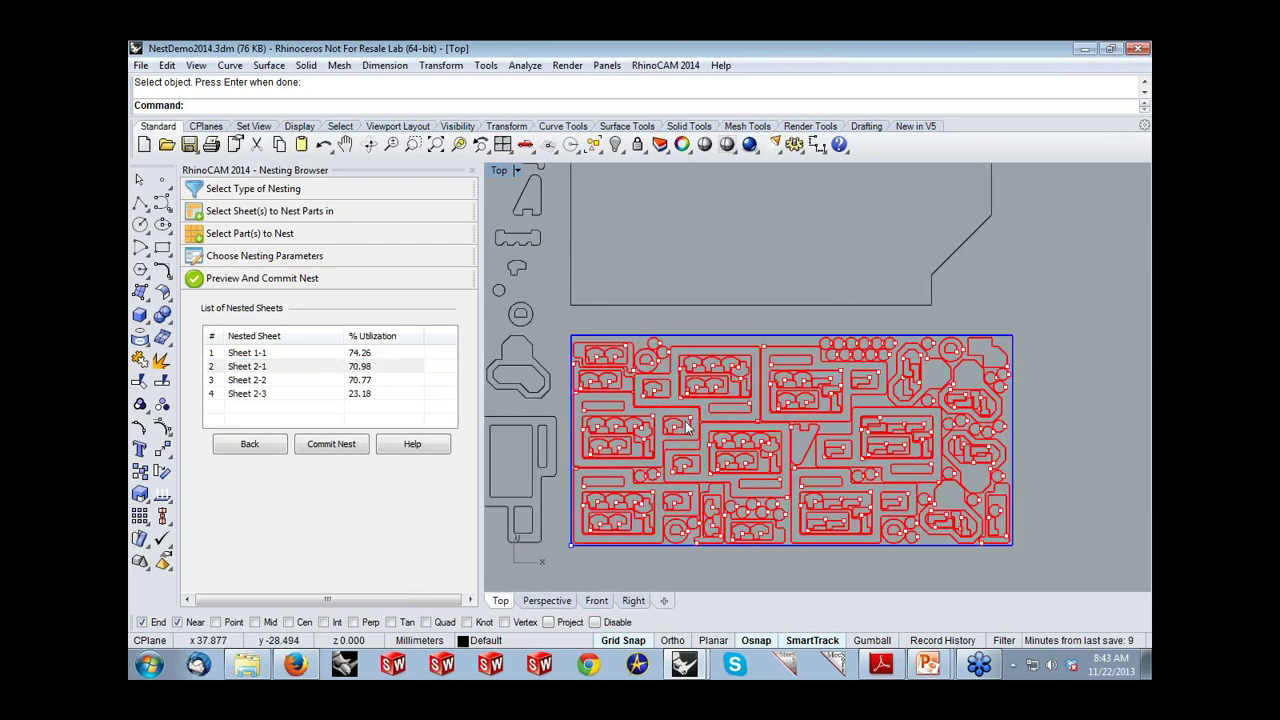
scroll(606, 440, "up", 2)
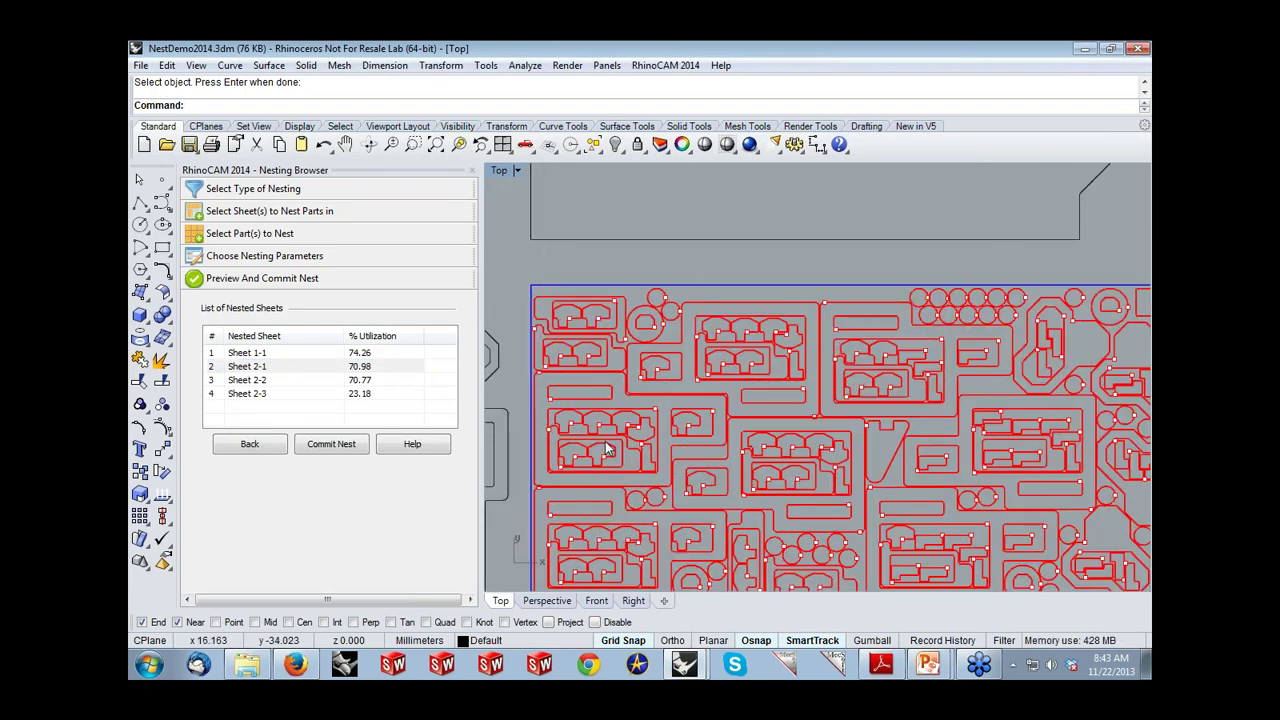
scroll(608, 428, "up", 2)
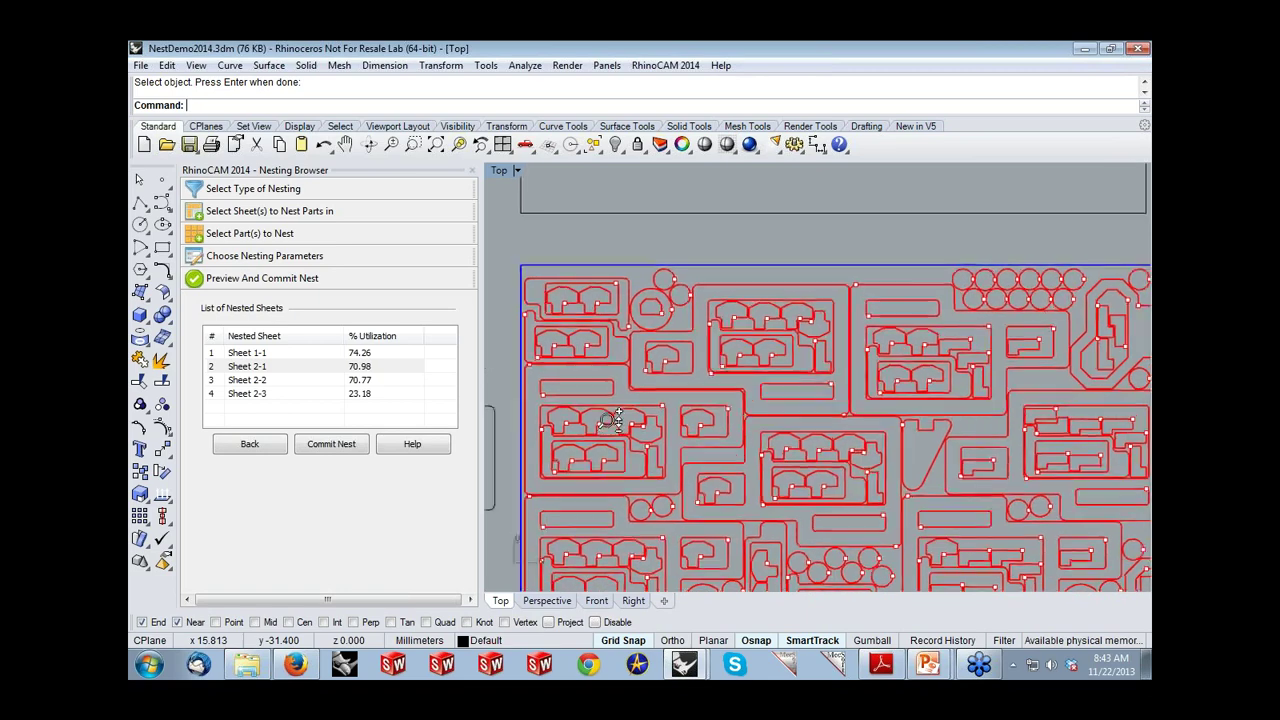
scroll(610, 420, "down", 3)
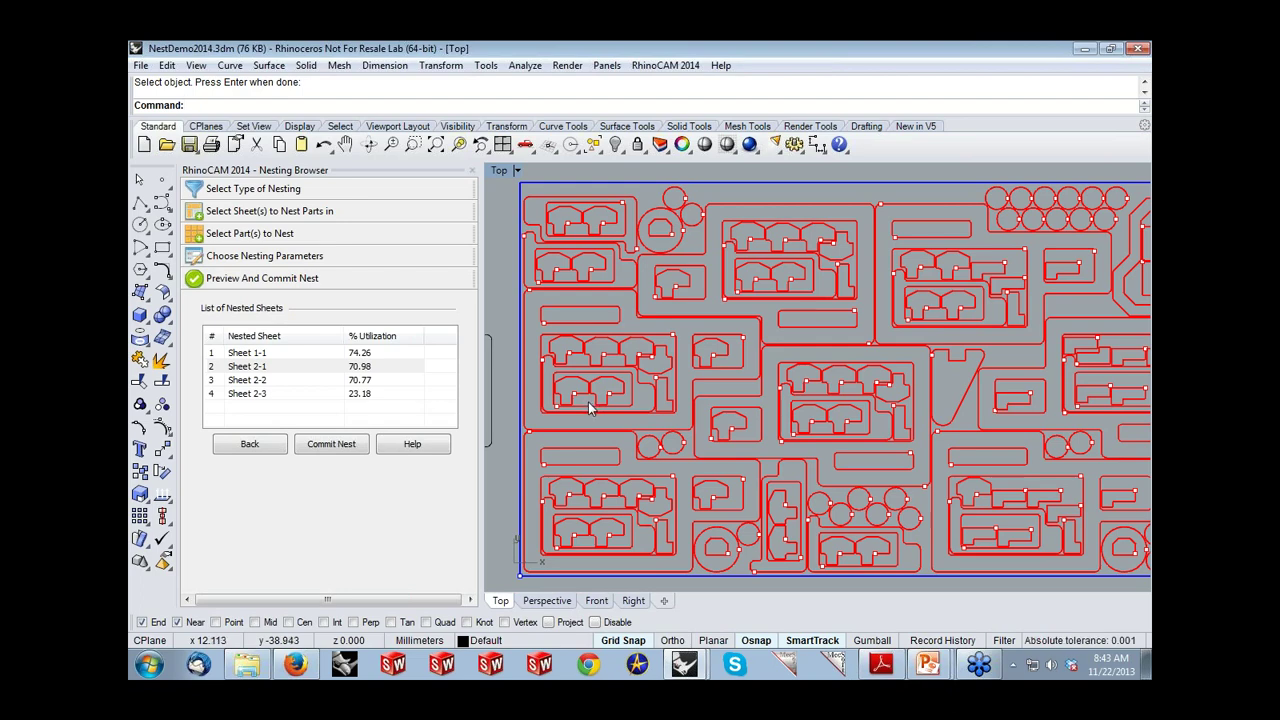
scroll(588, 402, "down", 1)
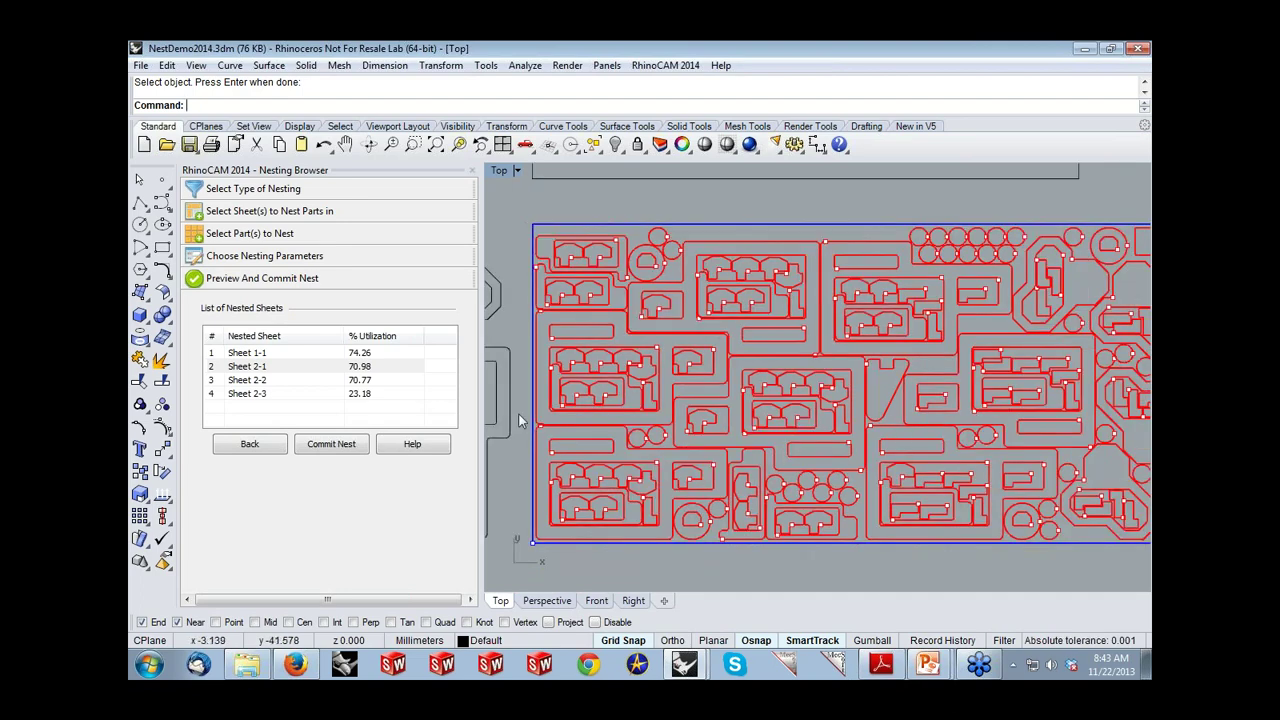
left_click(349, 450)
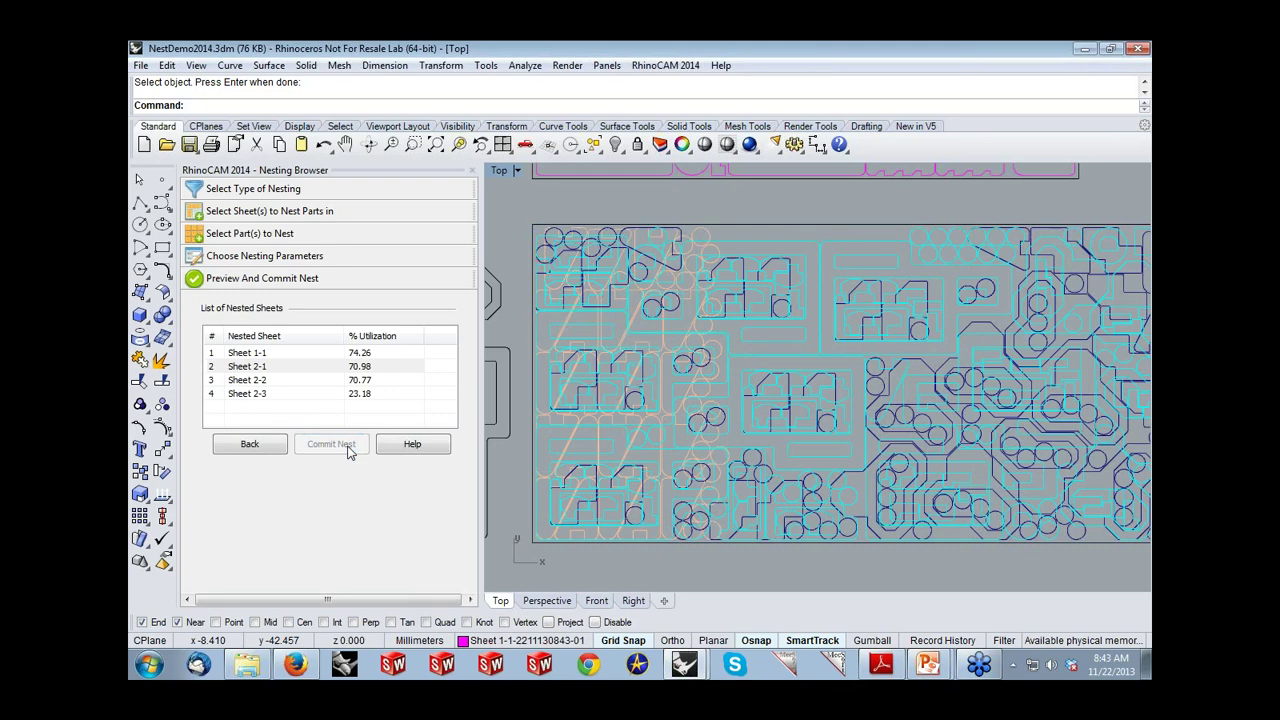
Step: Turn off the layers for Sheet 2-1, Sheet 2-2 and Sheet 2-3
left_click(659, 145)
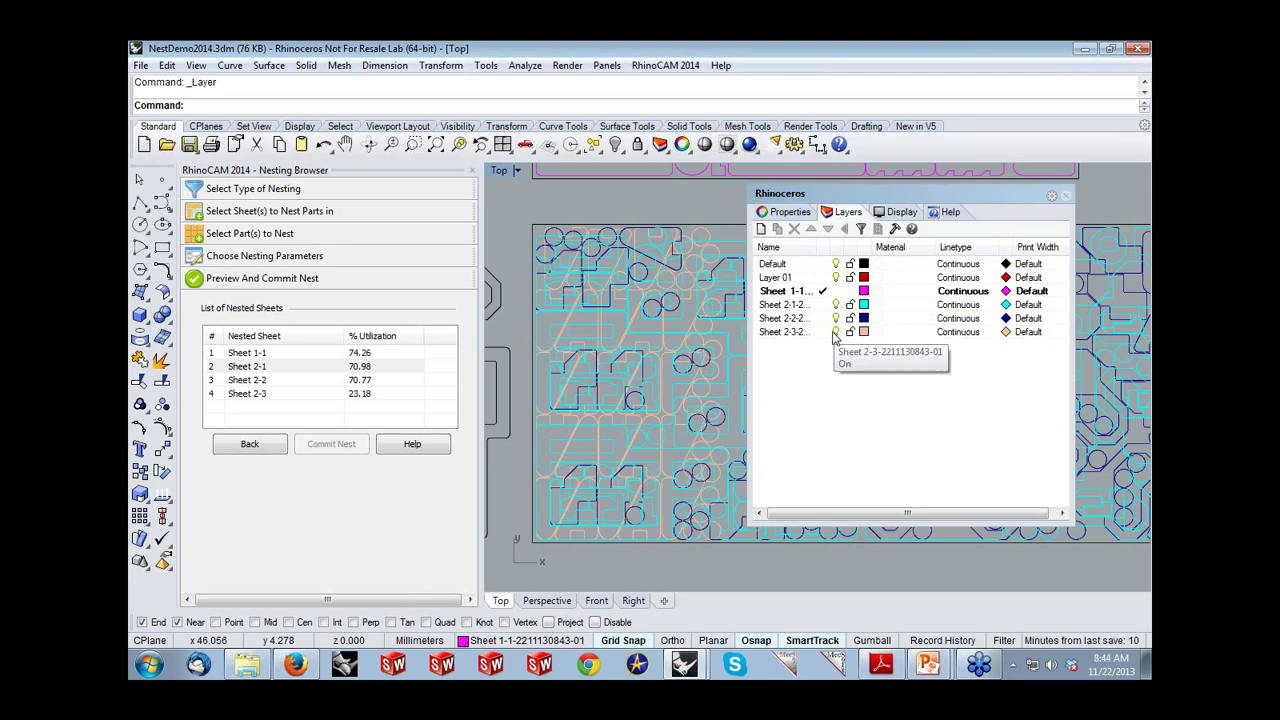
left_click(836, 304)
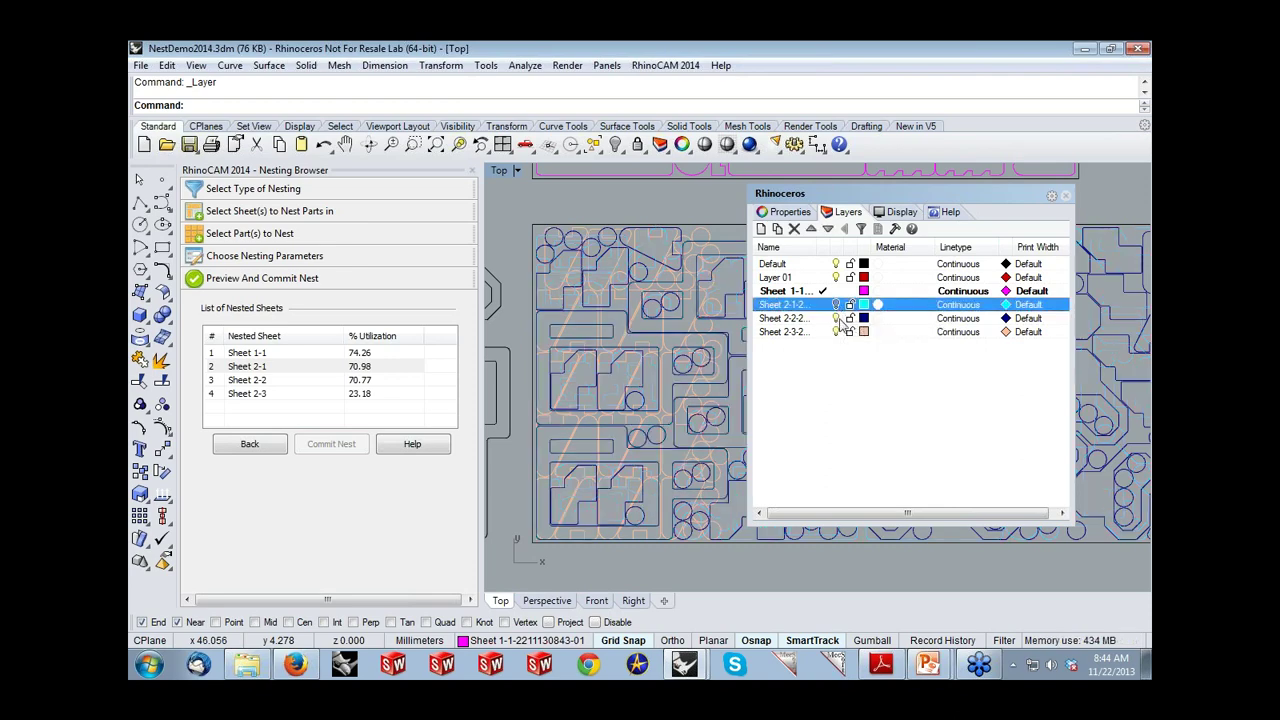
left_click(836, 318)
left_click(836, 332)
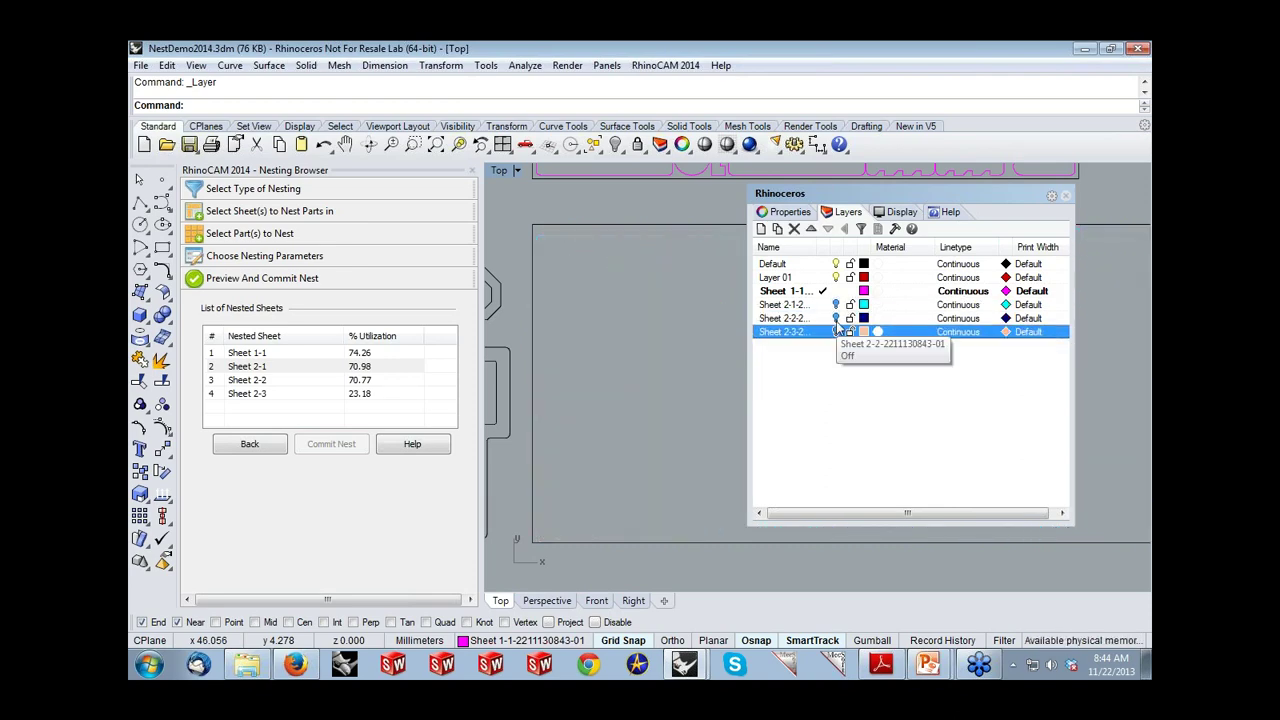
Step: Turn the layers of the three nested Sheet 2 layouts back on and view both committed sheets
left_click(836, 318)
left_click(836, 318)
left_click(836, 304)
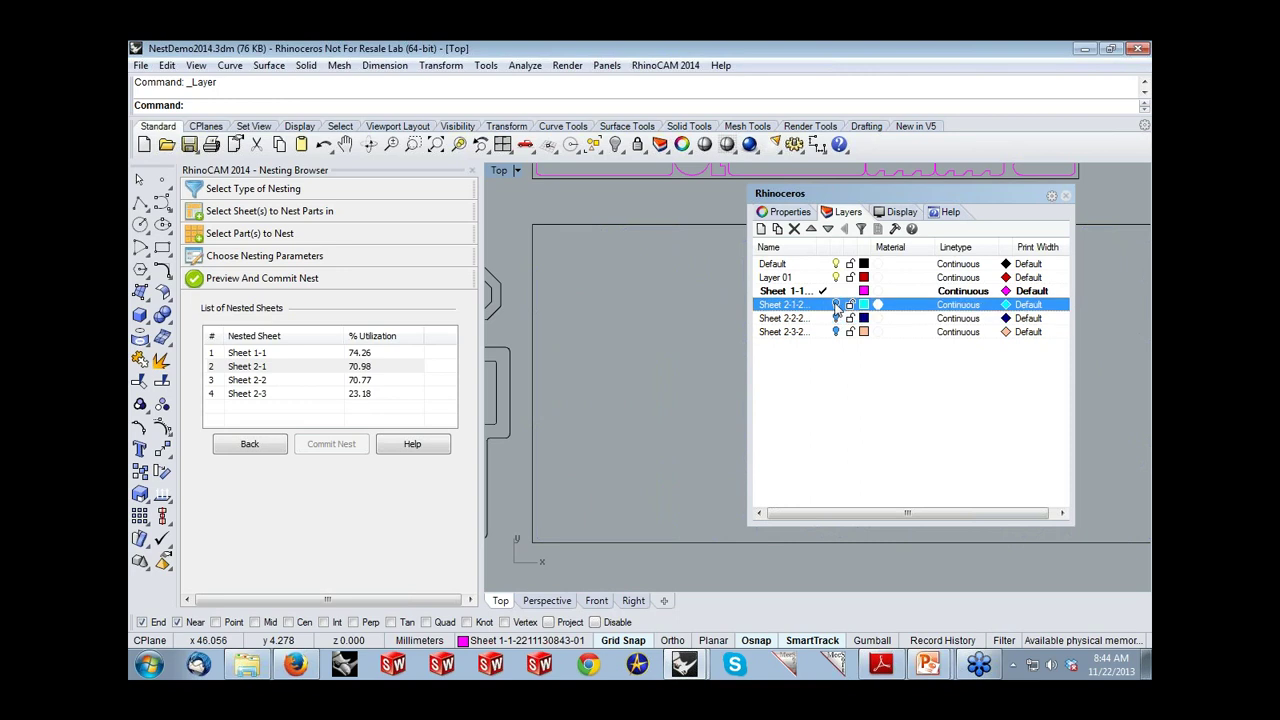
left_click(836, 318)
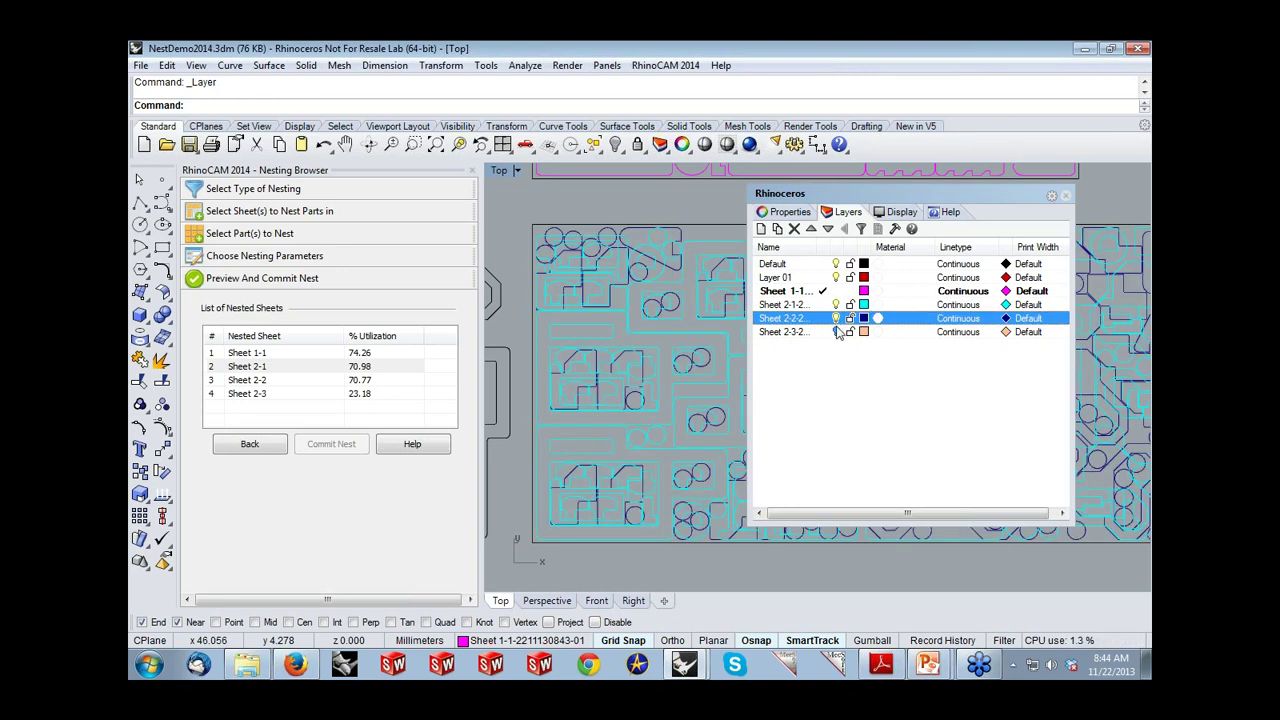
left_click(836, 332)
left_click(1065, 196)
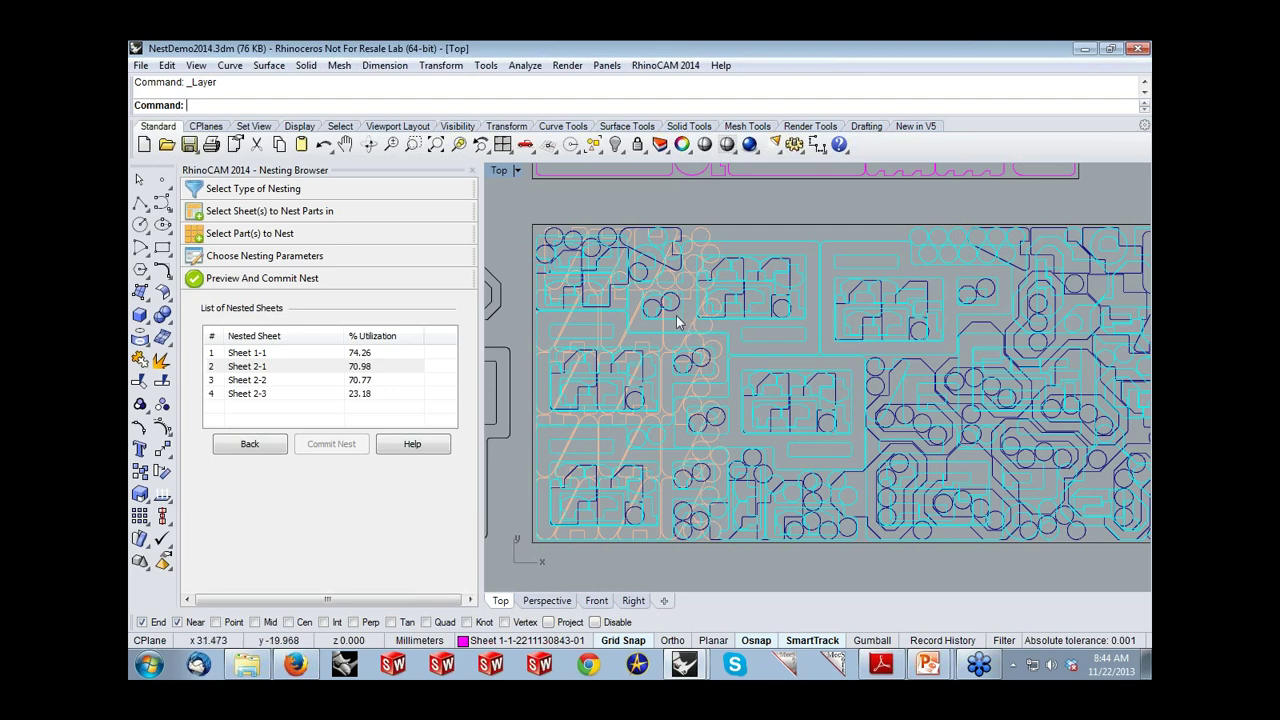
scroll(673, 323, "down", 1)
scroll(673, 320, "down", 2)
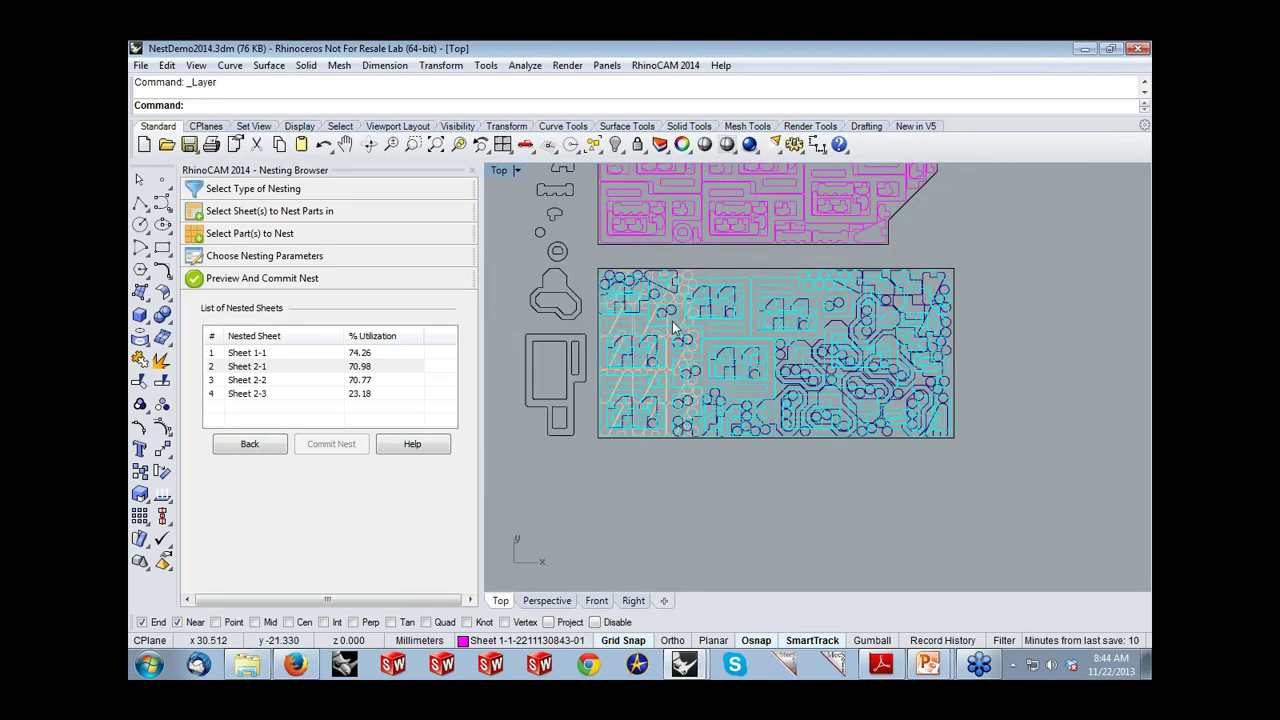
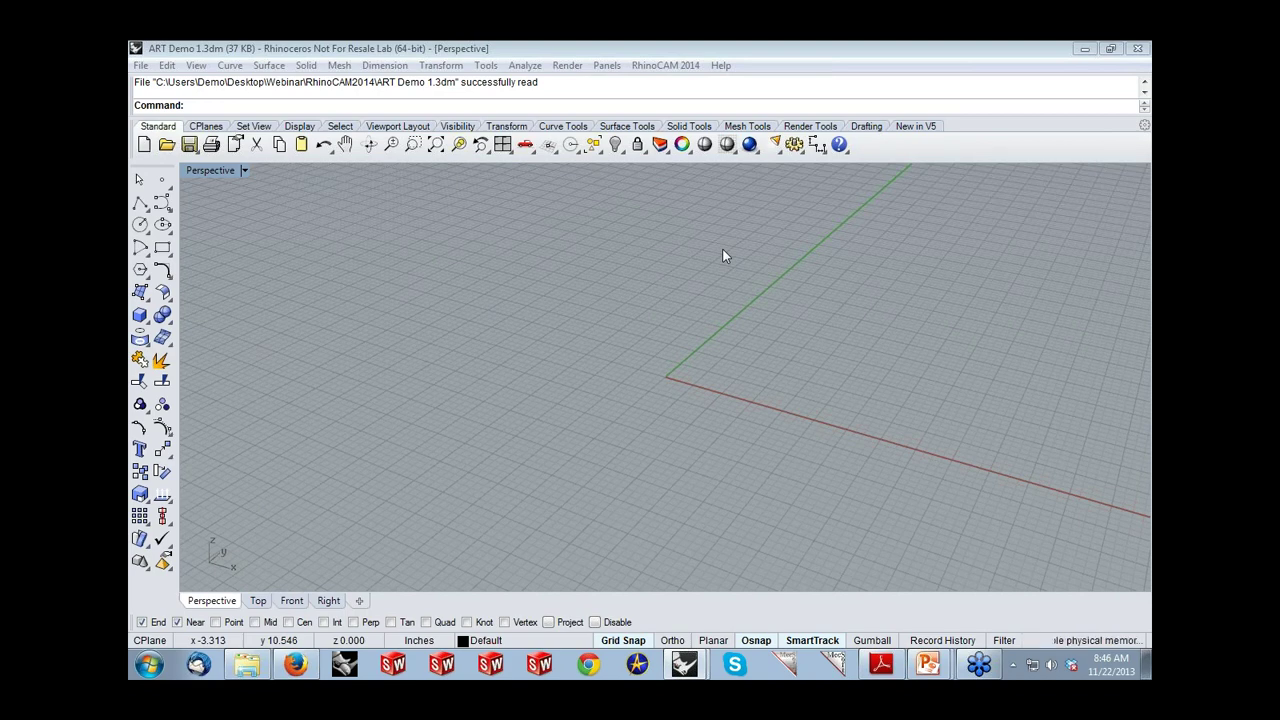
Step: Open the RhinoCAM ART module and create a project 5 by 5 inches at medium resolution, 100 dots per inch
left_click(674, 66)
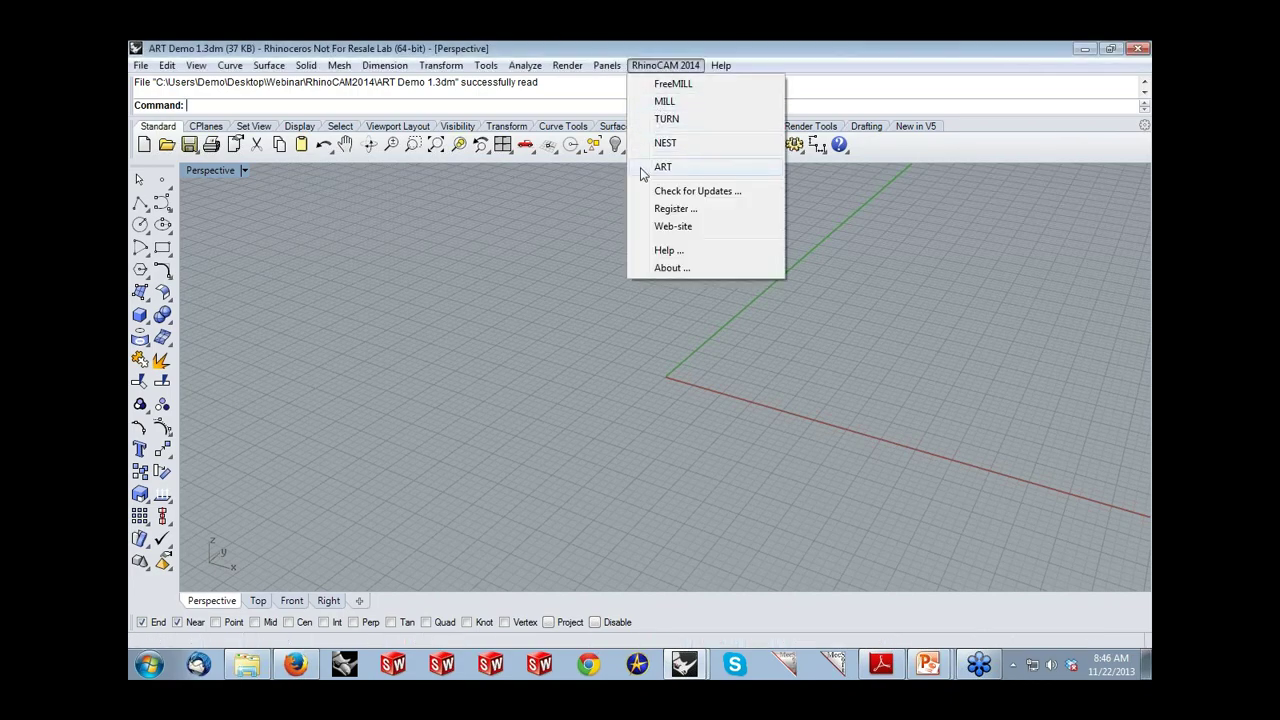
left_click(642, 173)
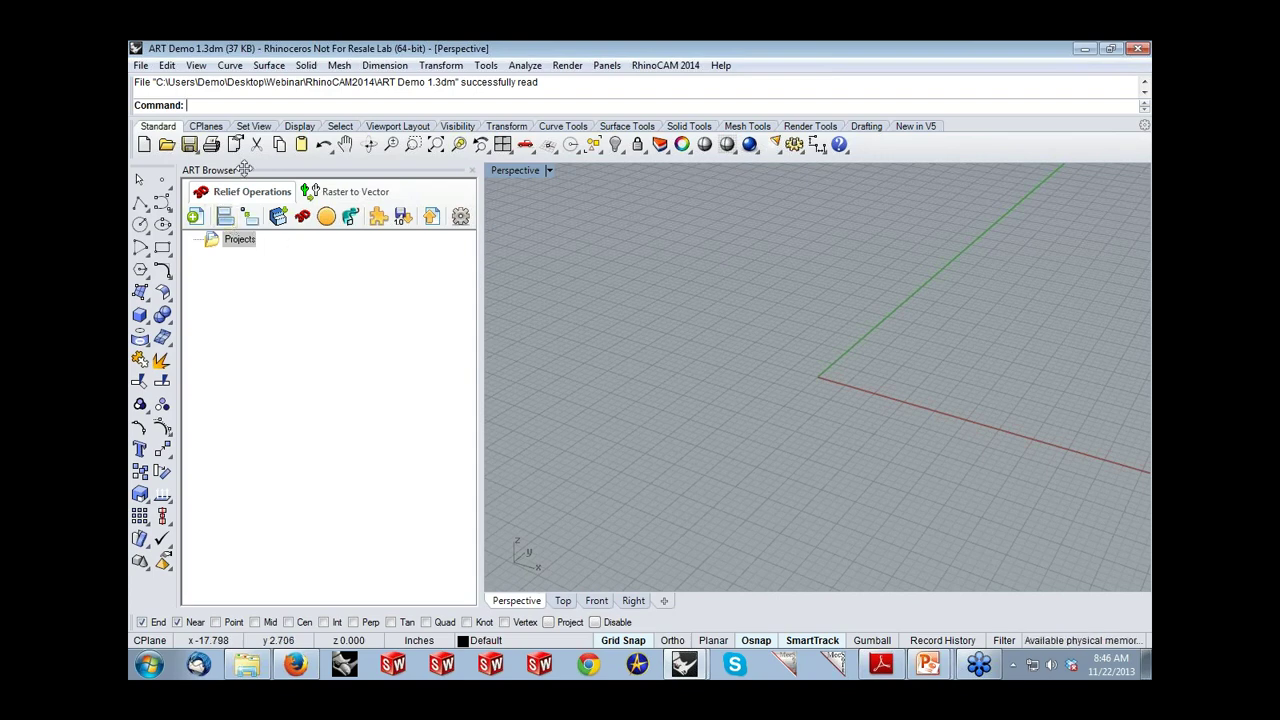
left_click(195, 215)
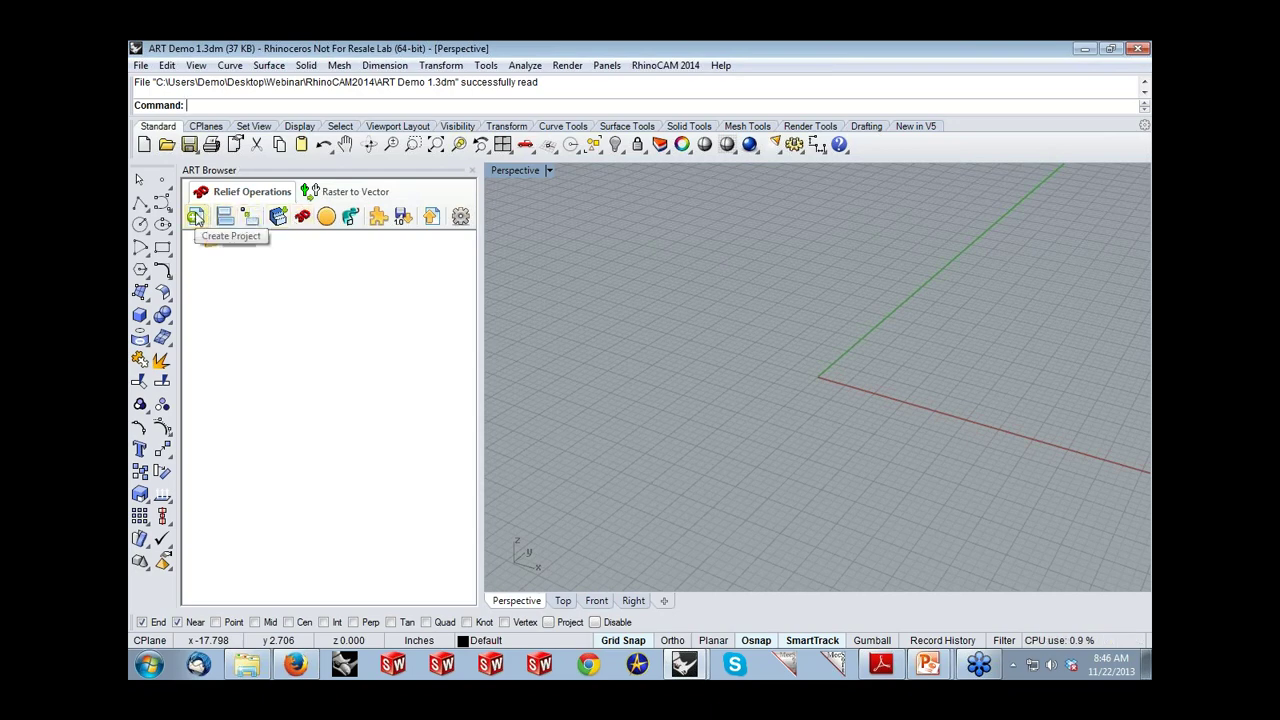
left_click(195, 217)
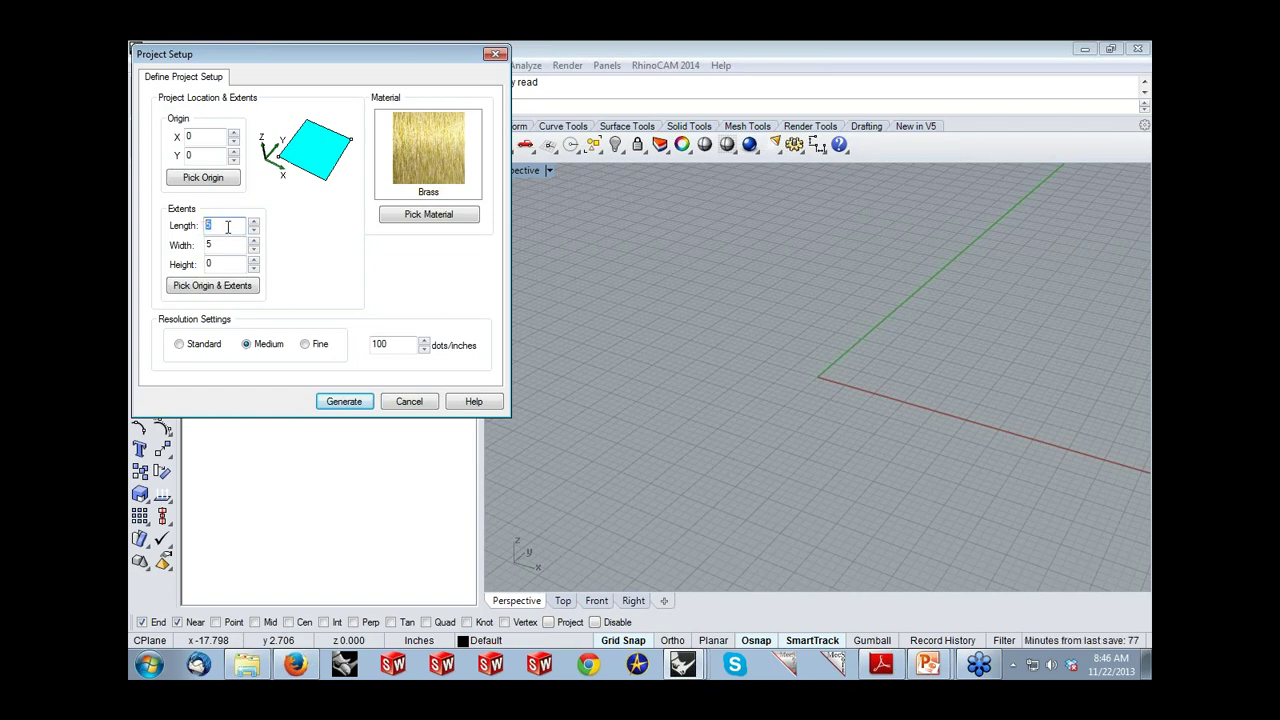
key("Tab")
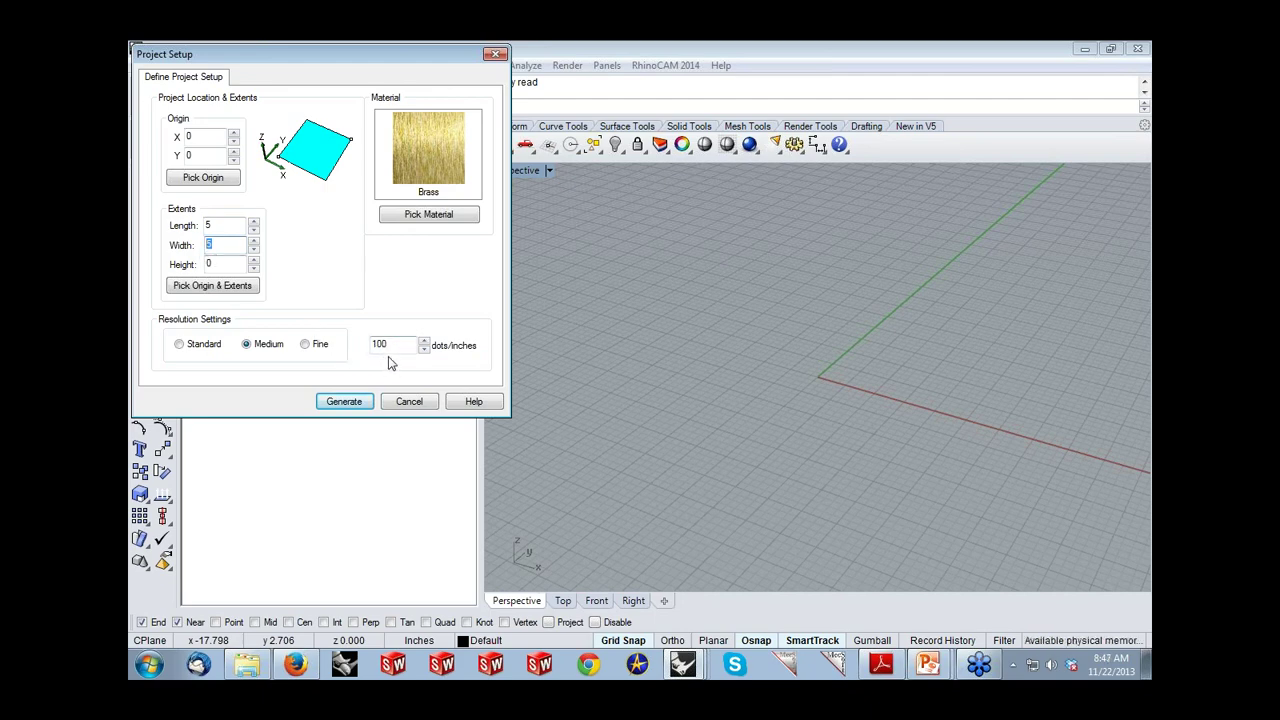
left_click(342, 402)
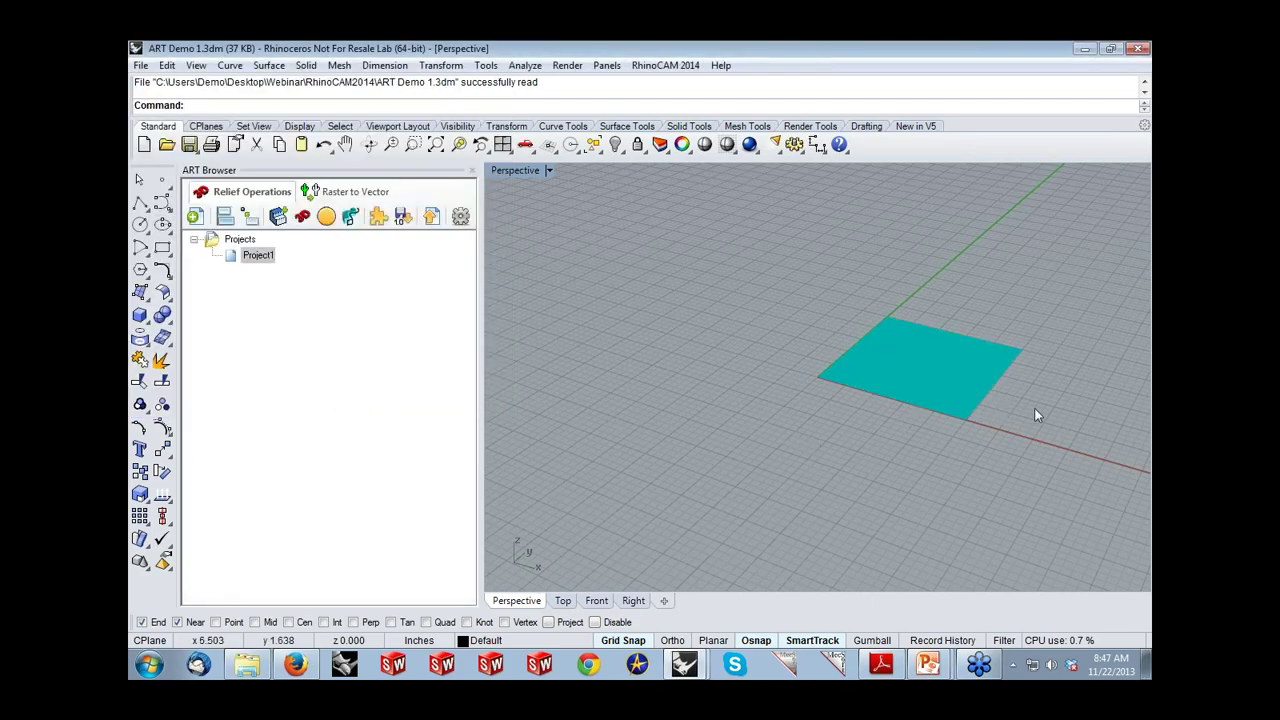
scroll(1030, 408, "up", 3)
scroll(850, 230, "up", 2)
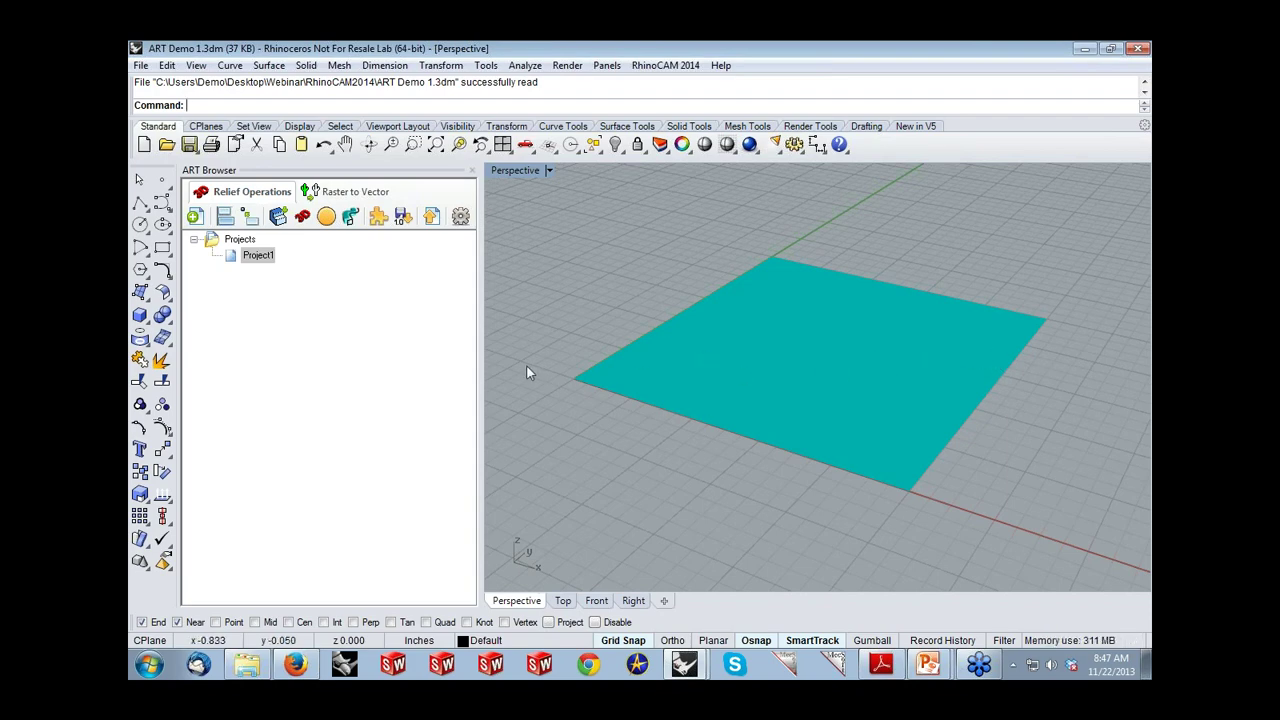
Step: Generate a 3D relief from the Dragon.jpg image on the project, using the Add operation type
left_click(303, 217)
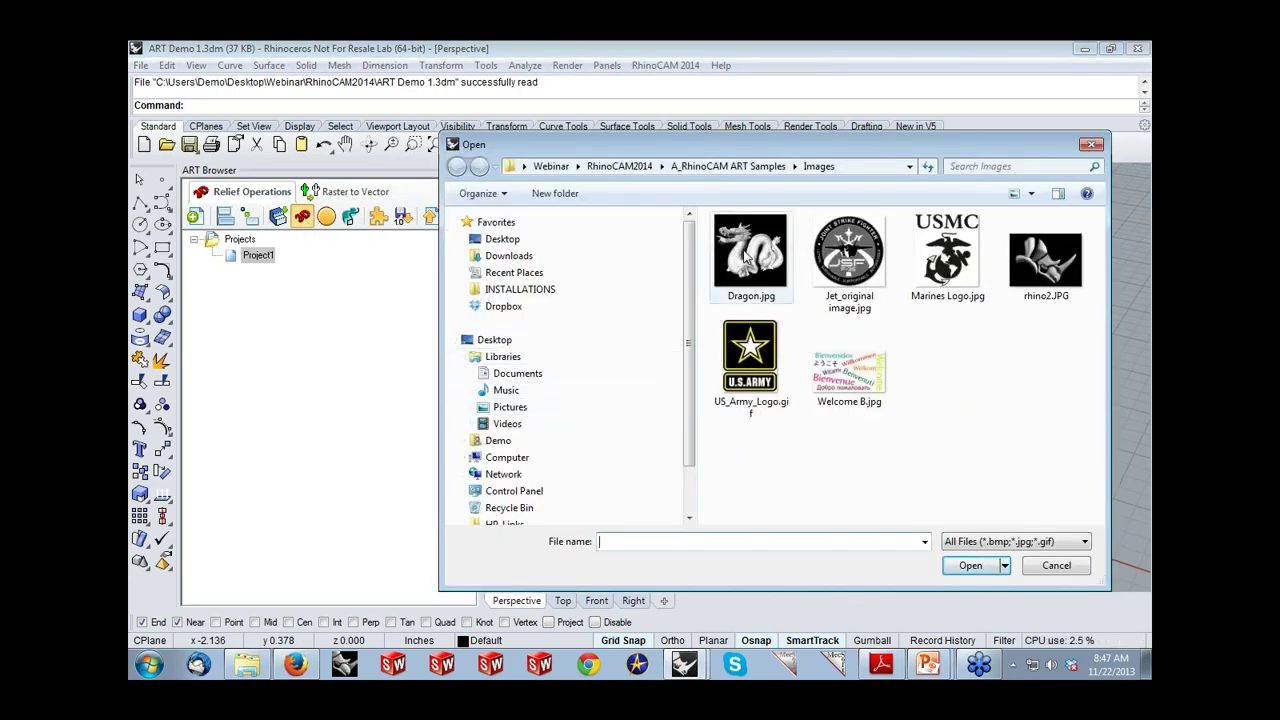
left_click(748, 255)
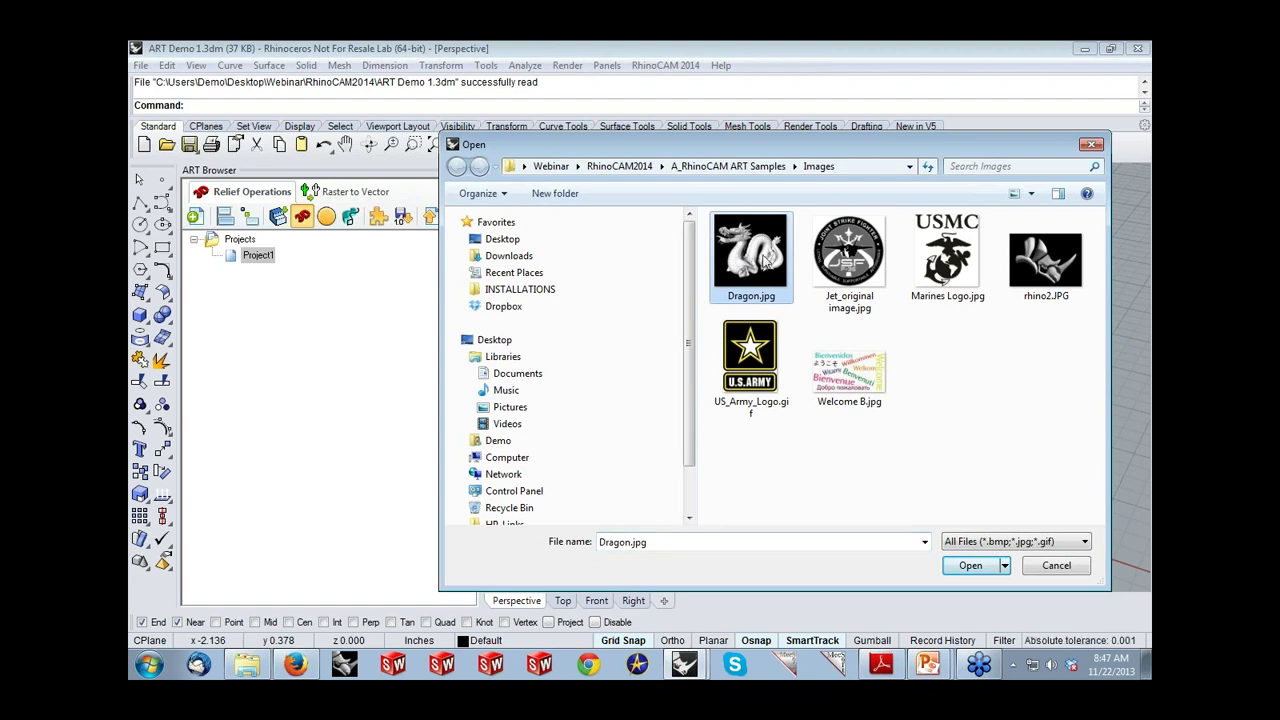
left_click(968, 566)
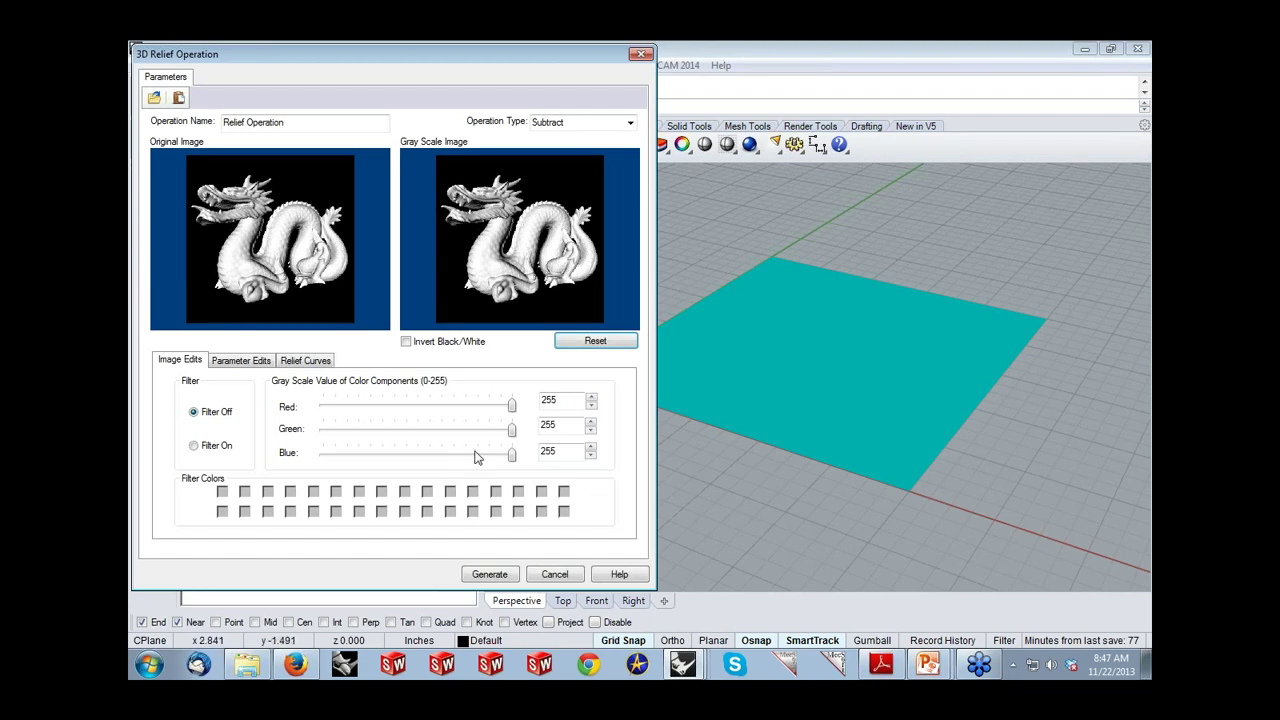
left_click(630, 122)
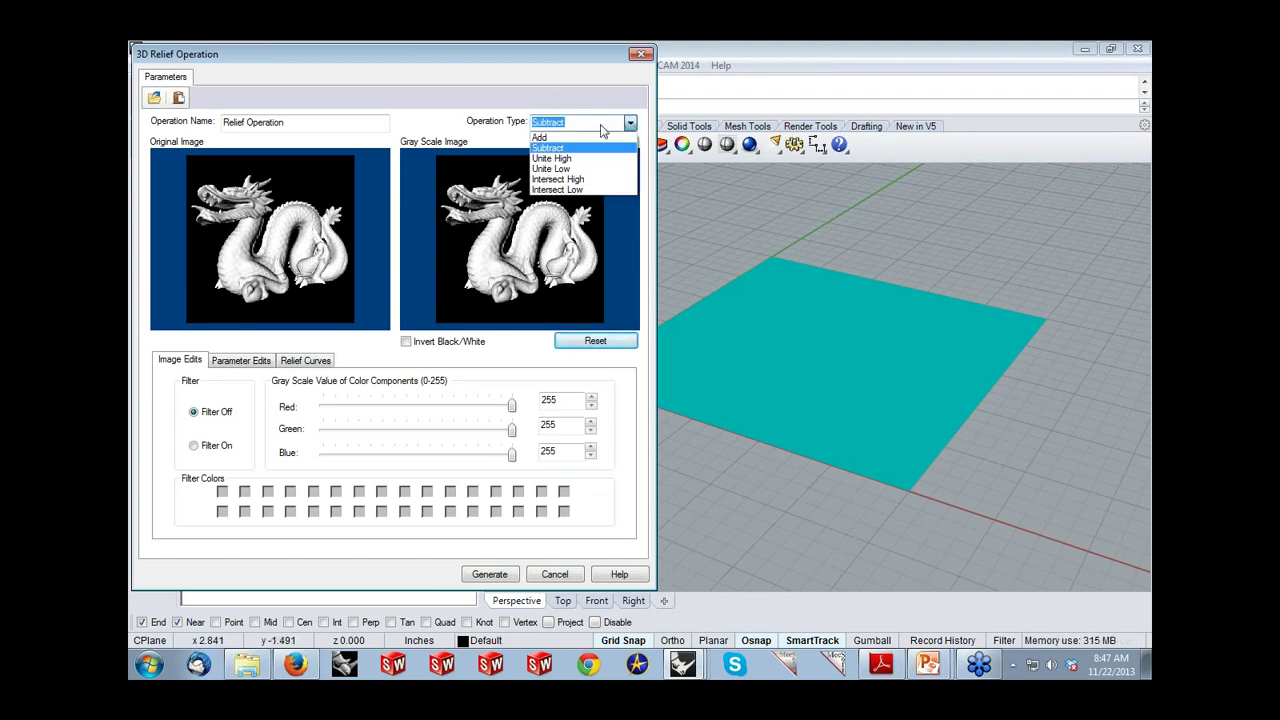
left_click(539, 137)
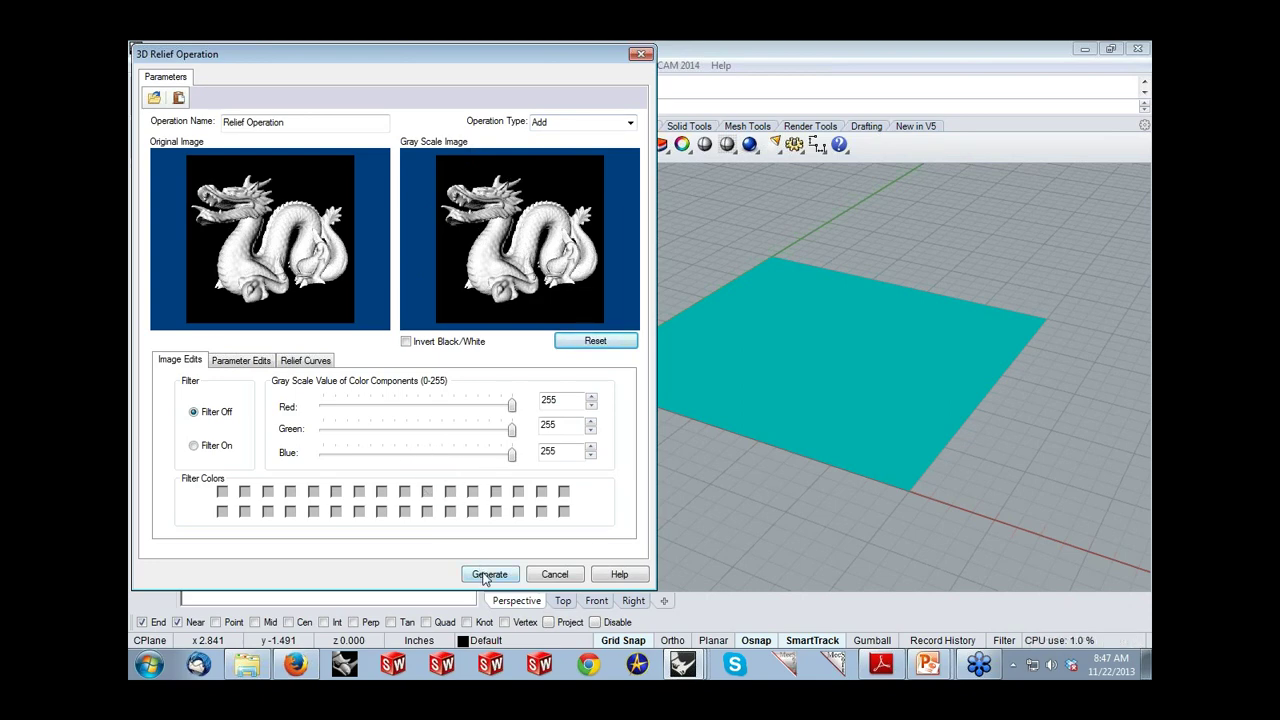
left_click(489, 575)
right_click_drag(602, 436, 623, 478)
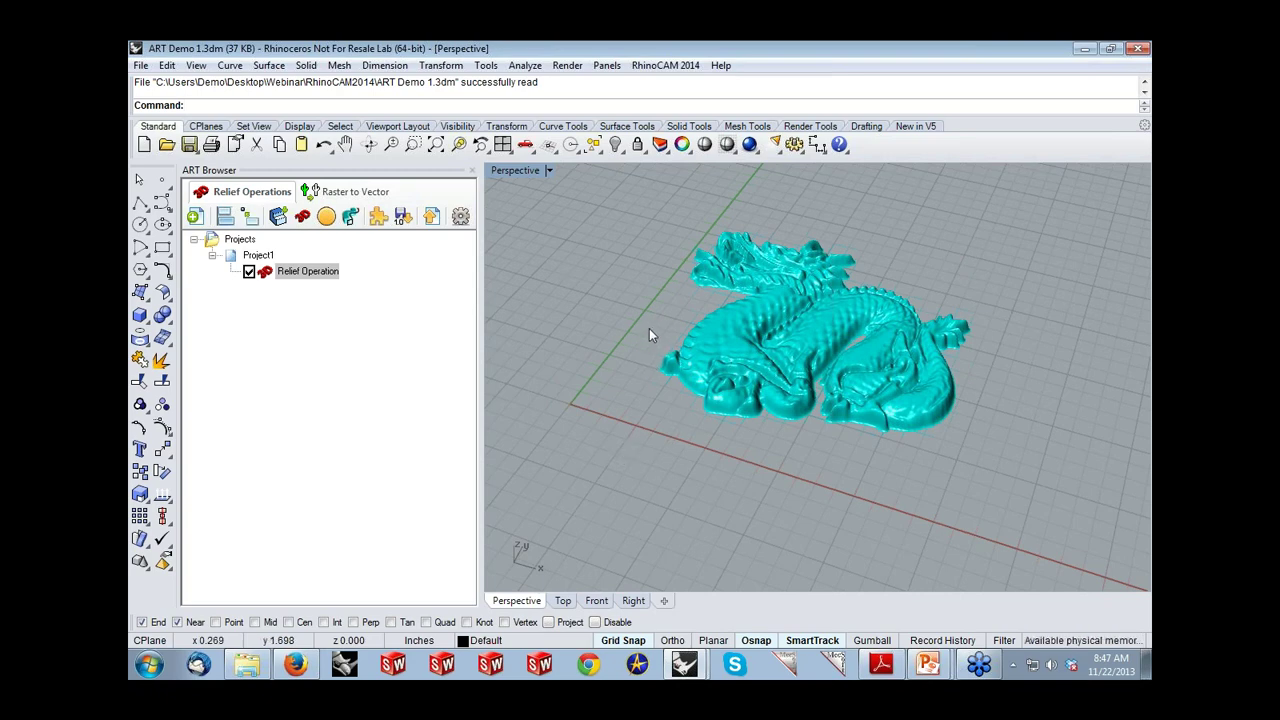
right_click_drag(631, 340, 574, 349)
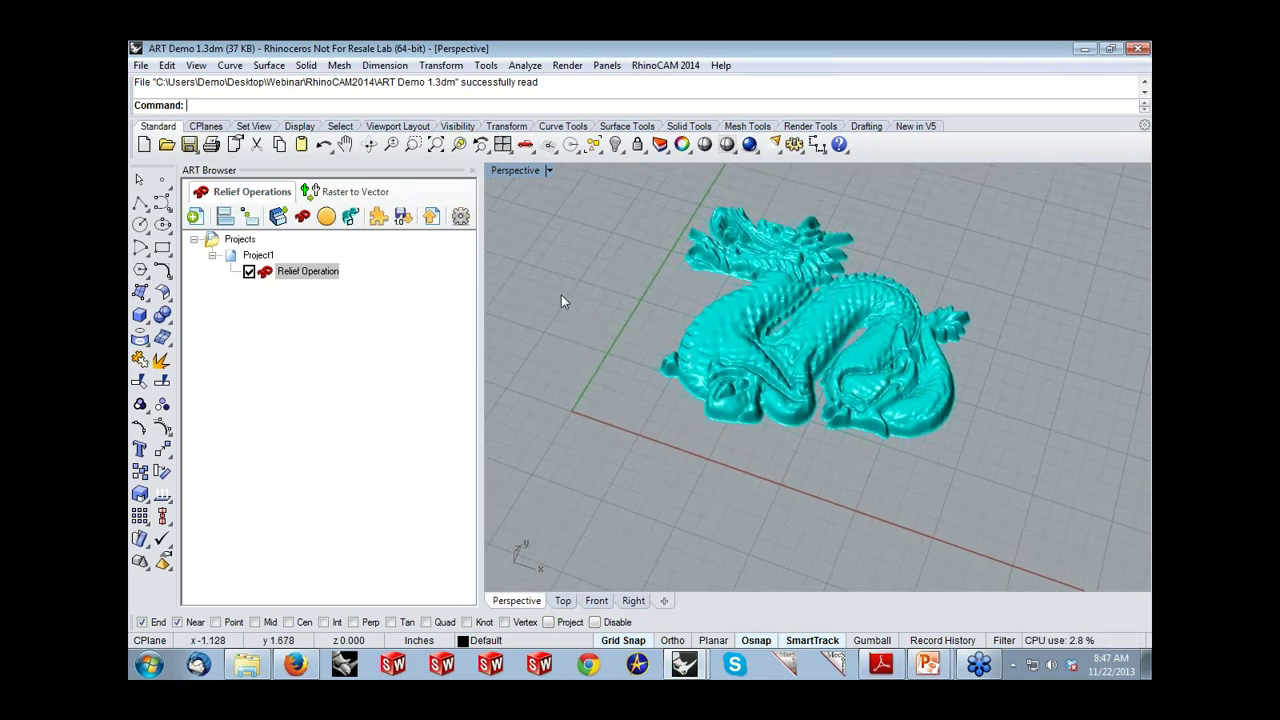
Step: Open the setup of Project1 and browse the available project materials, leaving the settings as they are
left_click(235, 258)
double_click(235, 258)
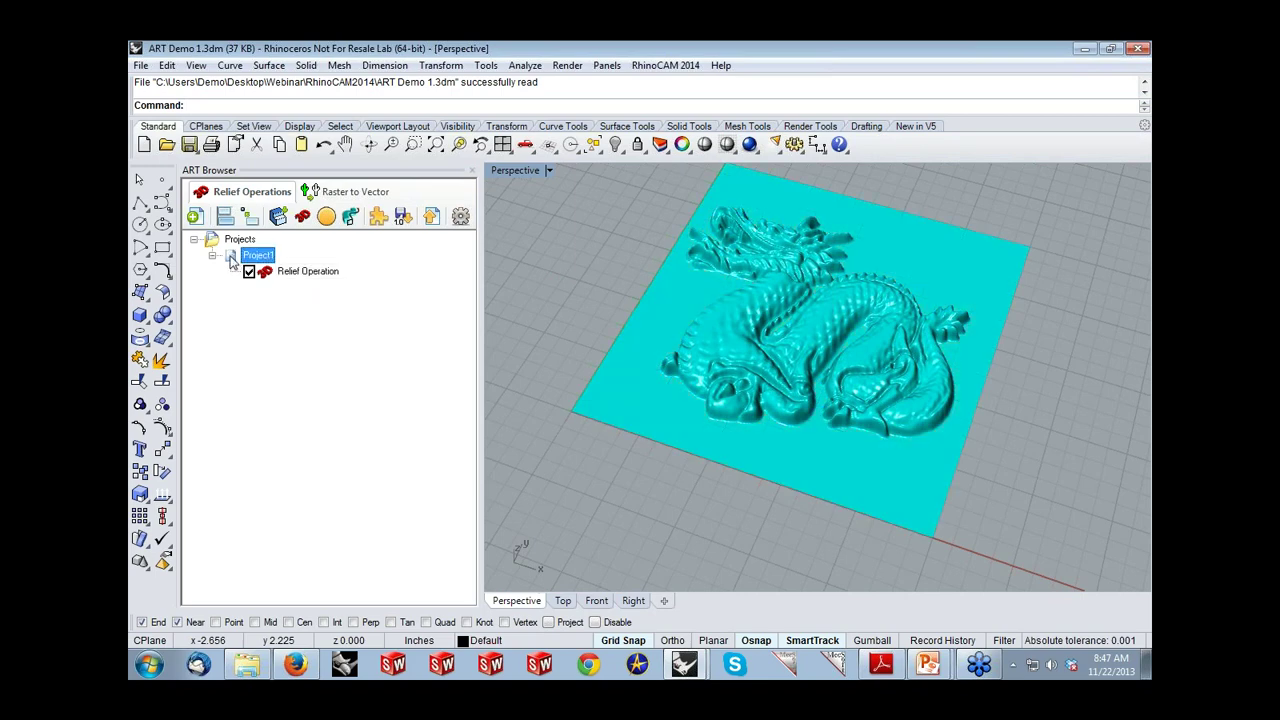
left_click(441, 214)
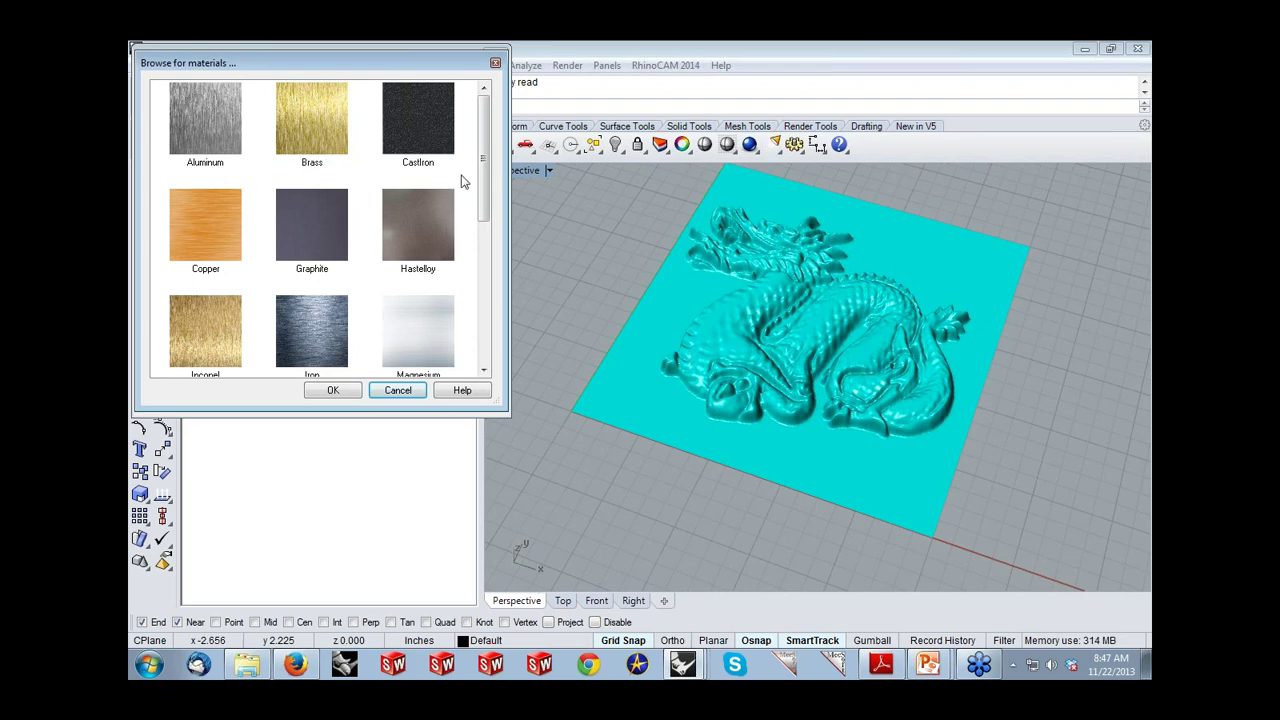
mouse_move(486, 178)
left_mouse_down()
mouse_move(485, 237)
mouse_move(483, 174)
left_mouse_up()
left_click(397, 391)
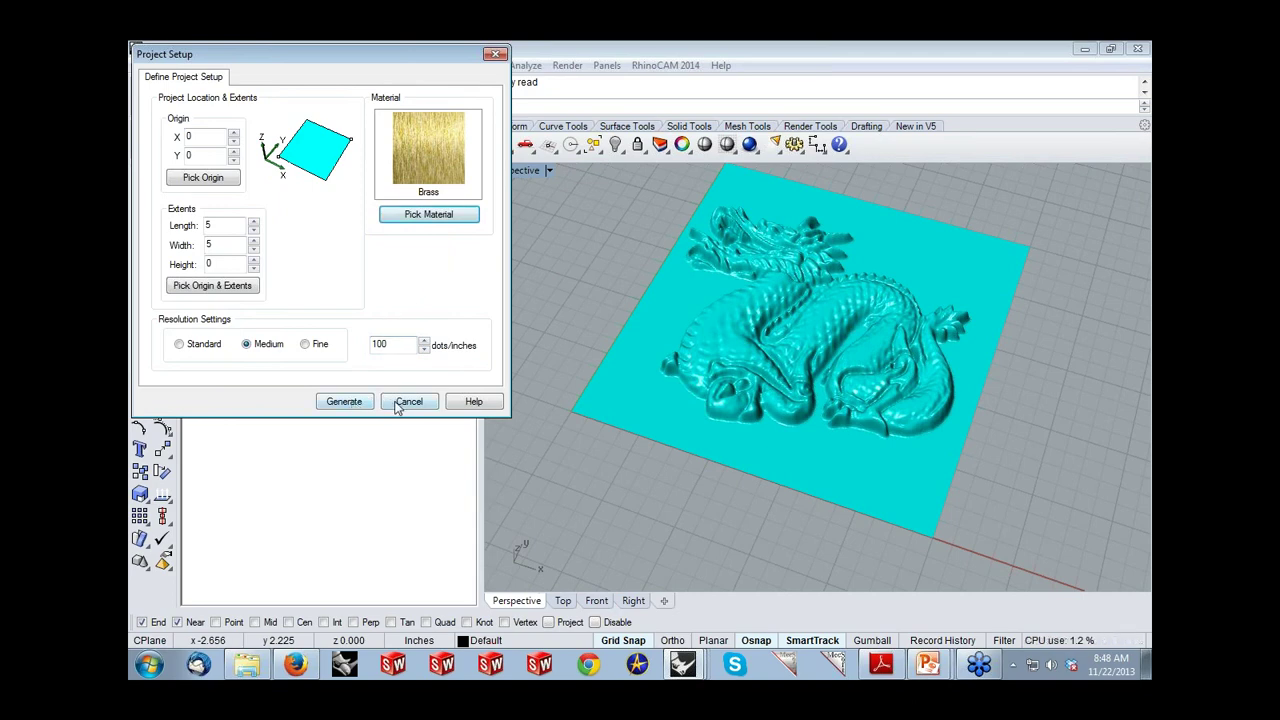
left_click(406, 402)
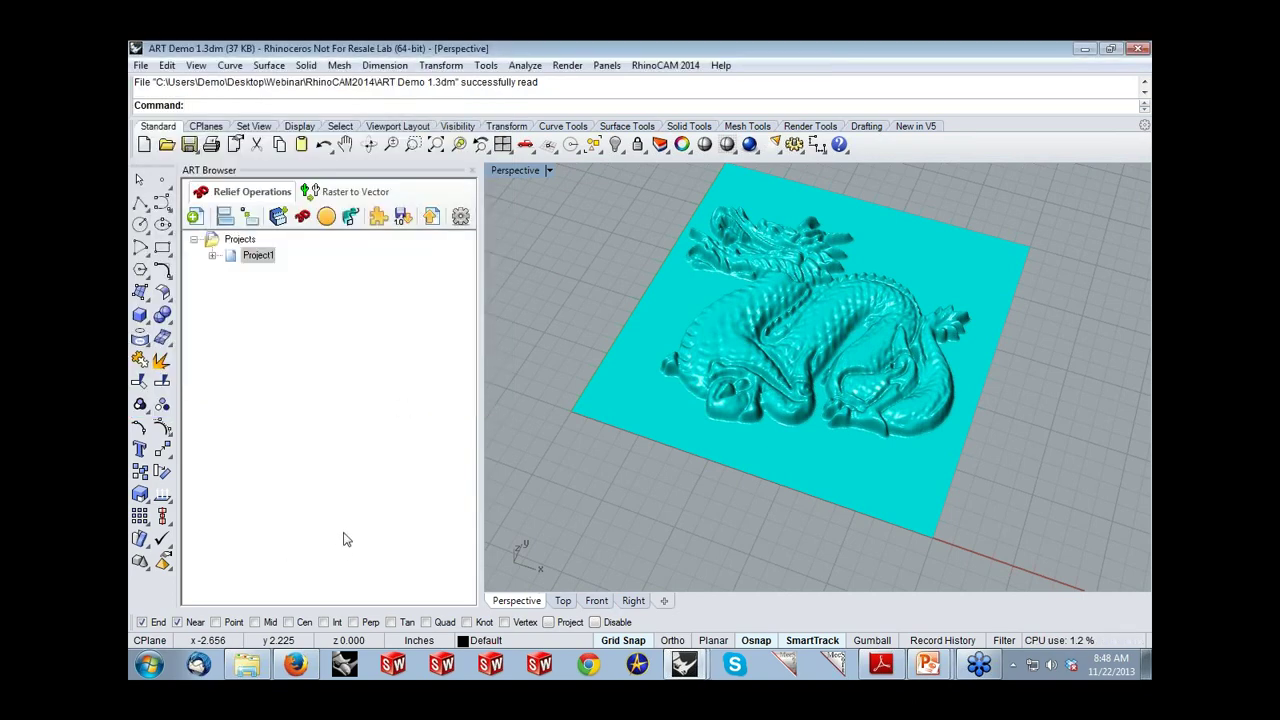
Step: View the dragon relief with its brass material rendered from a tilted angle and return to plain shading
left_click_drag(370, 612, 373, 590)
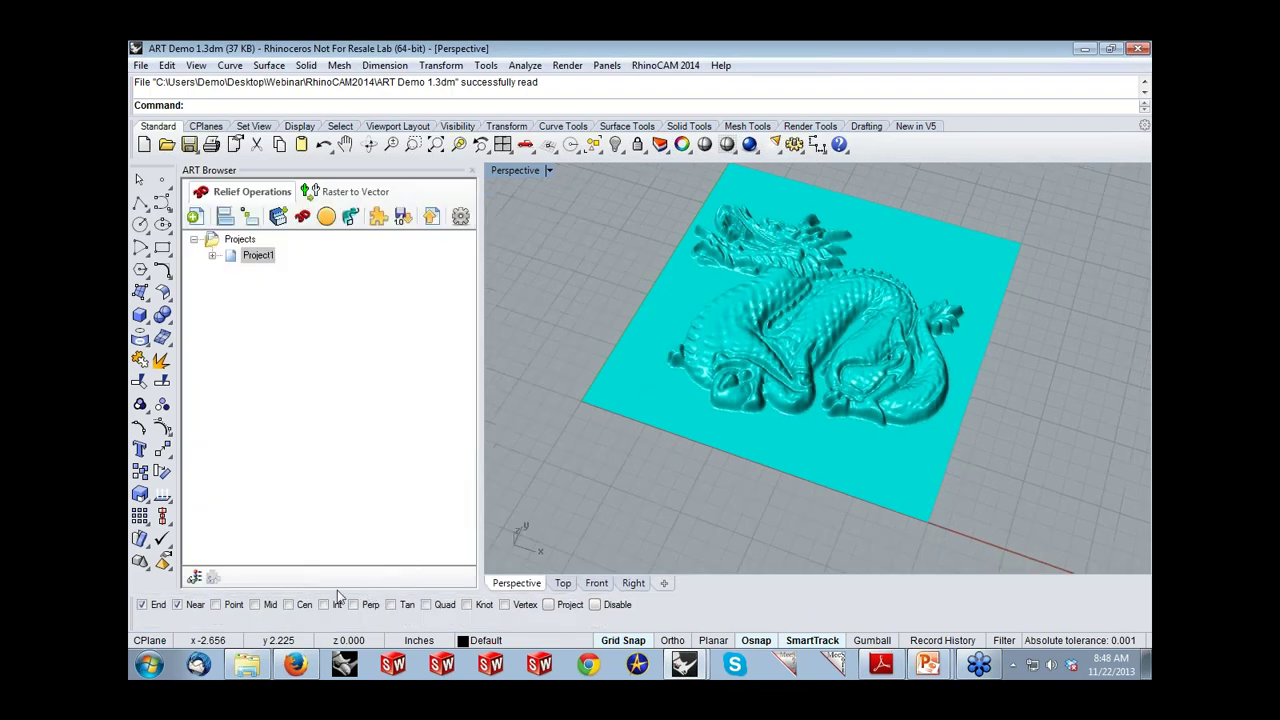
left_click(194, 579)
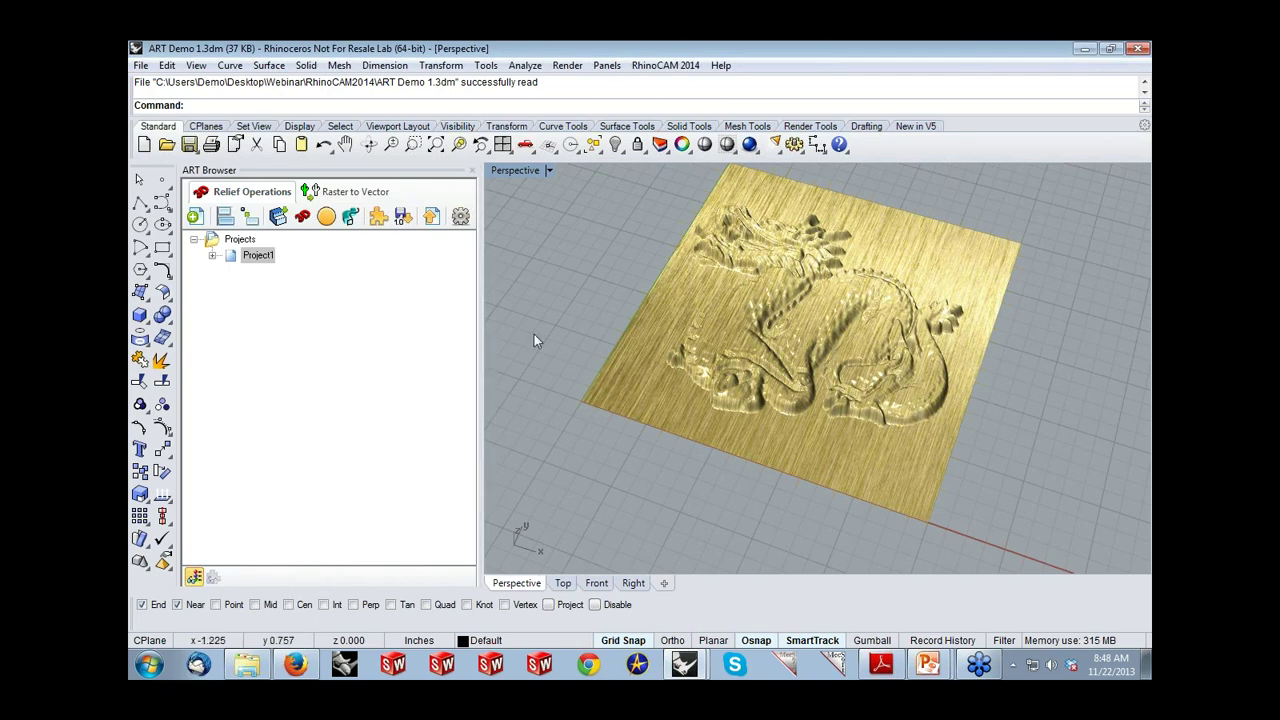
right_click_drag(546, 322, 549, 374)
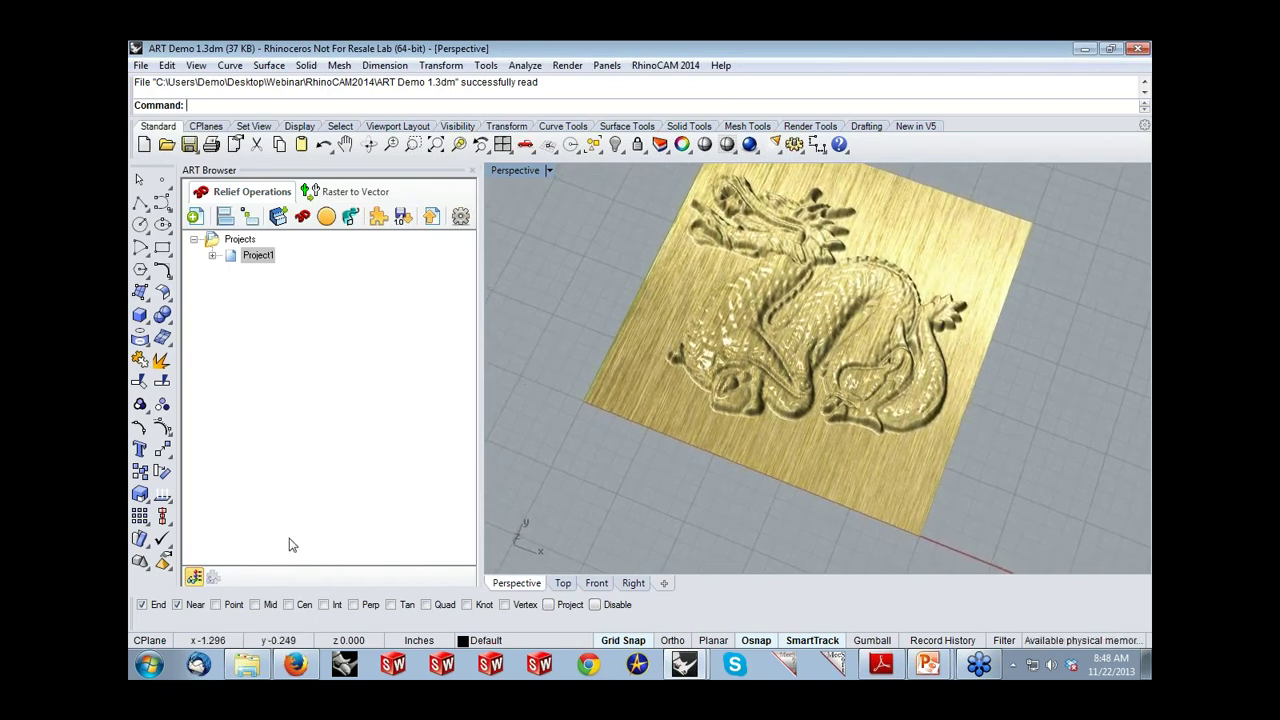
left_click(194, 578)
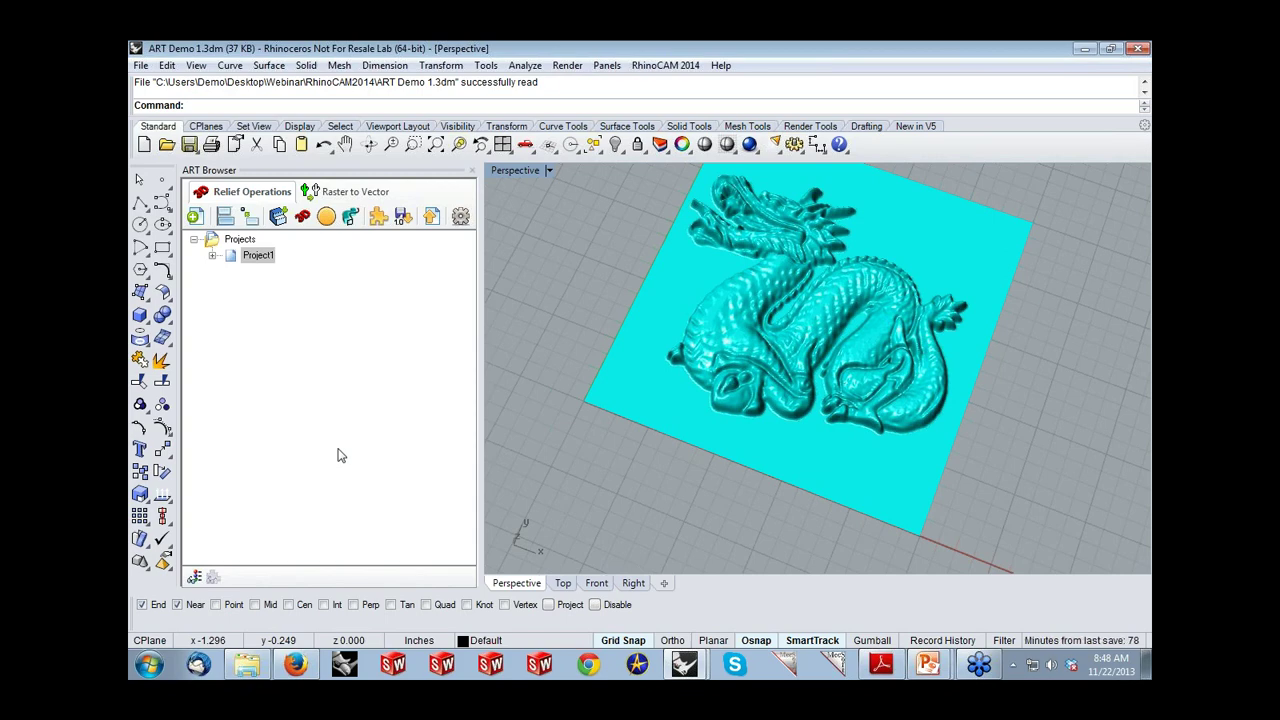
left_click(431, 218)
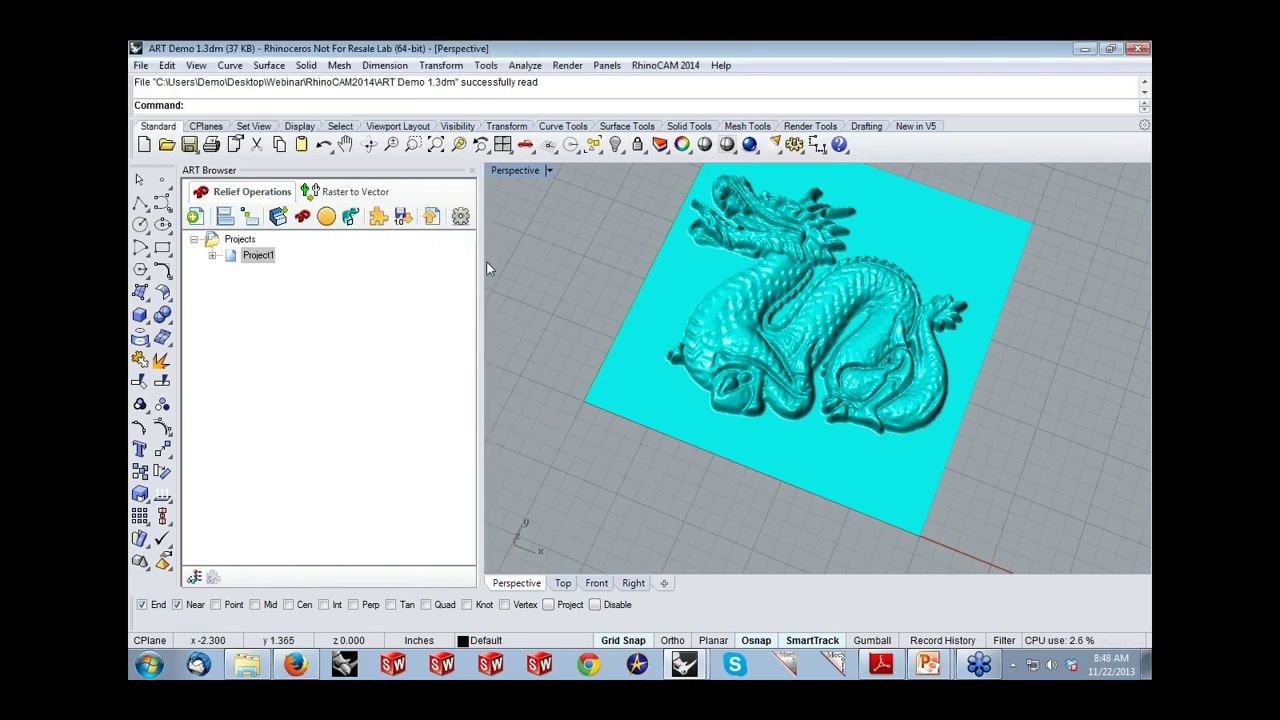
Step: Open the RhinoCAM MILL module and generate a 3-axis Parallel Finishing toolpath on the dragon relief with the default settings
left_click(652, 66)
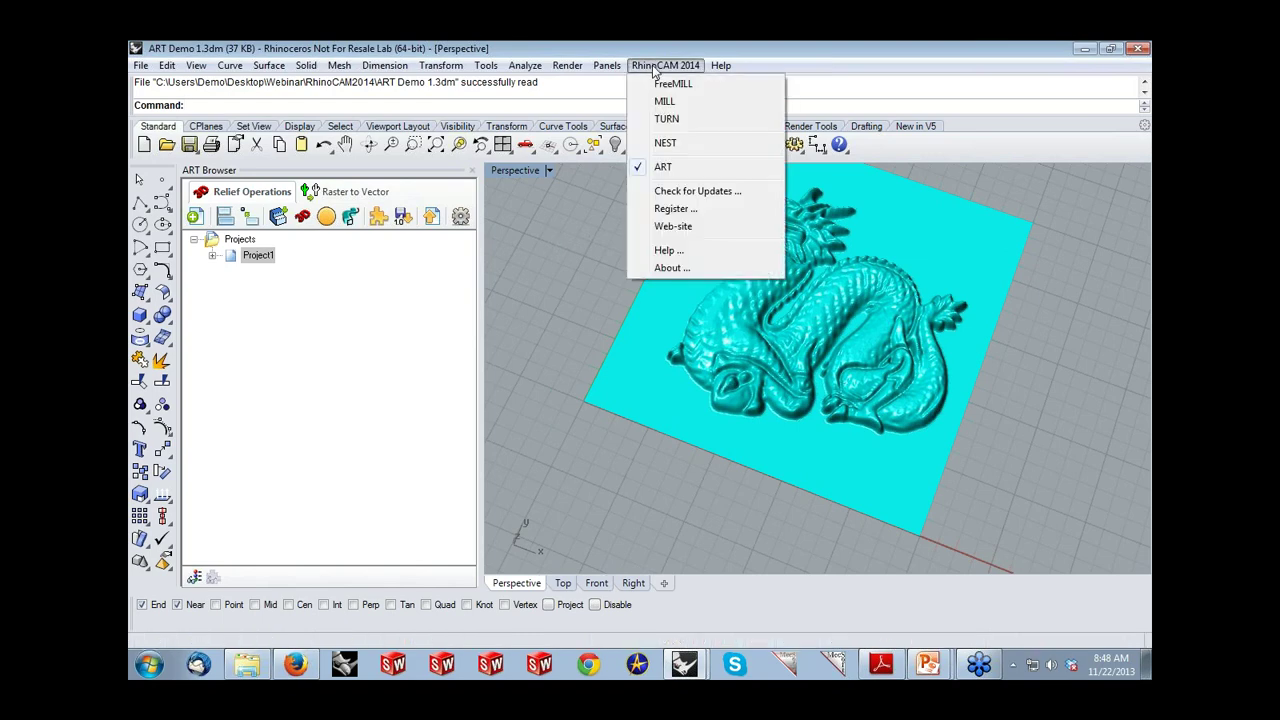
left_click(647, 104)
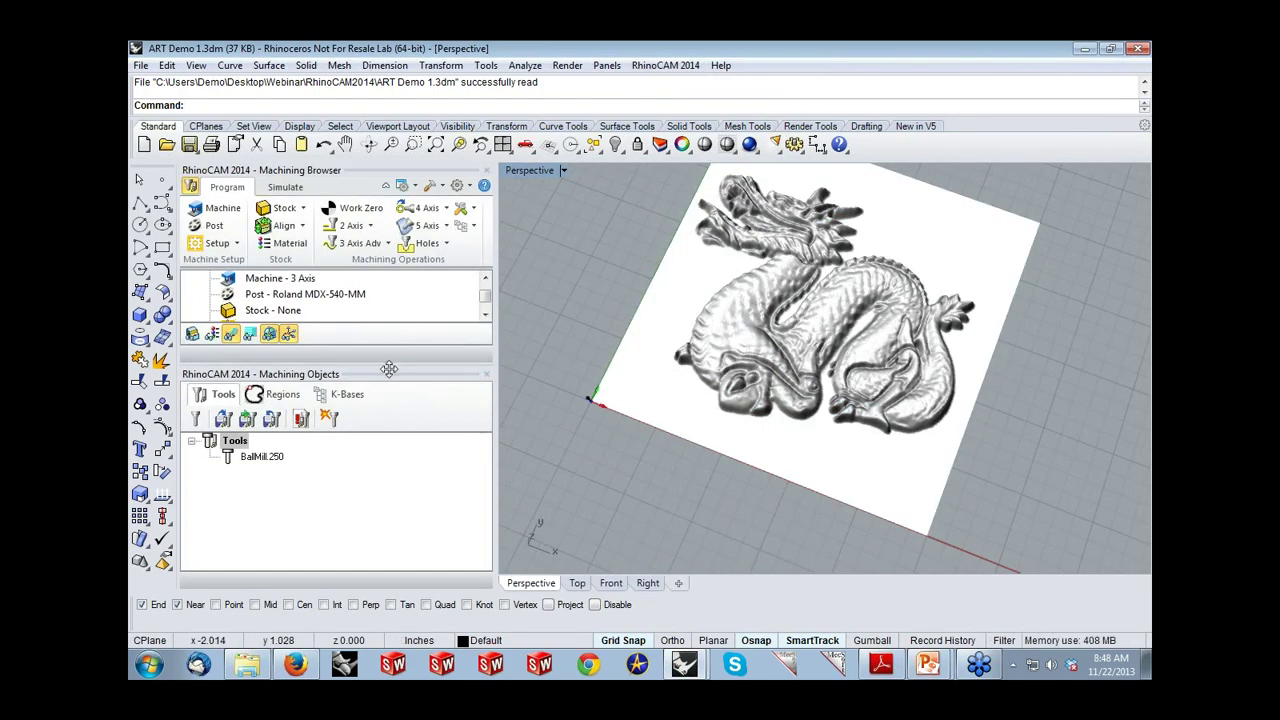
left_click_drag(391, 367, 389, 442)
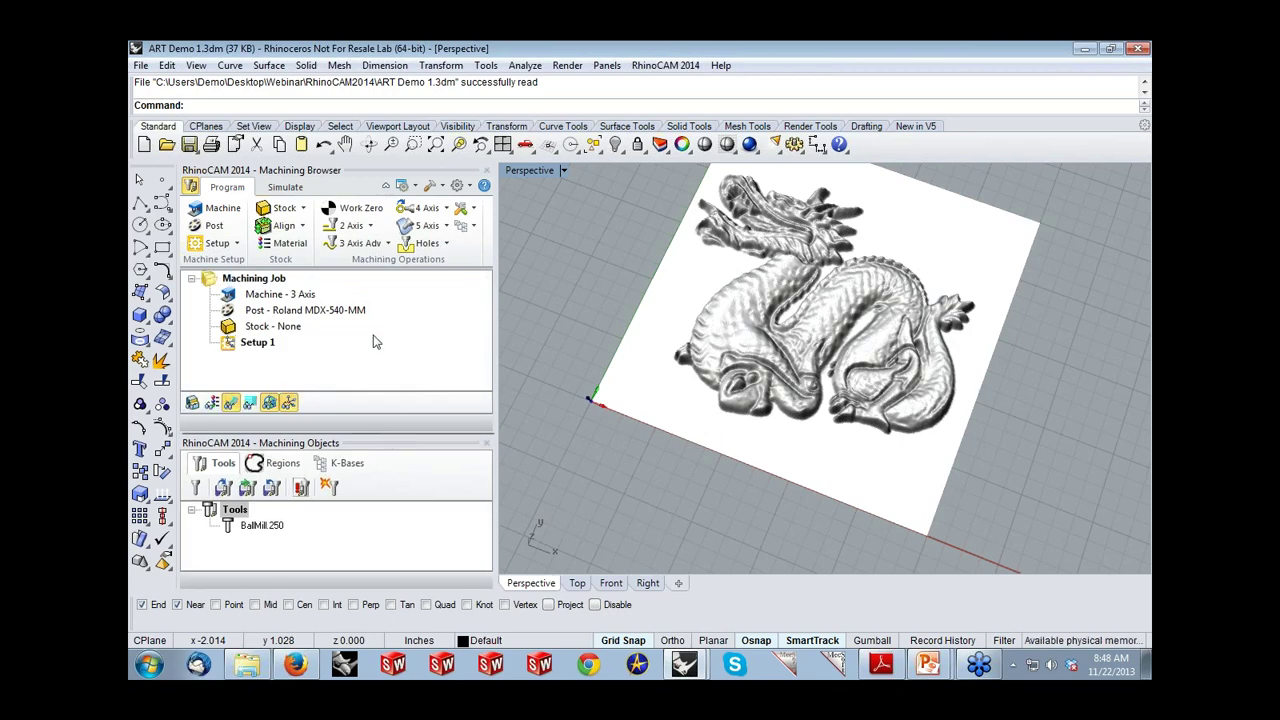
left_click(388, 245)
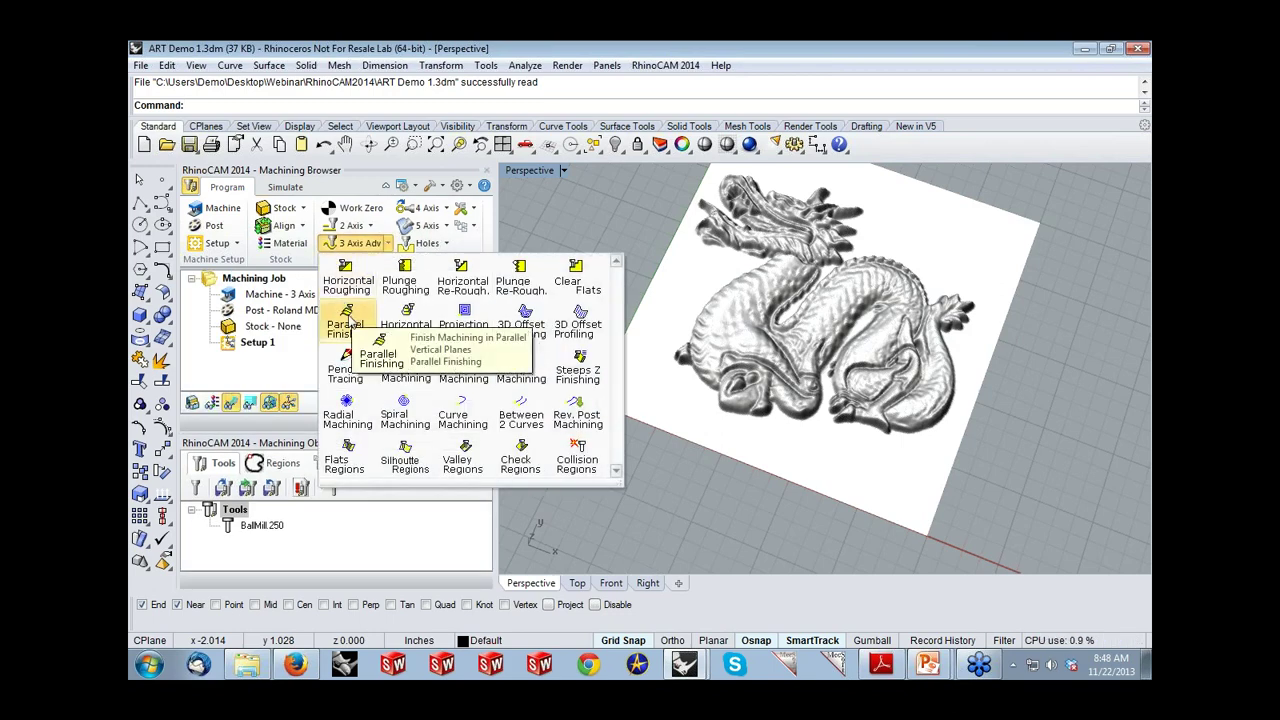
left_click(346, 322)
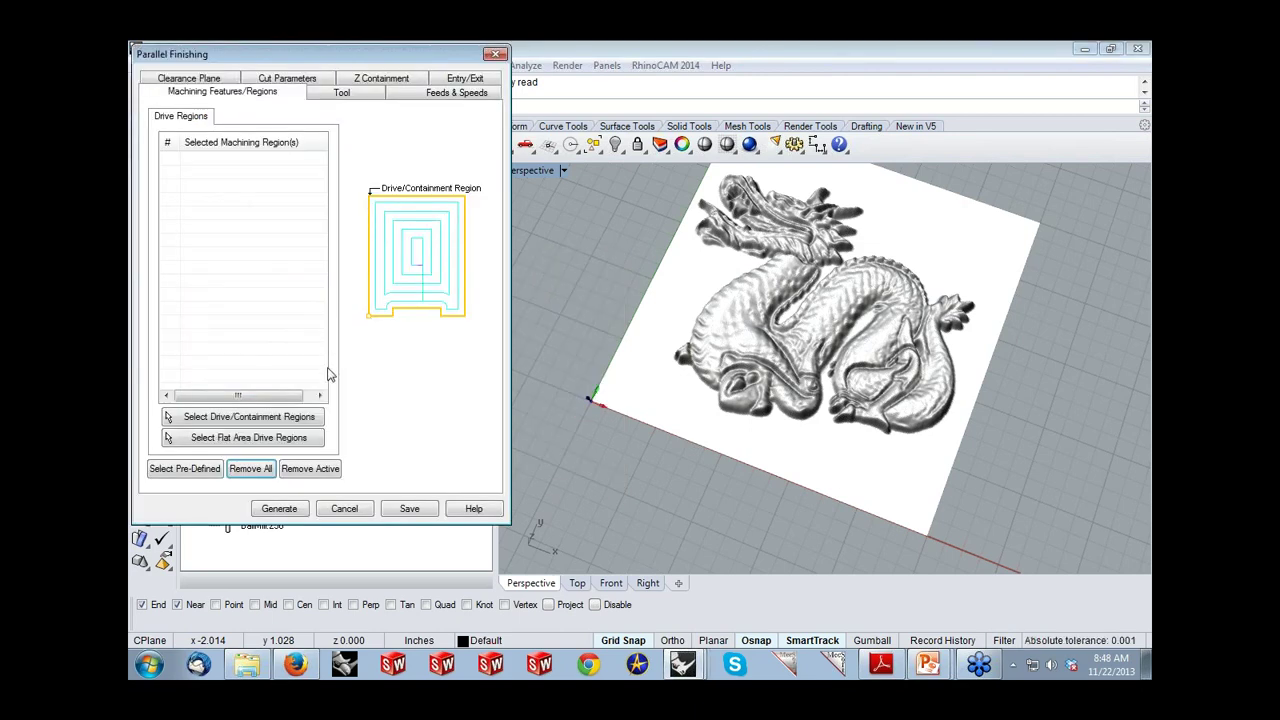
left_click(279, 509)
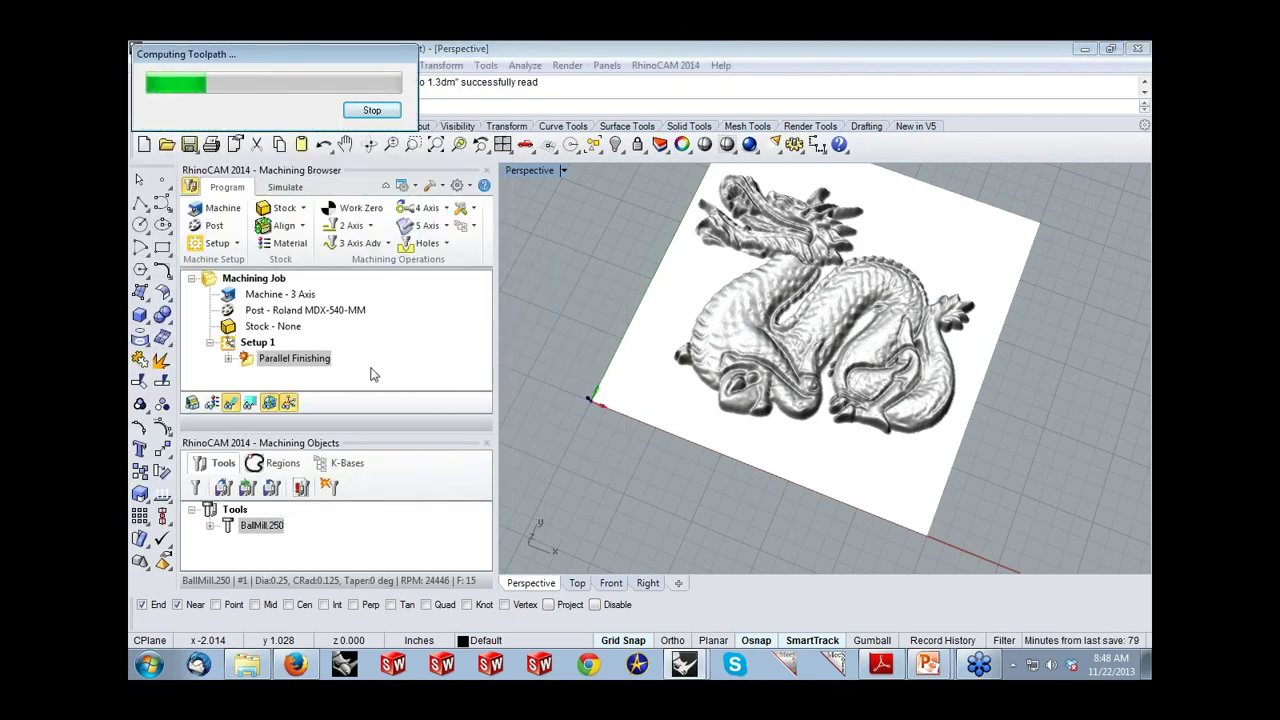
mouse_move(577, 301)
right_mouse_down()
mouse_move(584, 272)
mouse_move(568, 244)
mouse_move(578, 258)
right_mouse_up()
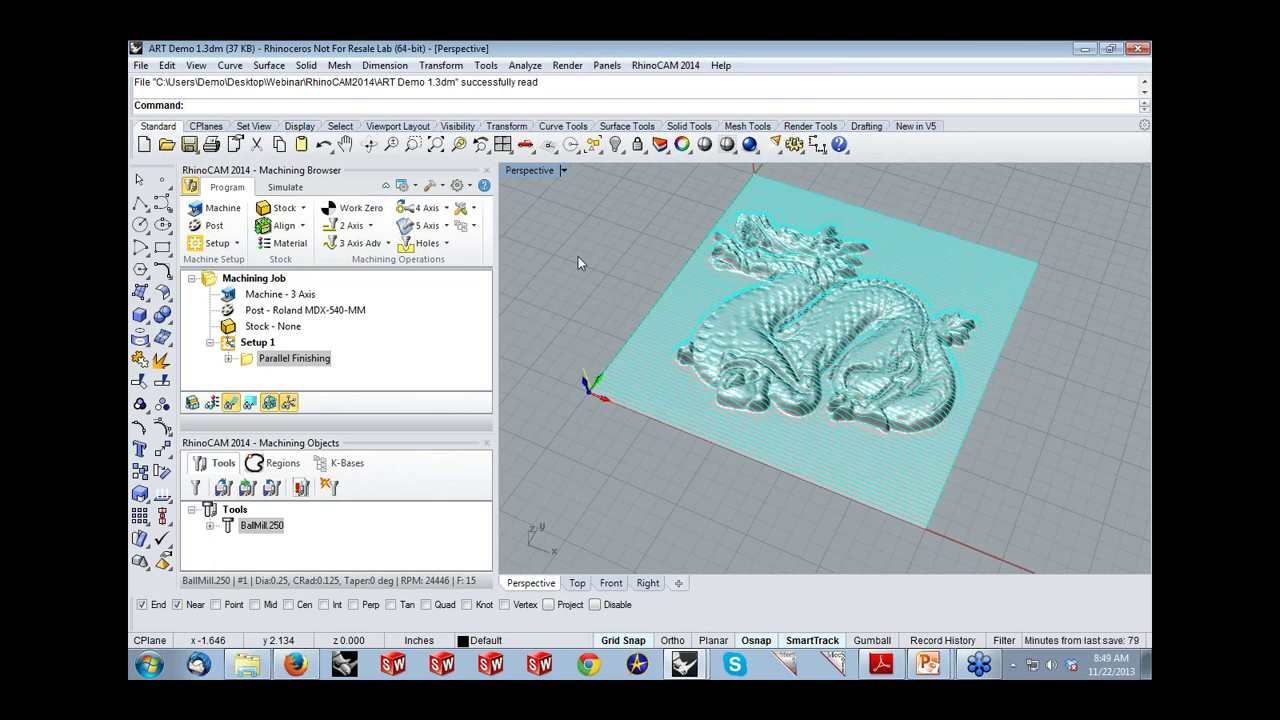
Step: Return to the RhinoCAM ART module, expand Project1 and review the commands available for the project
left_click(647, 72)
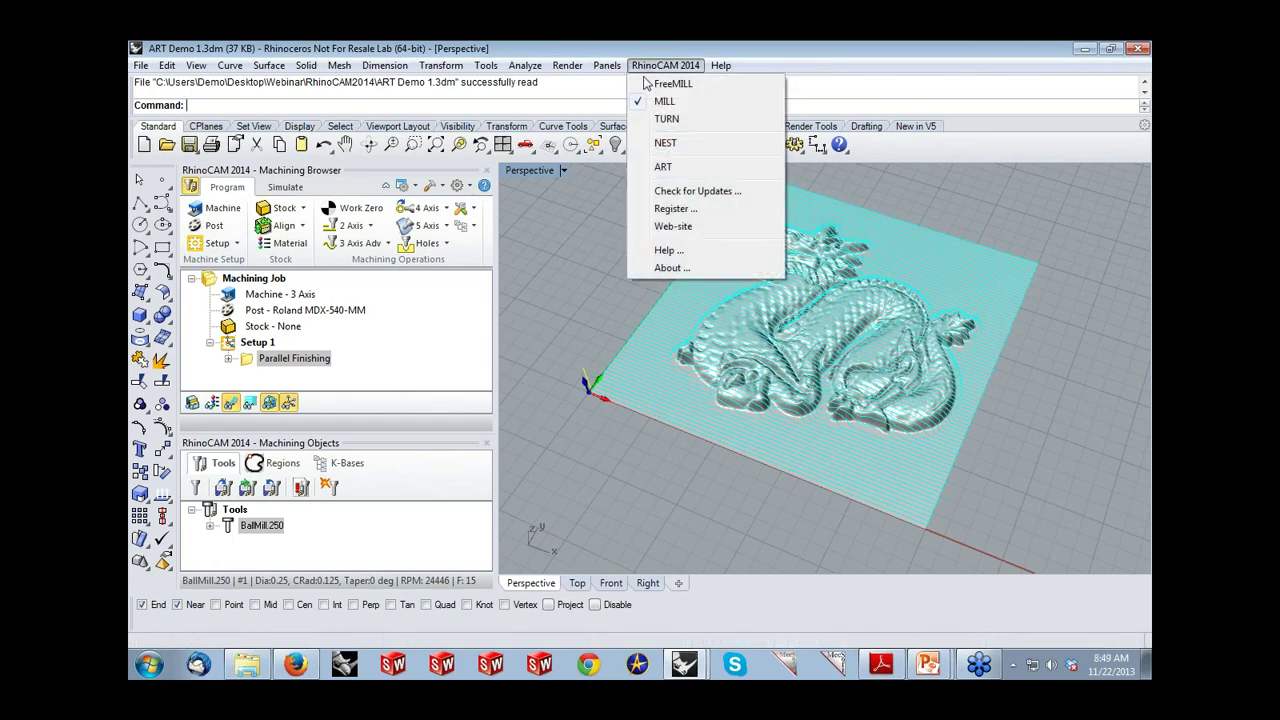
left_click(642, 168)
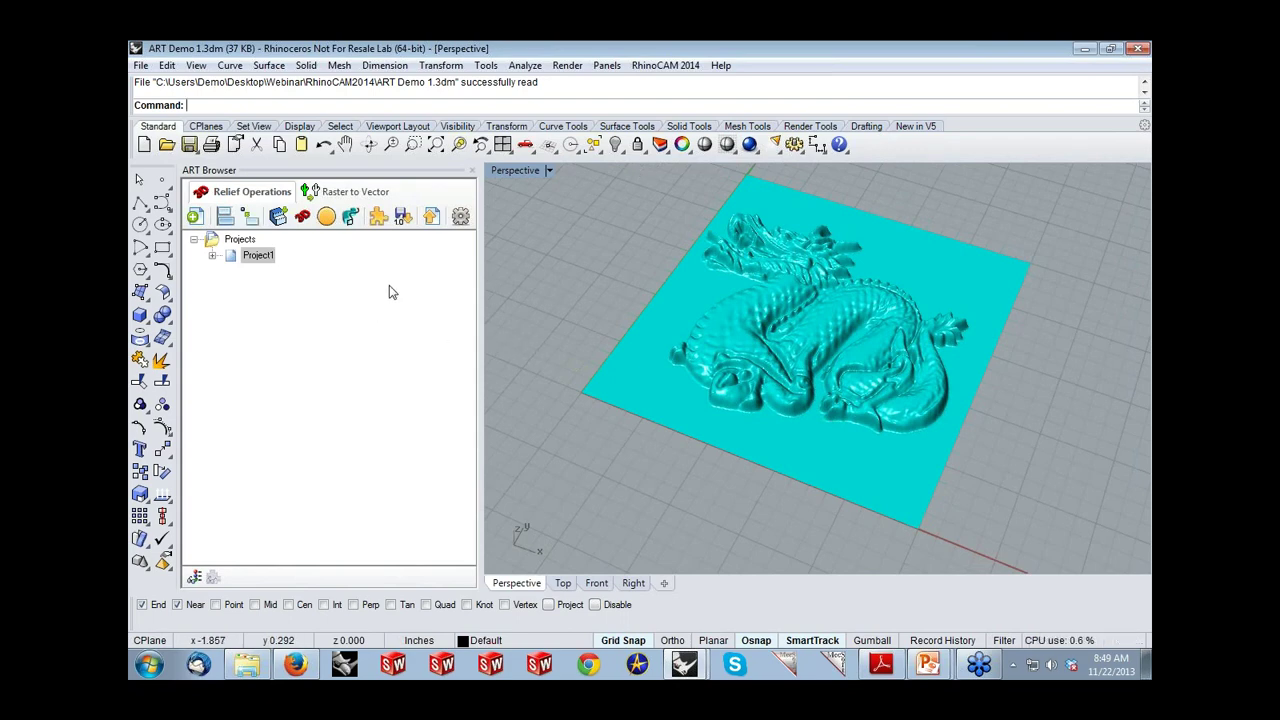
left_click(213, 257)
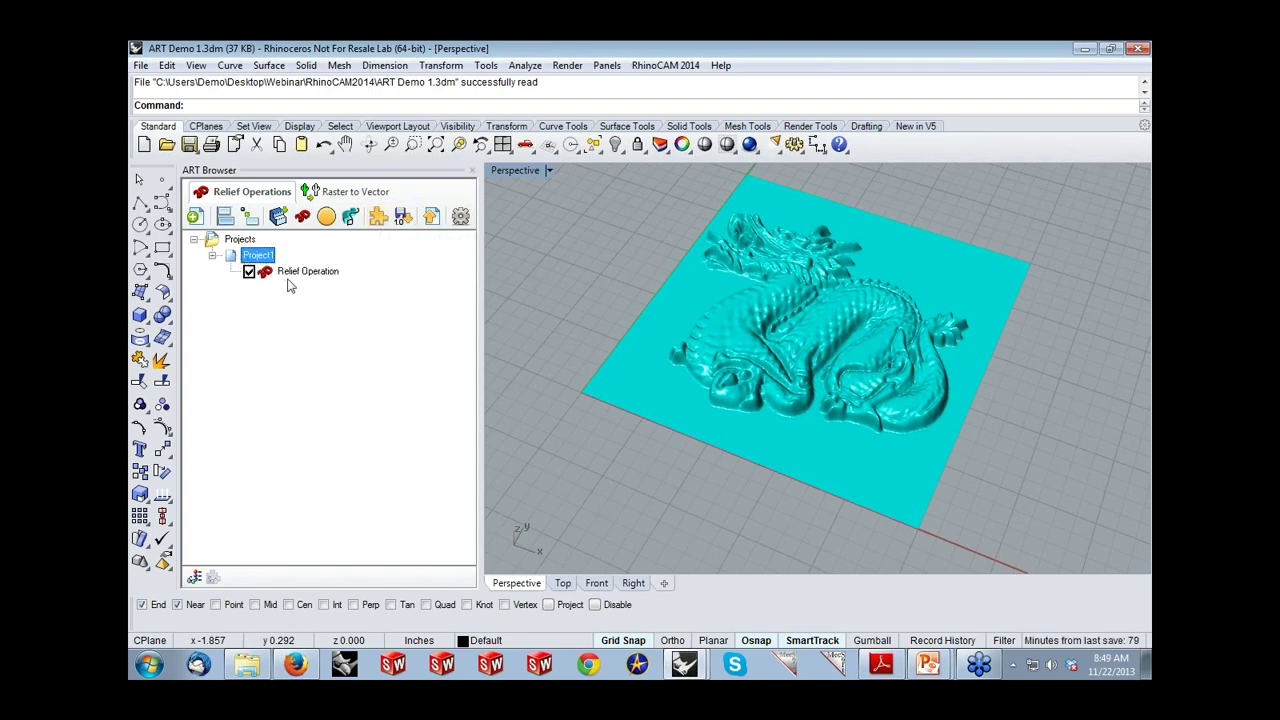
right_click(233, 259)
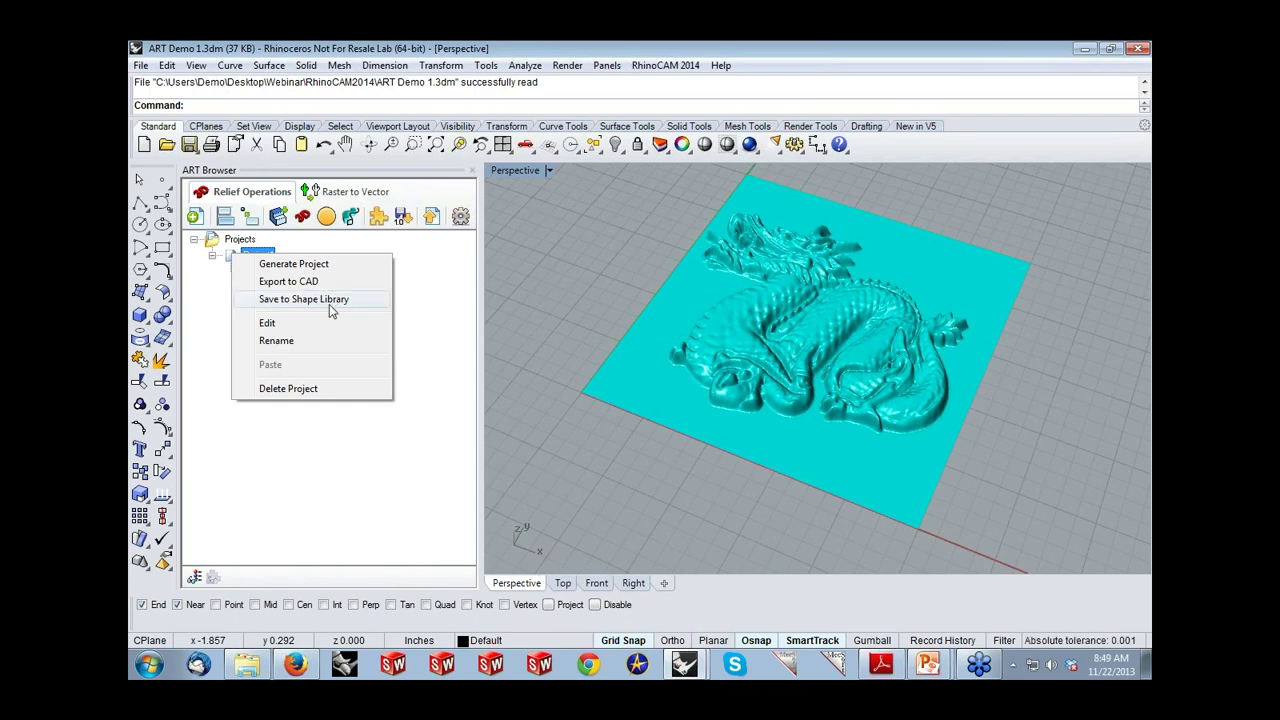
left_click(426, 319)
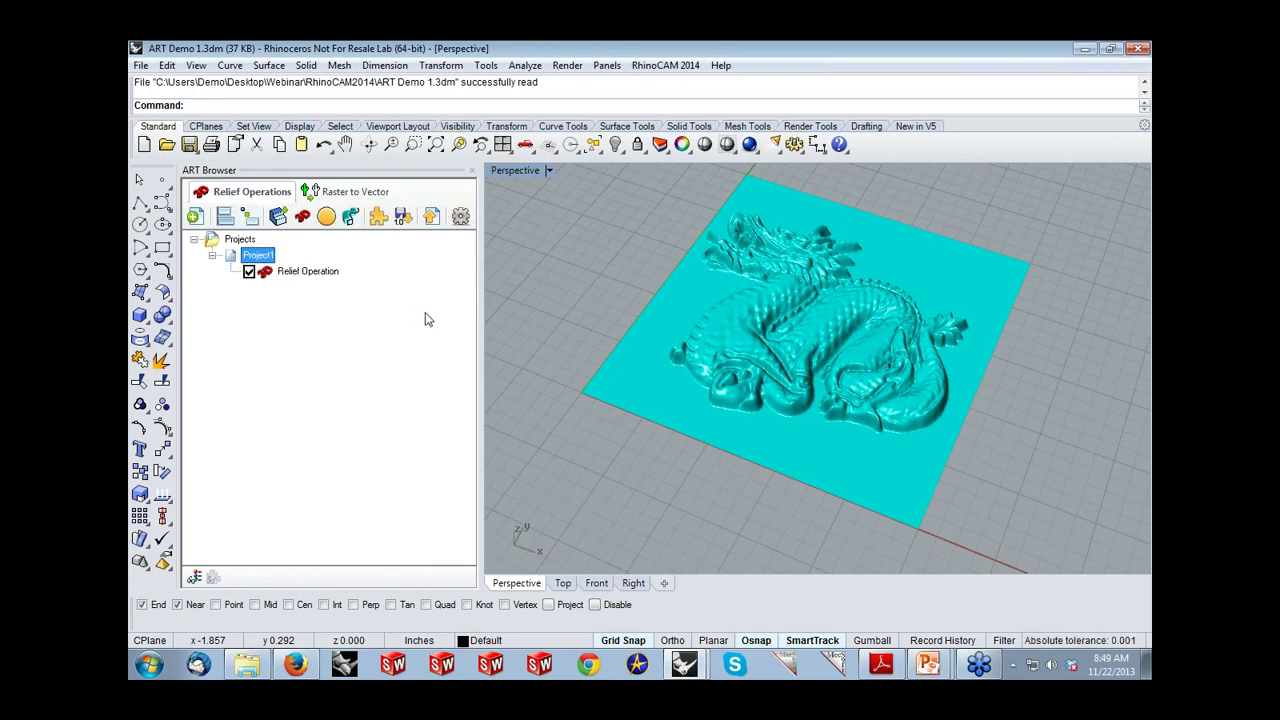
Step: Load Rhino Shape.slb from the Shape Library folder and insert its shape into Project1 with the Add operation type
left_click(379, 220)
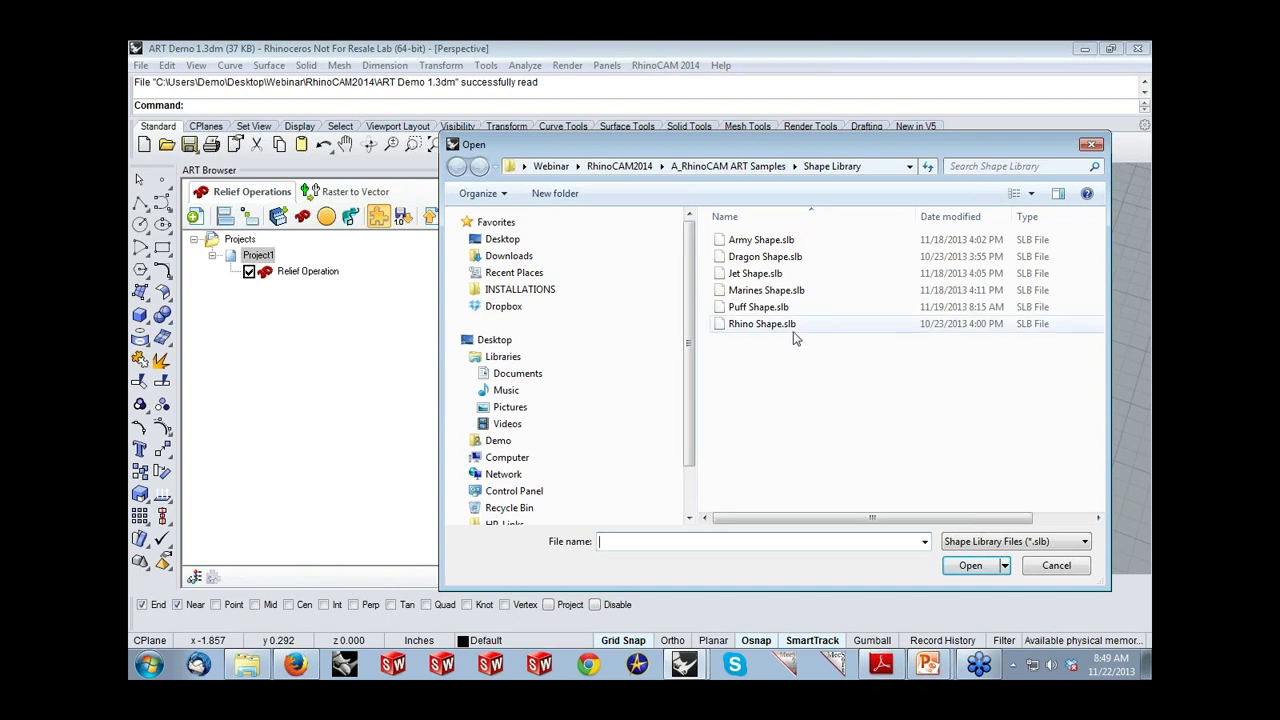
left_click(741, 326)
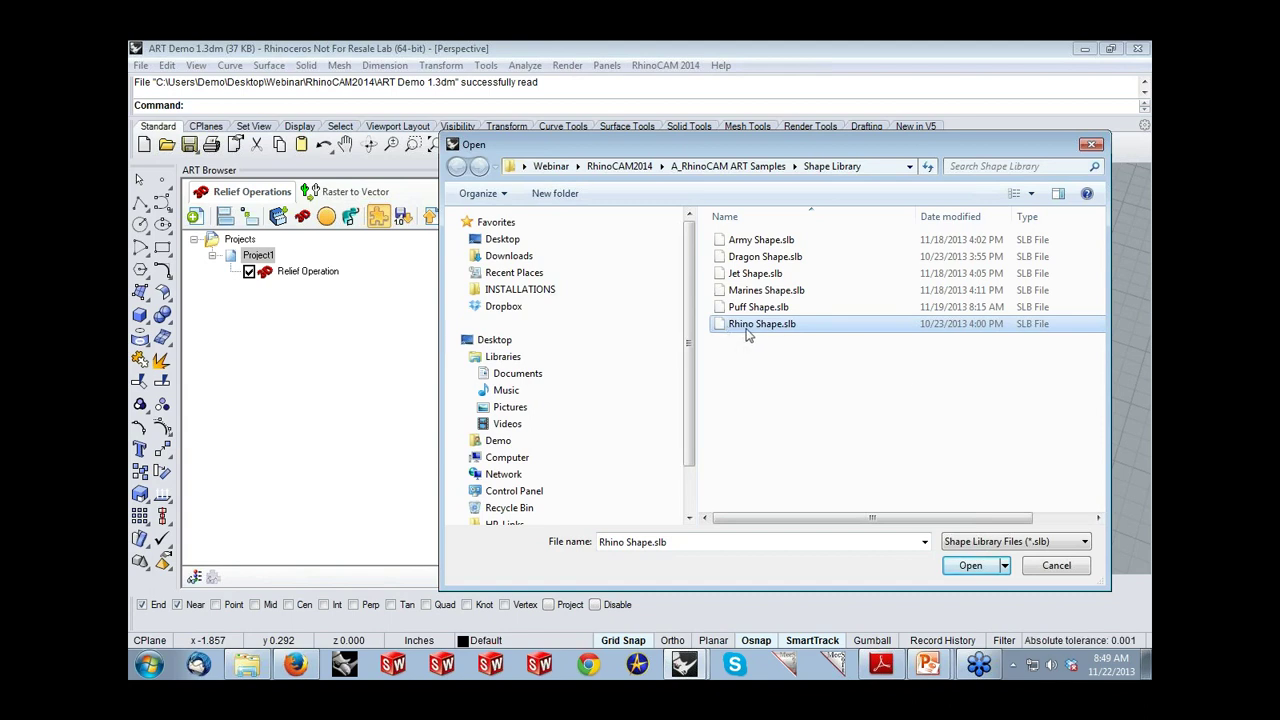
left_click(960, 565)
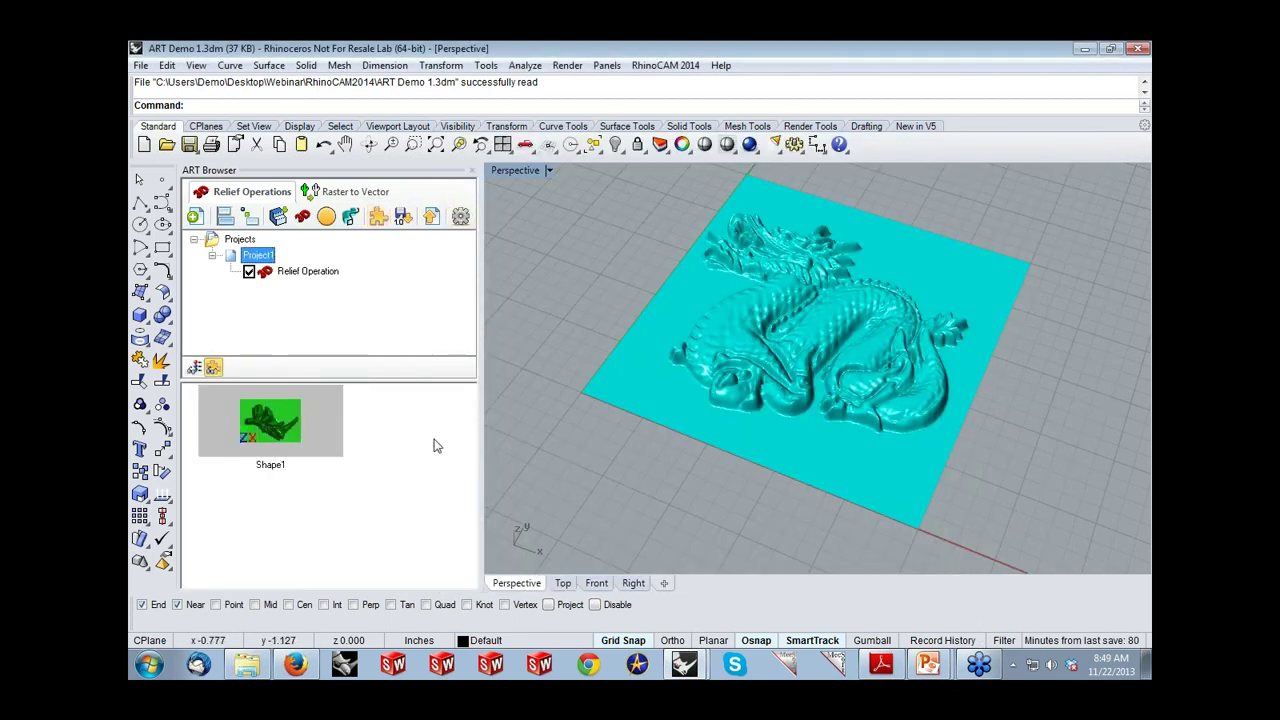
left_click_drag(276, 427, 268, 276)
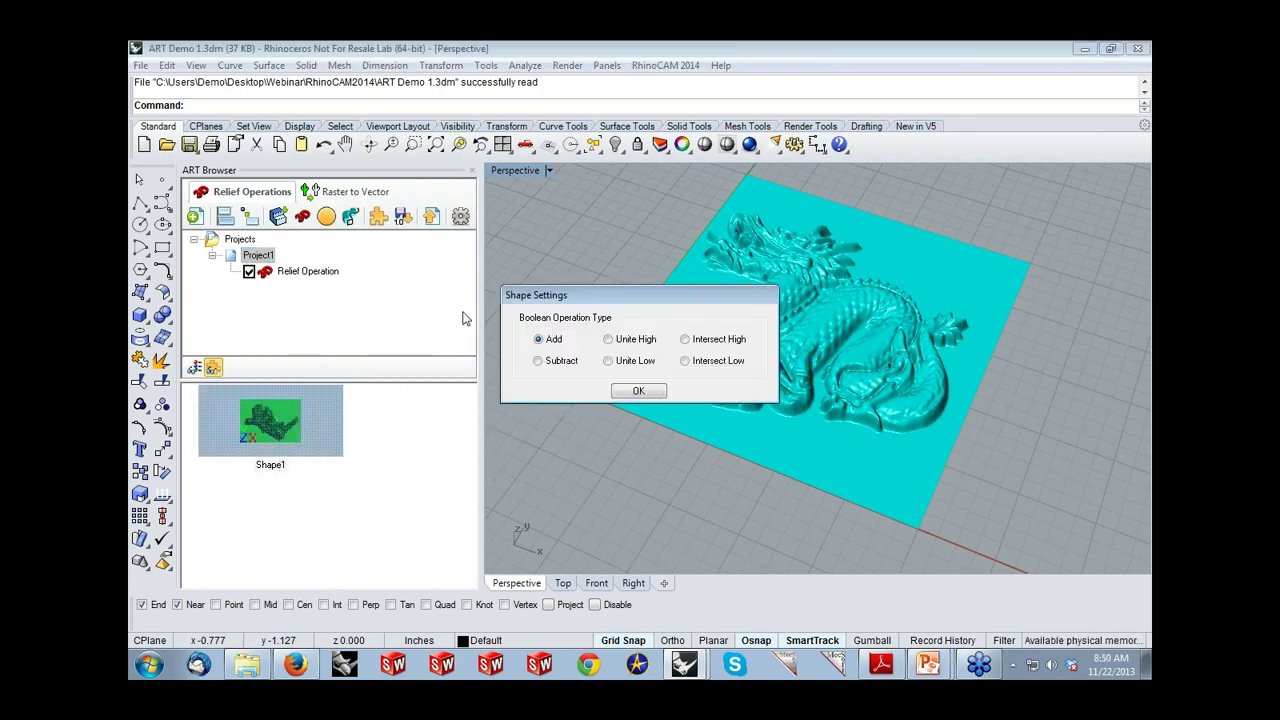
left_click(630, 391)
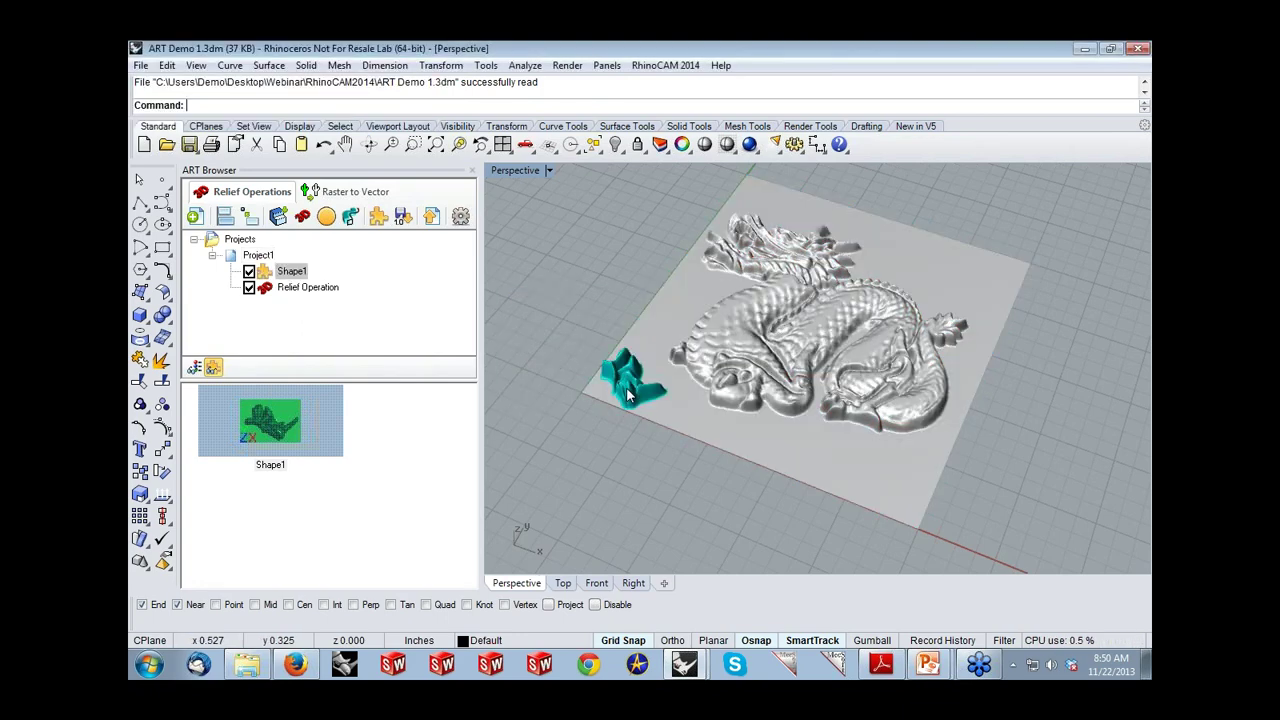
left_click(232, 258)
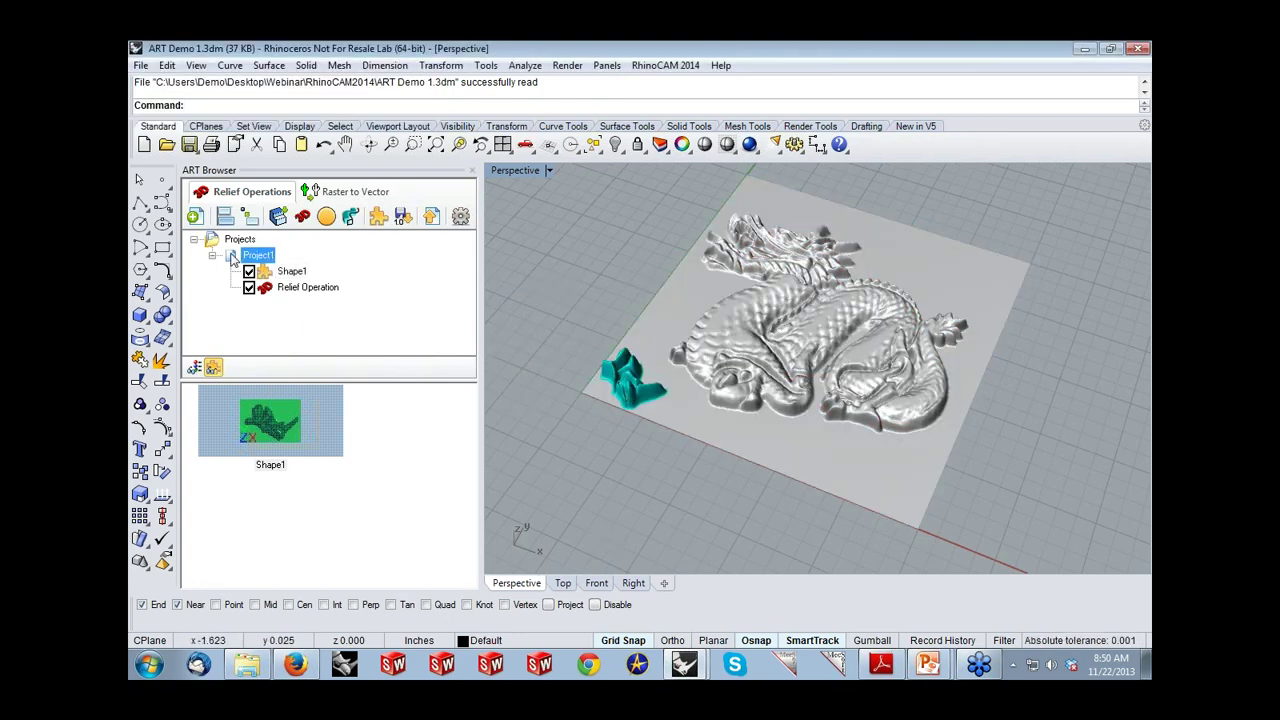
Step: Inspect the rhino shape and the dragon relief from the Top view and return to the Perspective view
left_click(563, 584)
right_click_drag(943, 292, 821, 424)
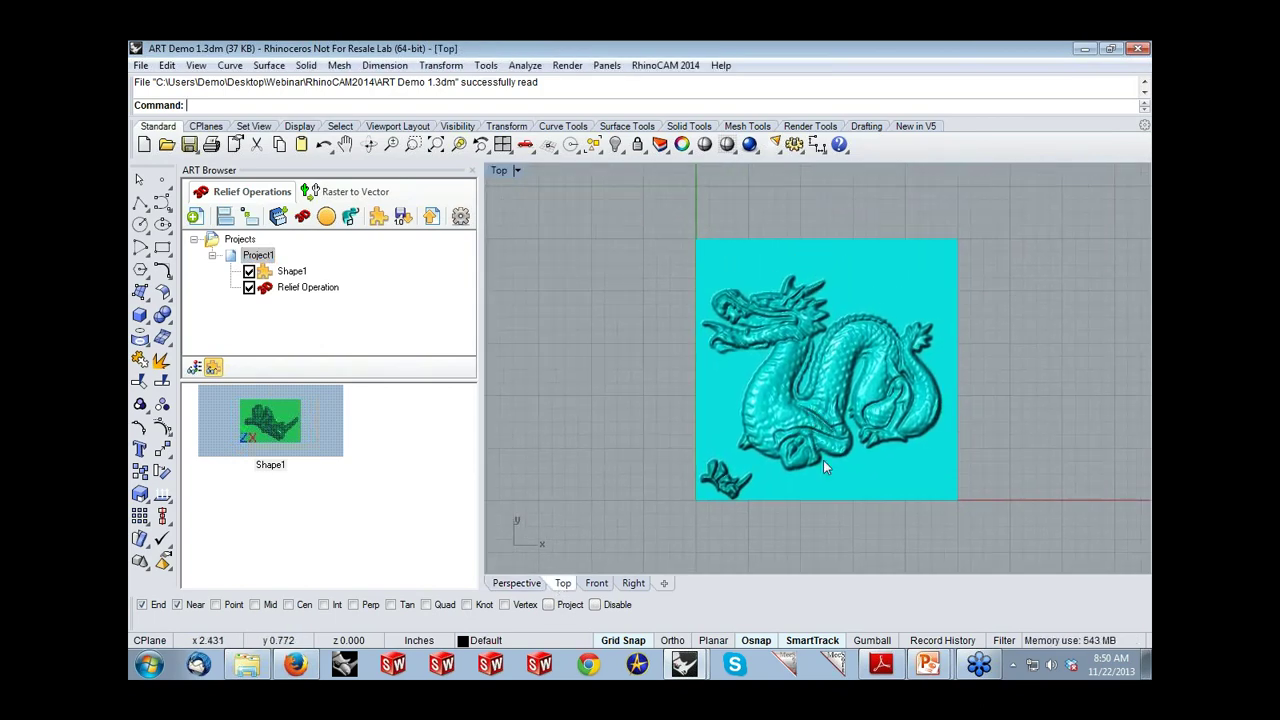
scroll(823, 460, "up", 4)
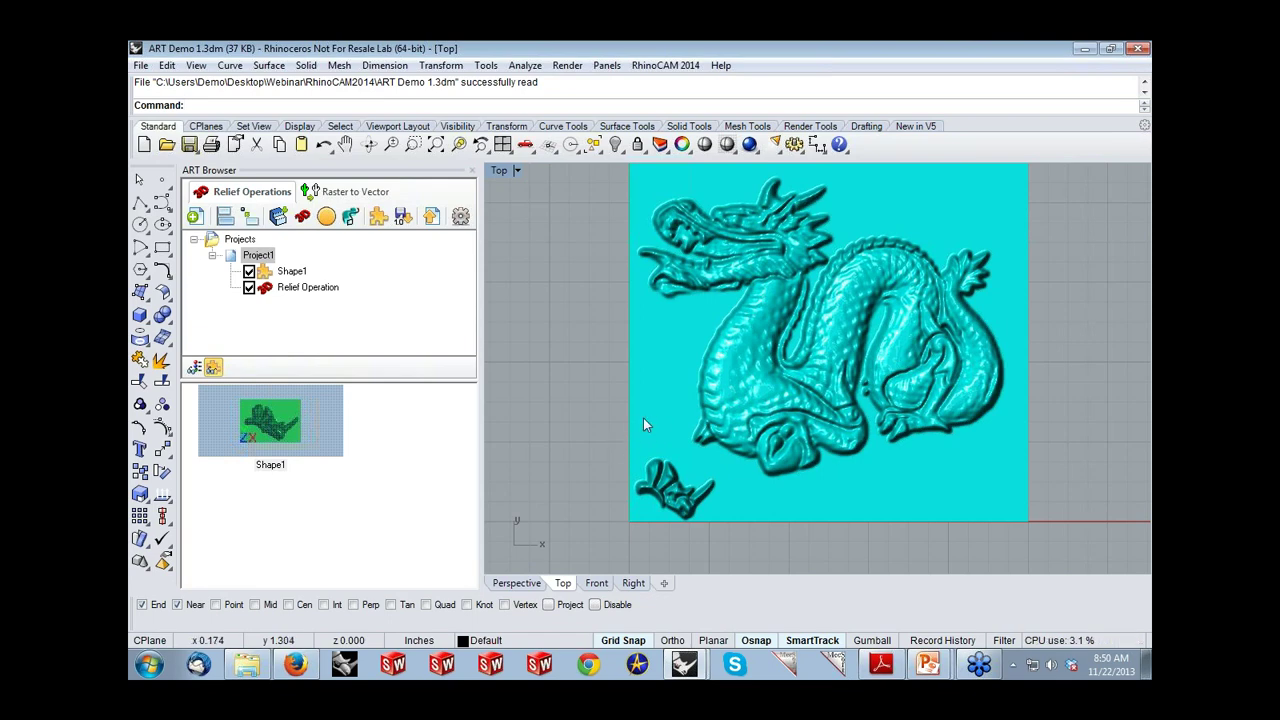
left_click(516, 583)
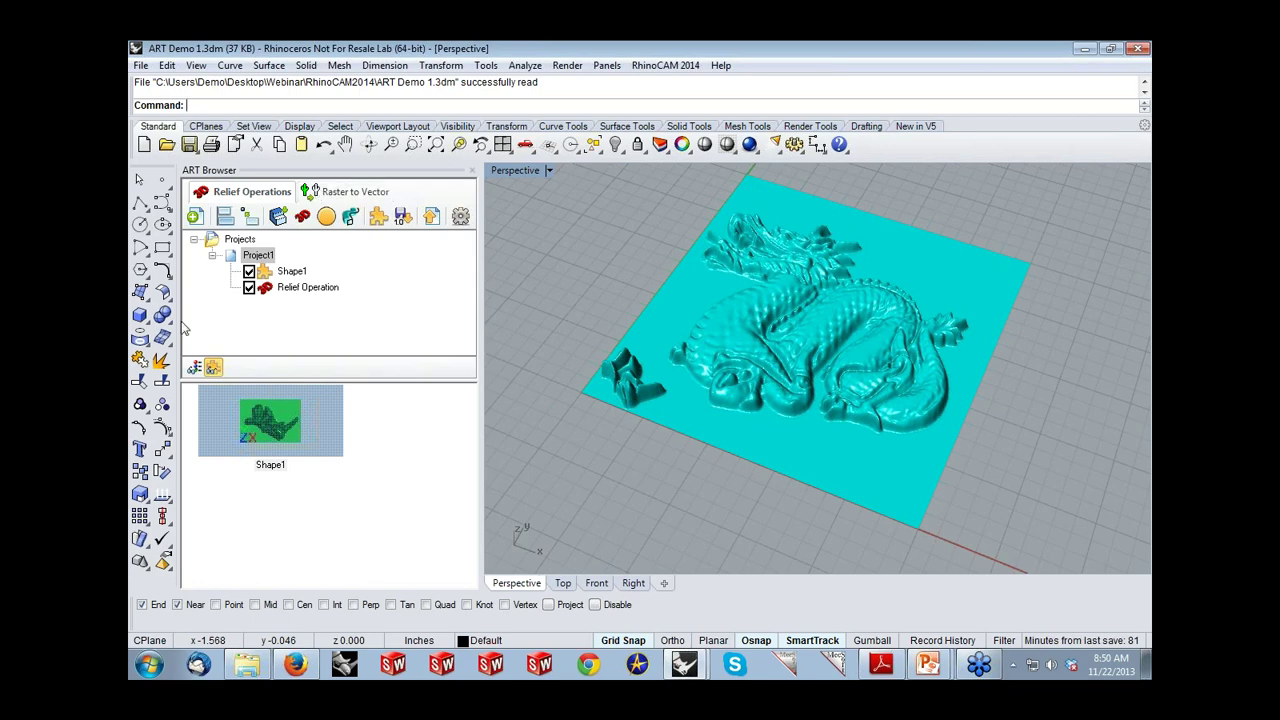
Step: Draw a thin solid box on the project plane above the dragon's tail, with one base corner at X 4.5, Y 4
left_click(140, 315)
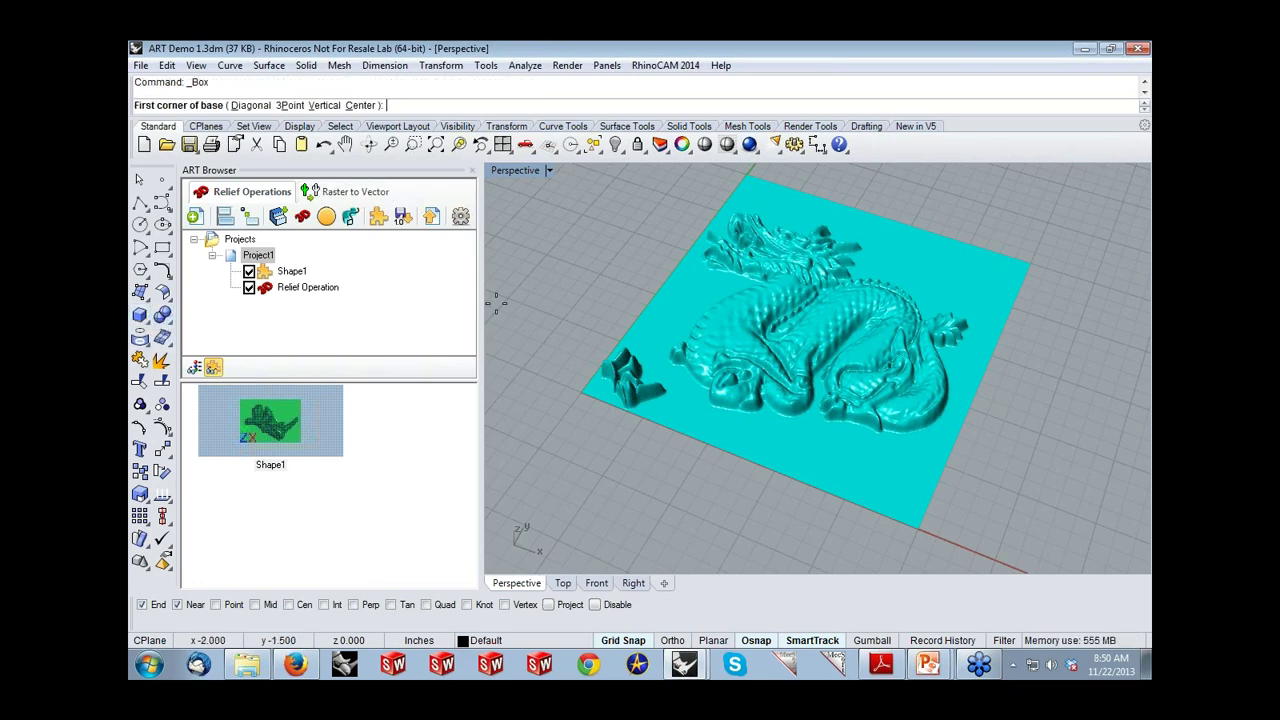
left_click(878, 236)
left_click(981, 286)
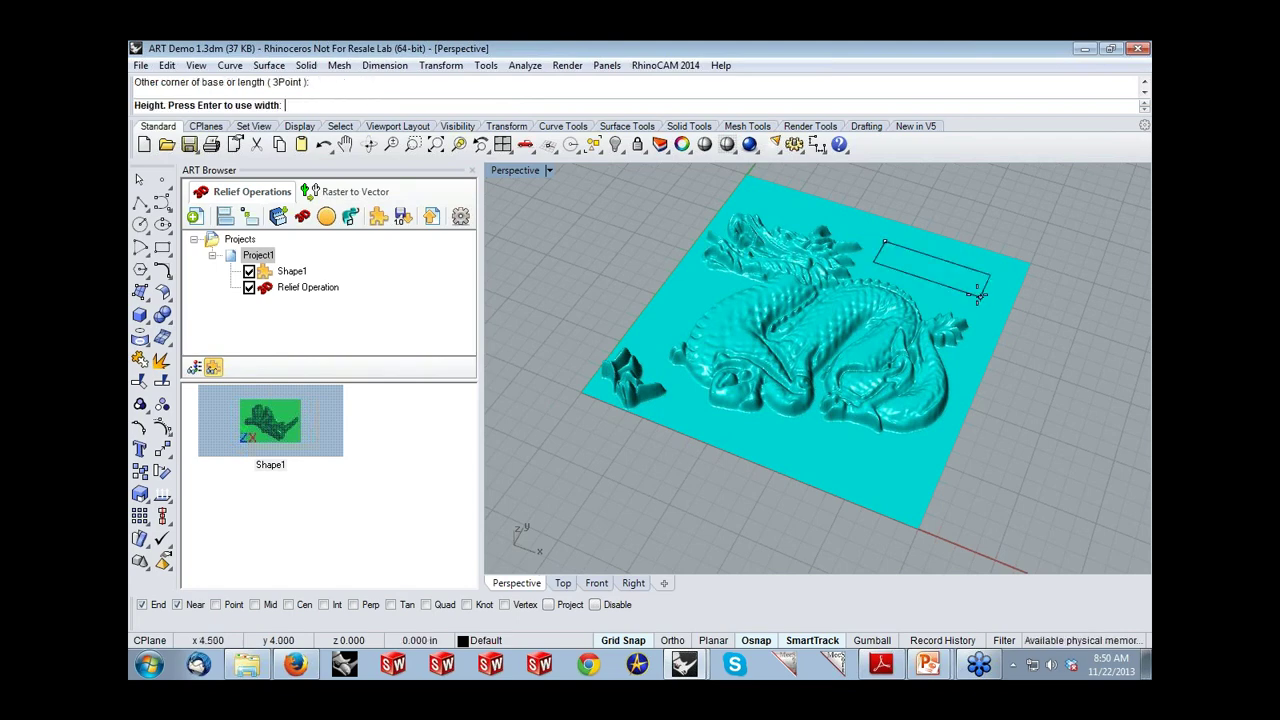
left_click(981, 288)
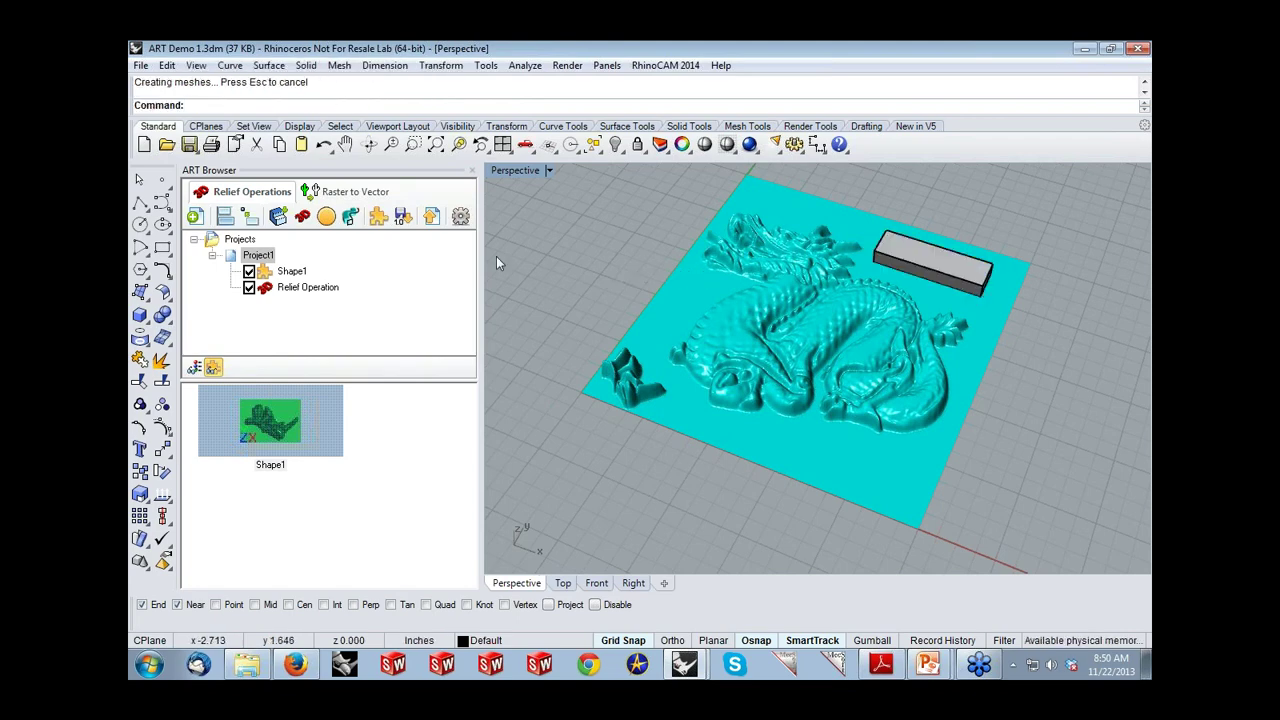
Step: Convert the solid box above the dragon's tail into a native geometry operation of Project1 and show the combined project relief
left_click(280, 218)
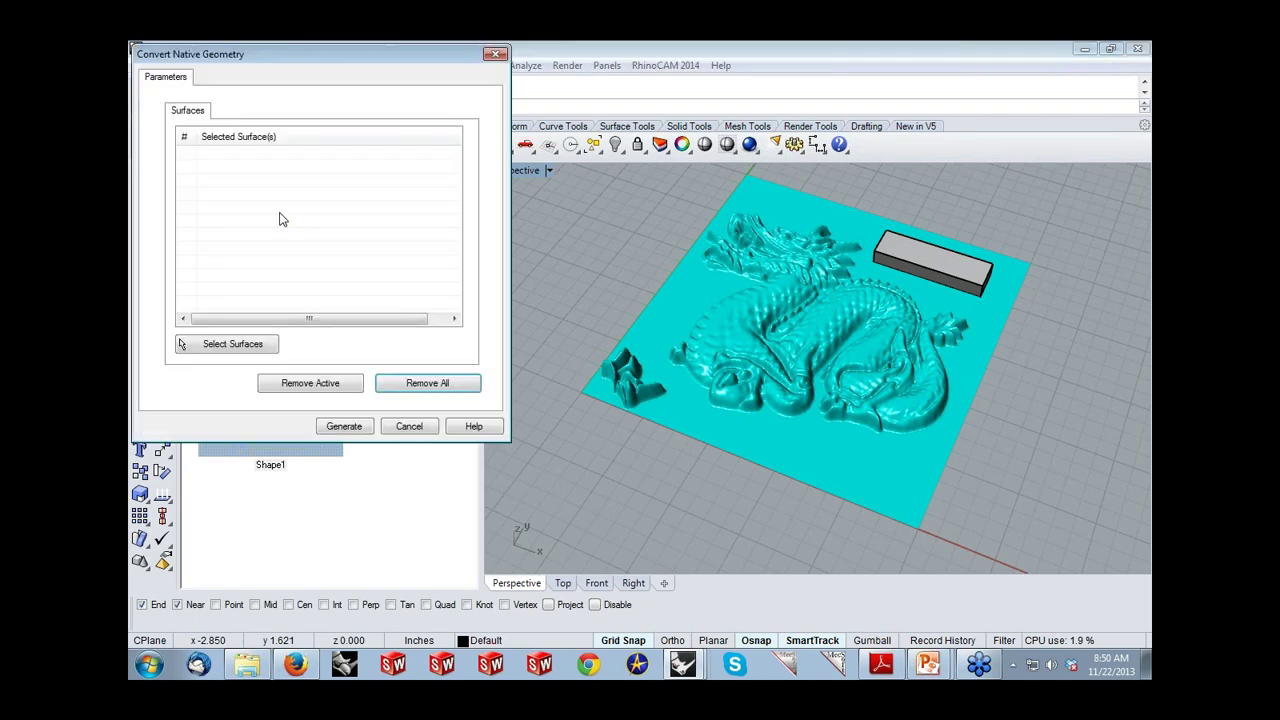
left_click(224, 347)
left_click(954, 268)
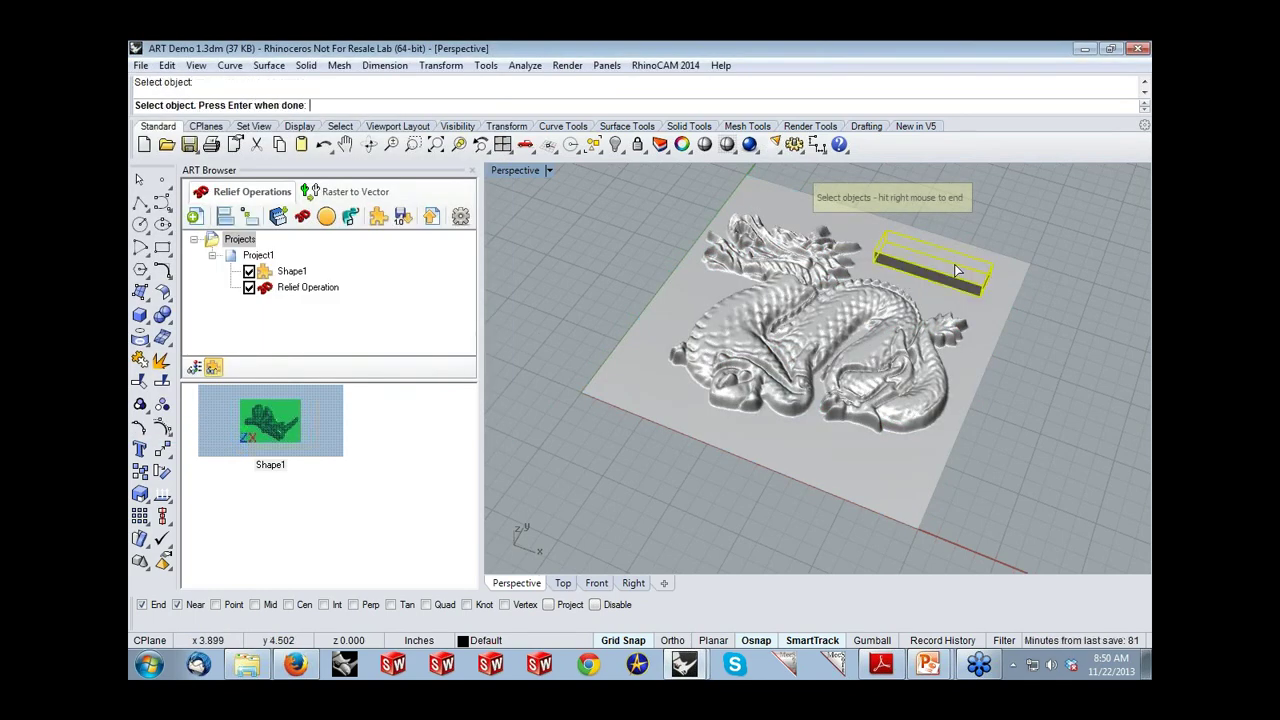
right_click(955, 265)
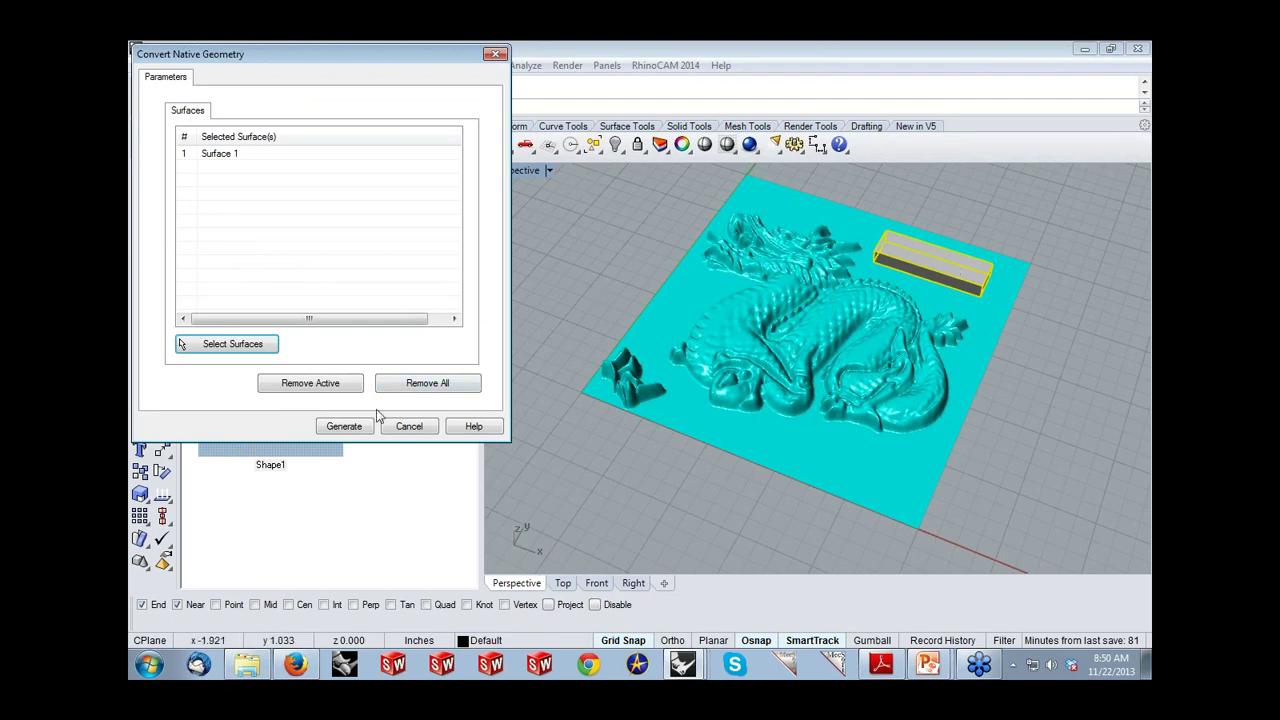
left_click(344, 426)
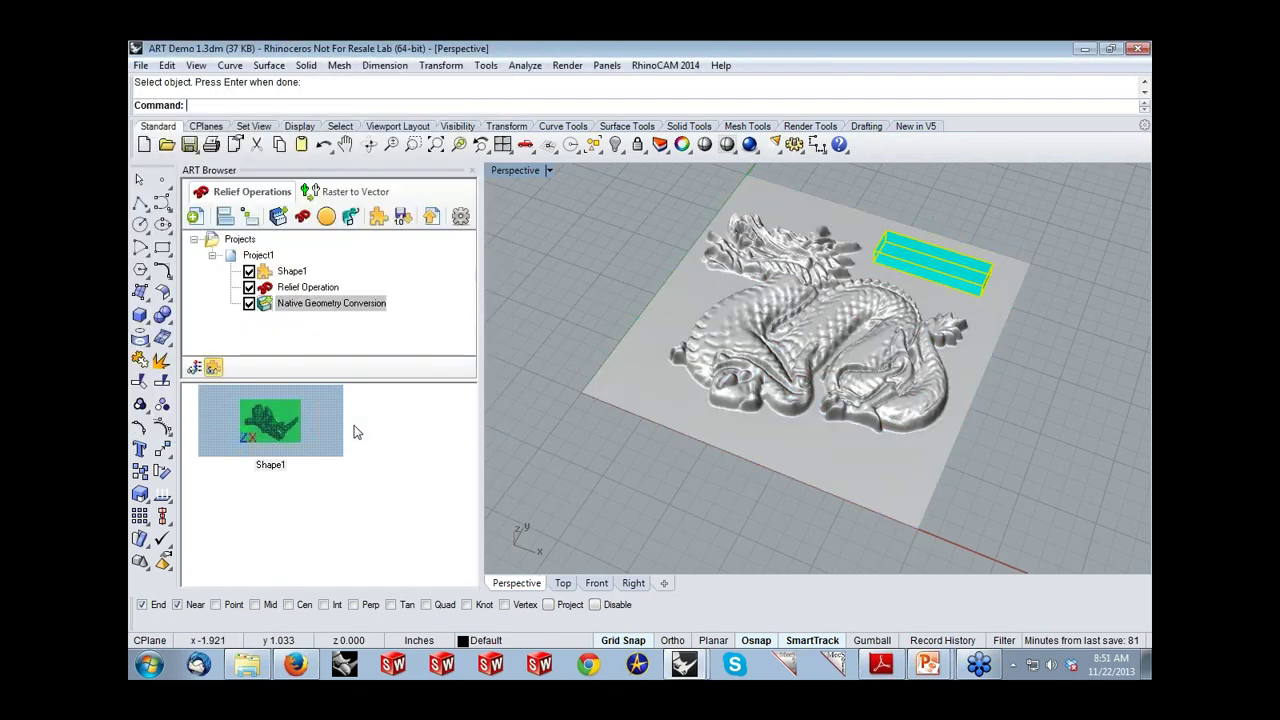
left_click(233, 259)
right_click_drag(640, 442, 622, 390)
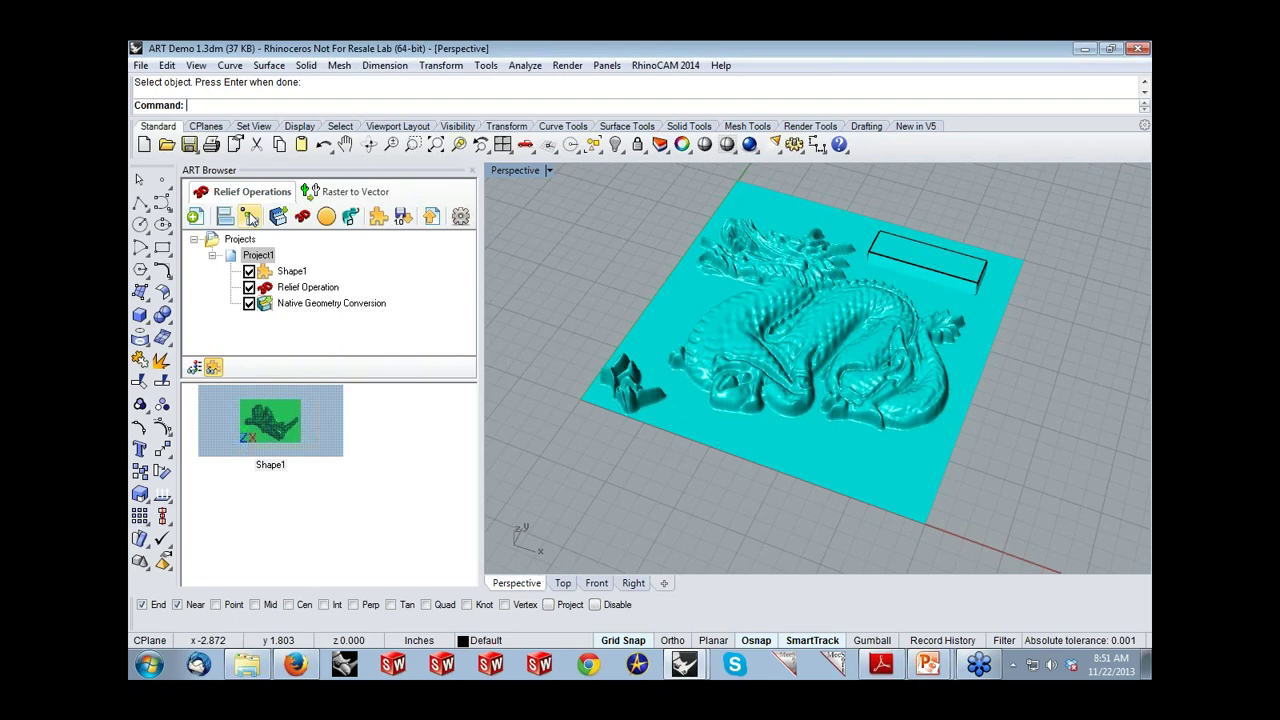
Step: Turn off the dragon's Relief Operation in Project1 and delete the remaining dragon mesh from the model
left_click(249, 287)
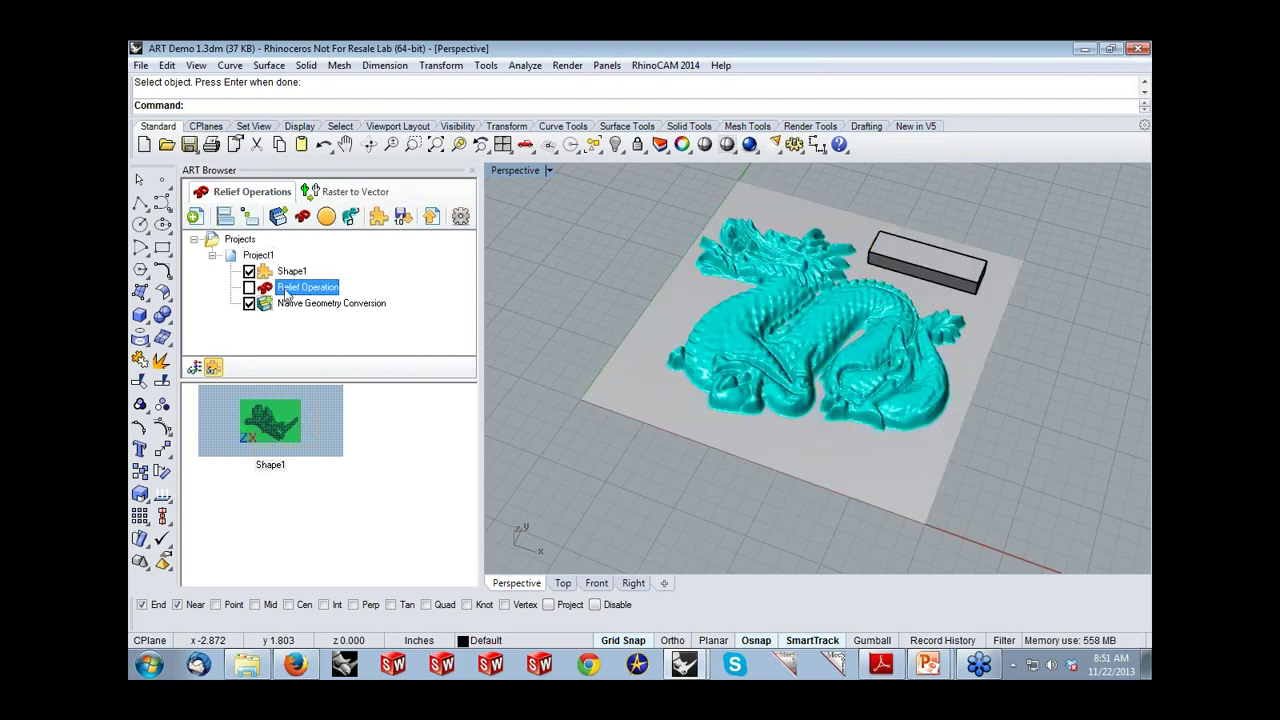
left_click(237, 259)
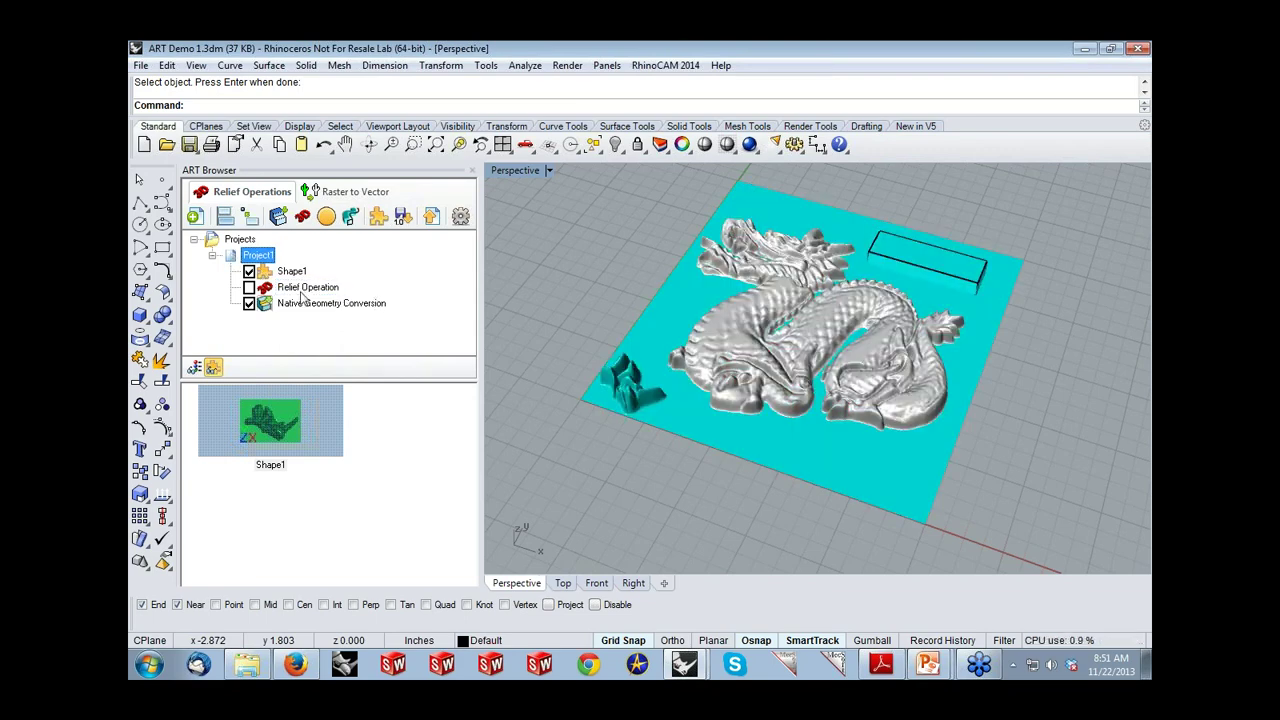
left_click(734, 332)
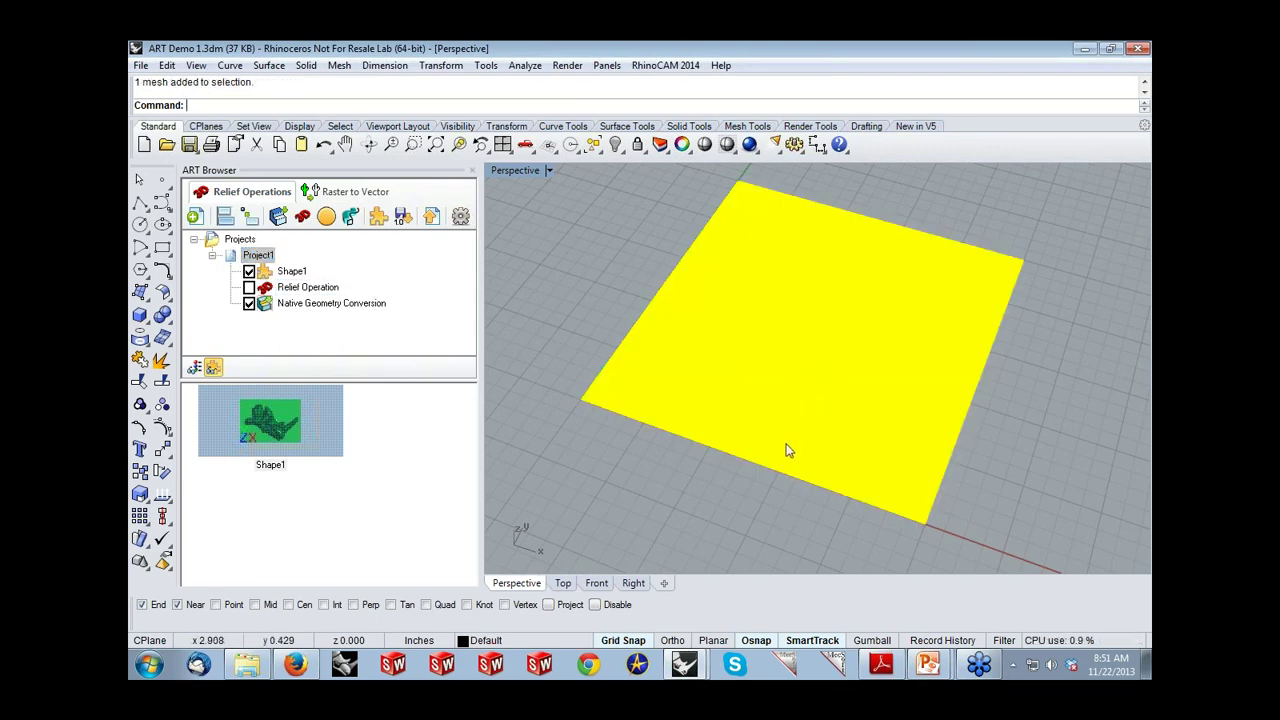
key("Delete")
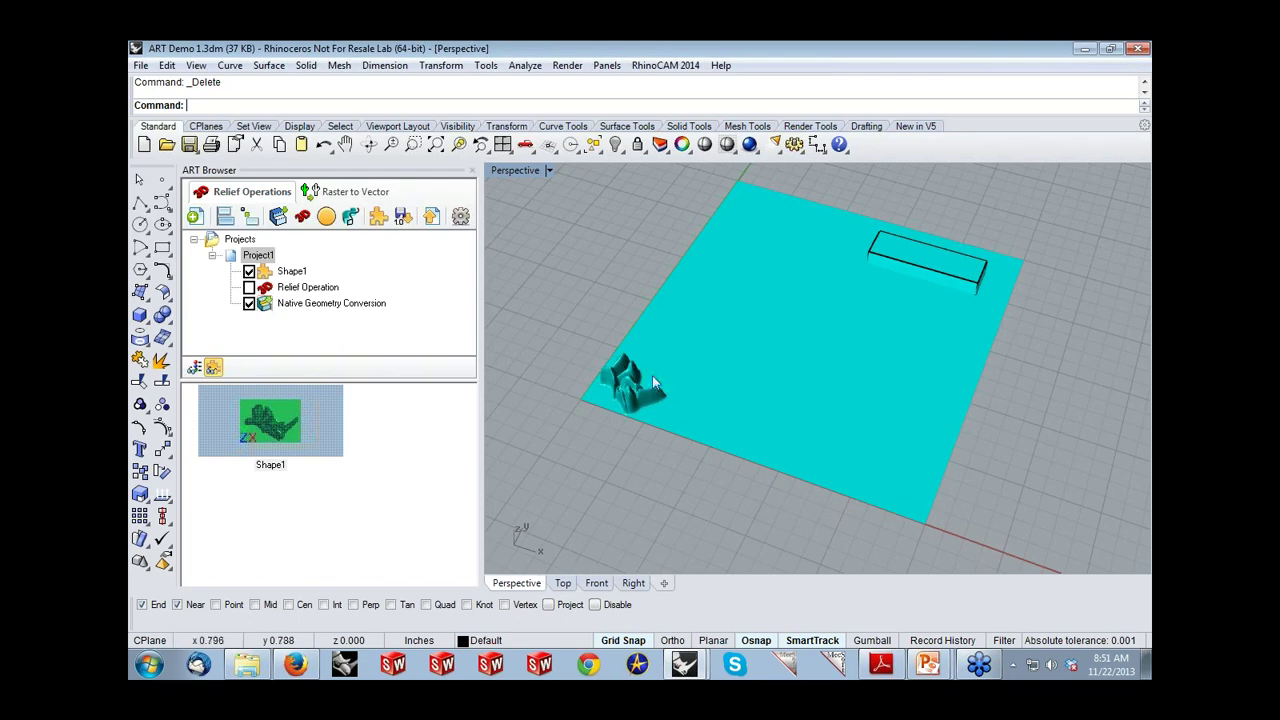
left_click(250, 256)
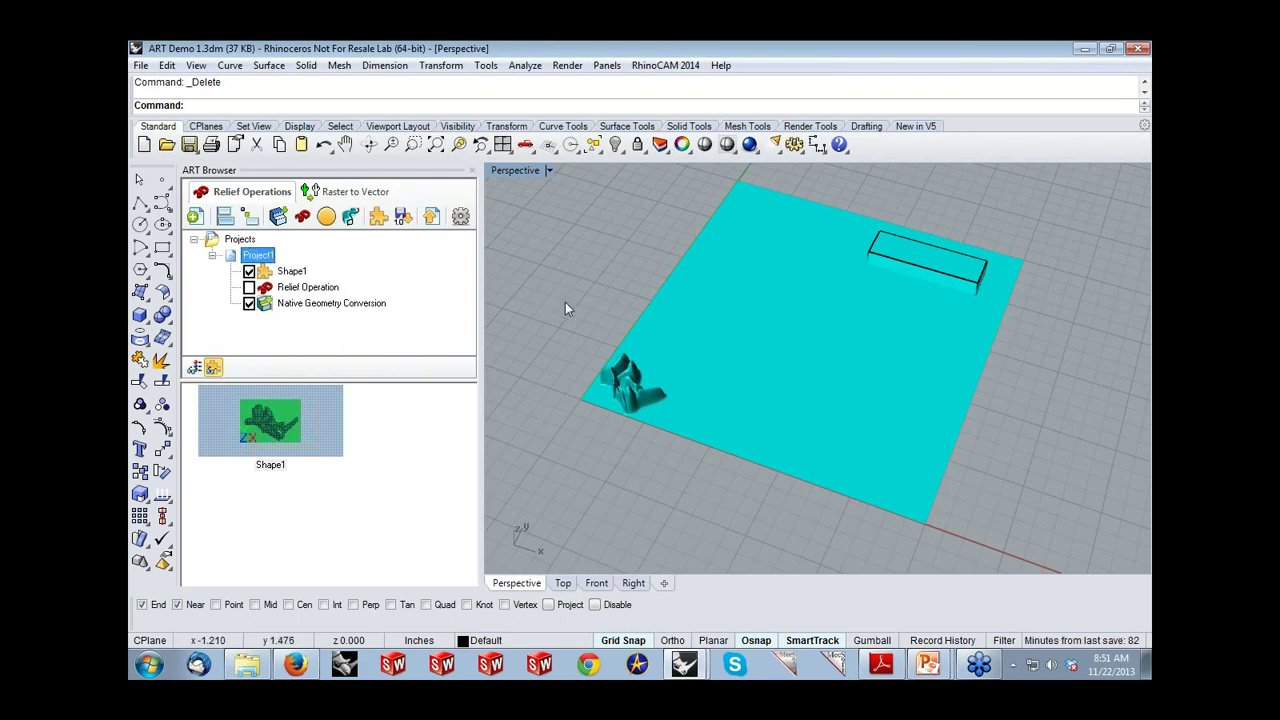